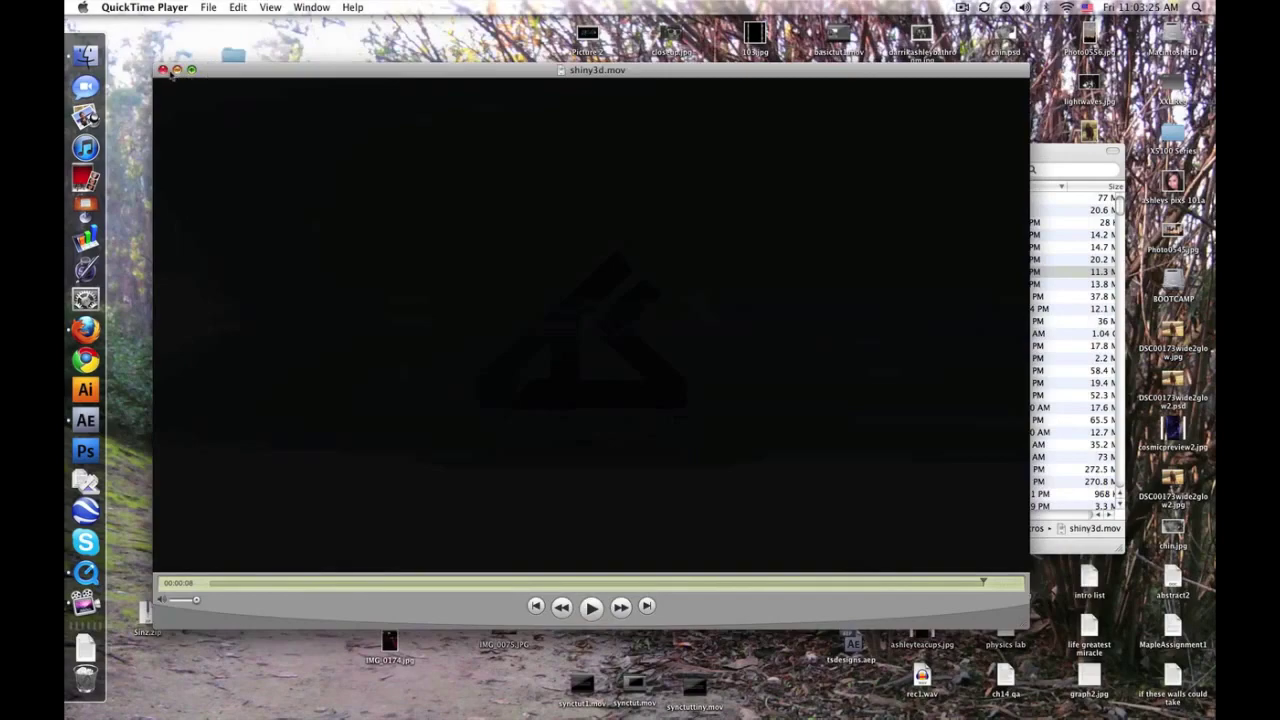
# Step: Close the shiny3d.mov preview and the Rendered Intros window, and switch to After Effects
pyautogui.click(163, 70)
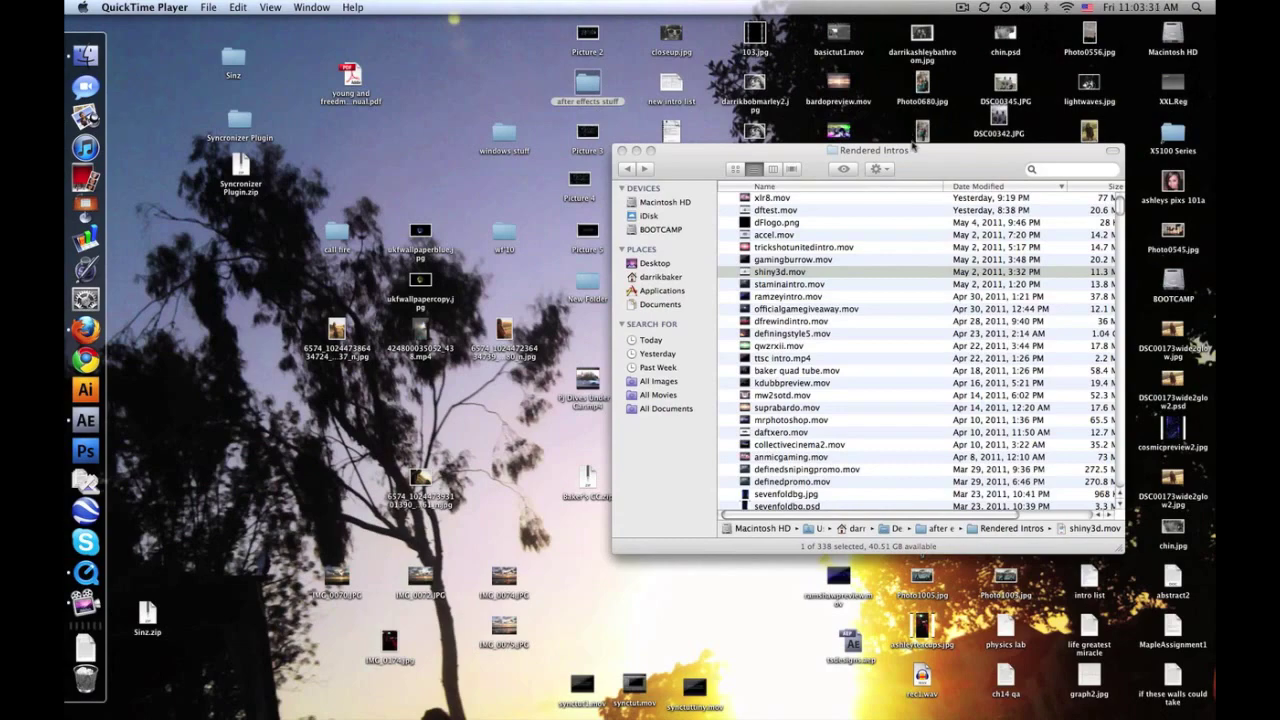
pyautogui.click(912, 146)
pyautogui.click(621, 150)
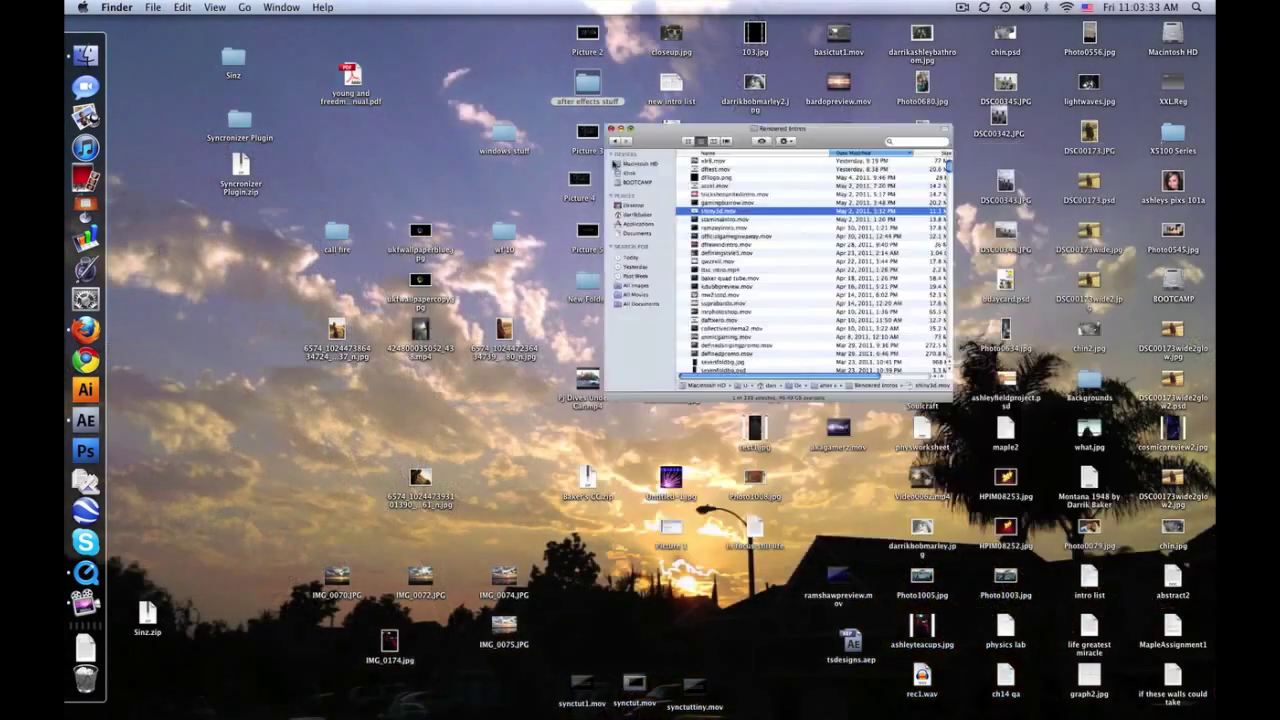
pyautogui.click(86, 420)
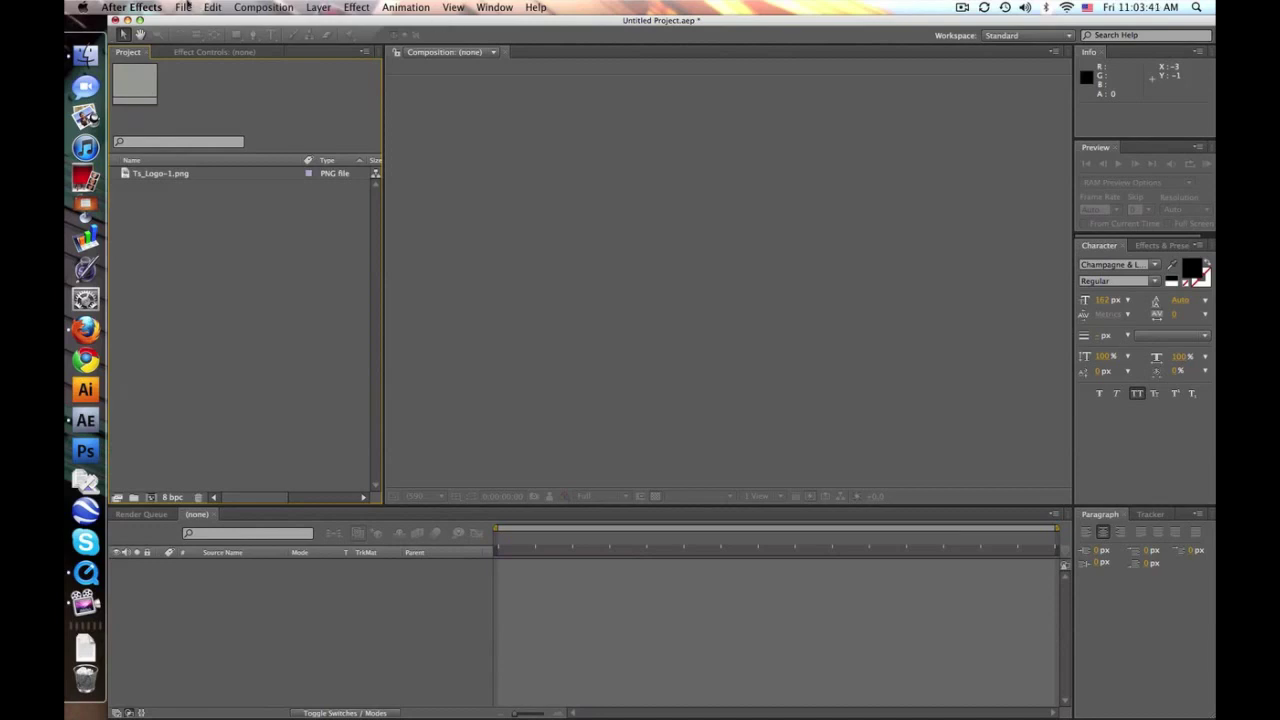
# Step: Create a new composition named PreFinall with the HDV/HDTV 720 29.97 preset and a 10-second duration
pyautogui.click(318, 7)
pyautogui.click(270, 23)
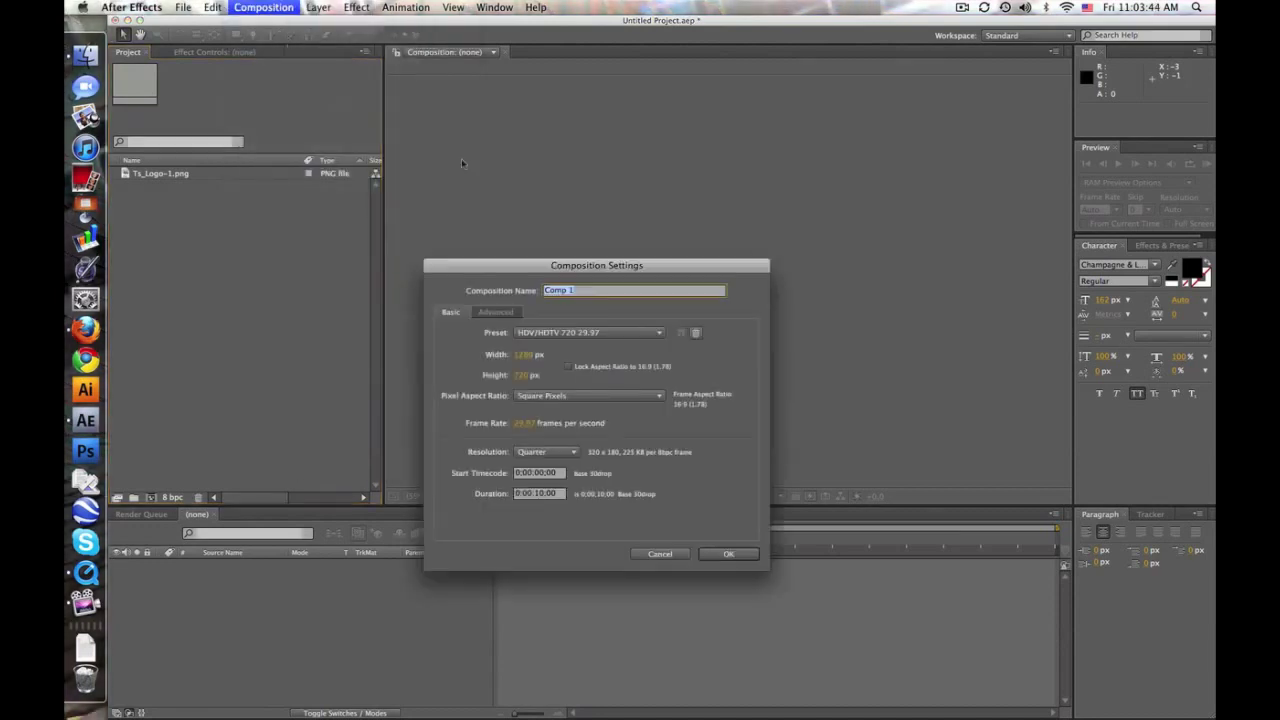
pyautogui.write('PleFinal')
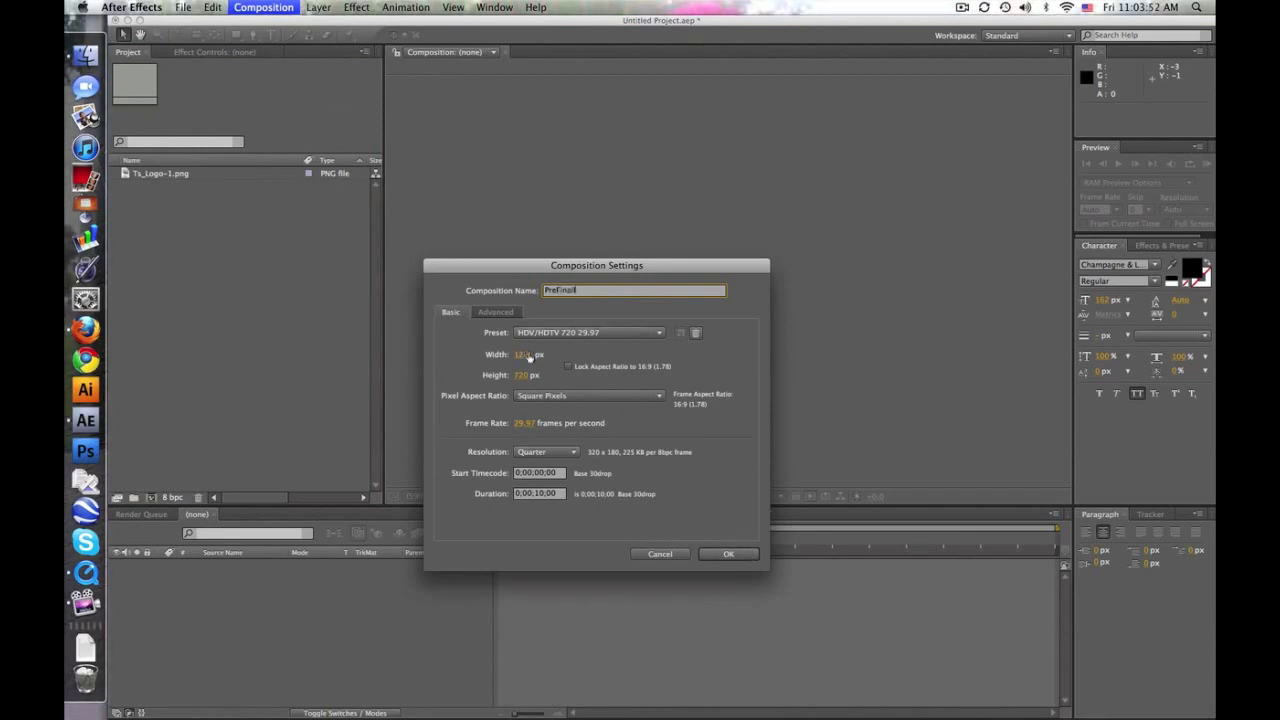
pyautogui.click(714, 553)
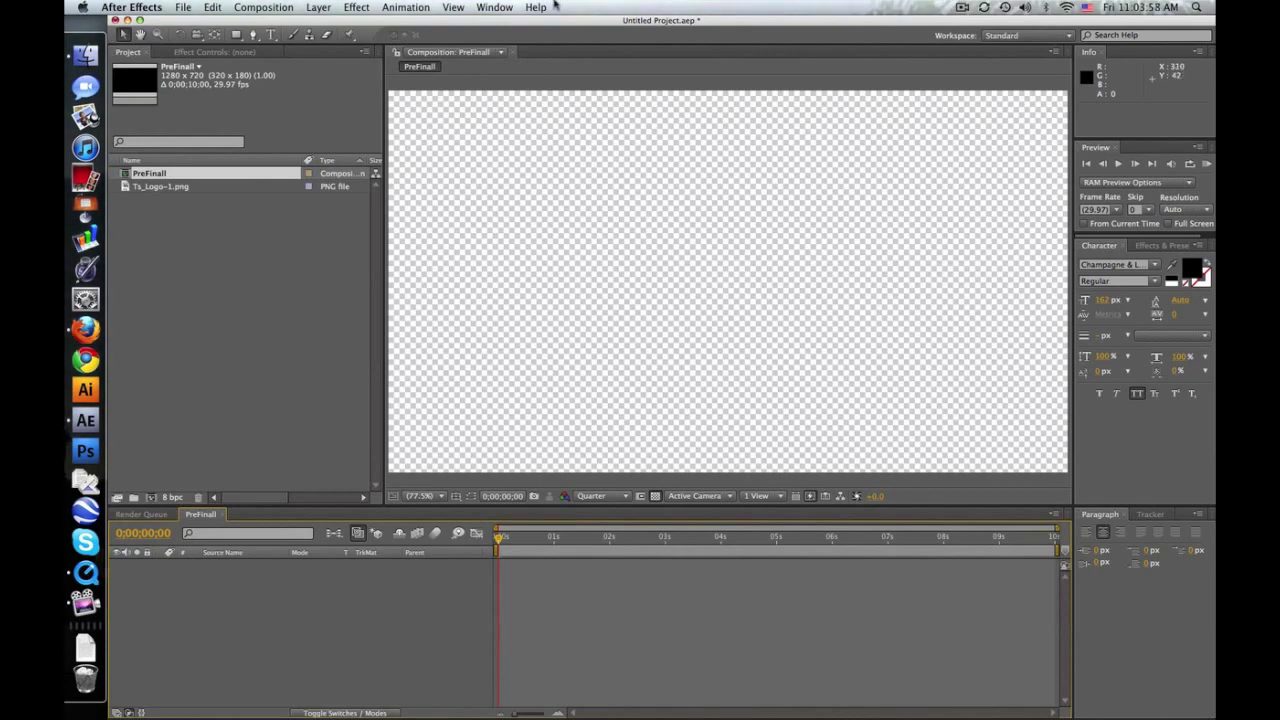
# Step: Add a new camera layer with the 35mm preset to the composition
pyautogui.click(328, 7)
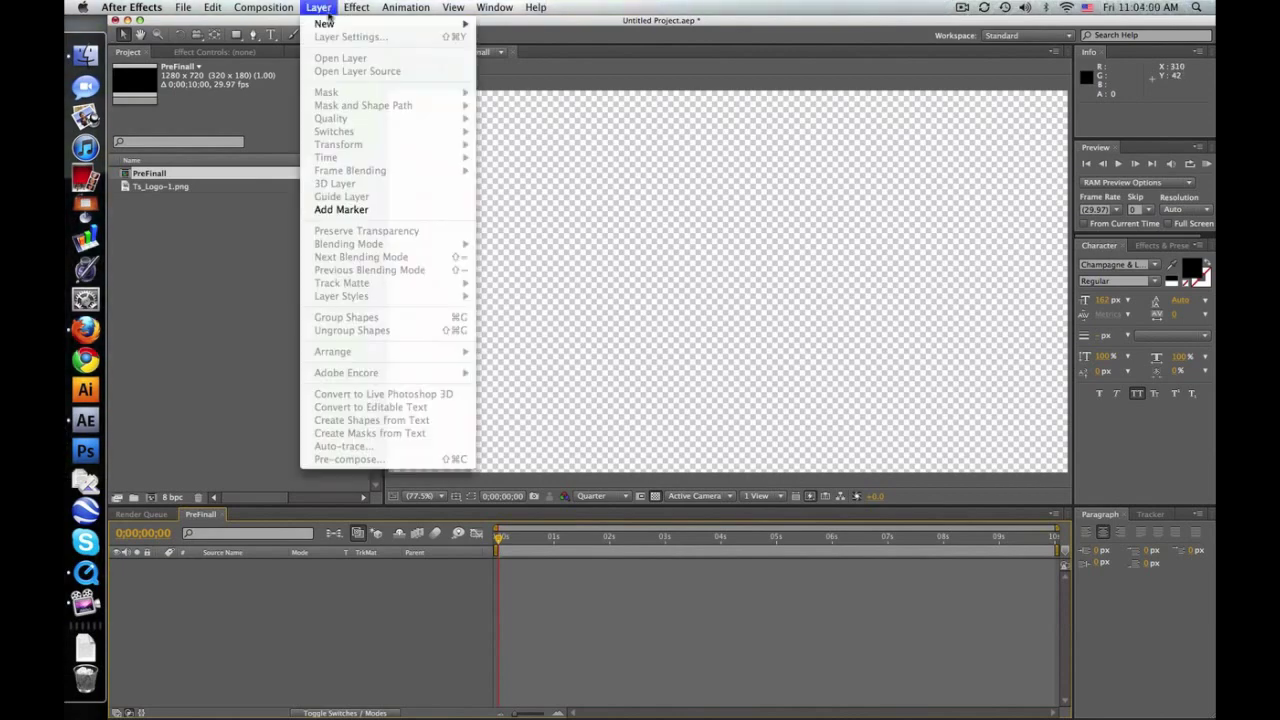
pyautogui.moveTo(332, 24)
pyautogui.click(512, 67)
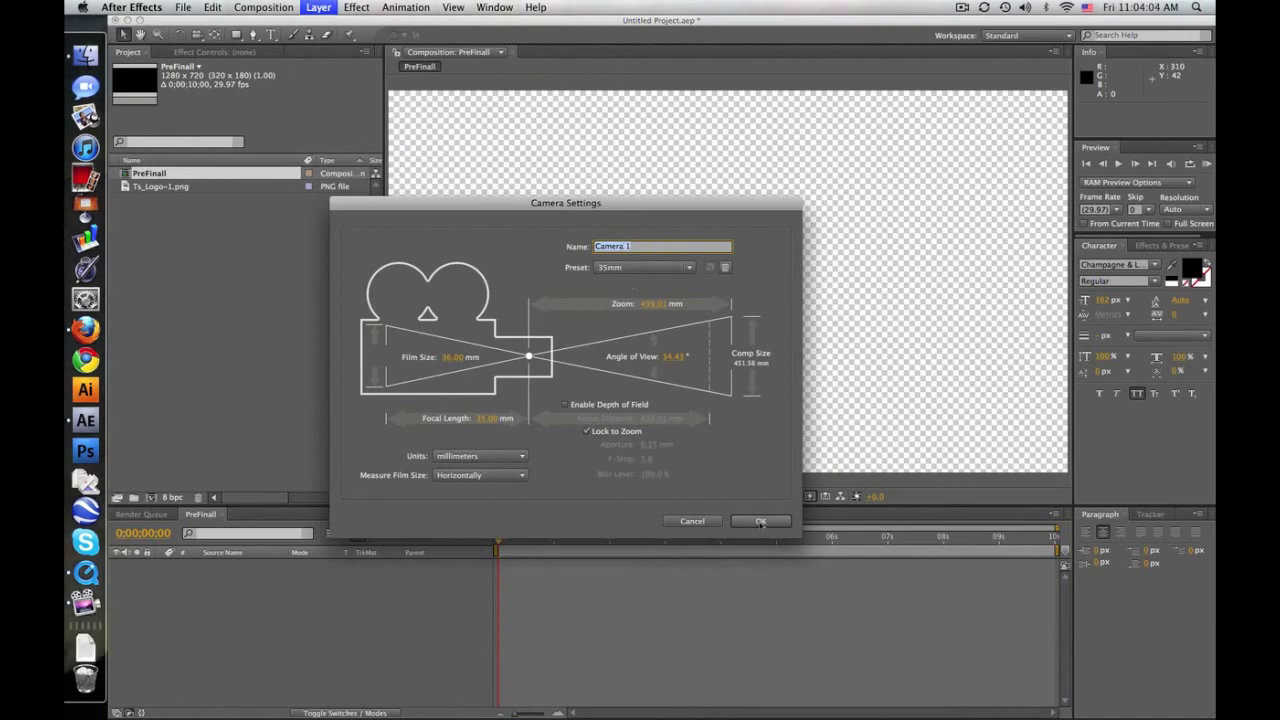
pyautogui.click(760, 522)
pyautogui.click(737, 372)
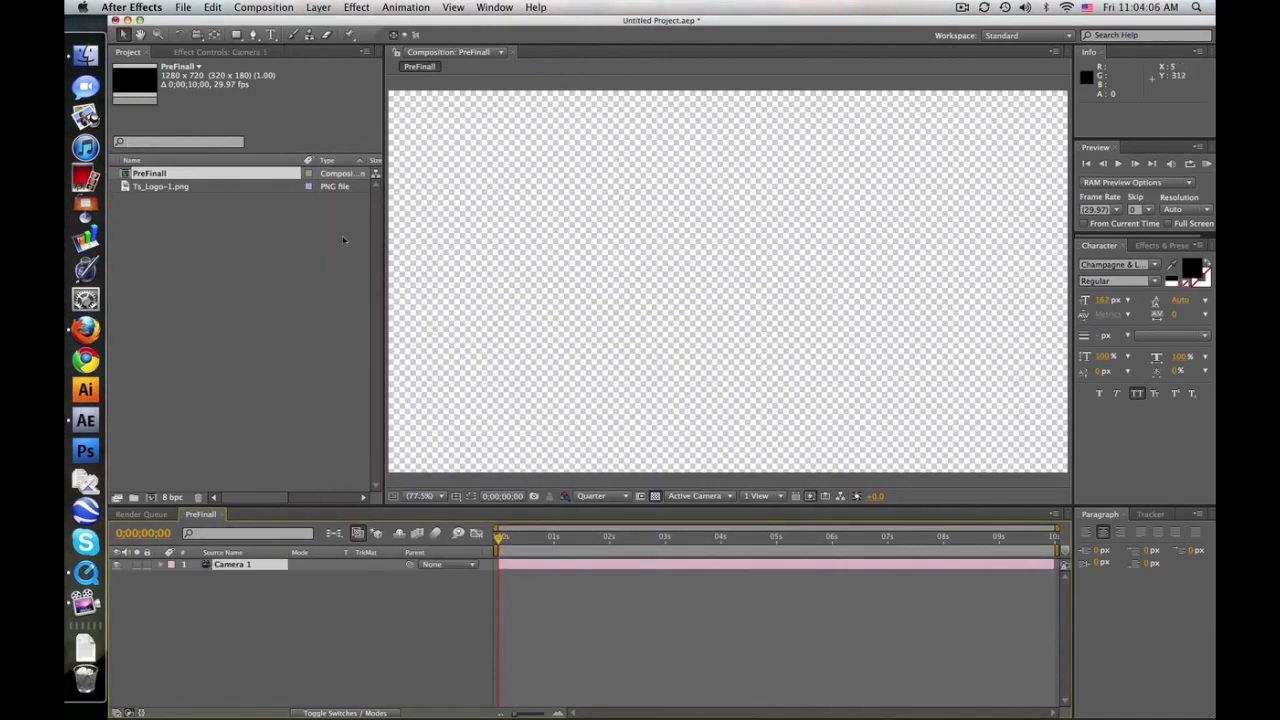
# Step: Add a new null object layer to the composition
pyautogui.click(318, 7)
pyautogui.moveTo(433, 25)
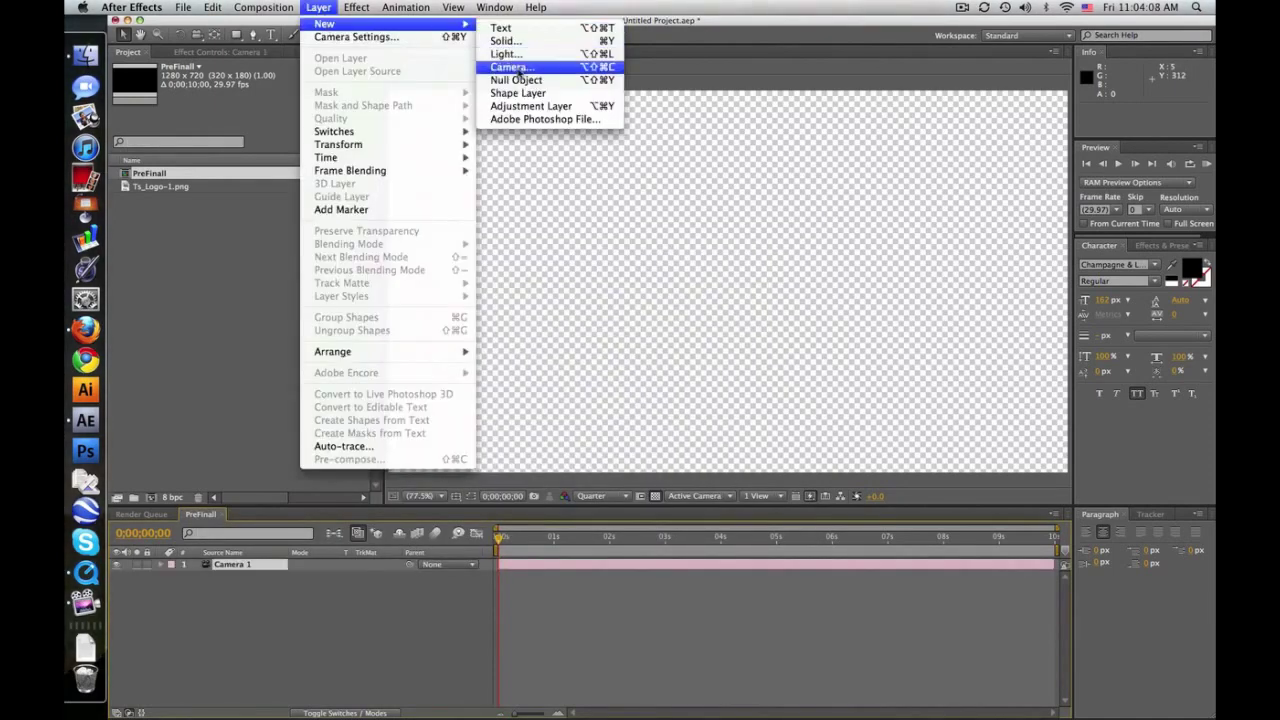
pyautogui.click(520, 80)
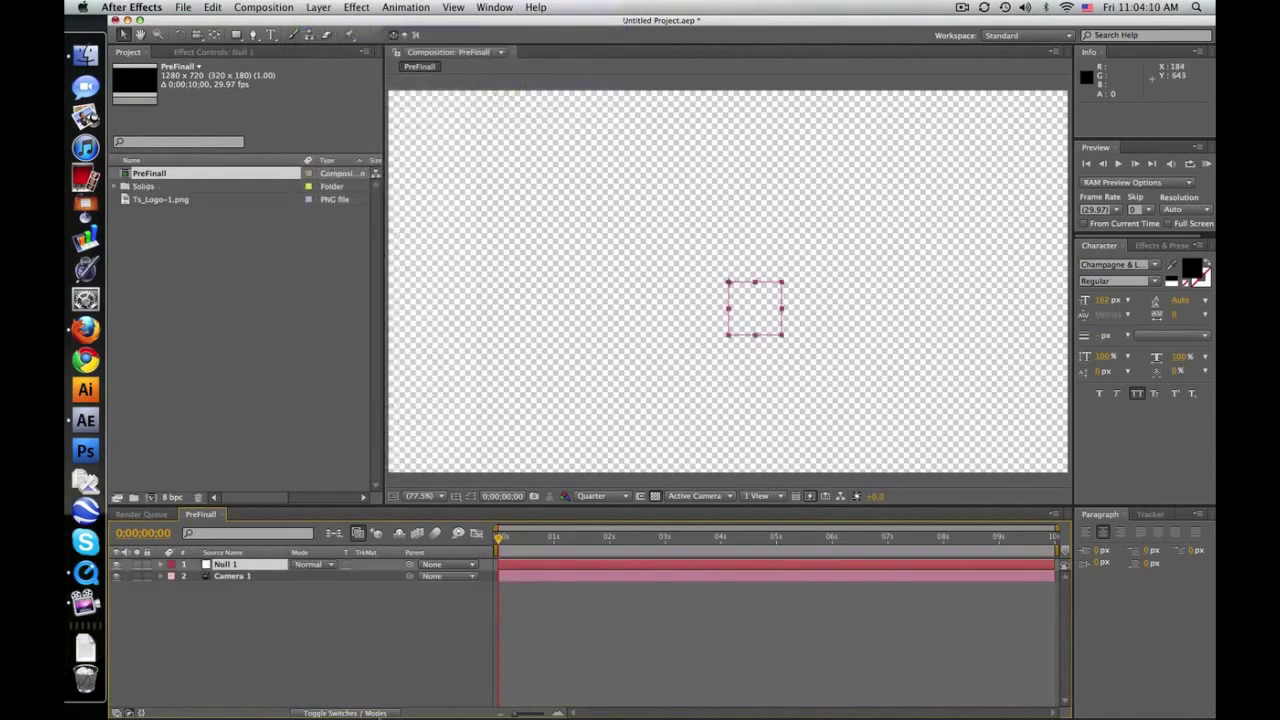
# Step: Make the null object a 3D layer and parent the camera to it
pyautogui.press('F4')
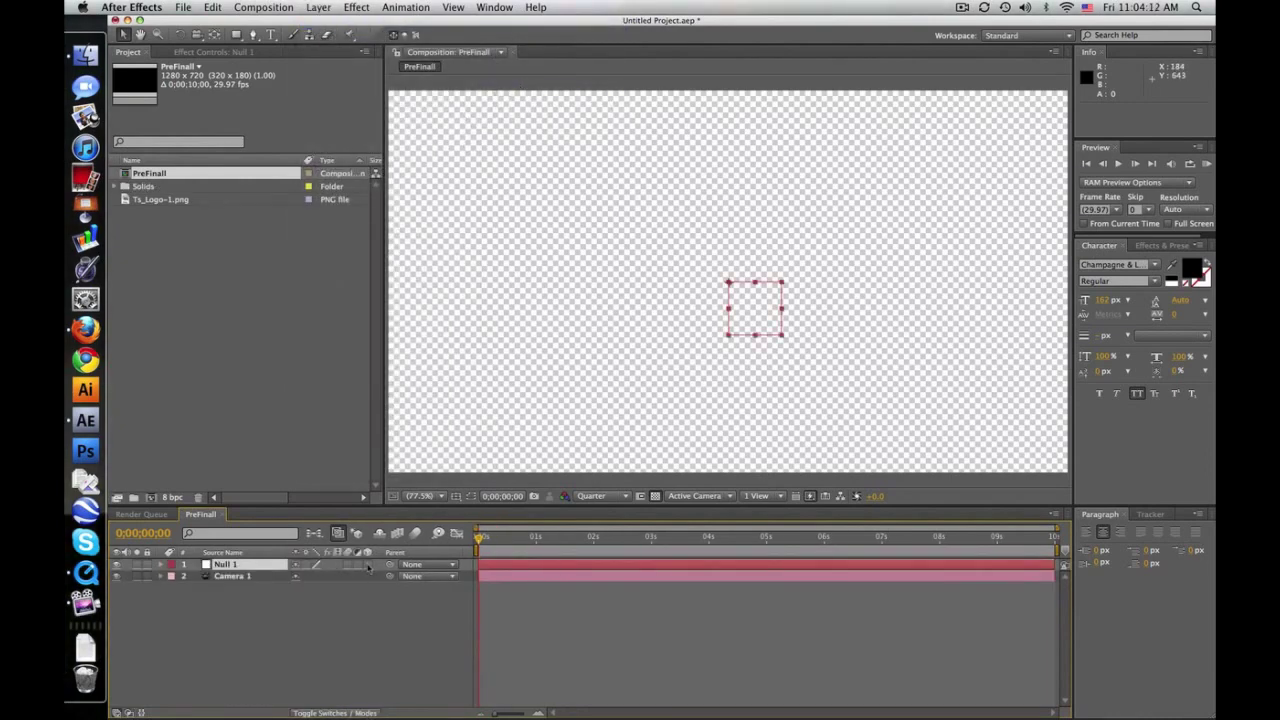
pyautogui.click(367, 565)
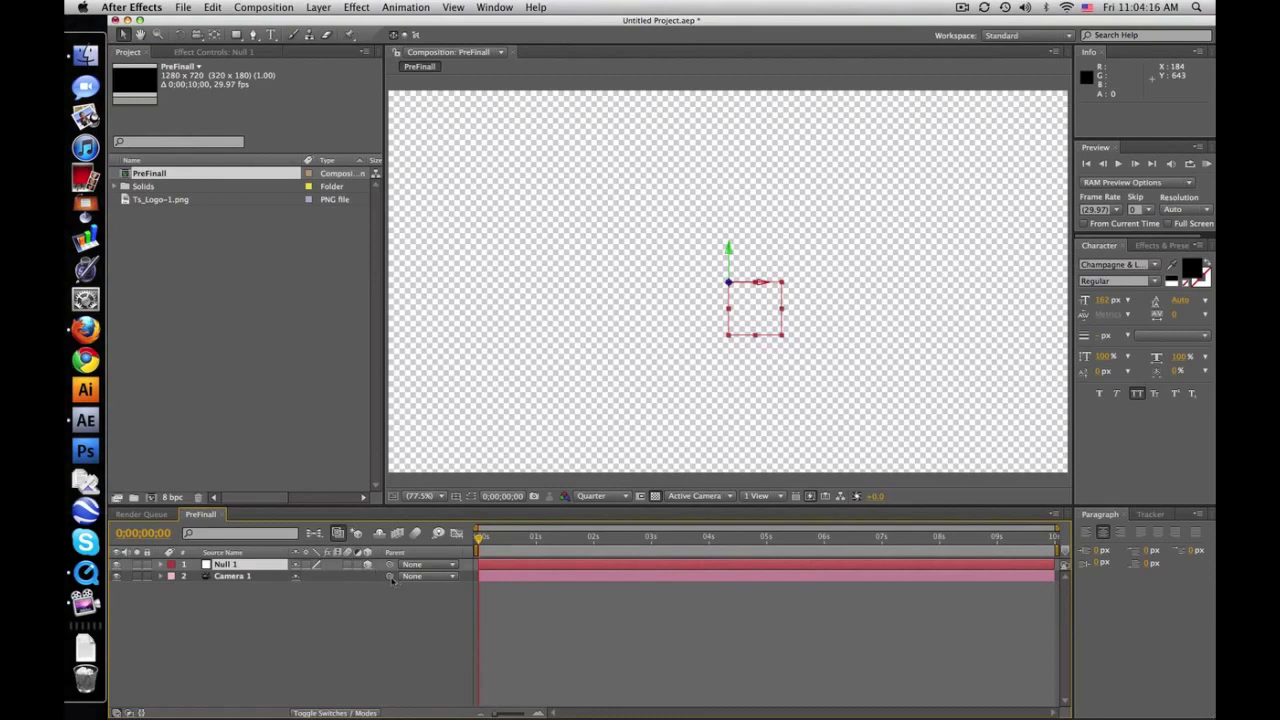
pyautogui.moveTo(390, 577); pyautogui.dragTo(285, 567)
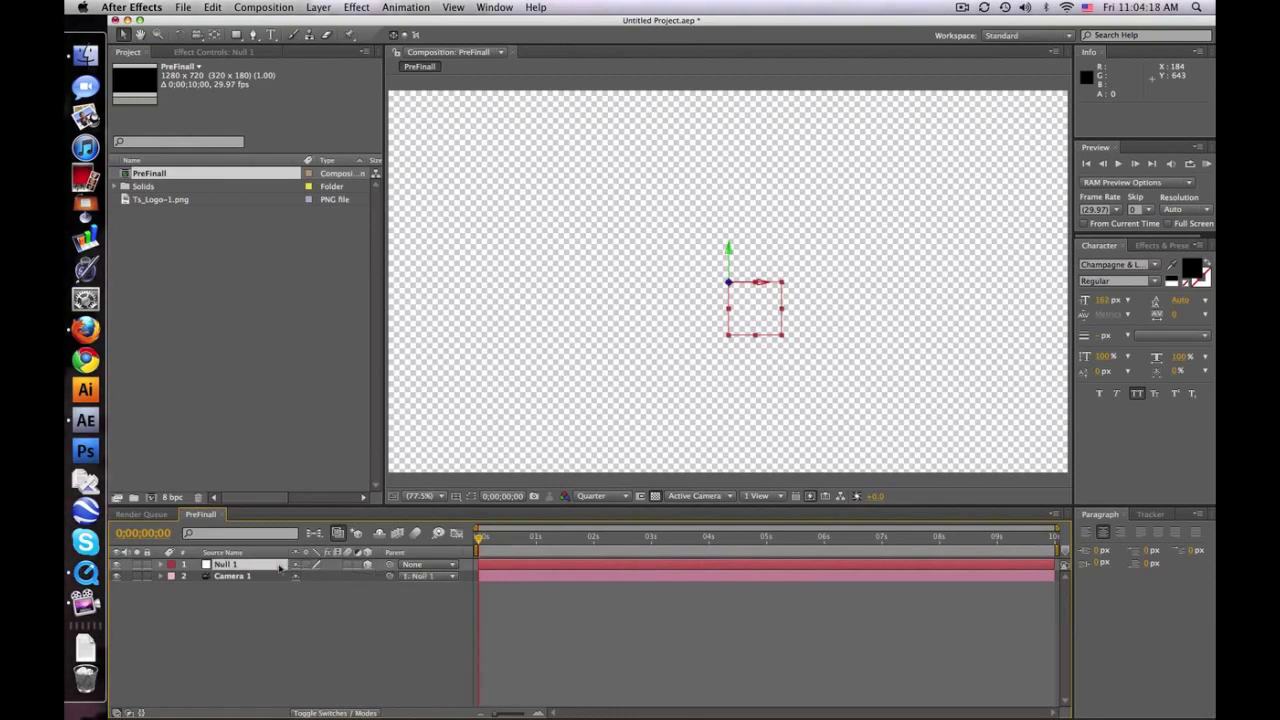
pyautogui.click(513, 616)
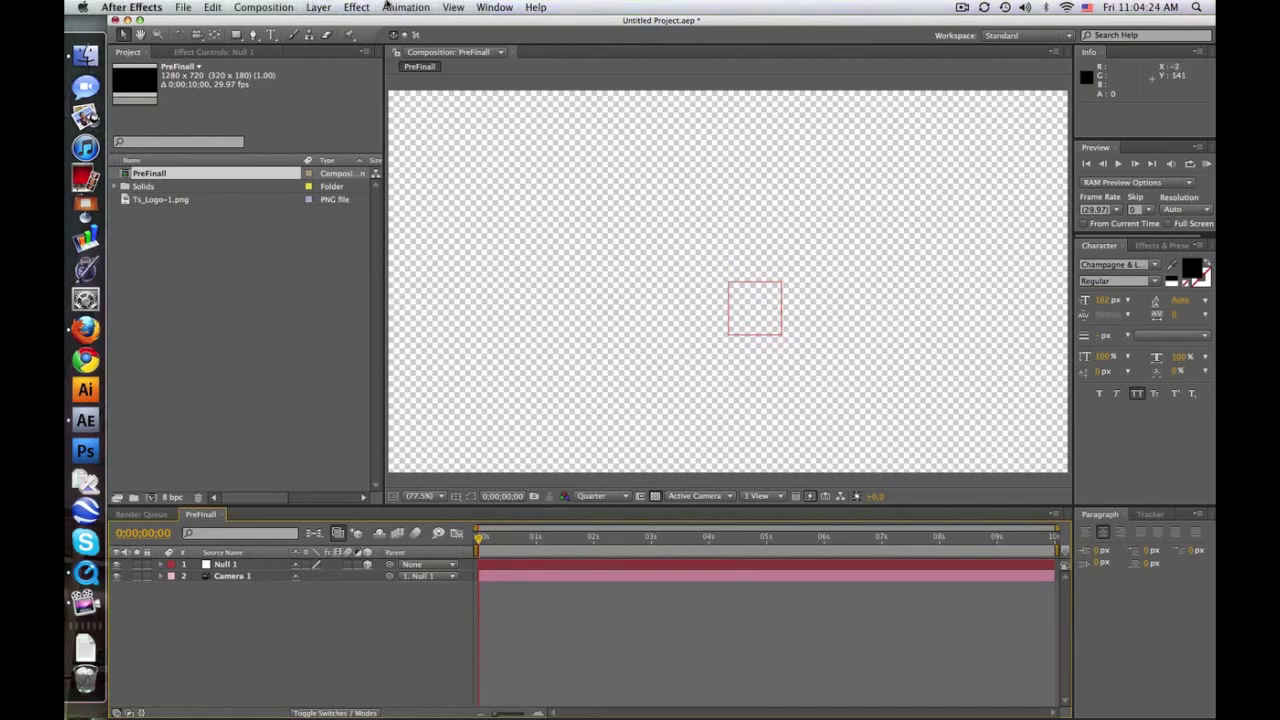
# Step: Create a black 1280 x 720 px solid layer named Floor
pyautogui.click(320, 7)
pyautogui.moveTo(330, 28)
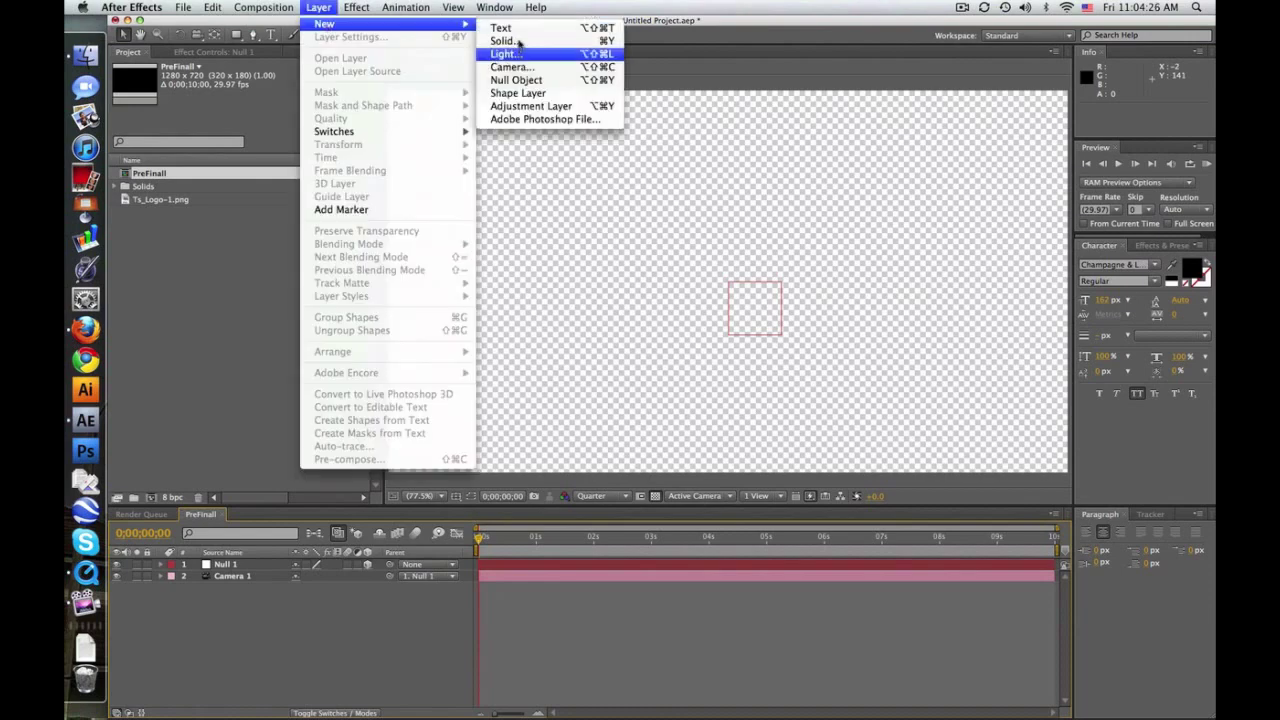
pyautogui.click(520, 40)
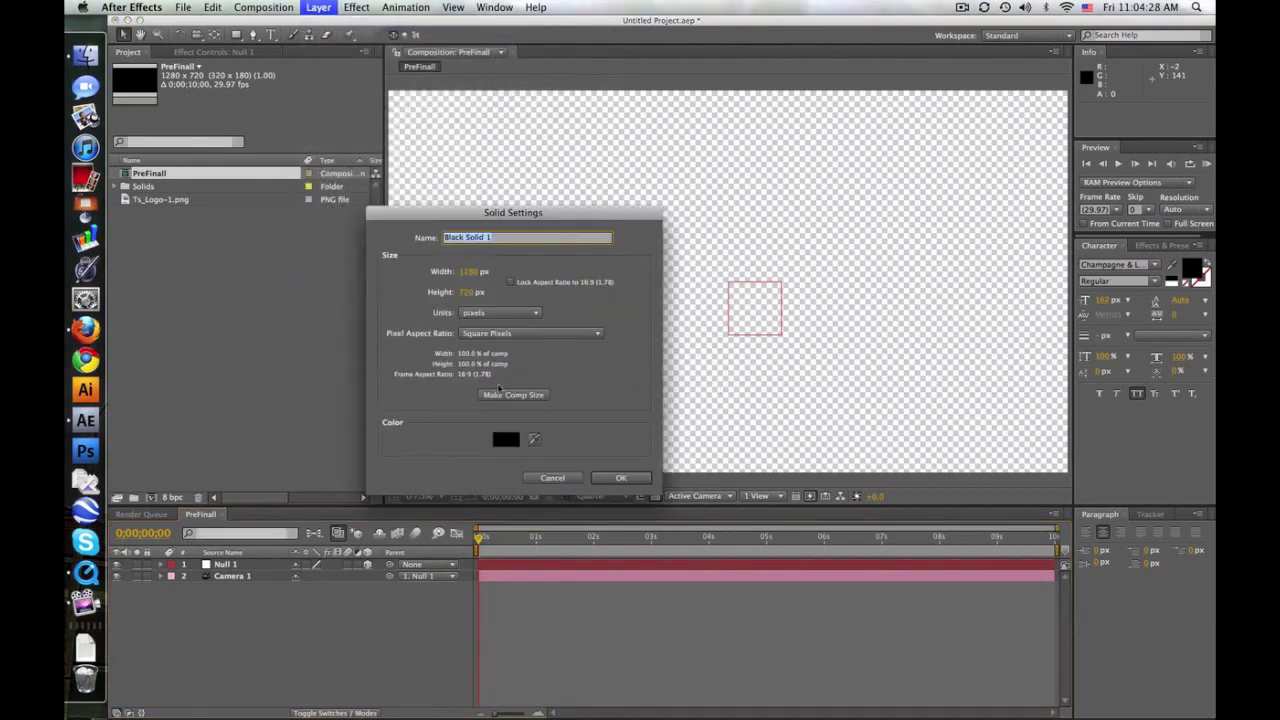
pyautogui.write('Floor')
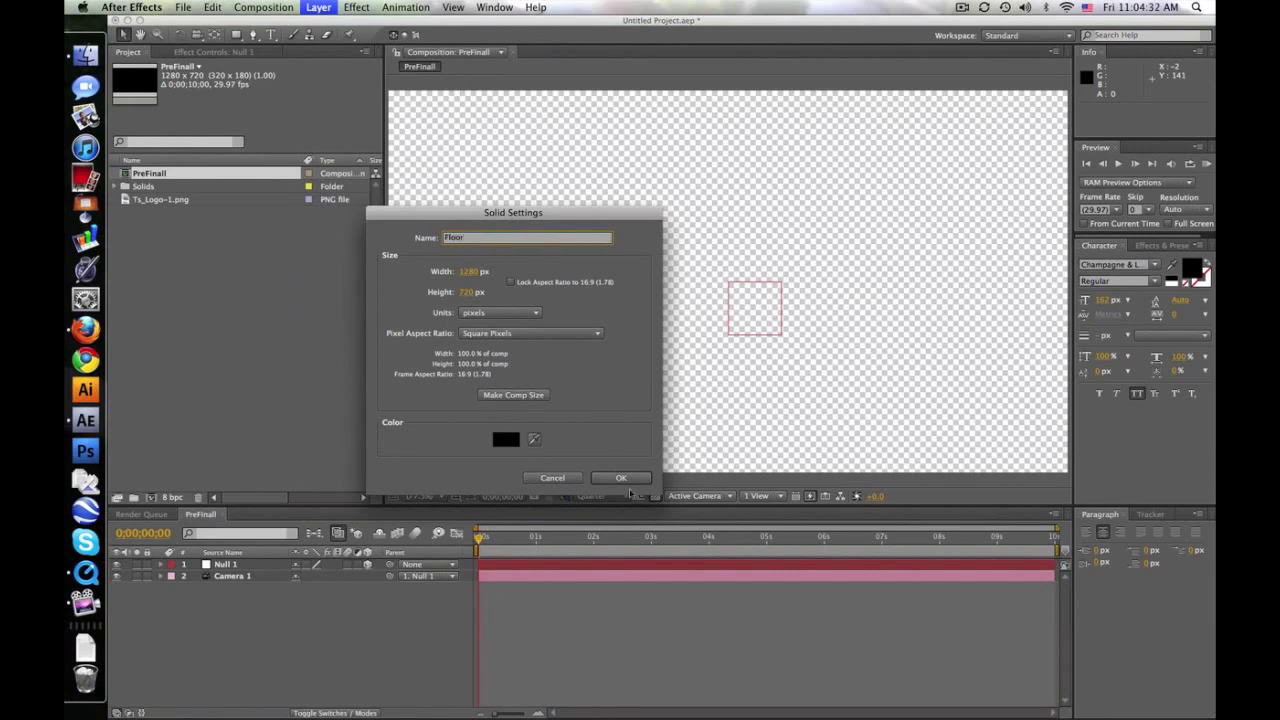
pyautogui.click(621, 478)
# Step: Find the Ramp effect and apply it to the Floor layer
pyautogui.click(1160, 246)
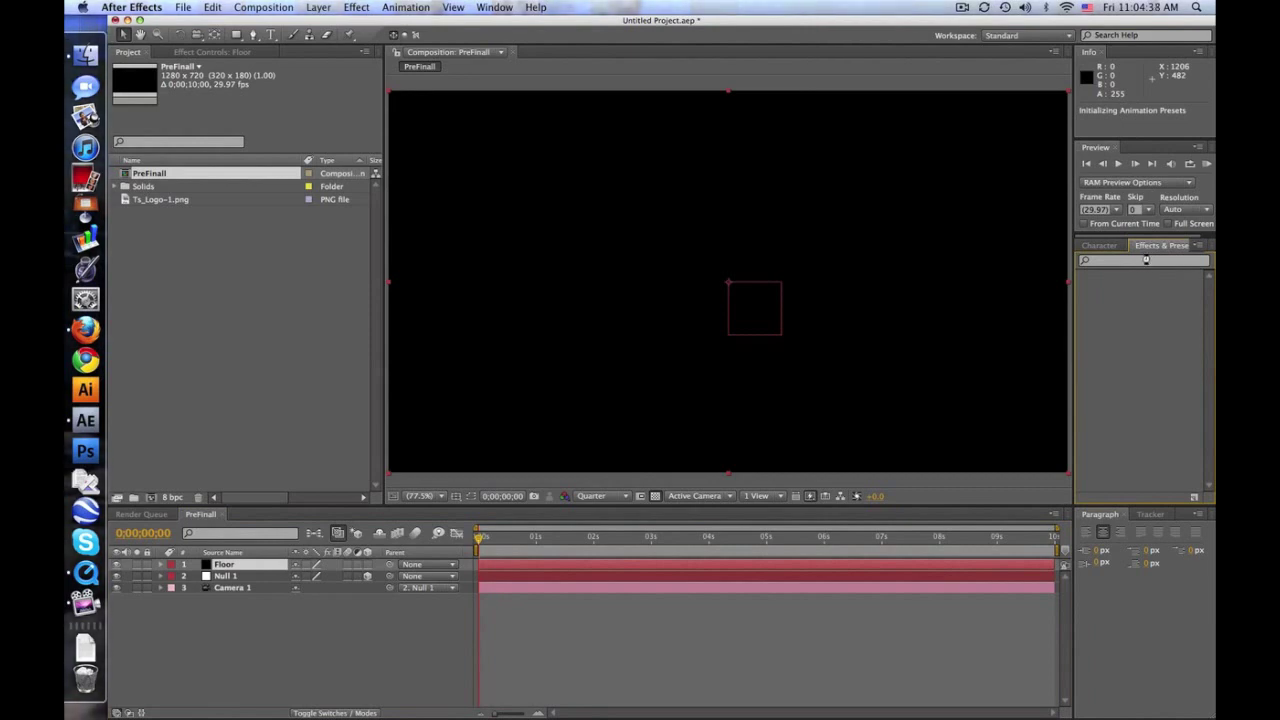
pyautogui.click(1146, 259)
pyautogui.write('ramp')
pyautogui.moveTo(1120, 288); pyautogui.dragTo(248, 564)
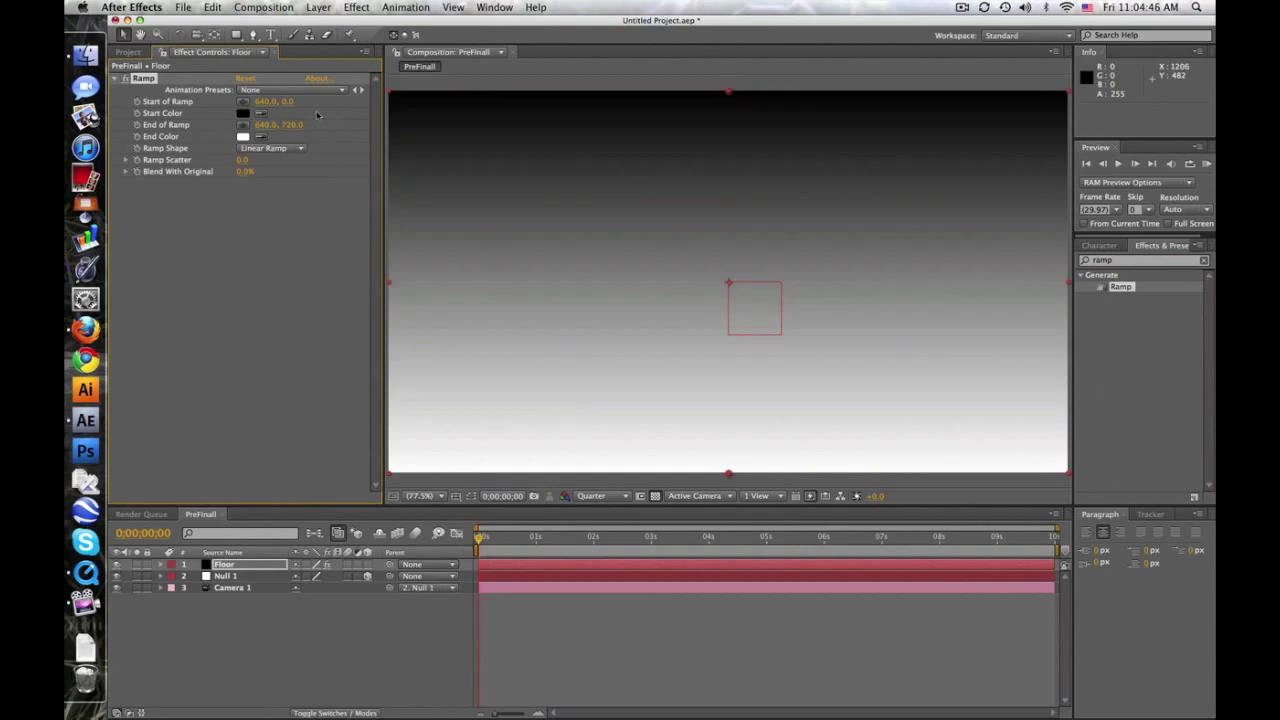
# Step: Set the Ramp's start color to medium gray (#676767)
pyautogui.click(243, 113)
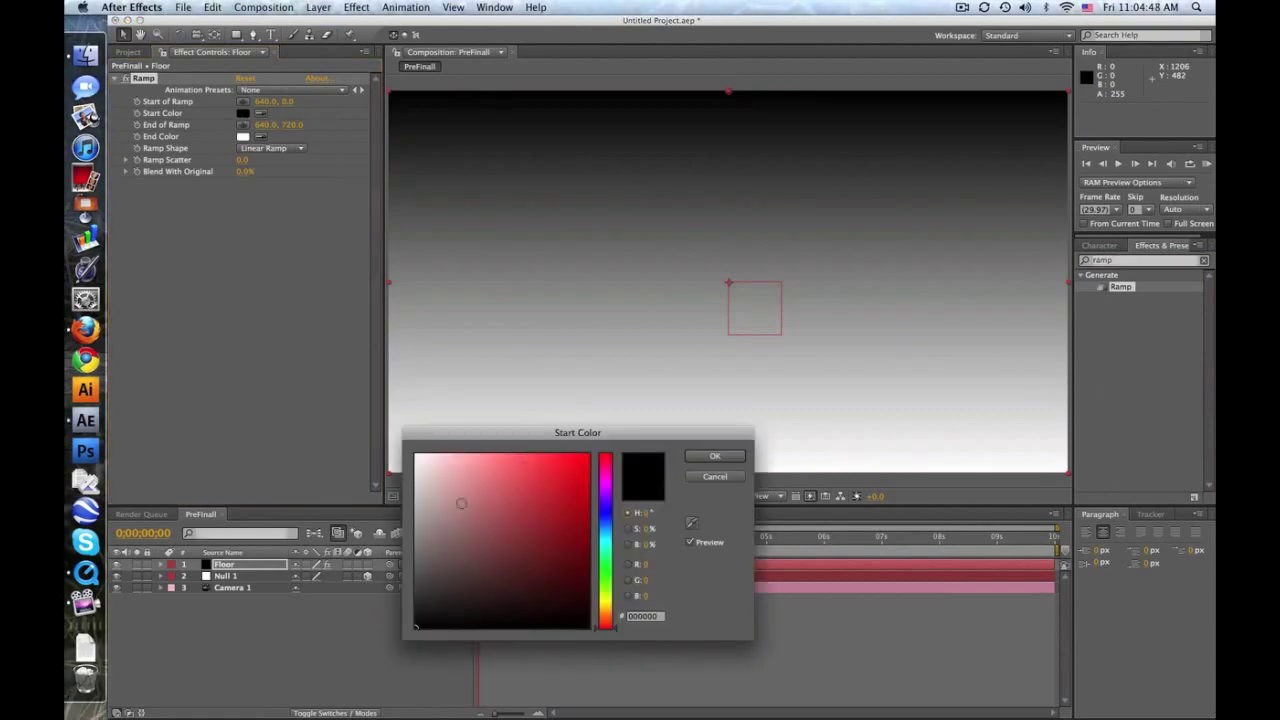
pyautogui.click(416, 561)
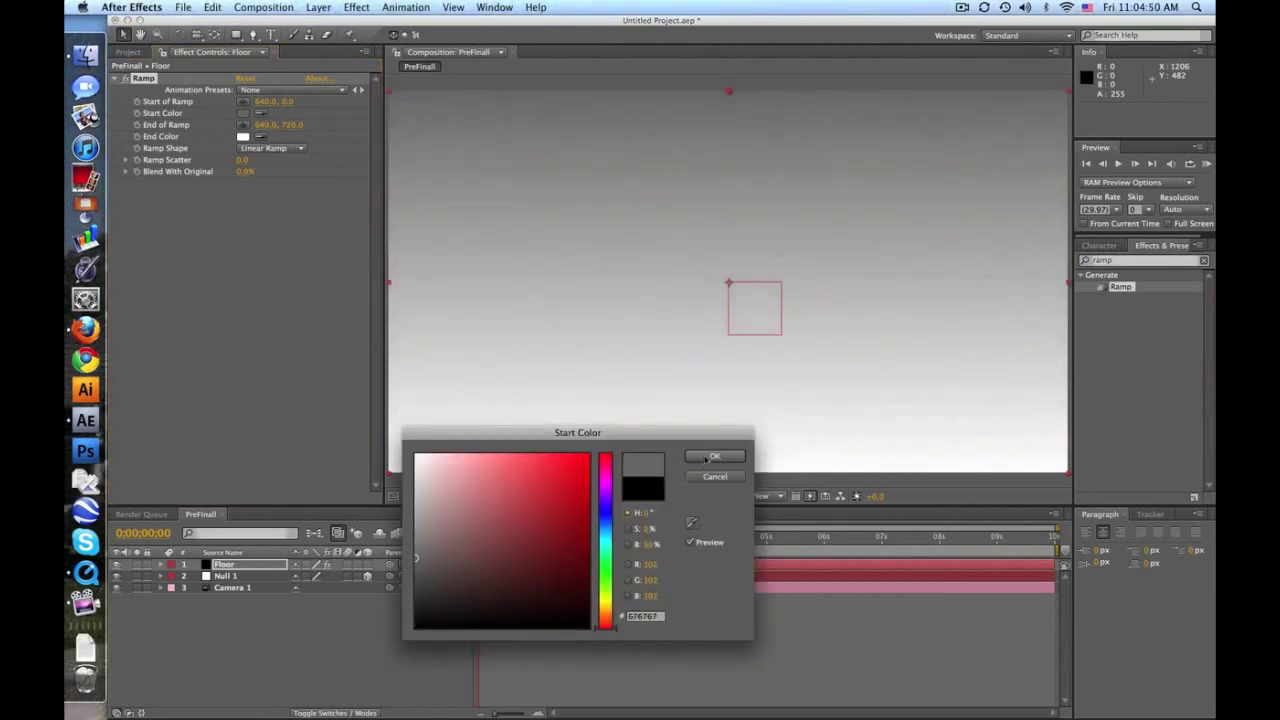
pyautogui.press('Return')
# Step: Make the Floor layer 3D and set its X Rotation to -90° so it lies flat
pyautogui.click(367, 564)
pyautogui.press('r')
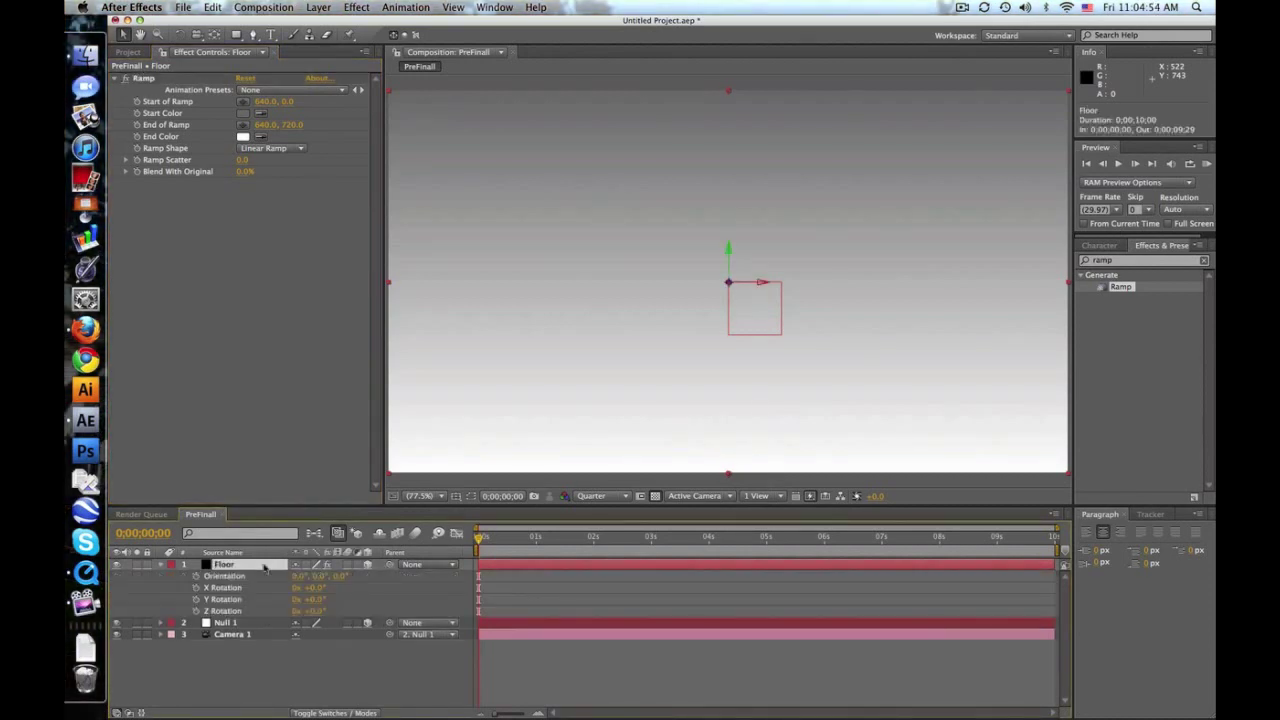
pyautogui.moveTo(318, 592); pyautogui.dragTo(324, 594)
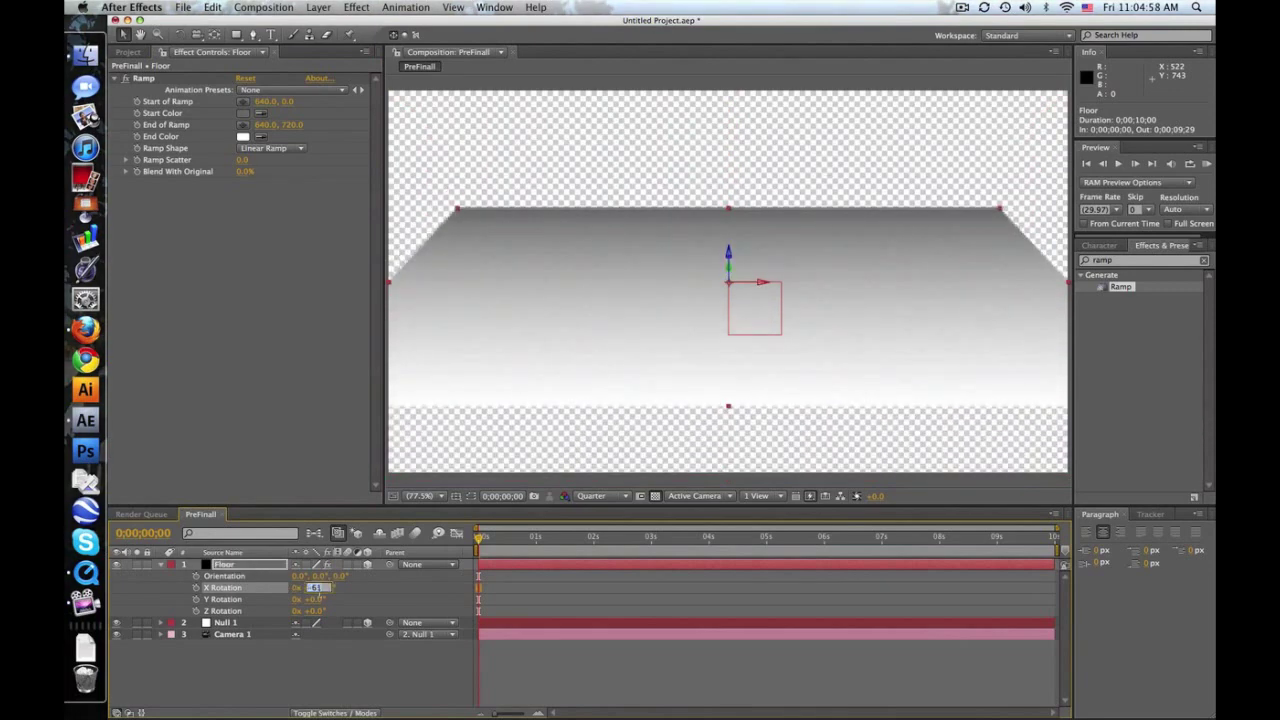
pyautogui.click(318, 588)
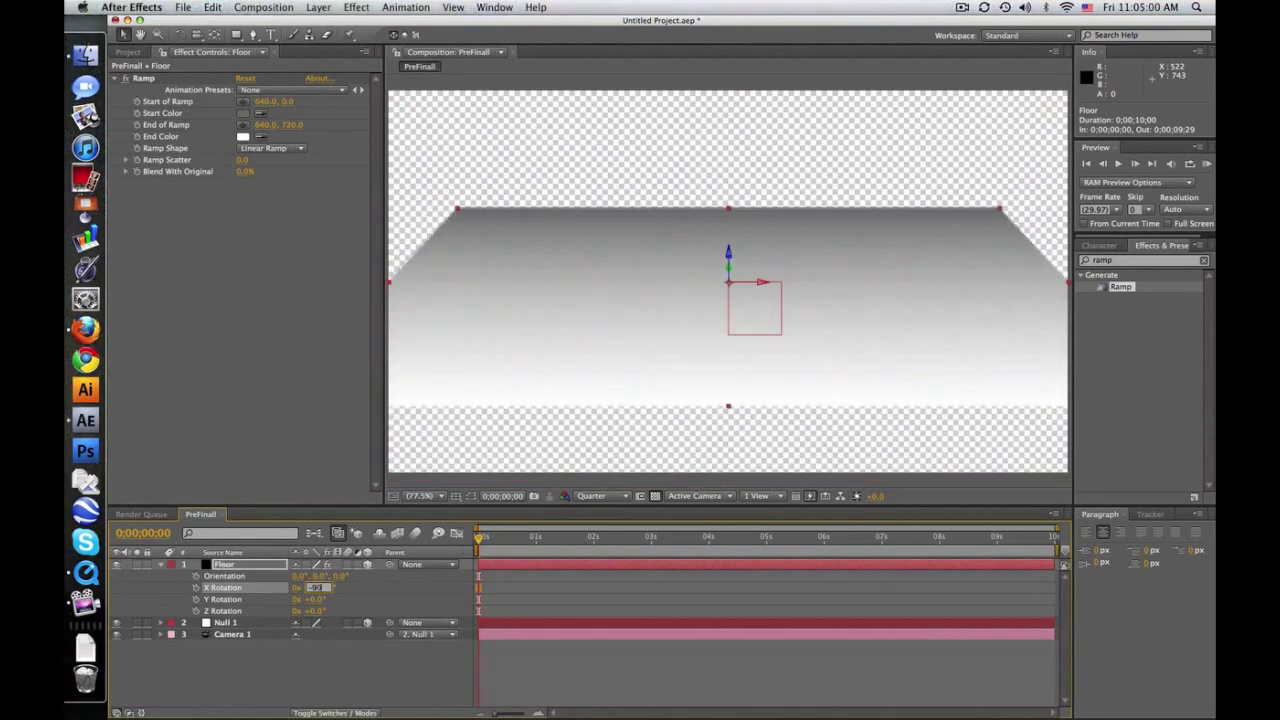
pyautogui.write('-90')
pyautogui.press('Return')
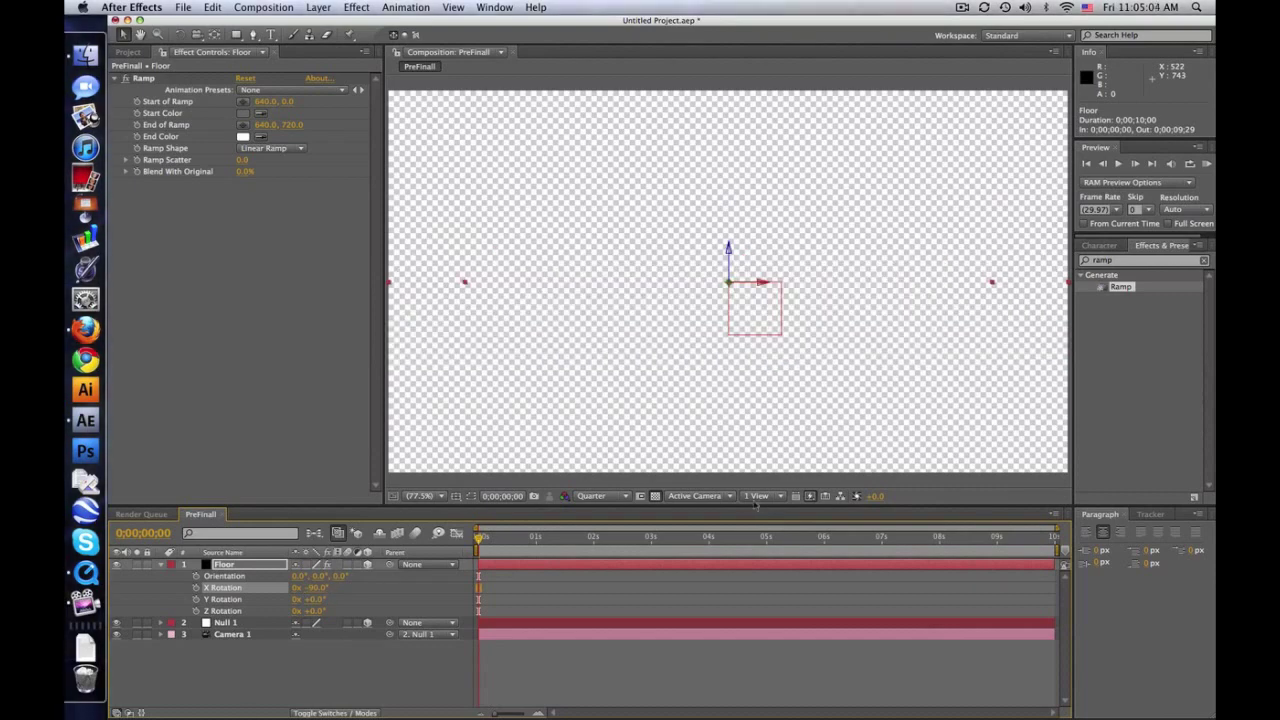
# Step: Switch the composition preview to Custom View 1 and its resolution to Full
pyautogui.click(727, 497)
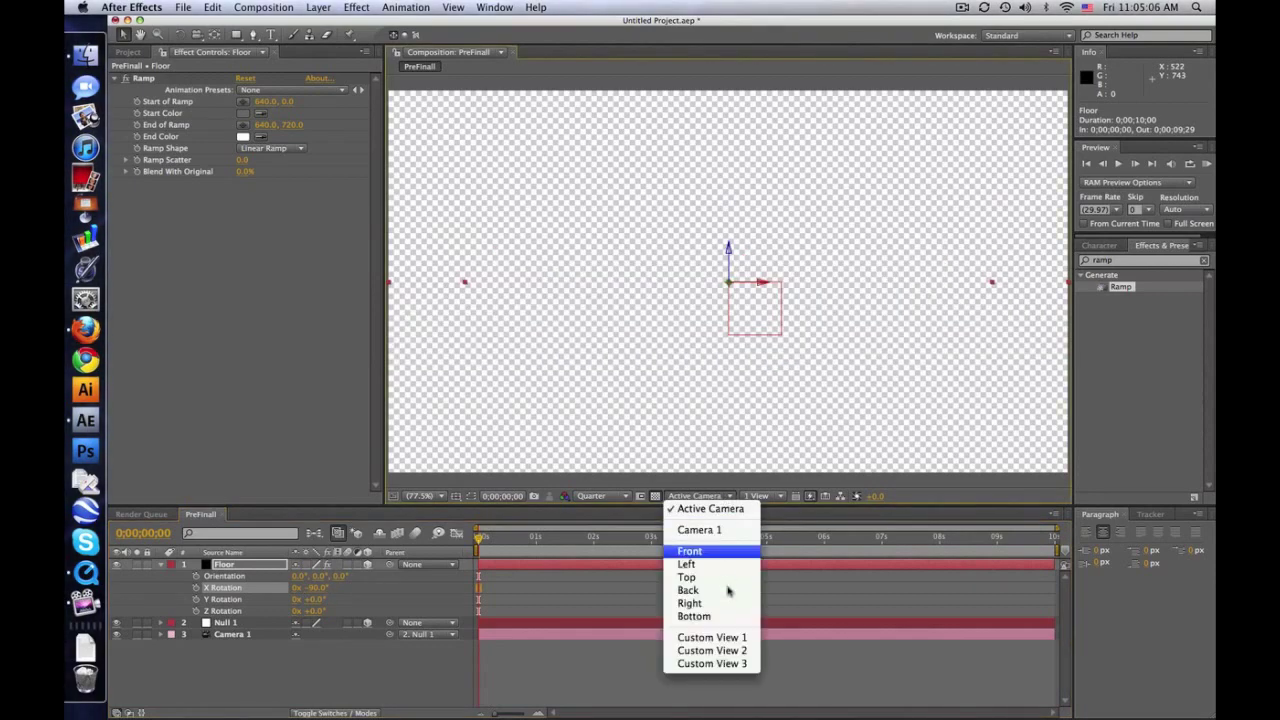
pyautogui.click(711, 637)
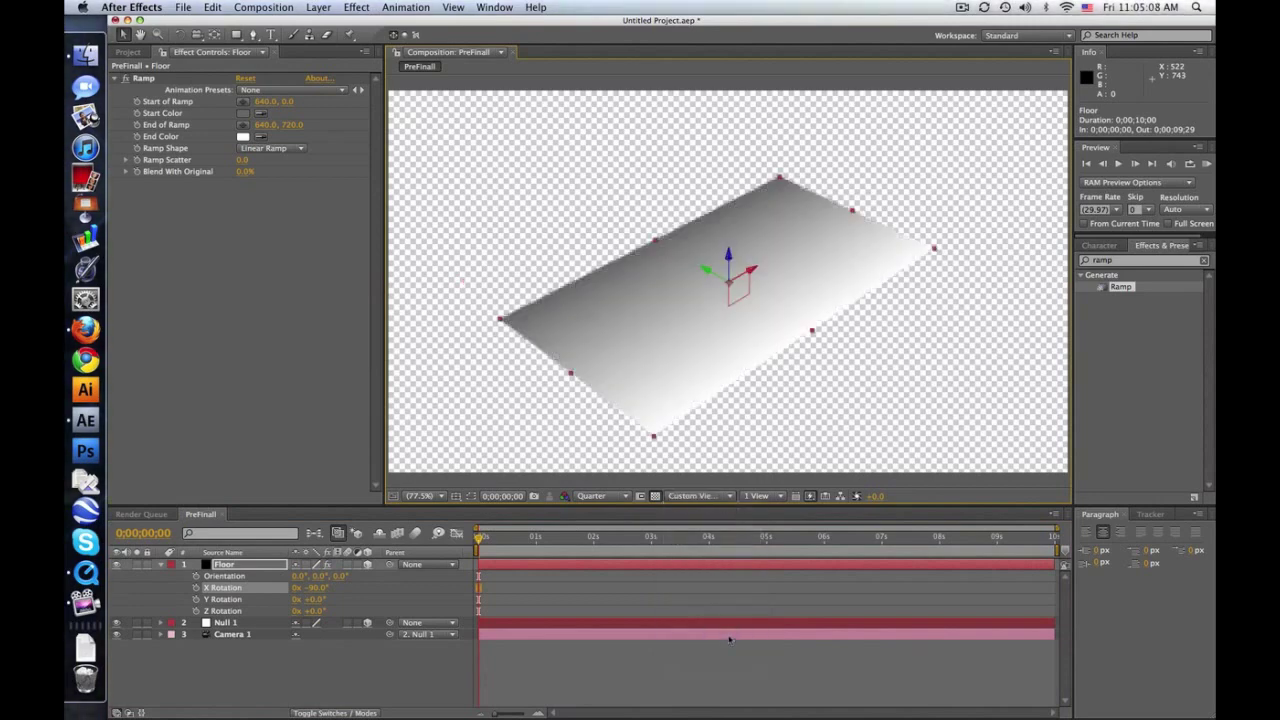
pyautogui.click(600, 496)
pyautogui.click(596, 529)
# Step: Find the Motion Tile effect and apply it to the Floor layer
pyautogui.click(256, 566)
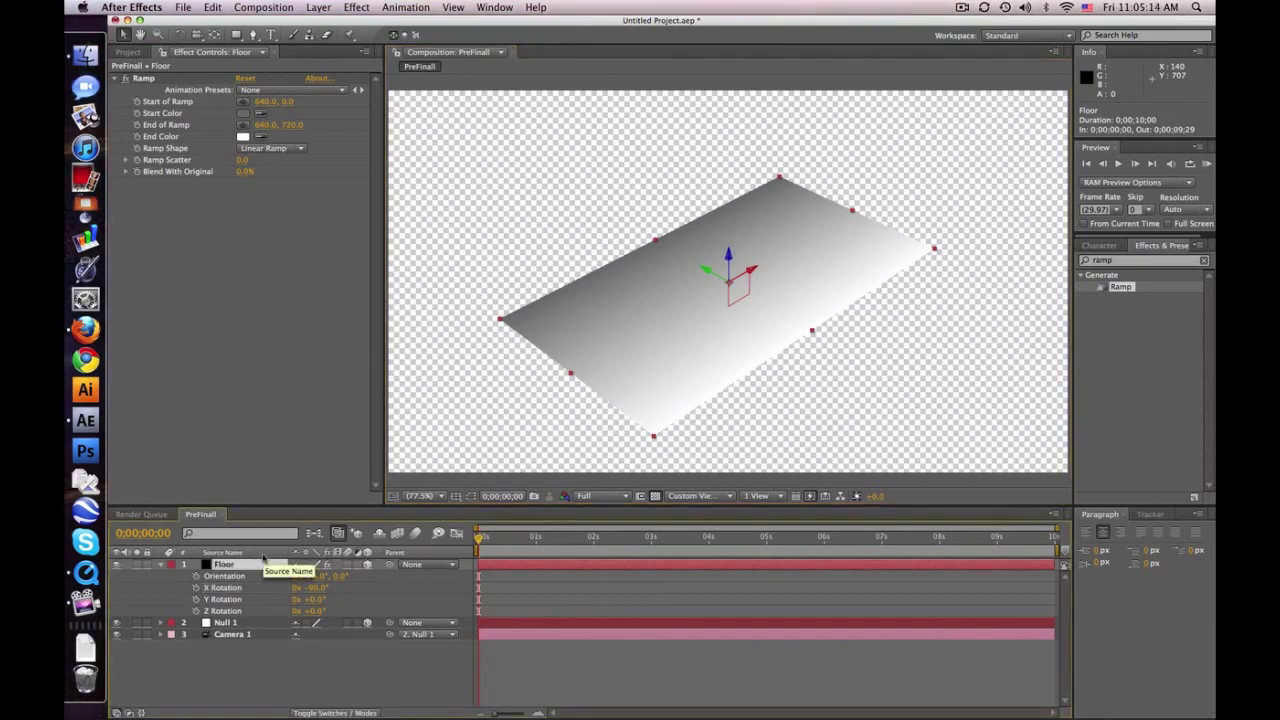
pyautogui.click(1120, 261)
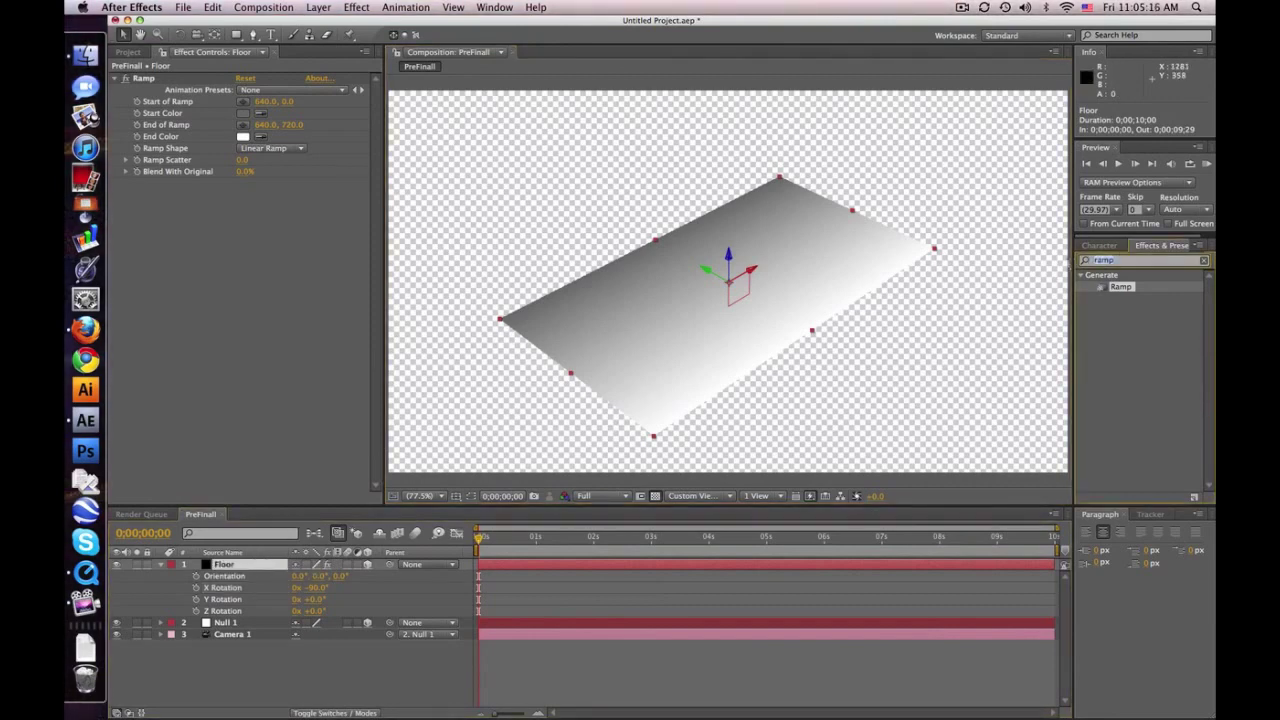
pyautogui.write('motio')
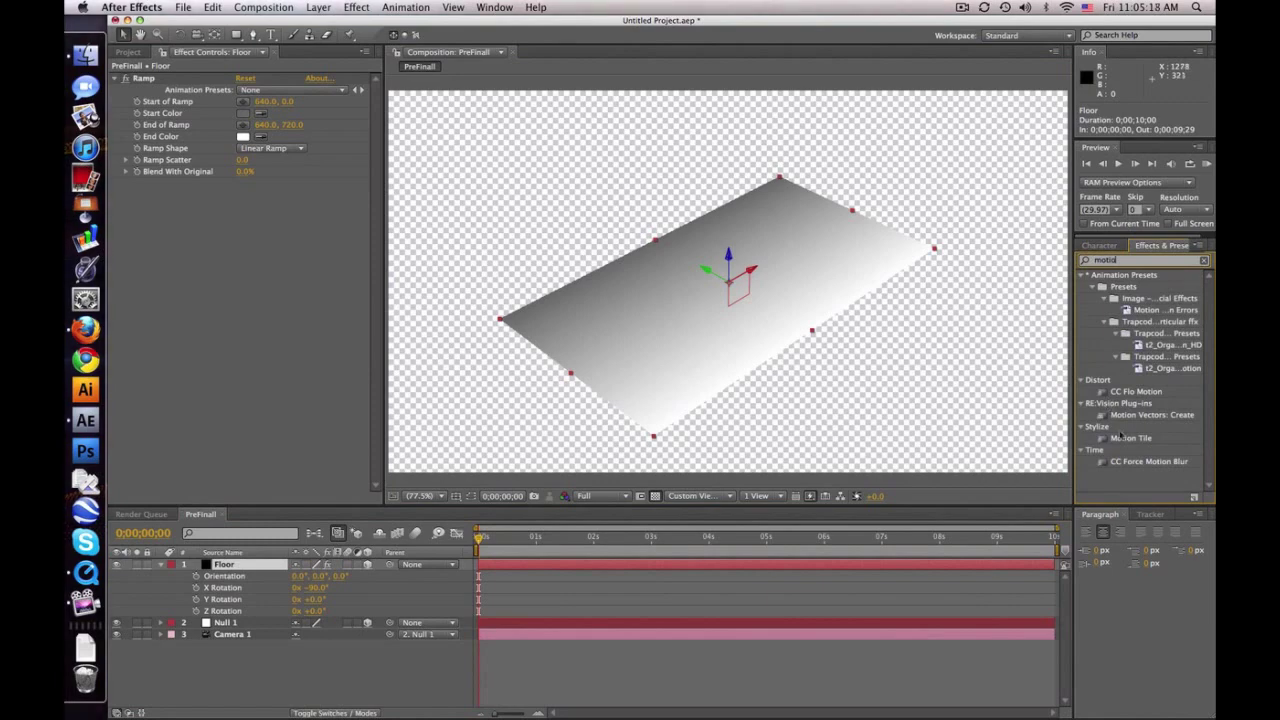
pyautogui.moveTo(1130, 438); pyautogui.dragTo(306, 418)
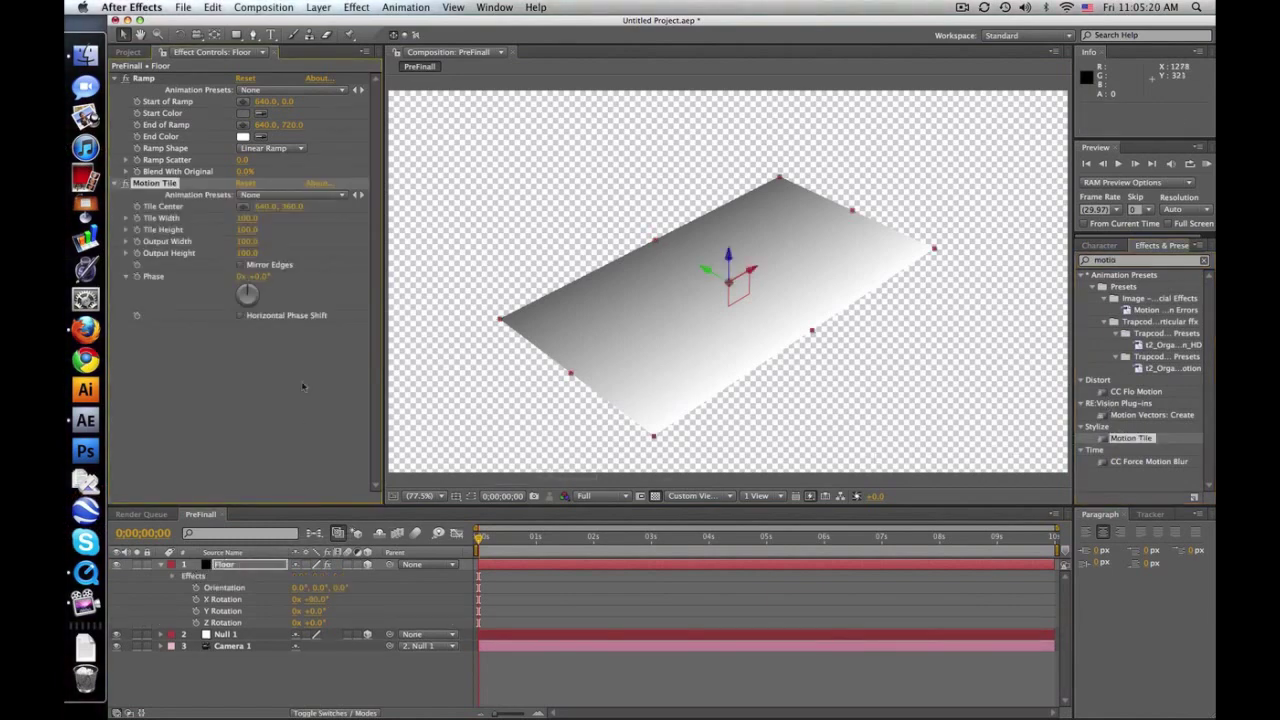
# Step: Set the Motion Tile's Output Width on the Floor layer to 300
pyautogui.click(246, 241)
pyautogui.write('30')
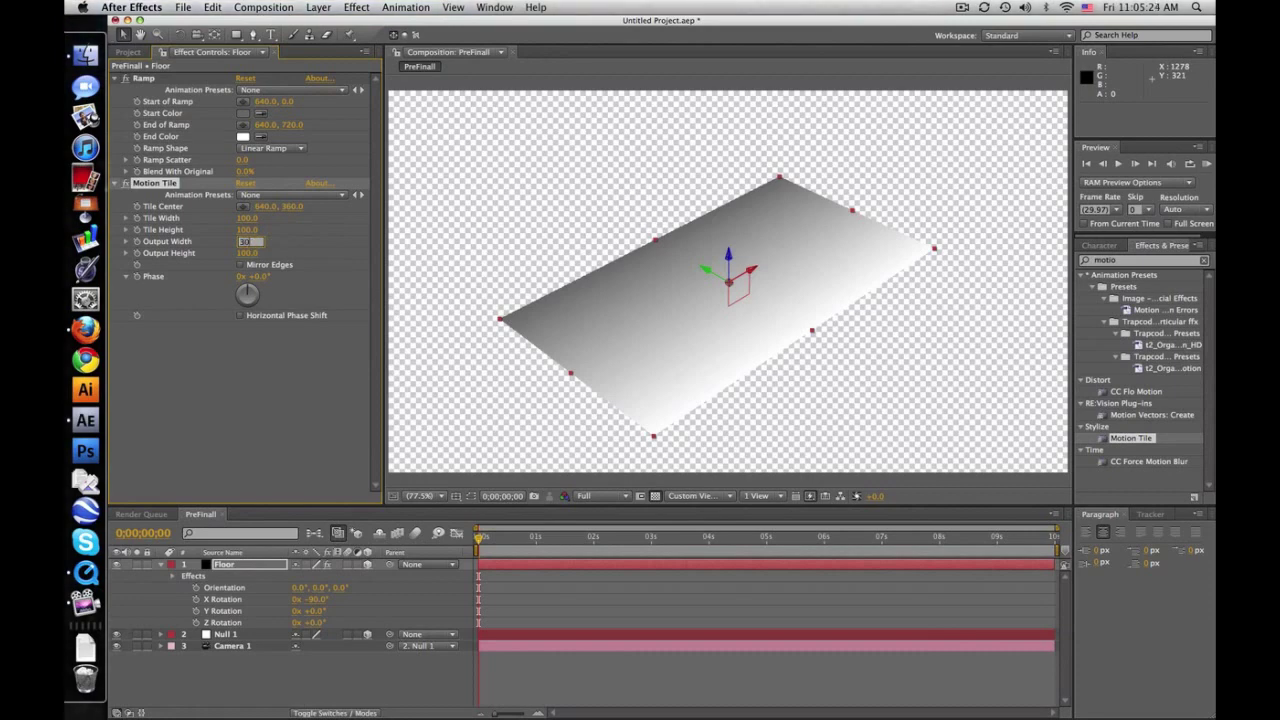
pyautogui.write('0')
pyautogui.press('Return')
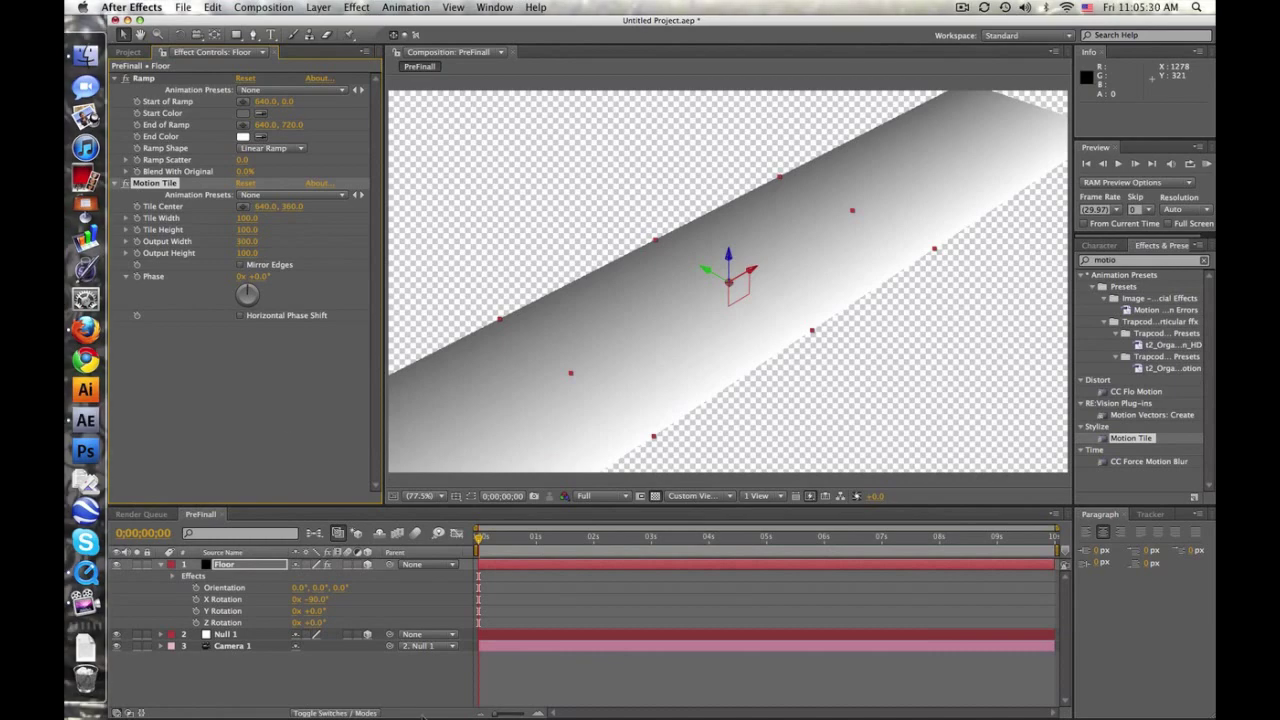
pyautogui.click(252, 565)
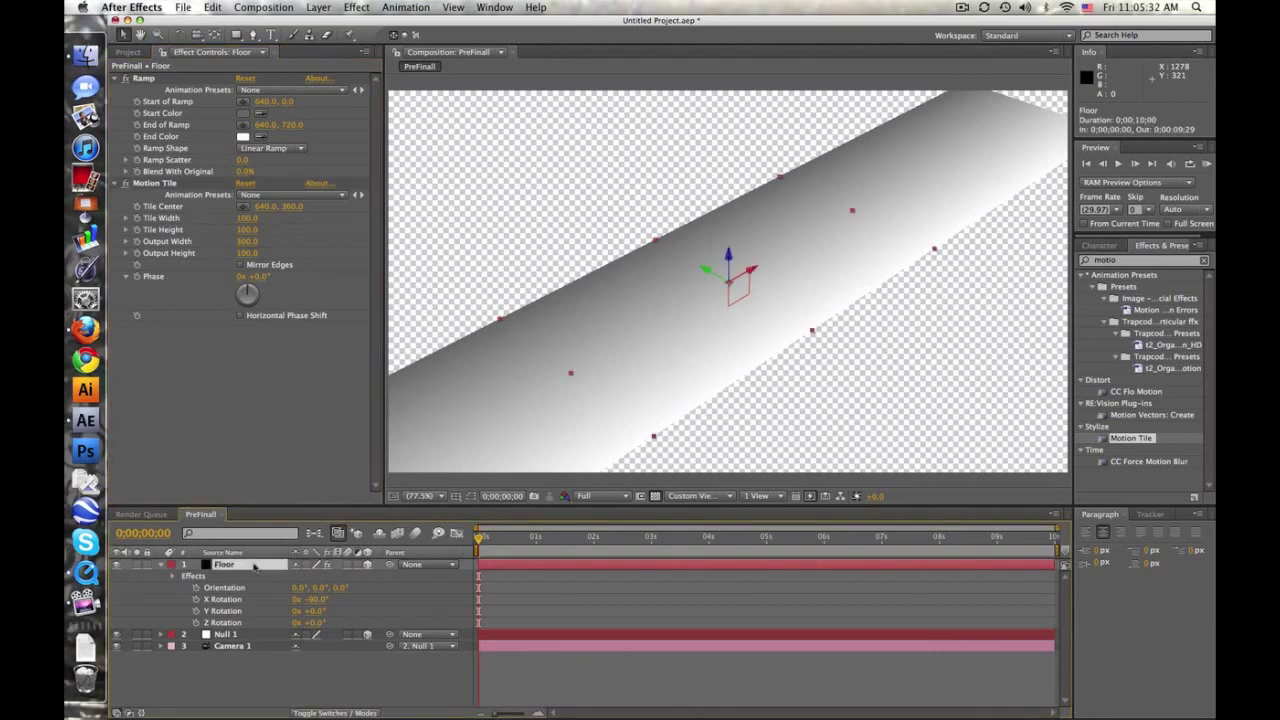
# Step: Duplicate the Floor layer and rename the copy Wall
pyautogui.press('super+d')
pyautogui.press('Return')
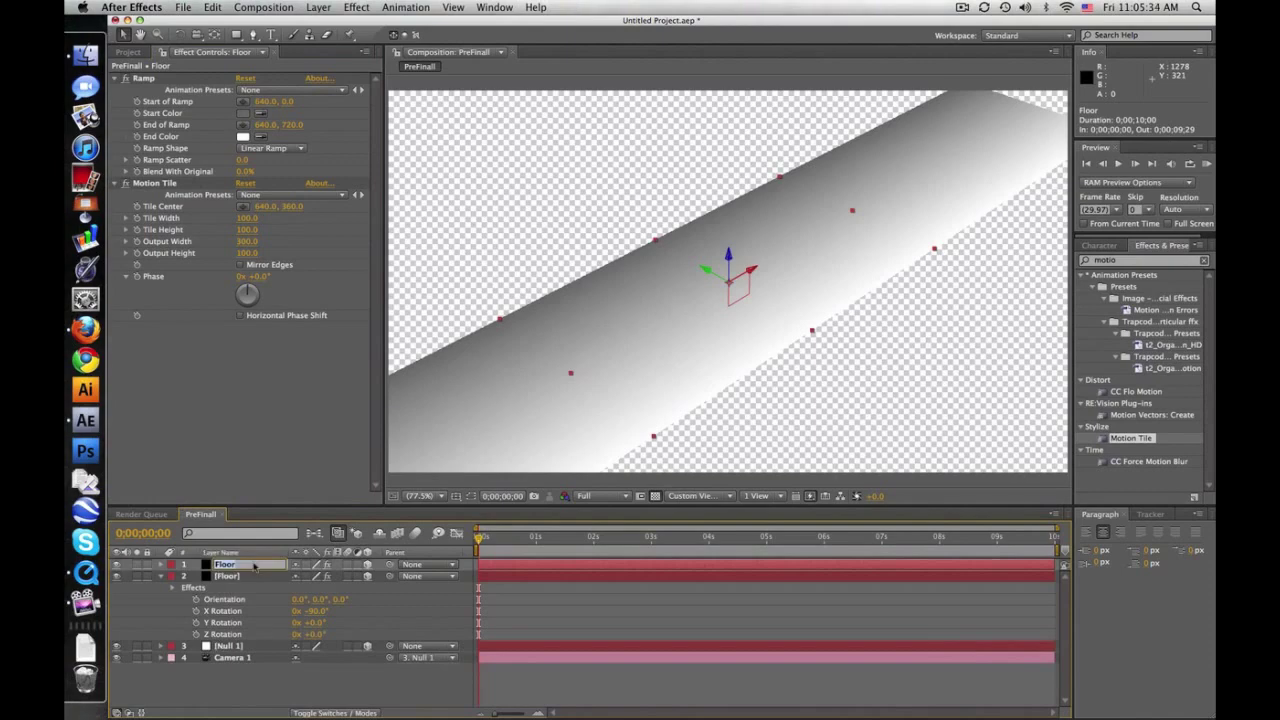
pyautogui.write('Wall')
pyautogui.press('Return')
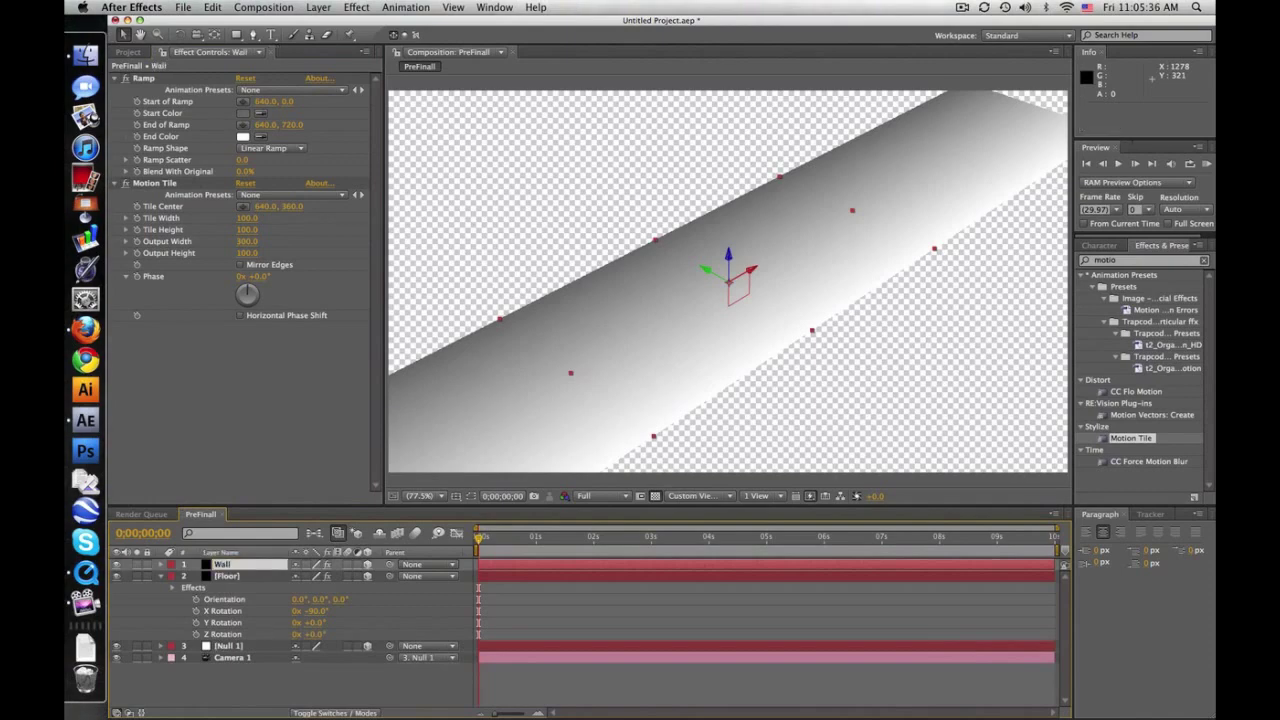
# Step: Set the Wall layer's X Rotation to -180° so it stands perpendicular to the floor
pyautogui.press('r')
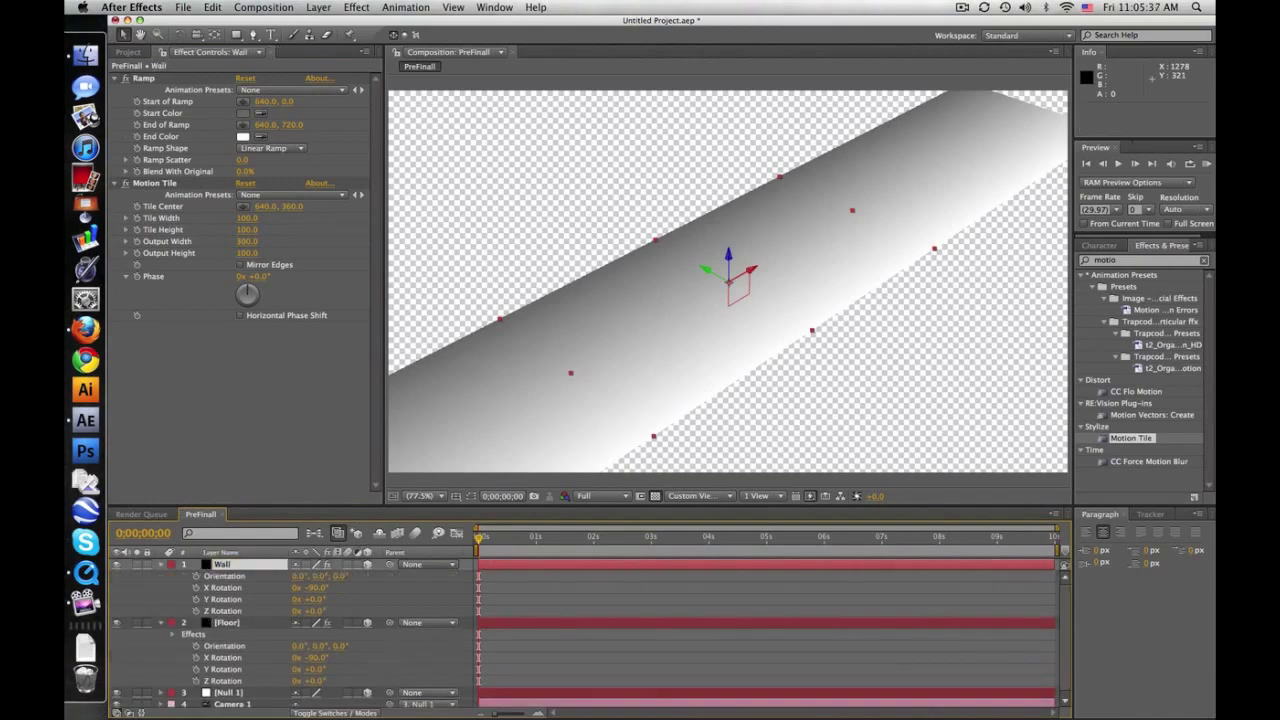
pyautogui.moveTo(318, 587)
pyautogui.mouseDown()
pyautogui.moveTo(258, 578)
pyautogui.moveTo(300, 587)
pyautogui.mouseUp()
pyautogui.click(316, 587)
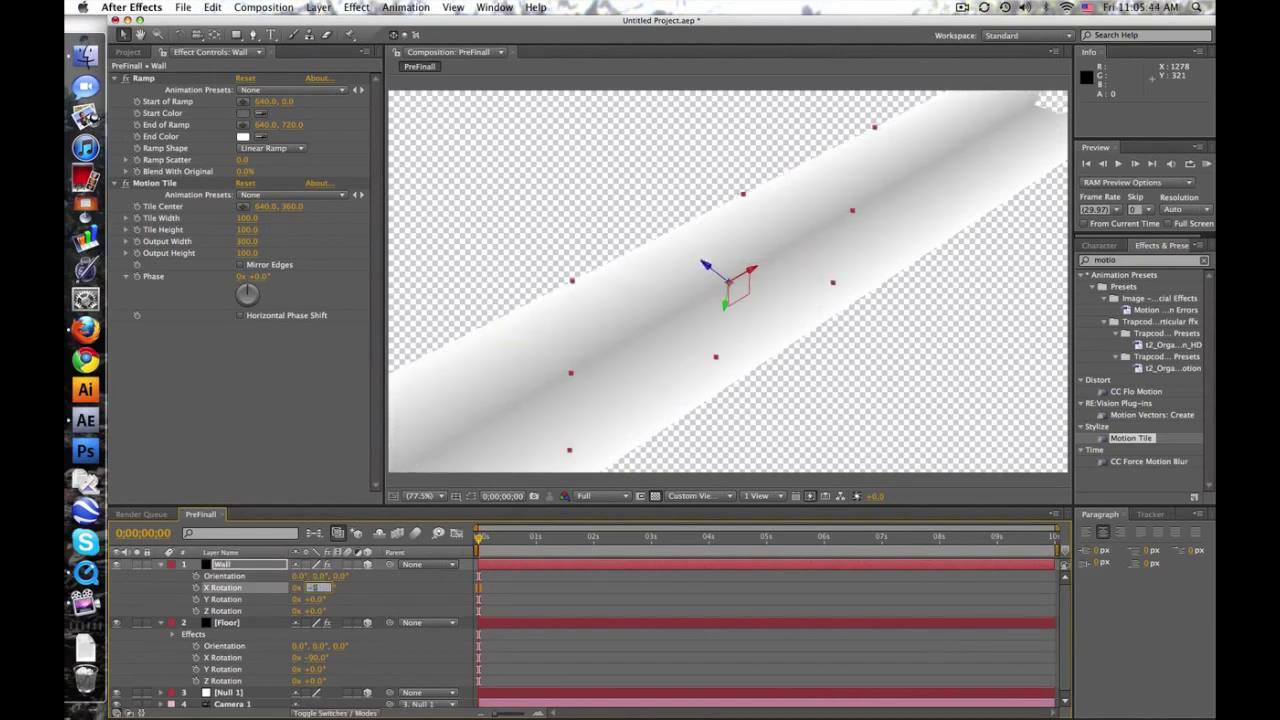
pyautogui.press('Return')
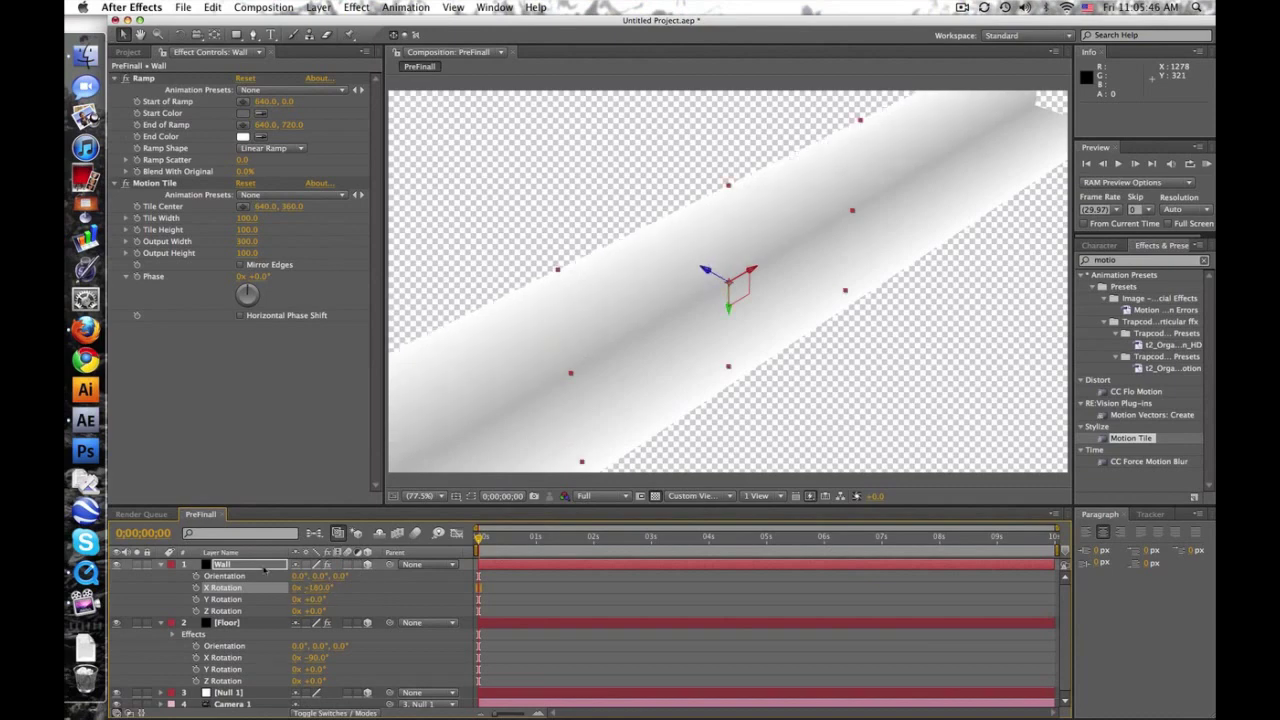
# Step: Move the Wall layer to position 640, -1, 355 so it rises from the floor's back edge
pyautogui.click(264, 566)
pyautogui.press('p')
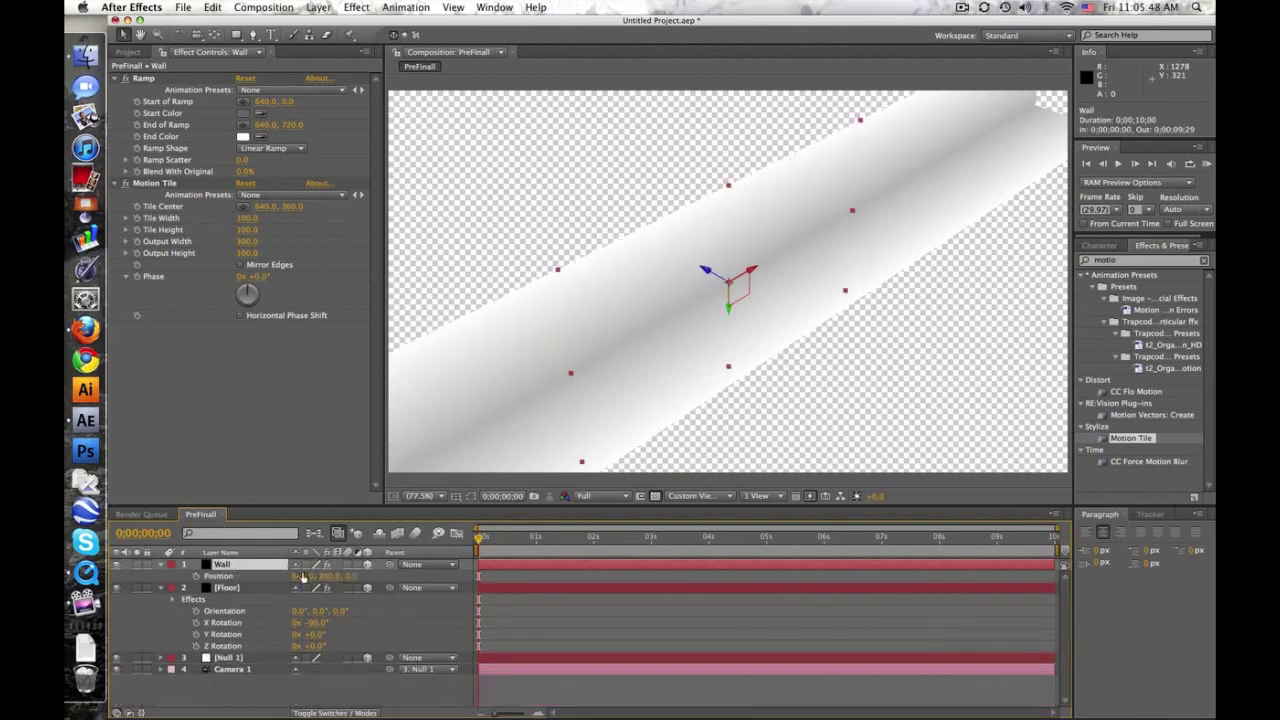
pyautogui.moveTo(349, 578); pyautogui.dragTo(432, 578)
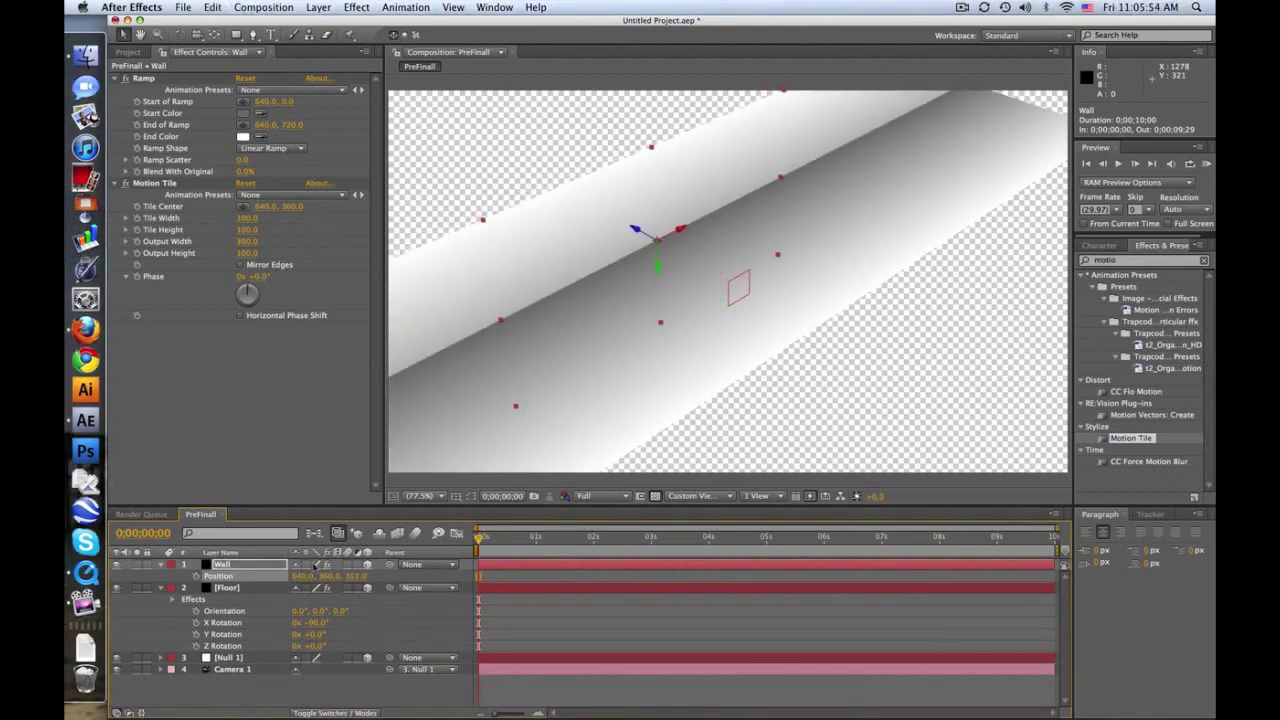
pyautogui.moveTo(432, 578); pyautogui.dragTo(389, 578)
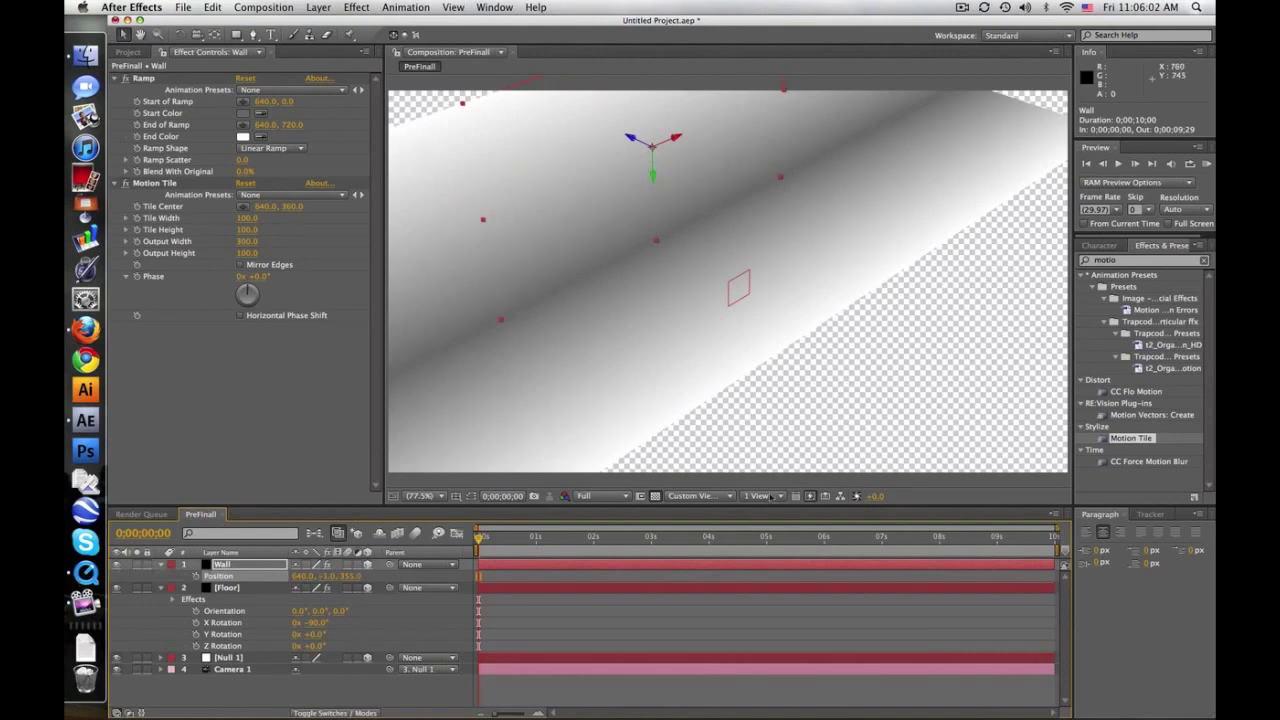
# Step: Switch the composition preview to the Active Camera view and deselect the Wall layer
pyautogui.click(718, 496)
pyautogui.click(720, 510)
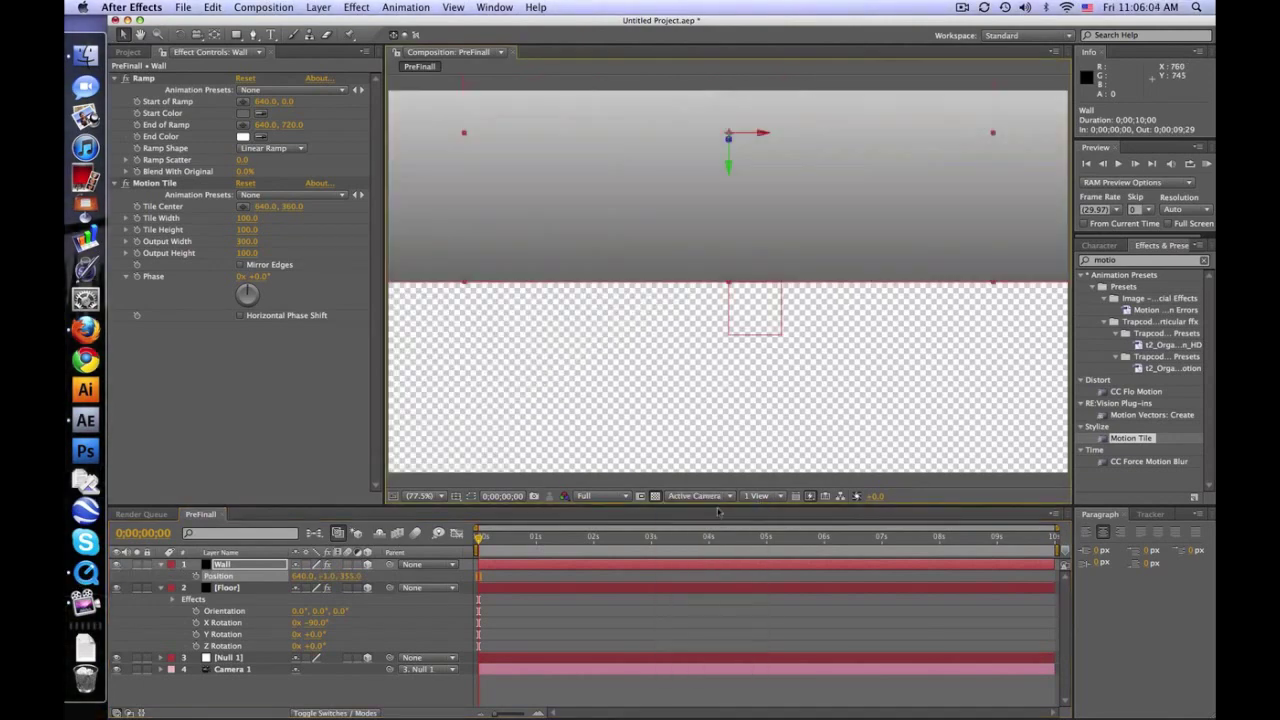
pyautogui.click(583, 625)
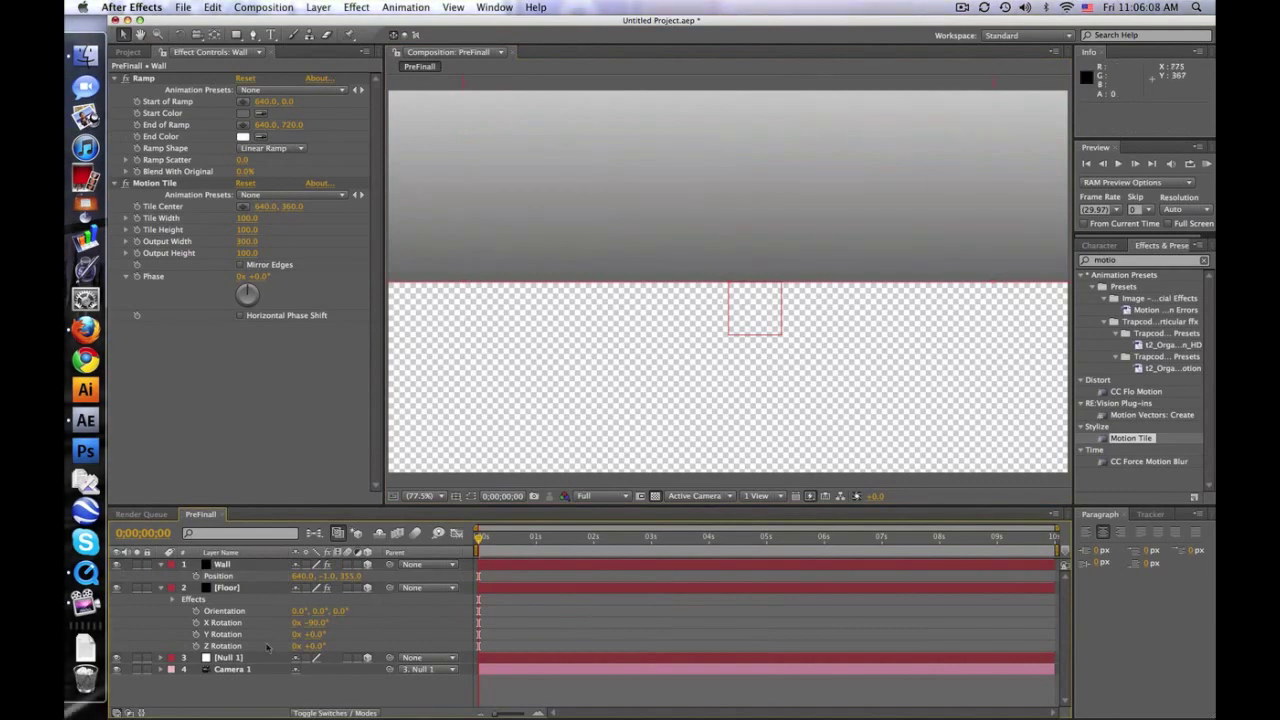
# Step: Raise the camera rig by setting the Null 1 layer's Y position to 104
pyautogui.click(252, 660)
pyautogui.press('p')
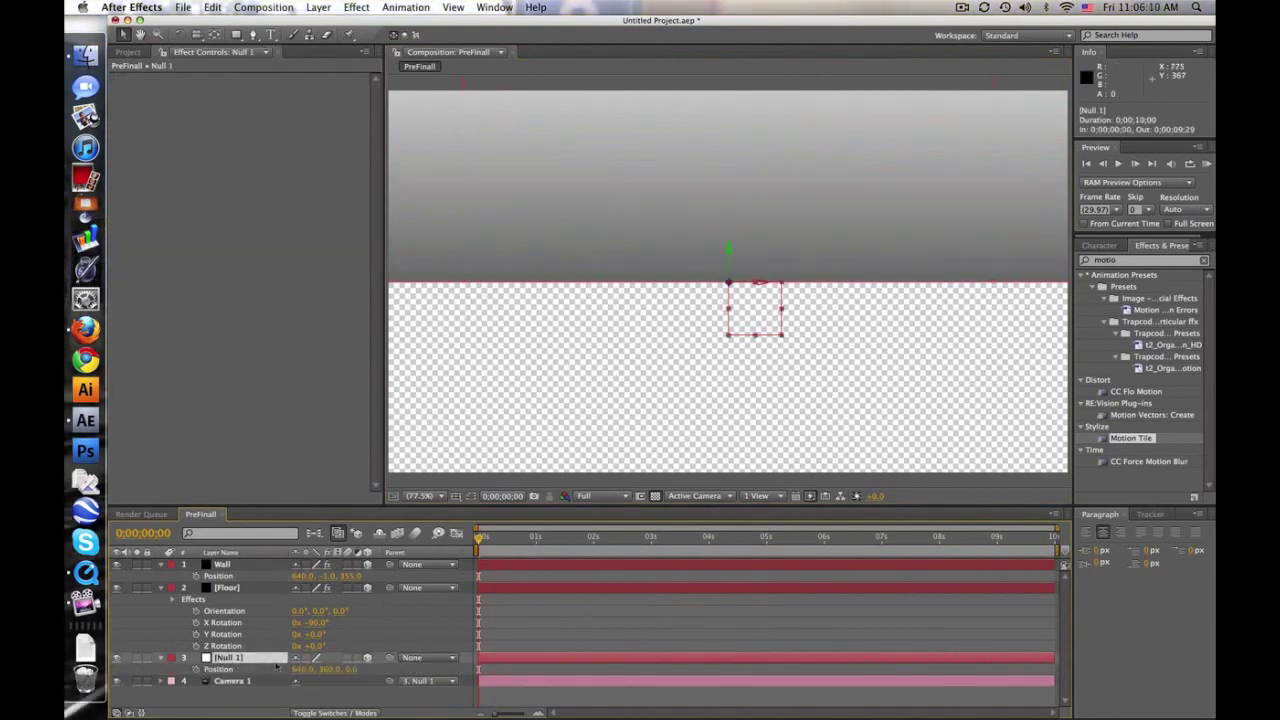
pyautogui.moveTo(326, 669); pyautogui.dragTo(206, 669)
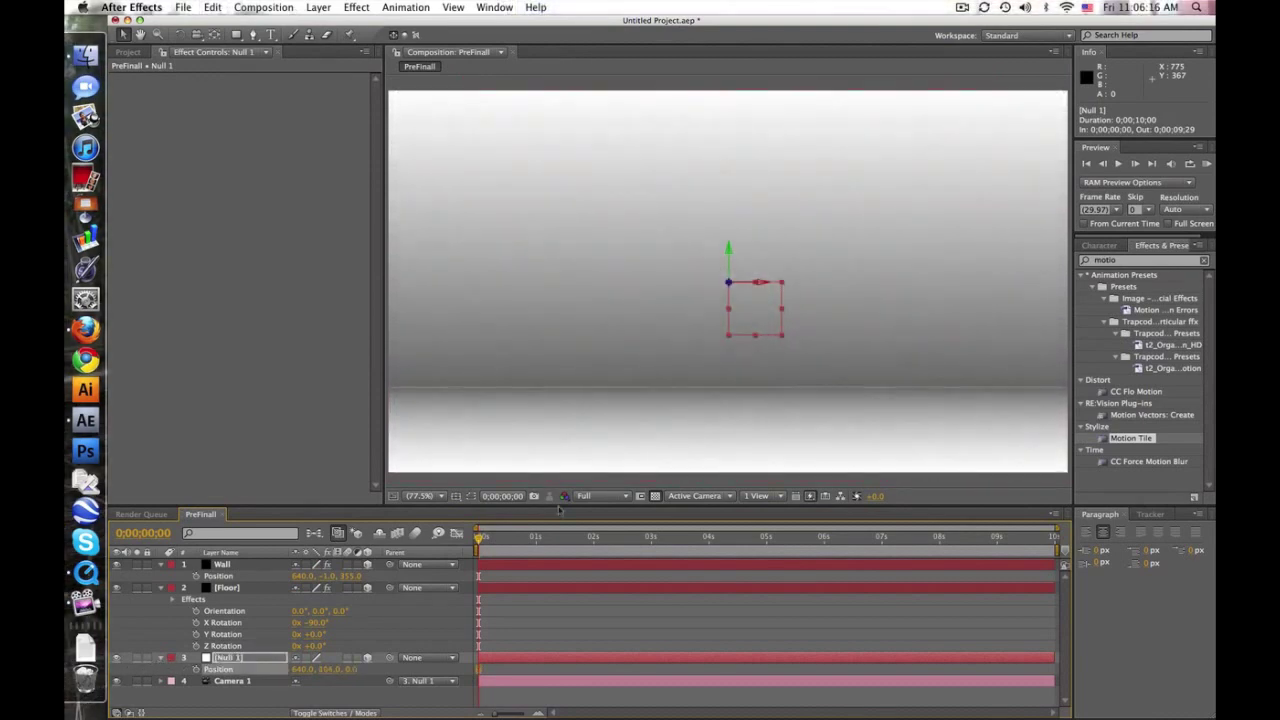
pyautogui.click(691, 617)
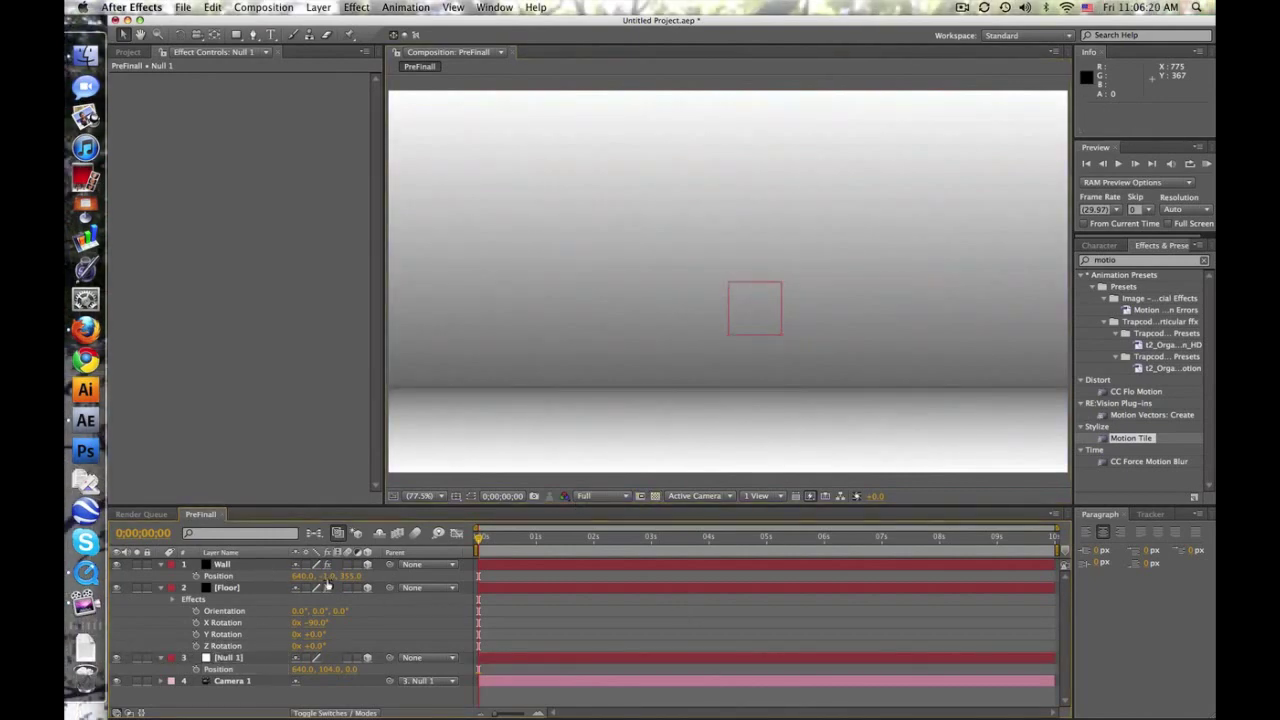
# Step: Lower the Wall layer to Y position 6 to close the gap at the floor, and hide the Null 1 layer
pyautogui.click(222, 564)
pyautogui.click(711, 636)
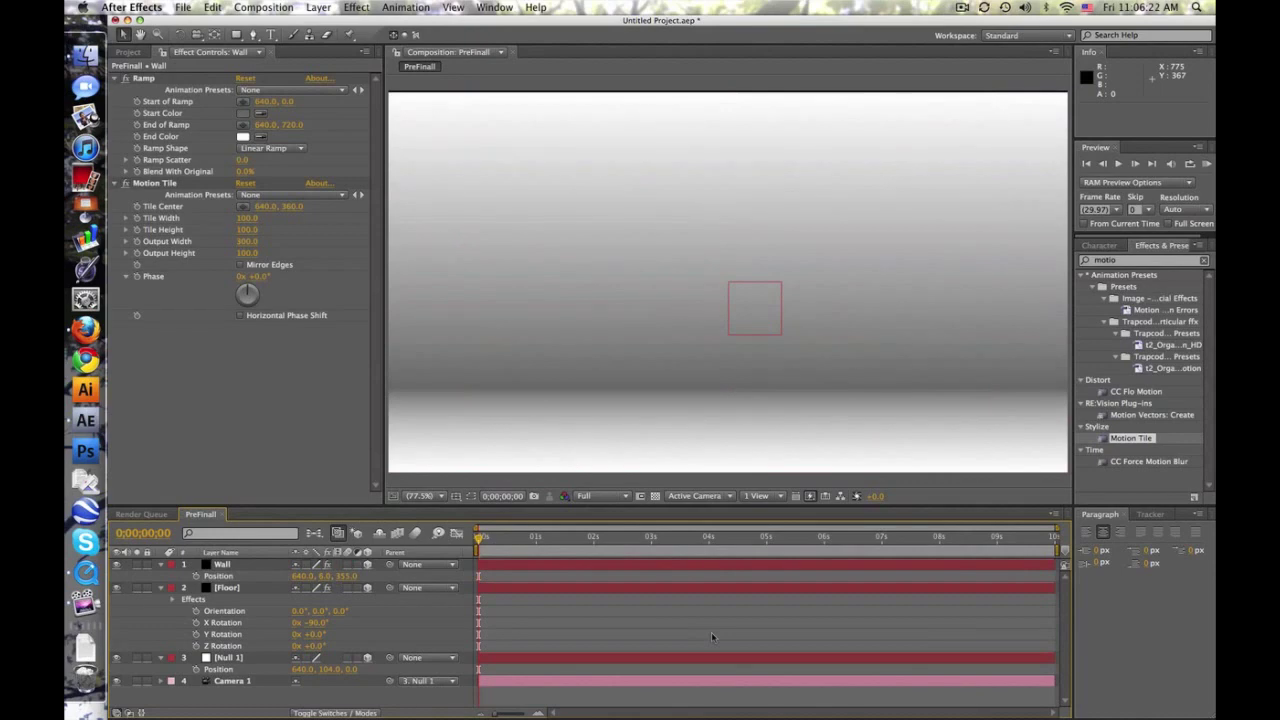
pyautogui.click(115, 658)
pyautogui.click(560, 565)
pyautogui.click(708, 616)
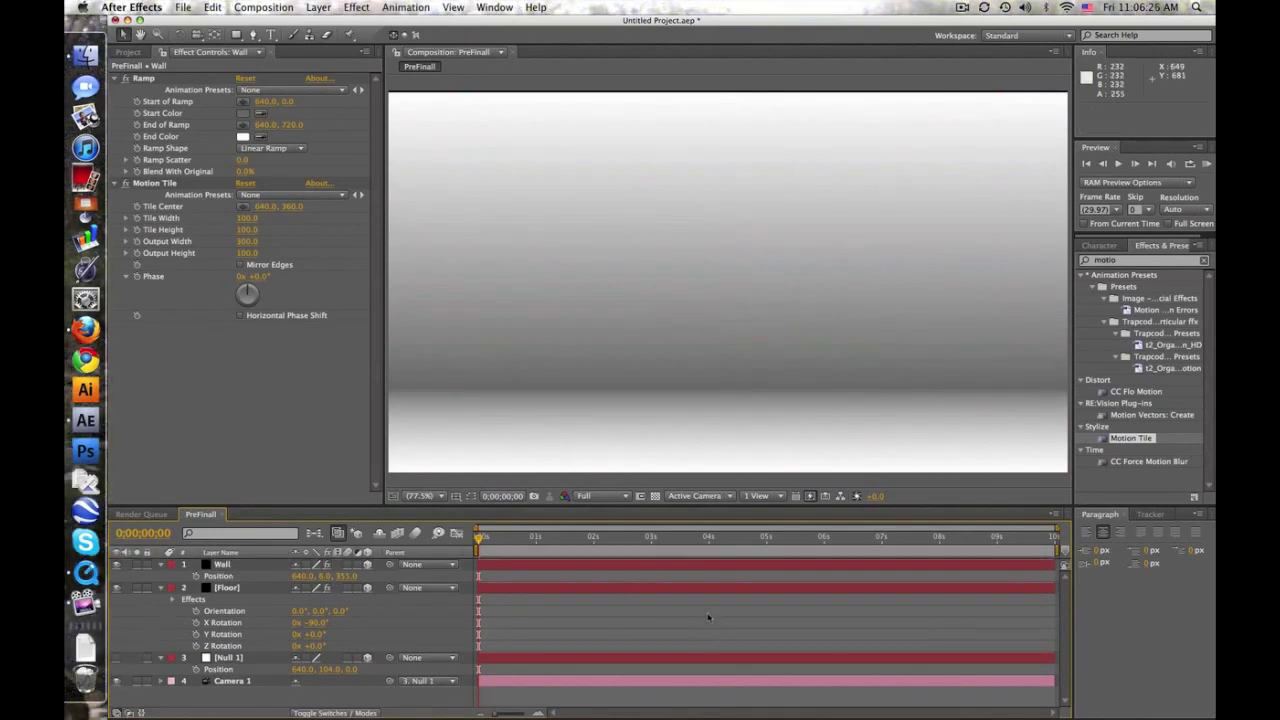
# Step: Create a new composition named Logo Comp with the HDV/HDTV 720 29.97 preset
pyautogui.click(266, 7)
pyautogui.click(290, 22)
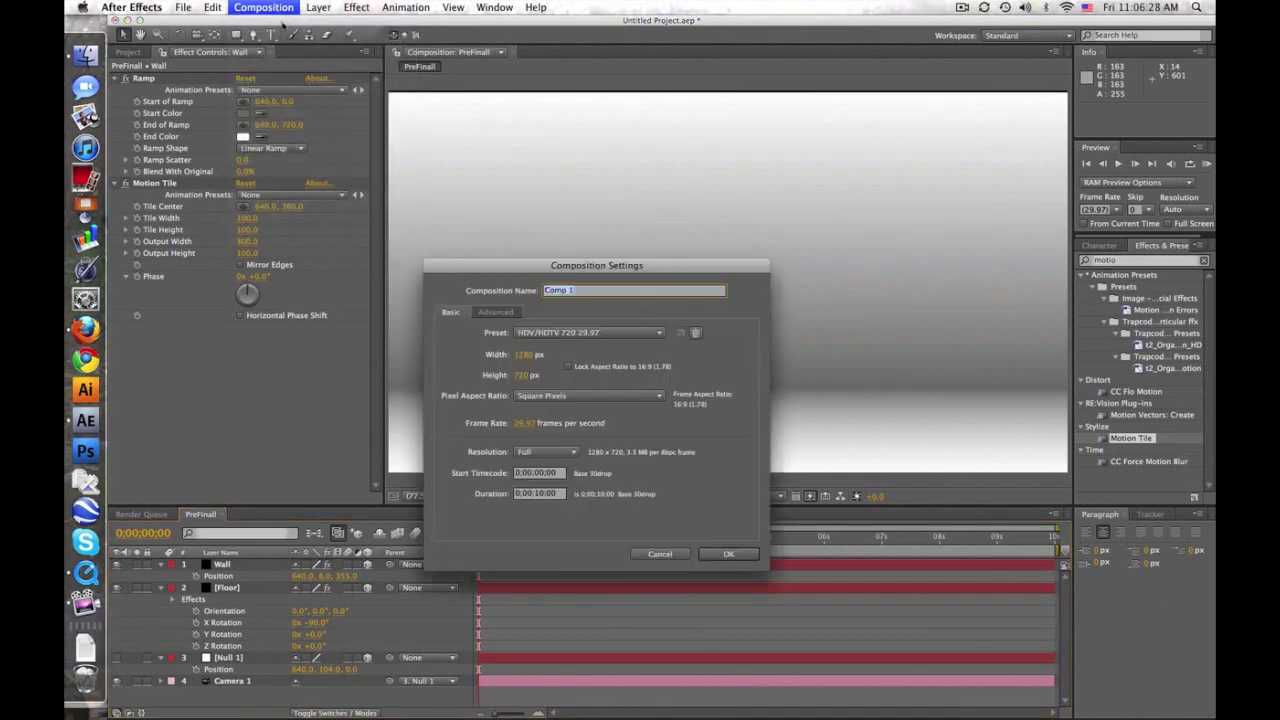
pyautogui.write('Logo')
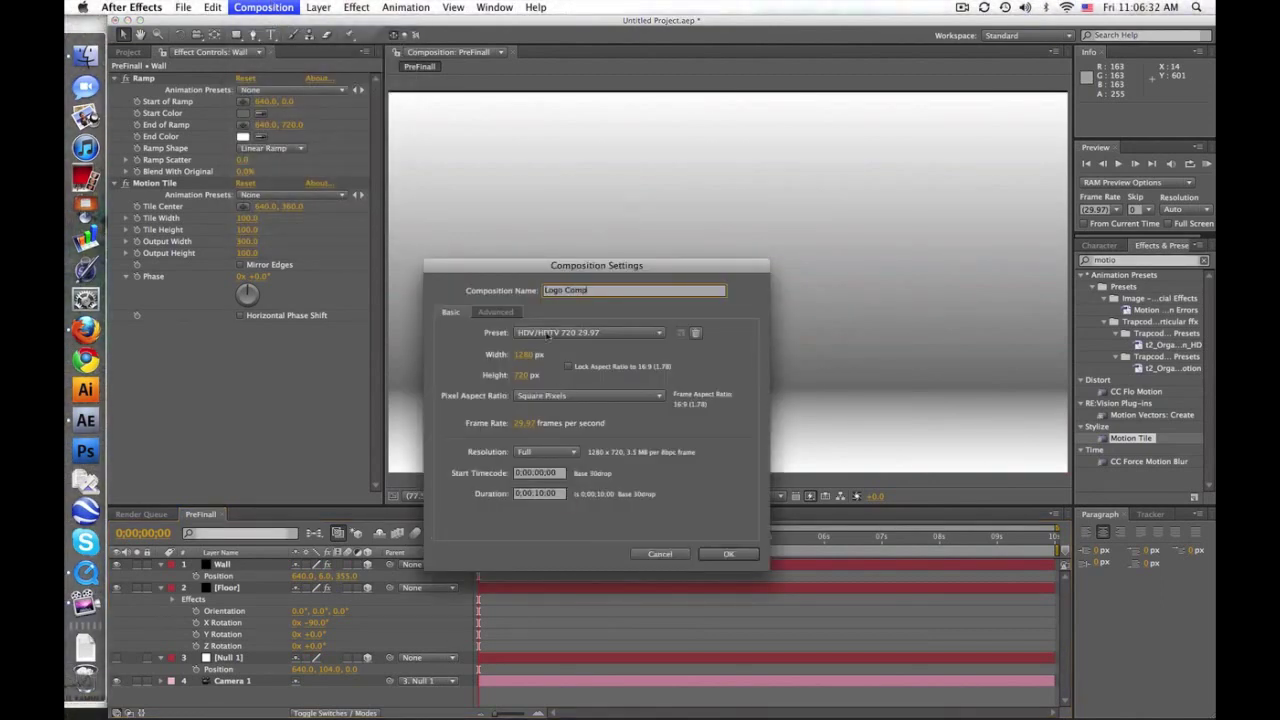
pyautogui.click(729, 555)
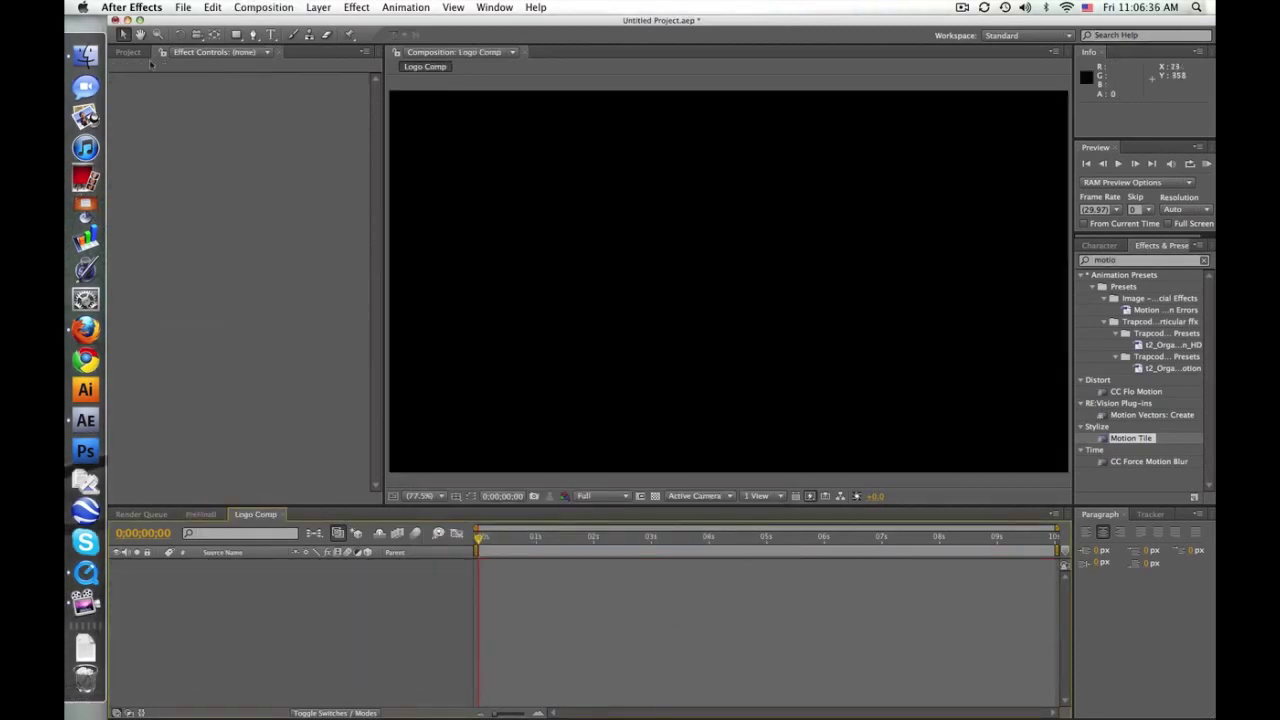
# Step: Add Ts_Logo-1.png to the centre of Logo Comp and show the transparency grid
pyautogui.click(128, 52)
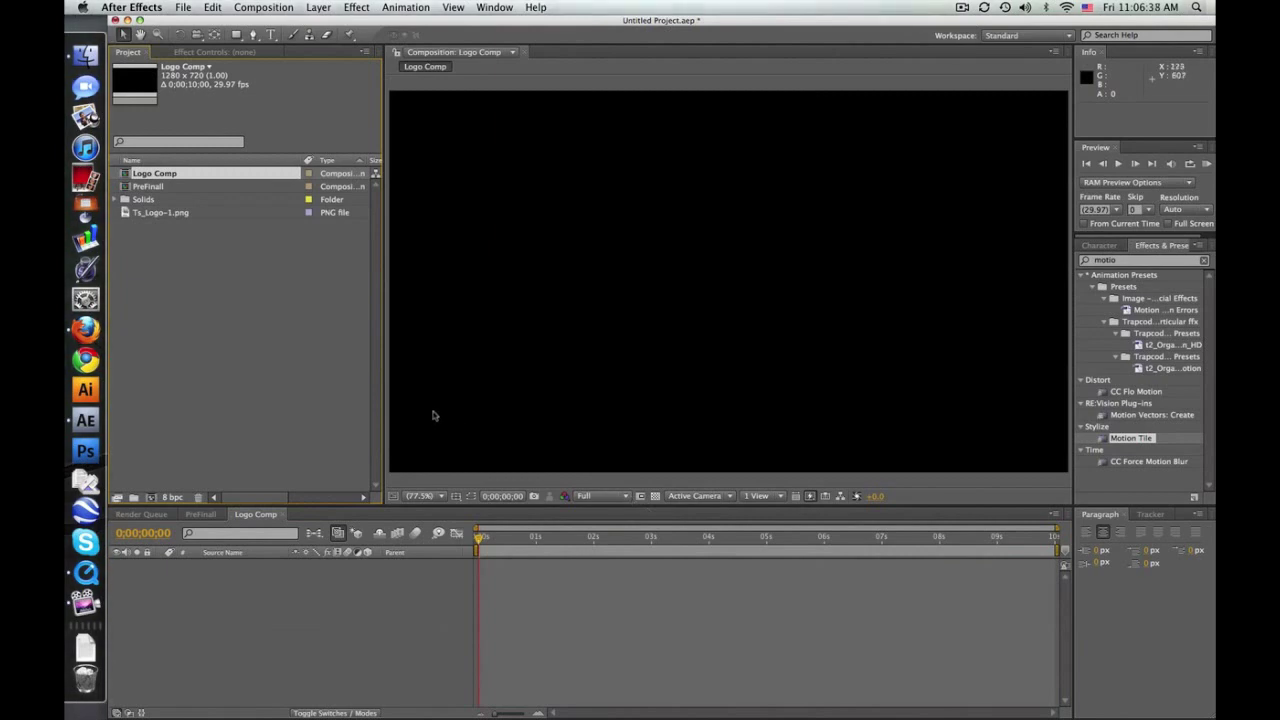
pyautogui.moveTo(155, 217); pyautogui.dragTo(729, 281)
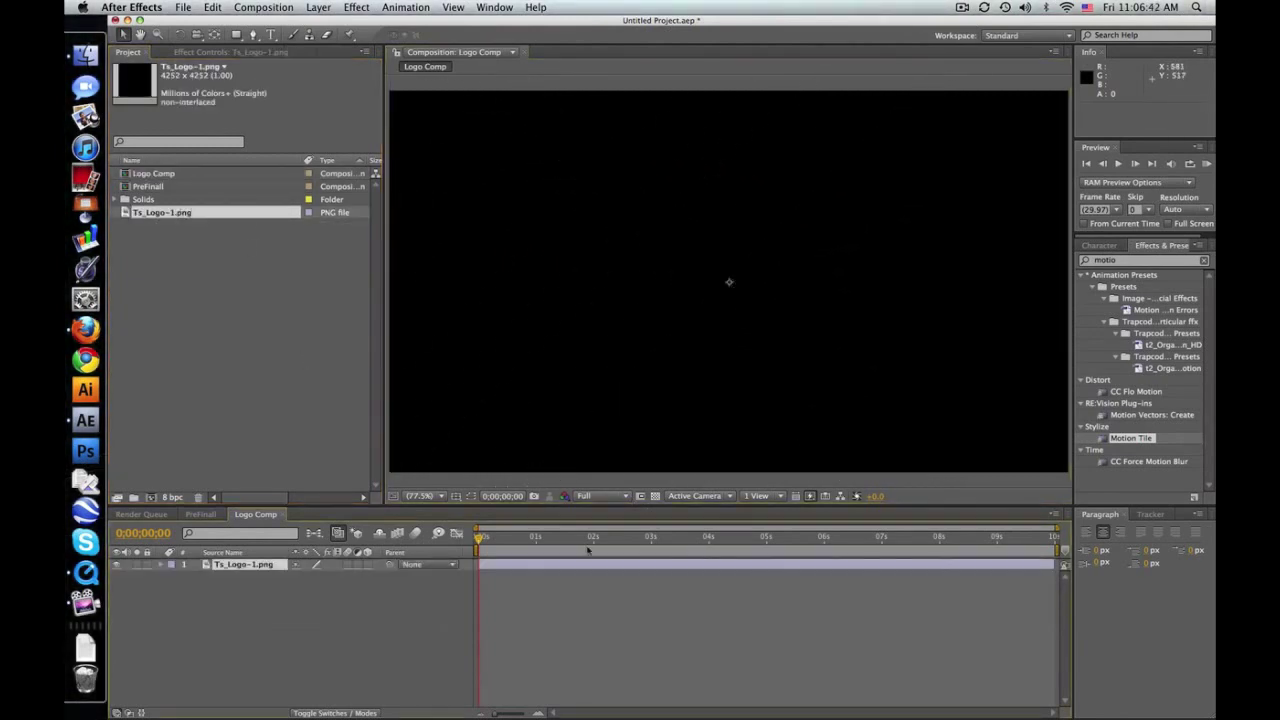
pyautogui.click(655, 496)
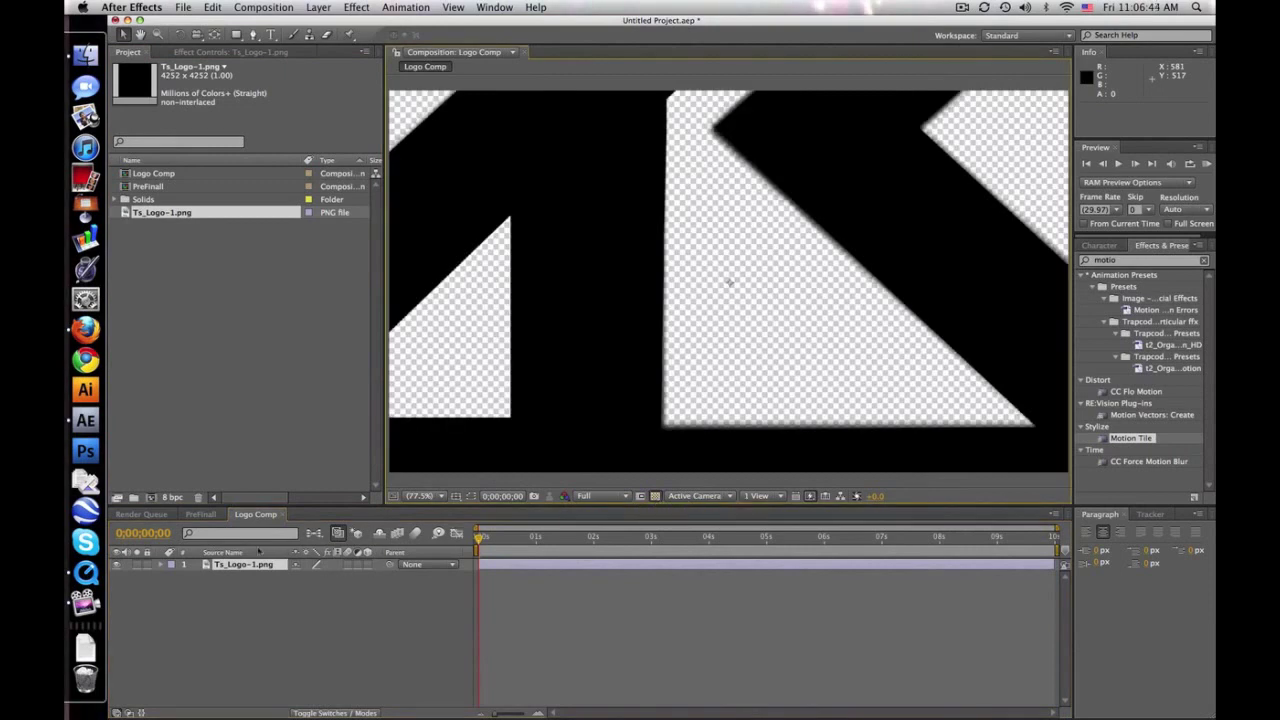
# Step: Scale the Ts_Logo-1.png layer down to 27% and display the Title/Action Safe guides
pyautogui.click(256, 565)
pyautogui.press('s')
pyautogui.moveTo(354, 577); pyautogui.dragTo(281, 577)
pyautogui.click(437, 497)
pyautogui.click(452, 498)
pyautogui.click(456, 497)
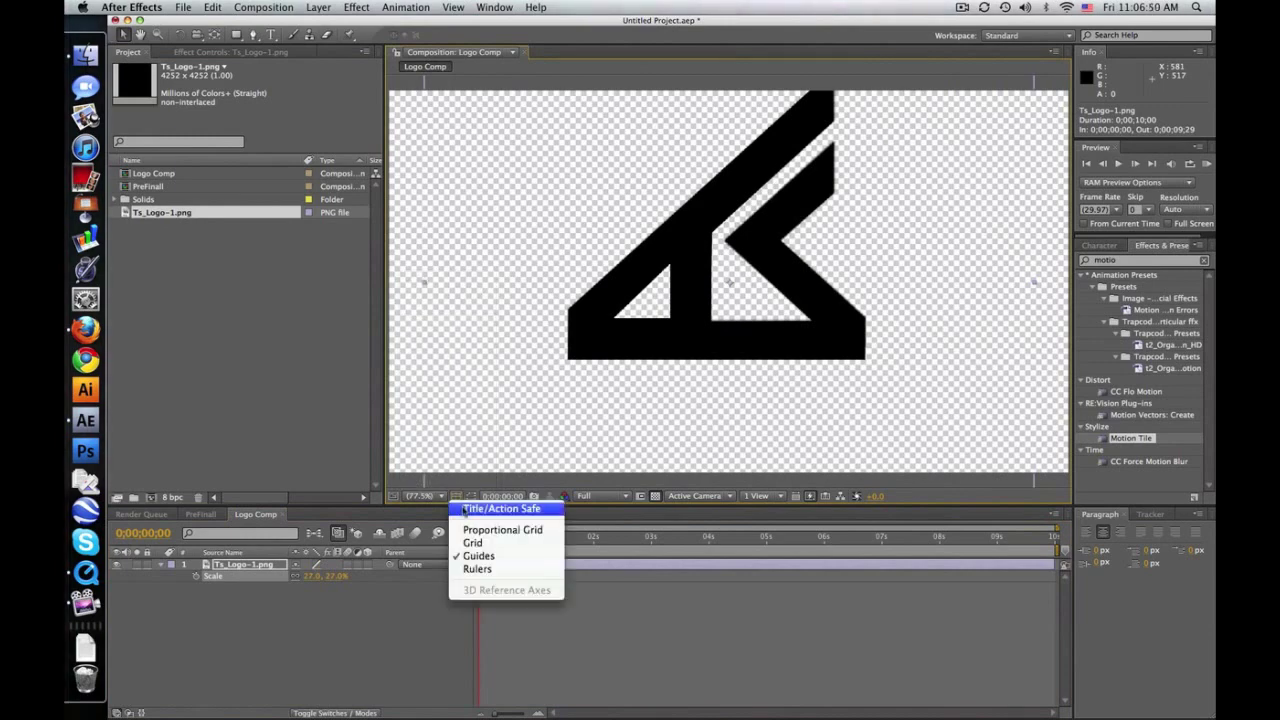
pyautogui.click(465, 509)
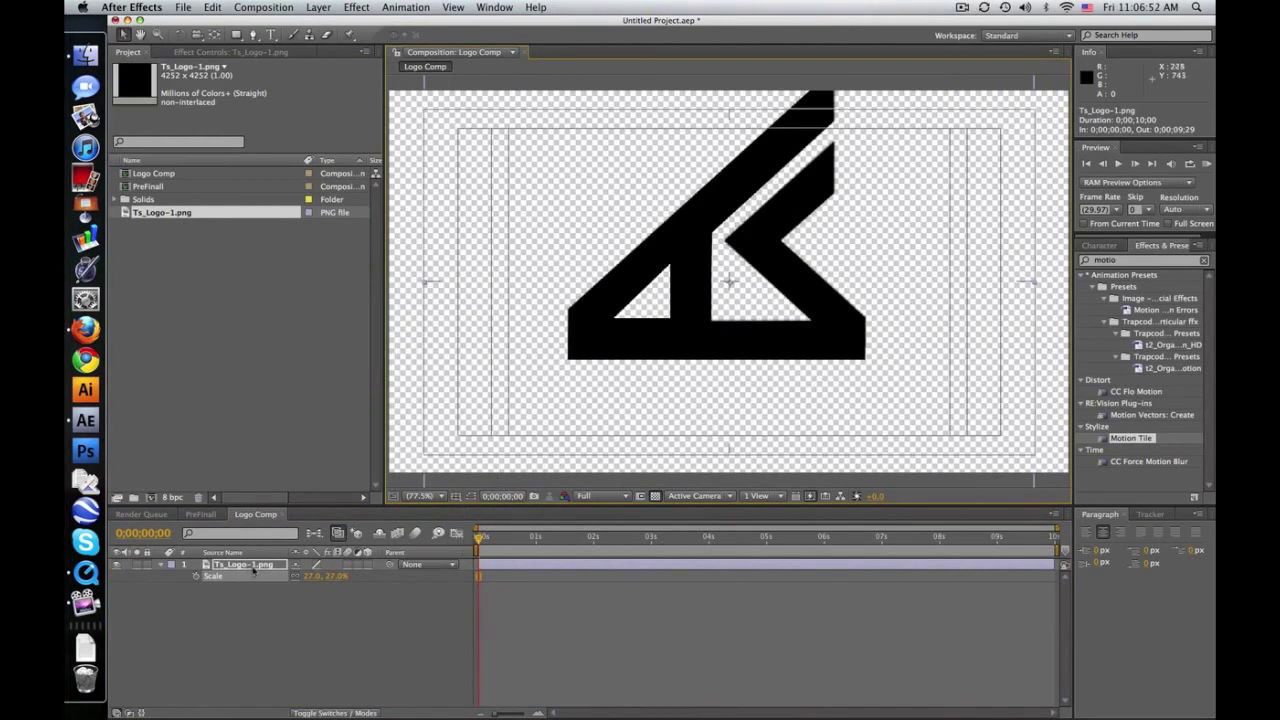
# Step: Fit the logo within the safe guides at 18% scale and position about 634.8, 400, and hide the guides
pyautogui.moveTo(758, 288); pyautogui.dragTo(759, 315)
pyautogui.moveTo(310, 582); pyautogui.dragTo(300, 582)
pyautogui.moveTo(741, 343); pyautogui.dragTo(737, 330)
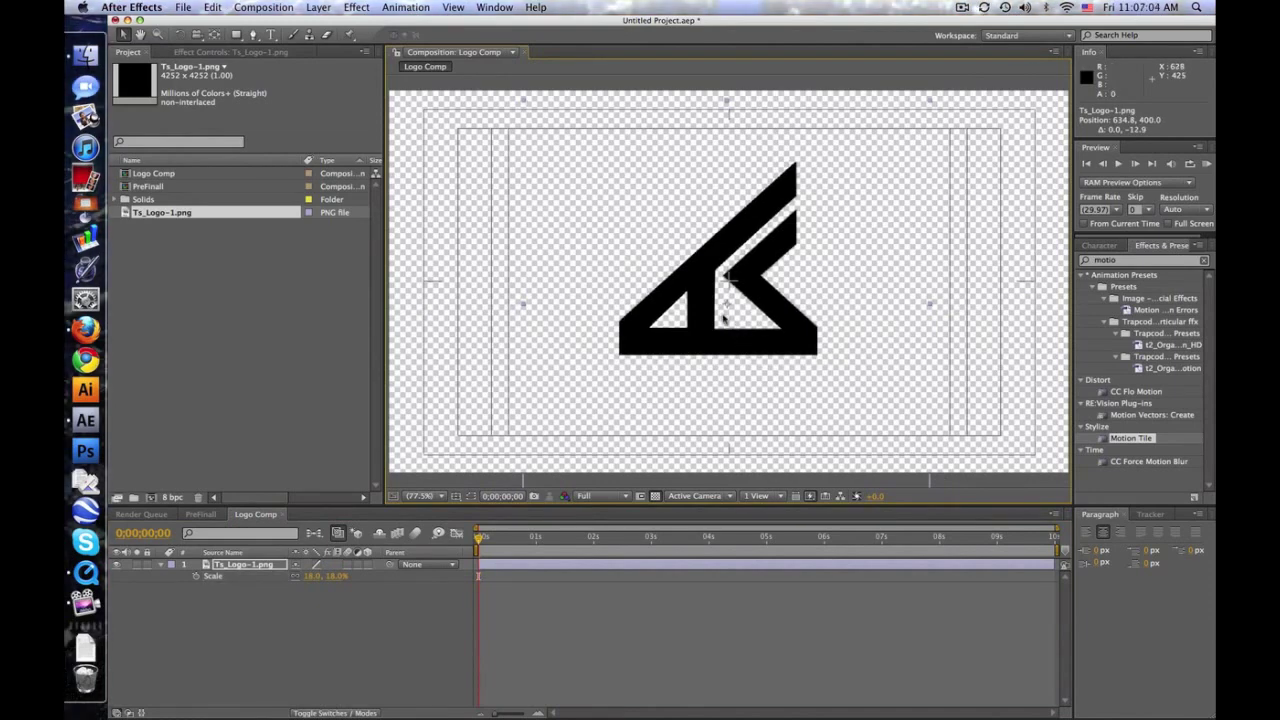
pyautogui.click(726, 615)
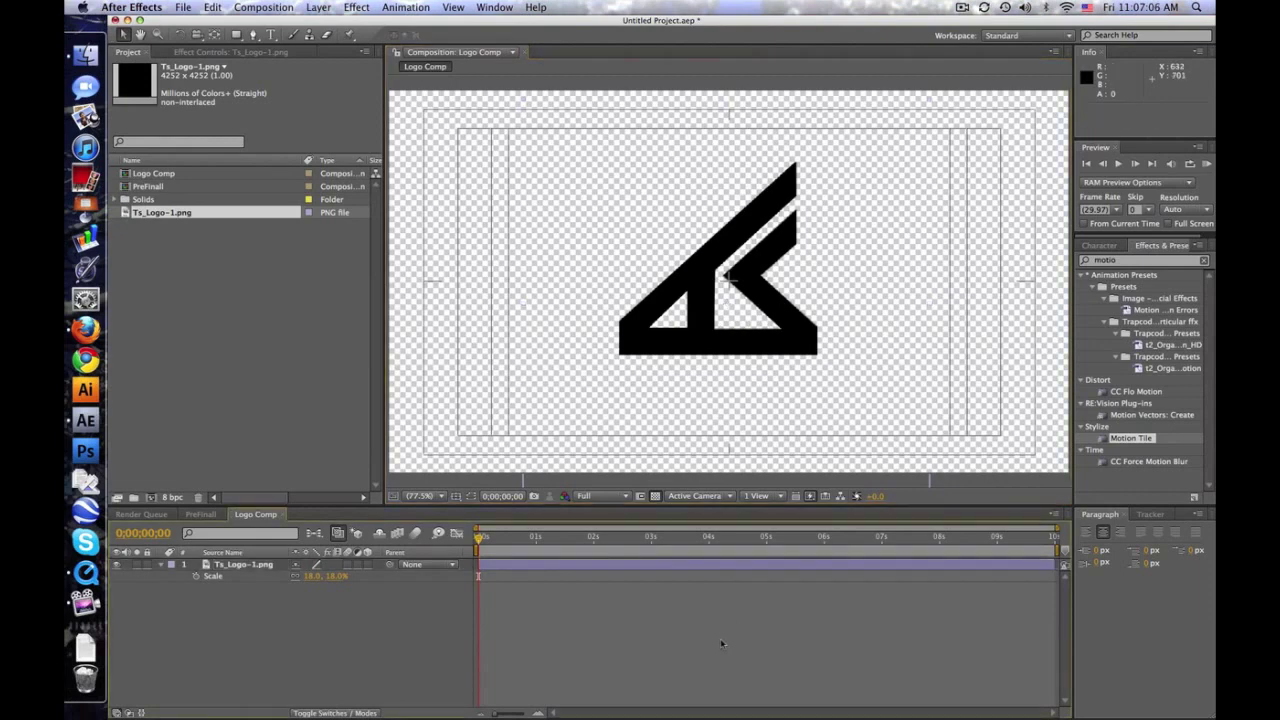
pyautogui.click(455, 496)
pyautogui.click(492, 503)
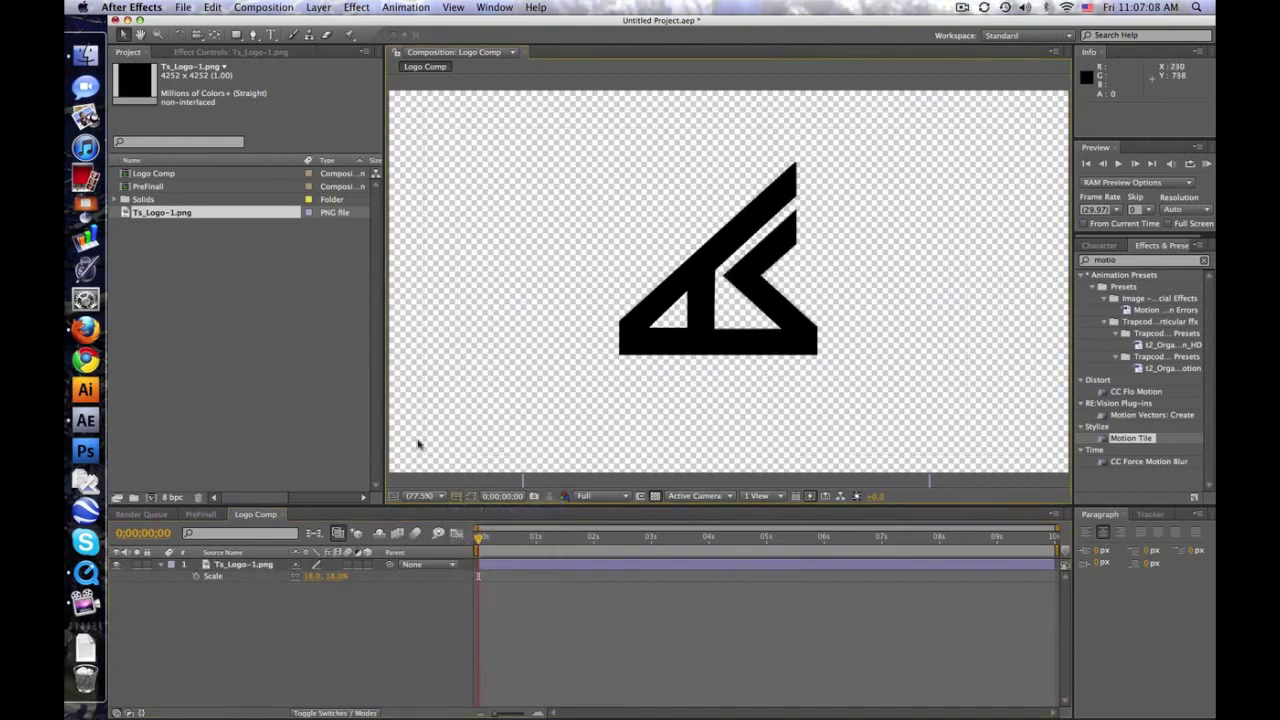
# Step: Create a new composition from Logo Comp and rename it Logo Texture
pyautogui.click(173, 175)
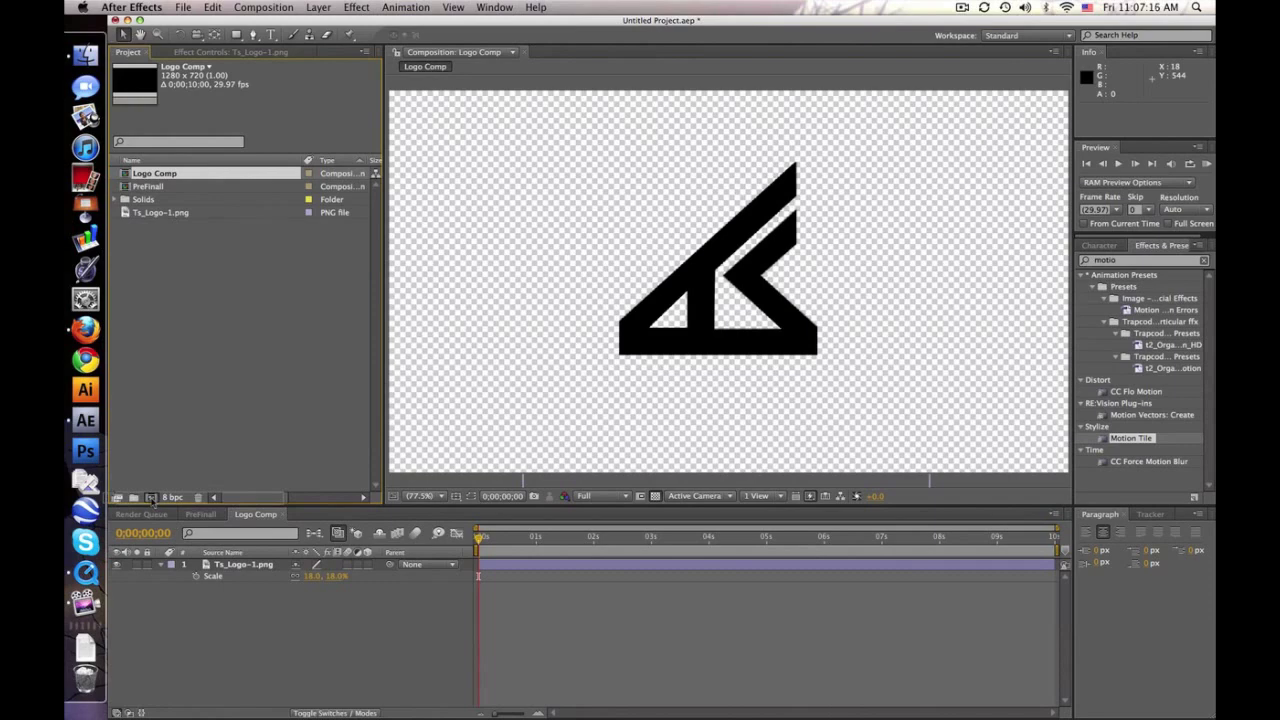
pyautogui.click(151, 497)
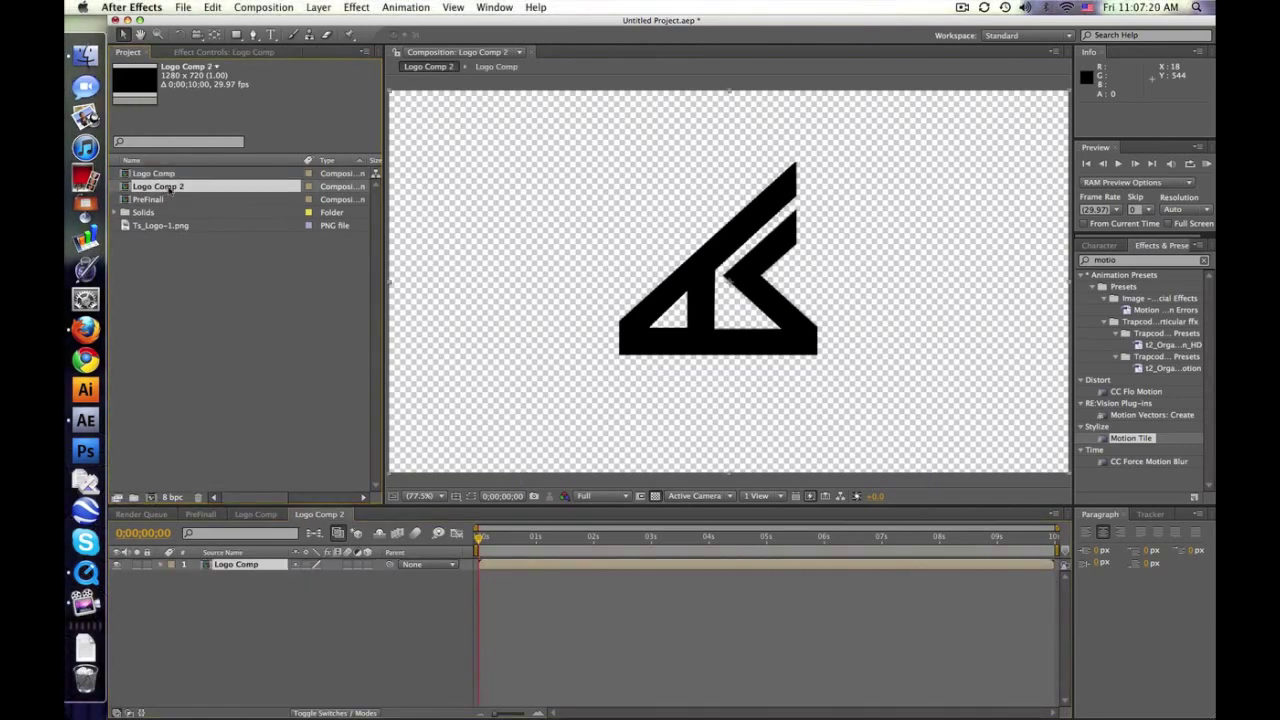
pyautogui.press('Return')
pyautogui.press('Right')
pyautogui.press('BackSpace')
pyautogui.write('Ts')
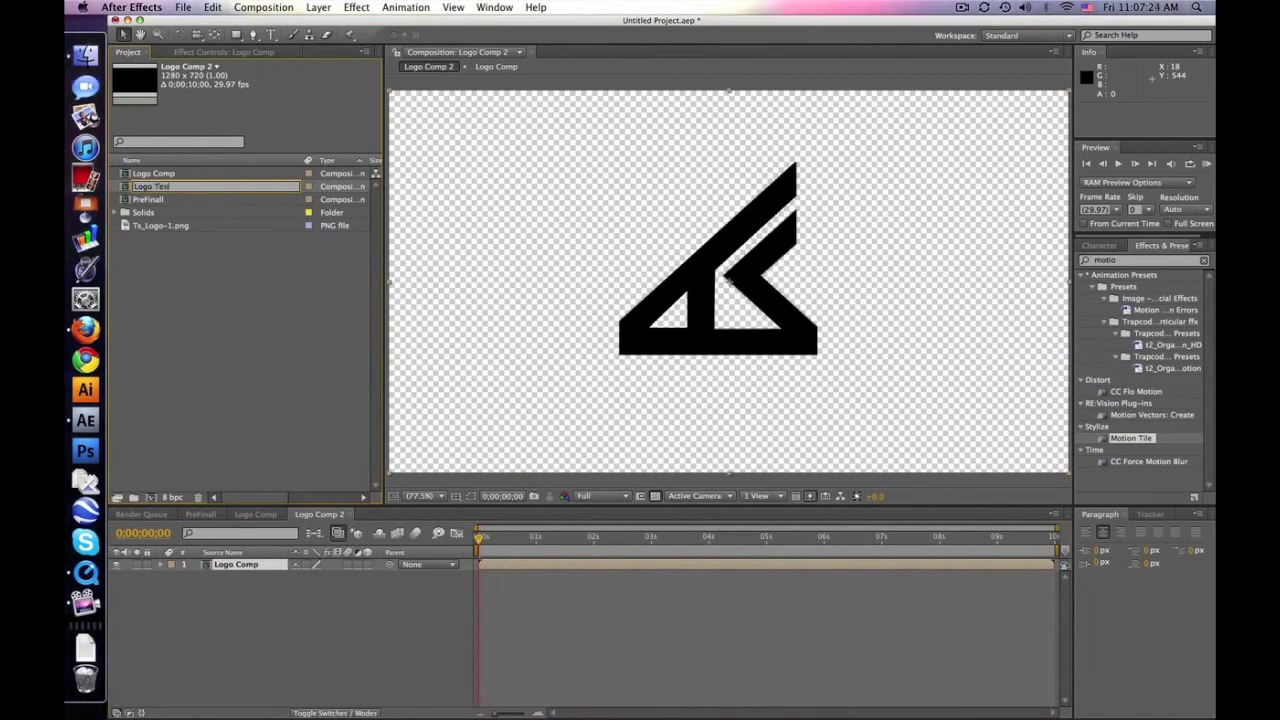
pyautogui.click(178, 262)
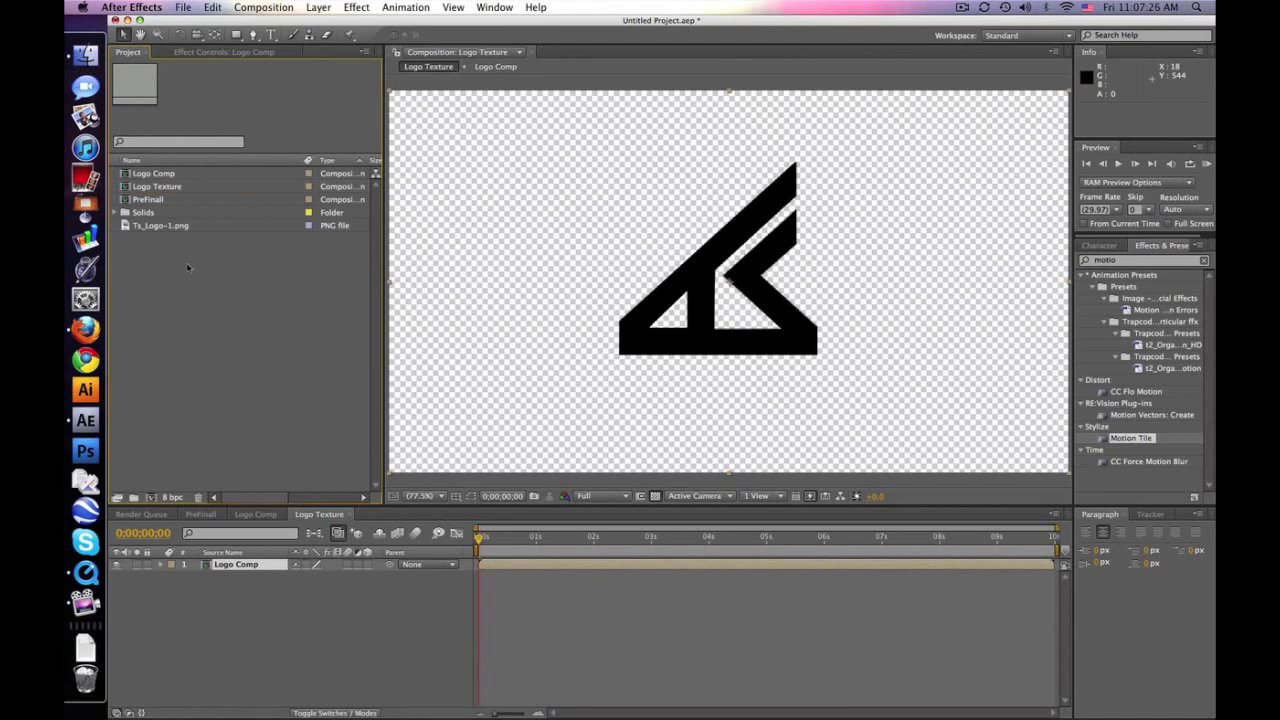
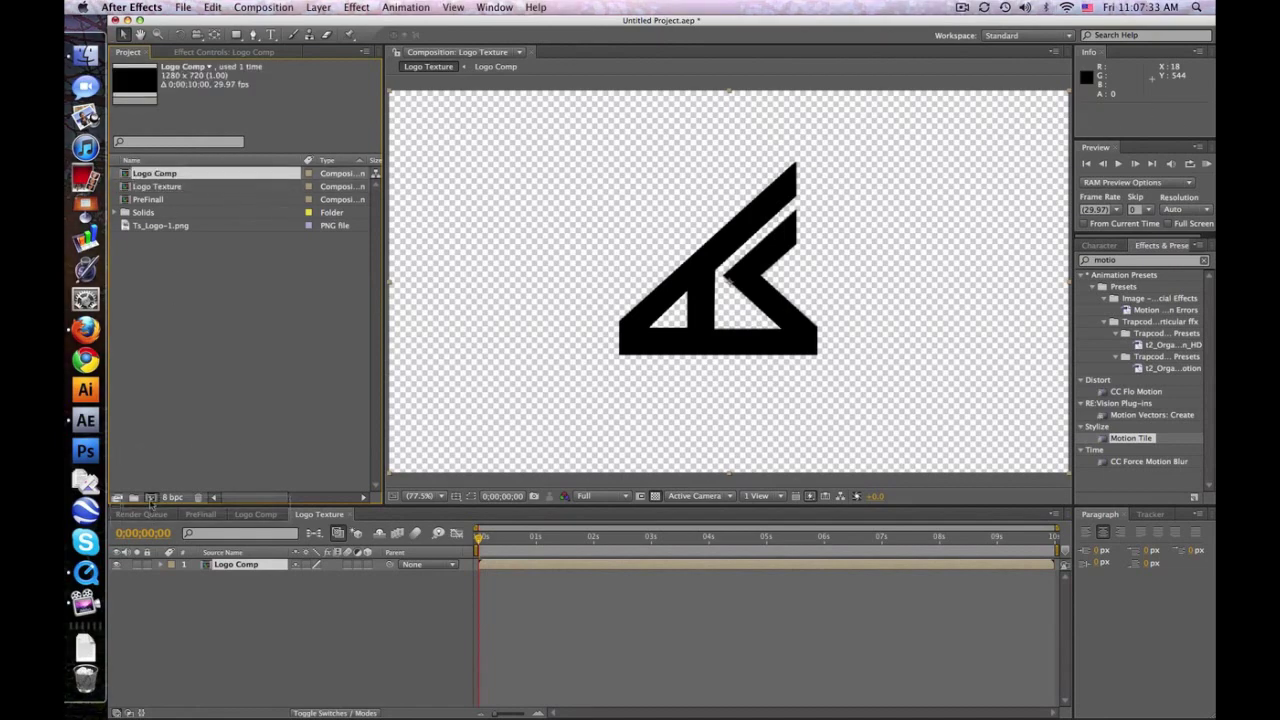
# Step: Create another composition from Logo Comp and rename it Logo Edges
pyautogui.moveTo(150, 500); pyautogui.dragTo(150, 500)
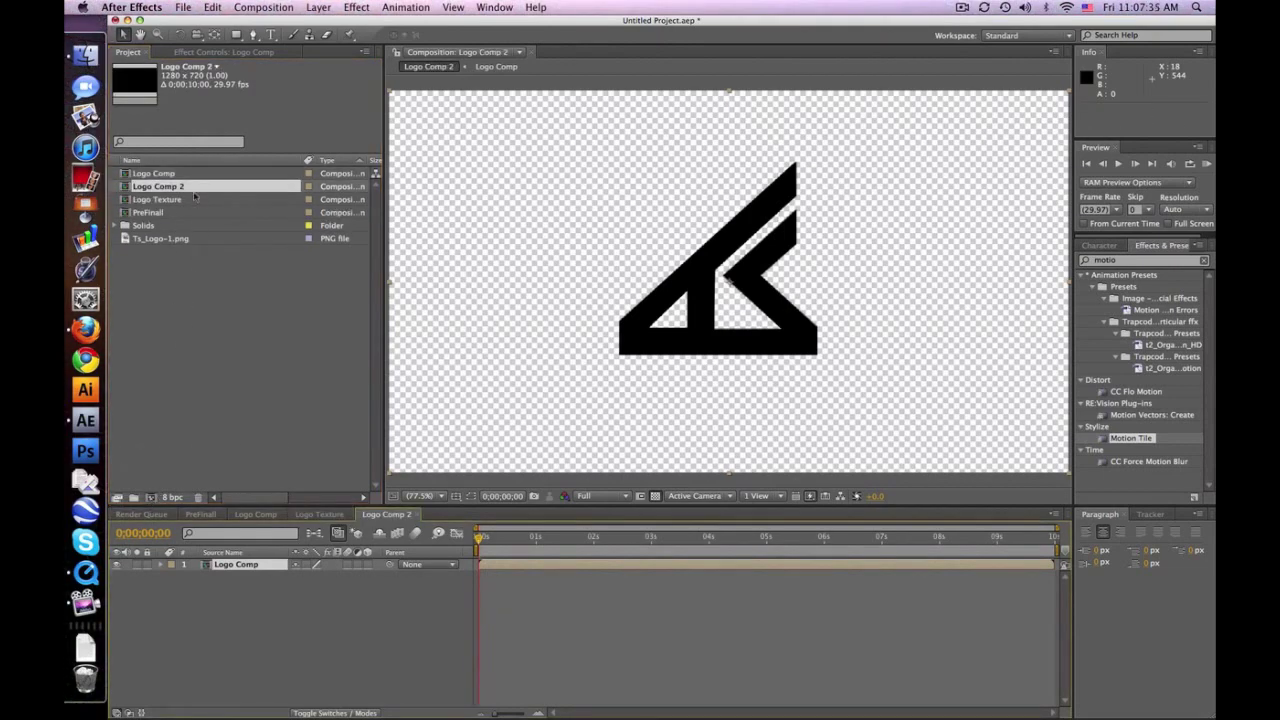
pyautogui.press('Return')
pyautogui.press('Right')
pyautogui.press('BackSpace')
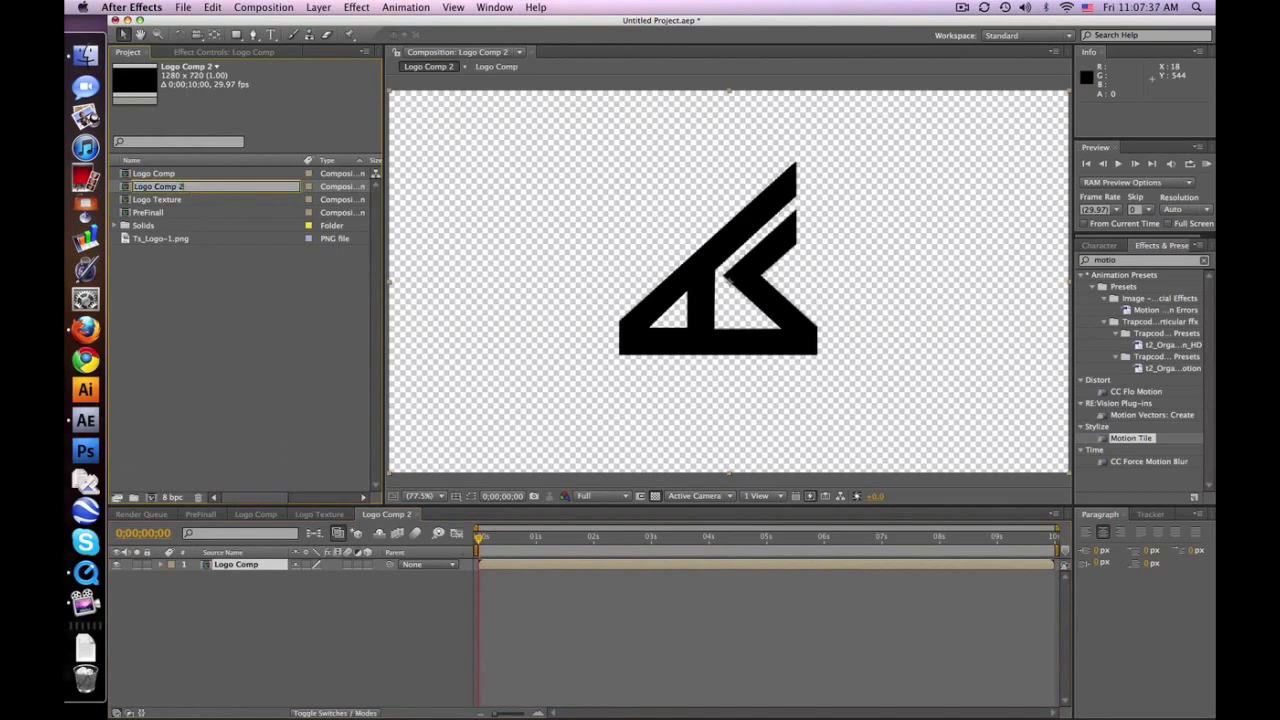
pyautogui.press('BackSpace')
pyautogui.press('BackSpace')
pyautogui.press('BackSpace')
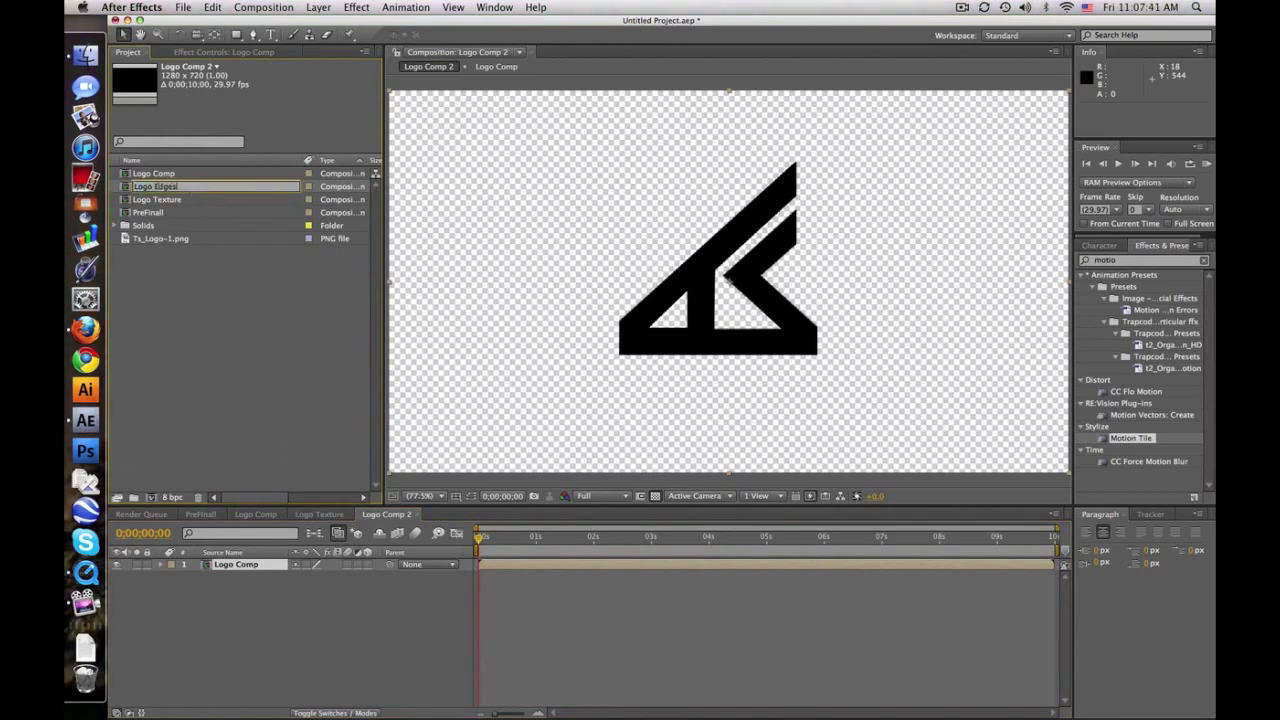
pyautogui.press('Return')
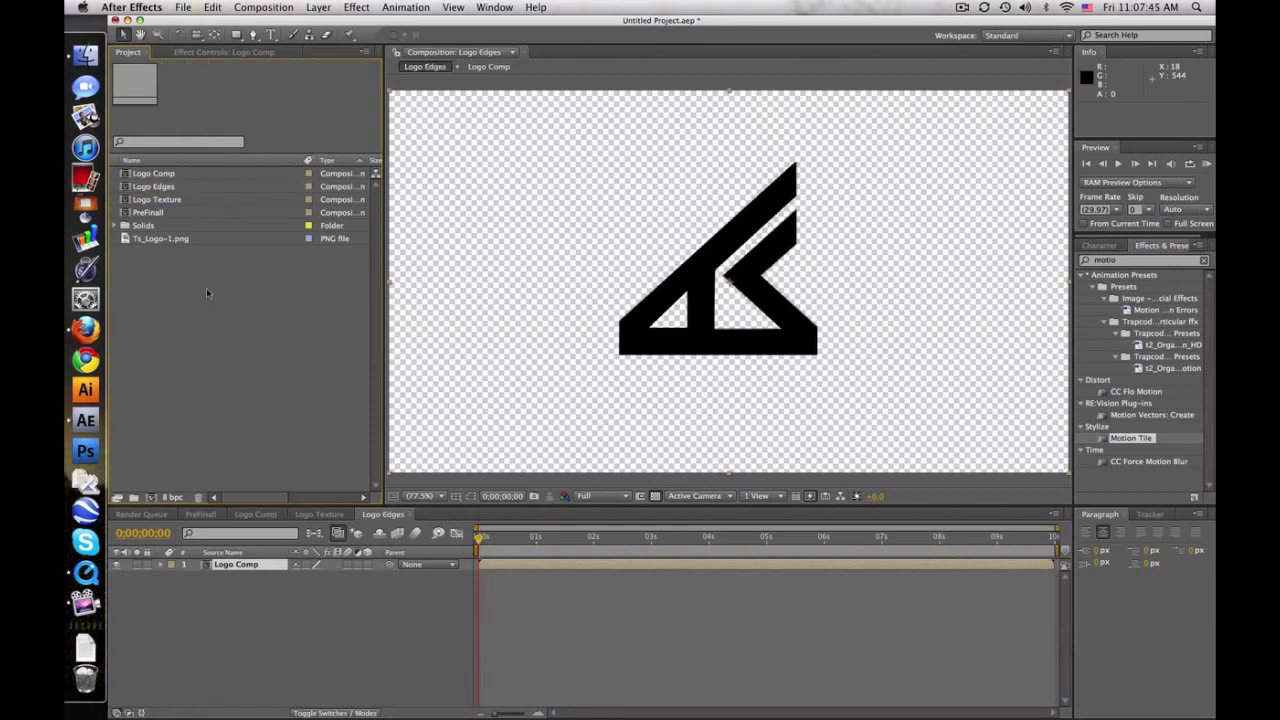
# Step: Duplicate the Logo Comp layer inside the Logo Edges composition
pyautogui.click(178, 187)
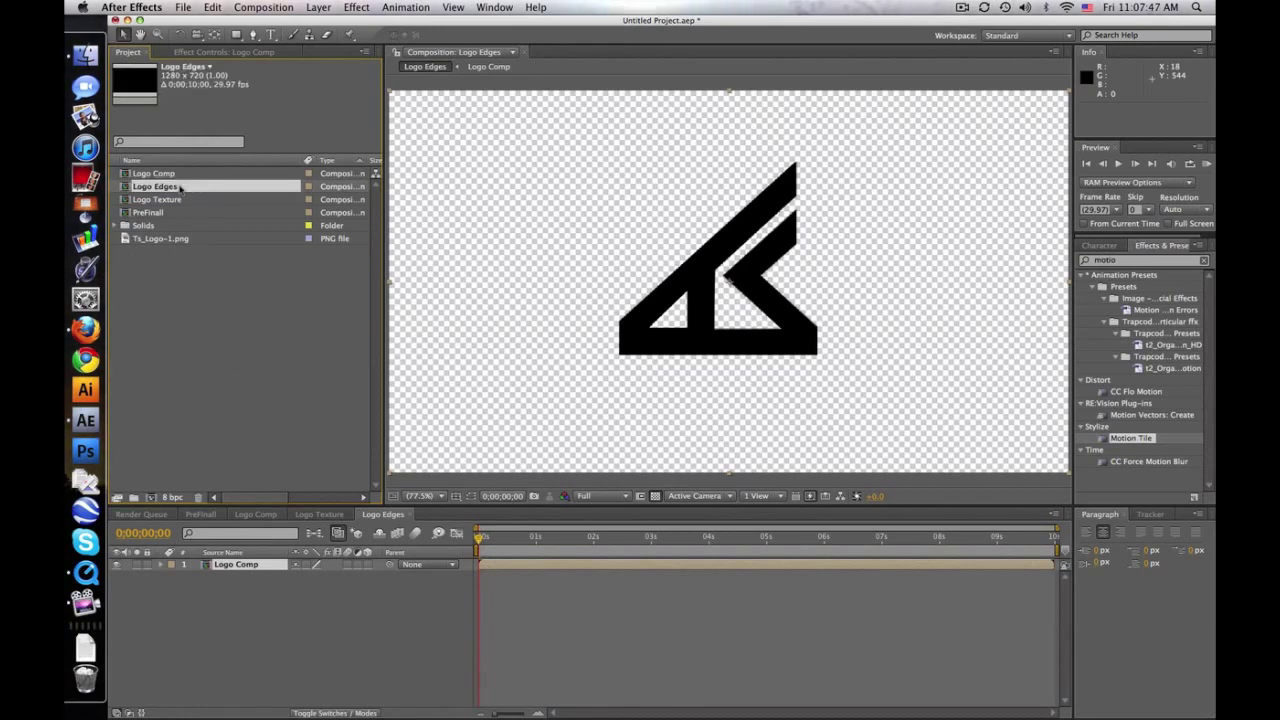
pyautogui.click(288, 603)
pyautogui.click(264, 566)
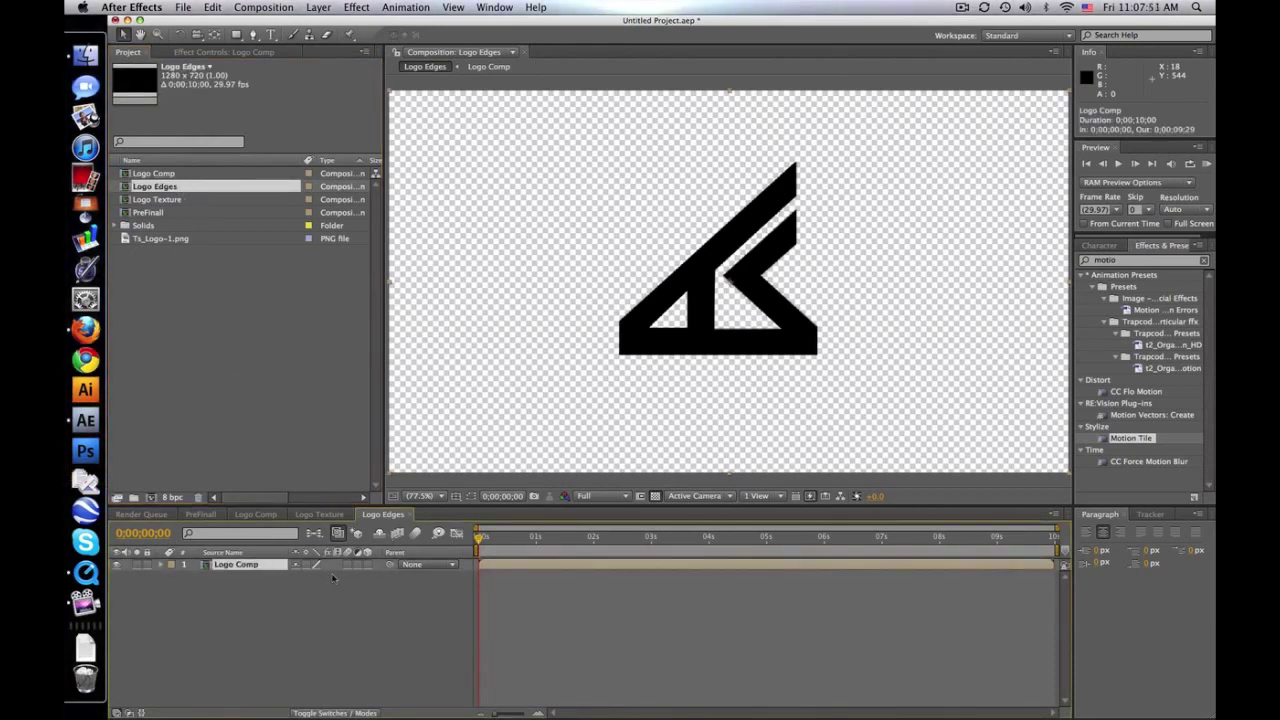
pyautogui.press('super+d')
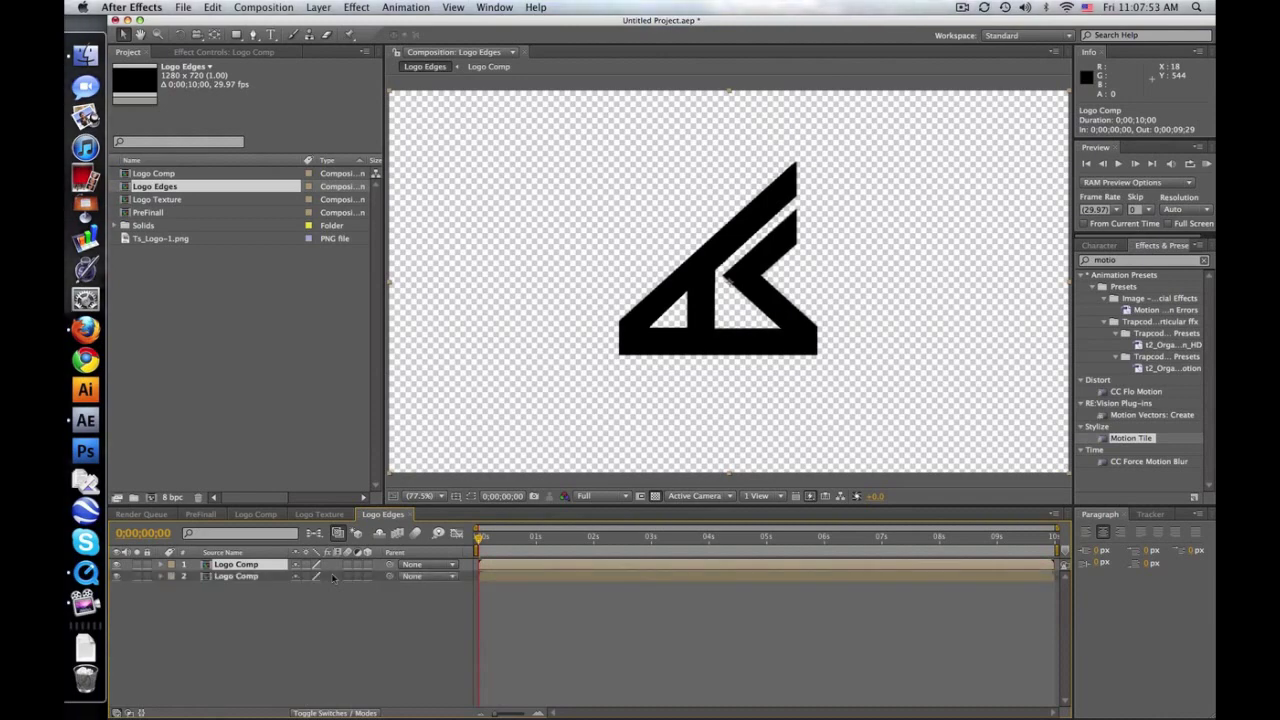
# Step: Apply Simple Choker to the upper Logo Comp layer and set Choke Matte to 5
pyautogui.click(1107, 260)
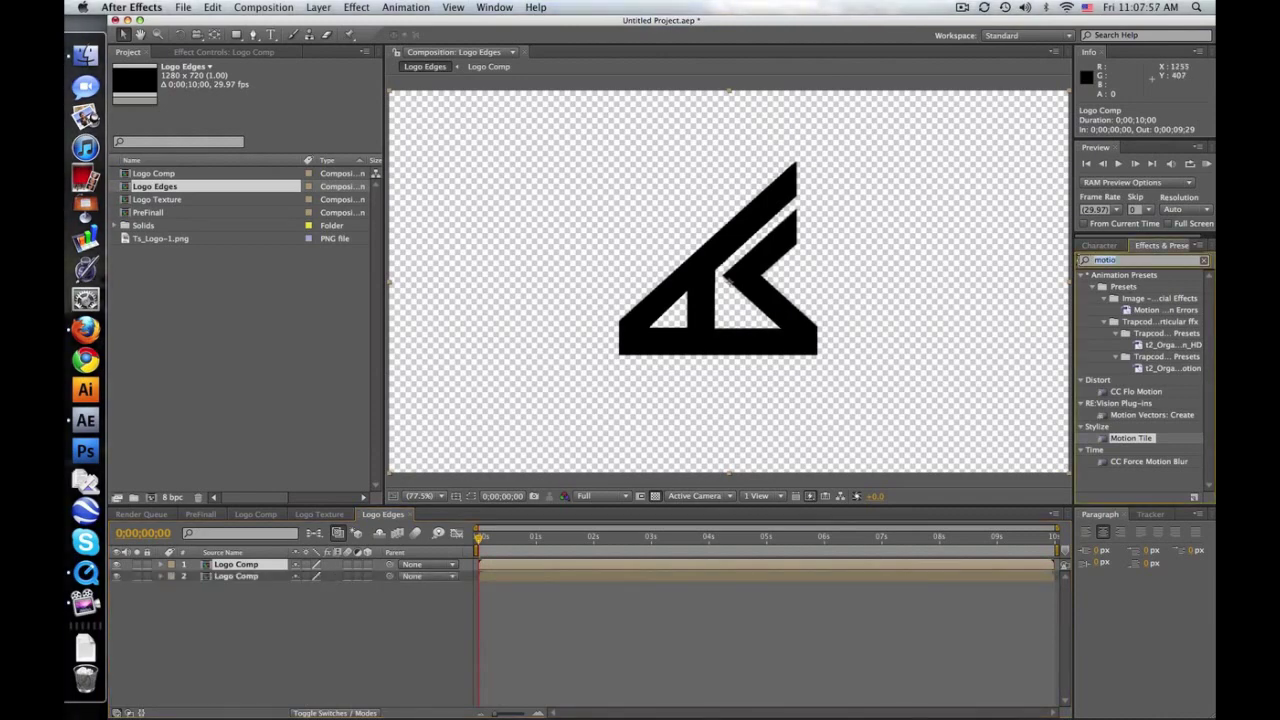
pyautogui.write('cho')
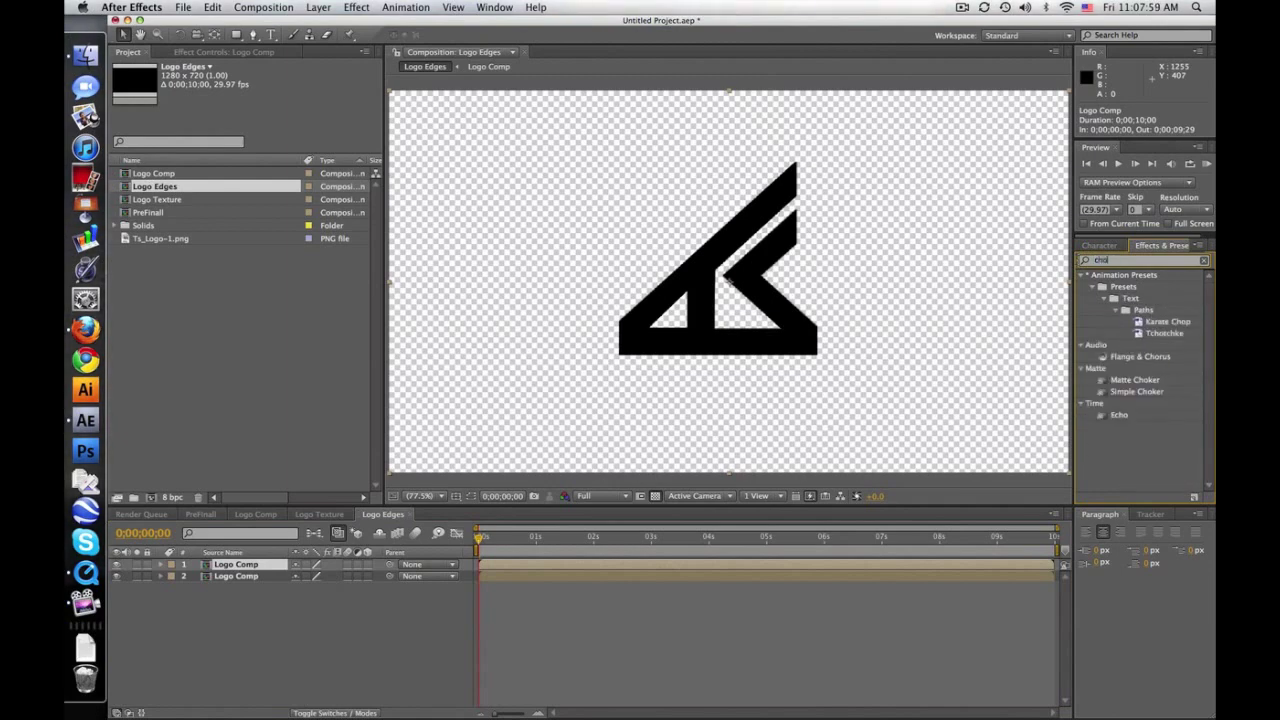
pyautogui.write('k')
pyautogui.moveTo(1133, 305); pyautogui.dragTo(273, 566)
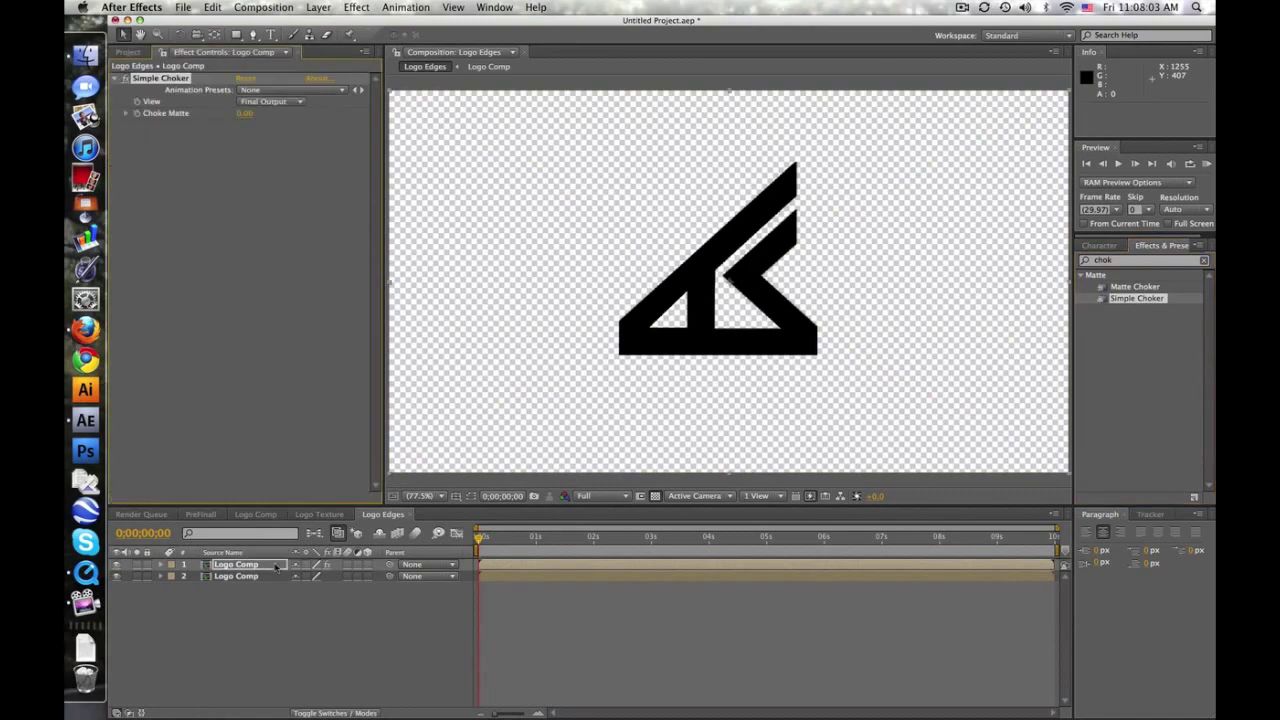
pyautogui.click(252, 113)
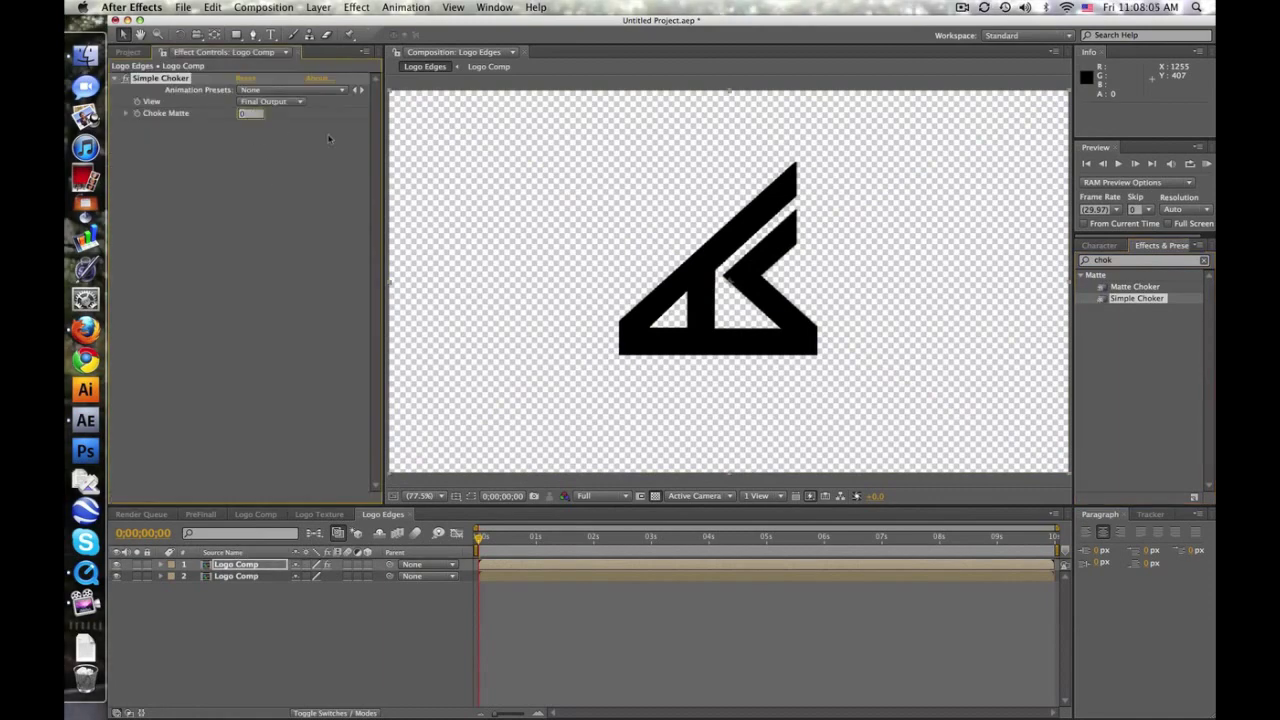
pyautogui.write('5')
pyautogui.press('Return')
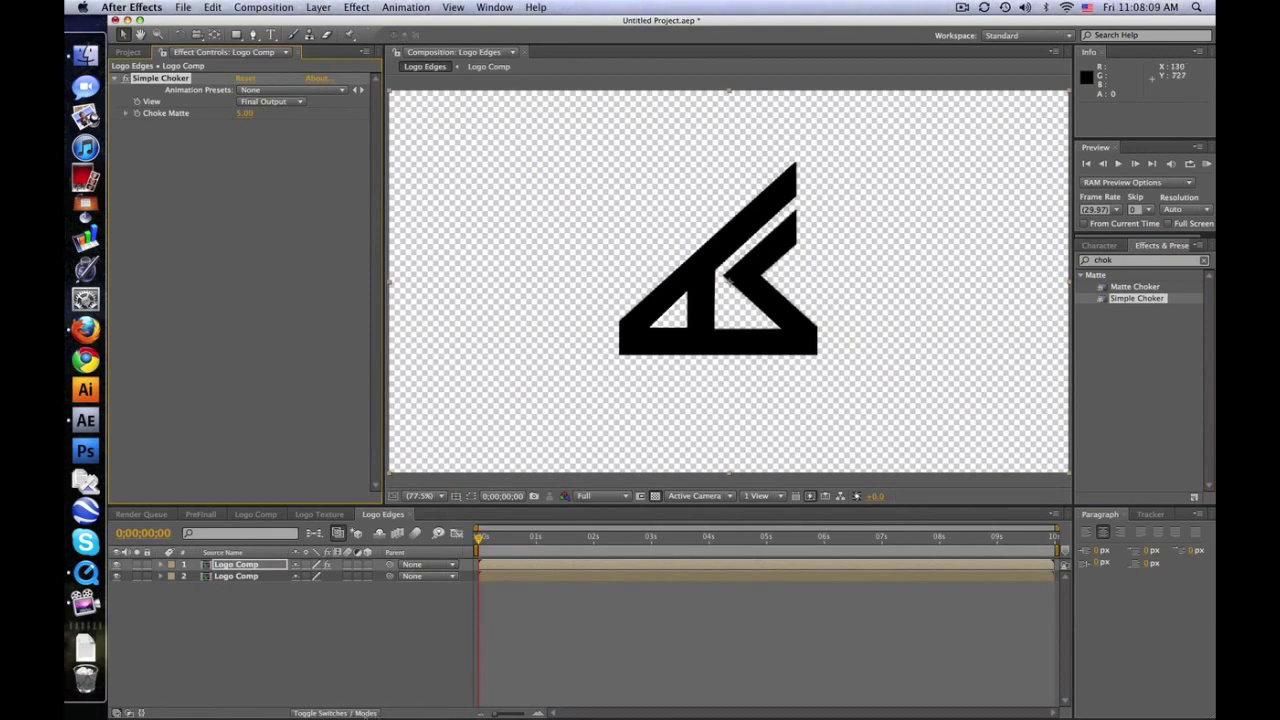
# Step: Set the lower Logo Comp layer's track matte to Alpha Inverted Matte, using the choked copy above it
pyautogui.press('F4')
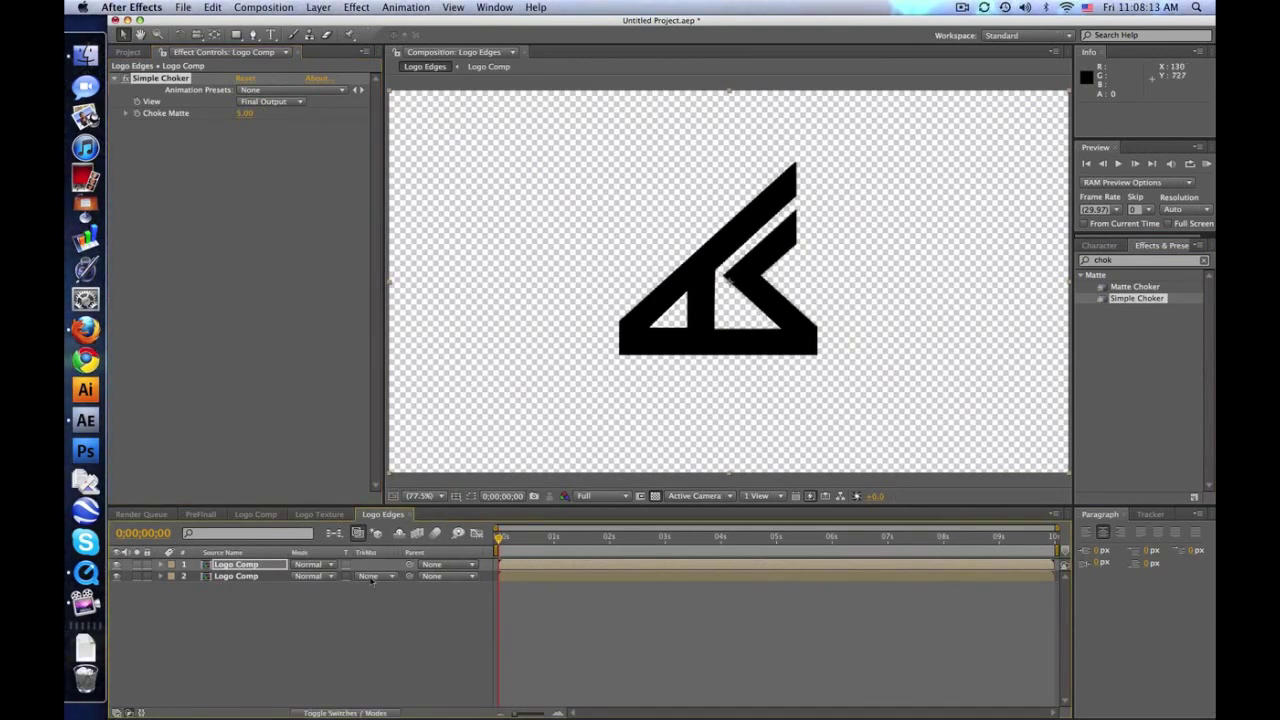
pyautogui.click(372, 580)
pyautogui.click(376, 594)
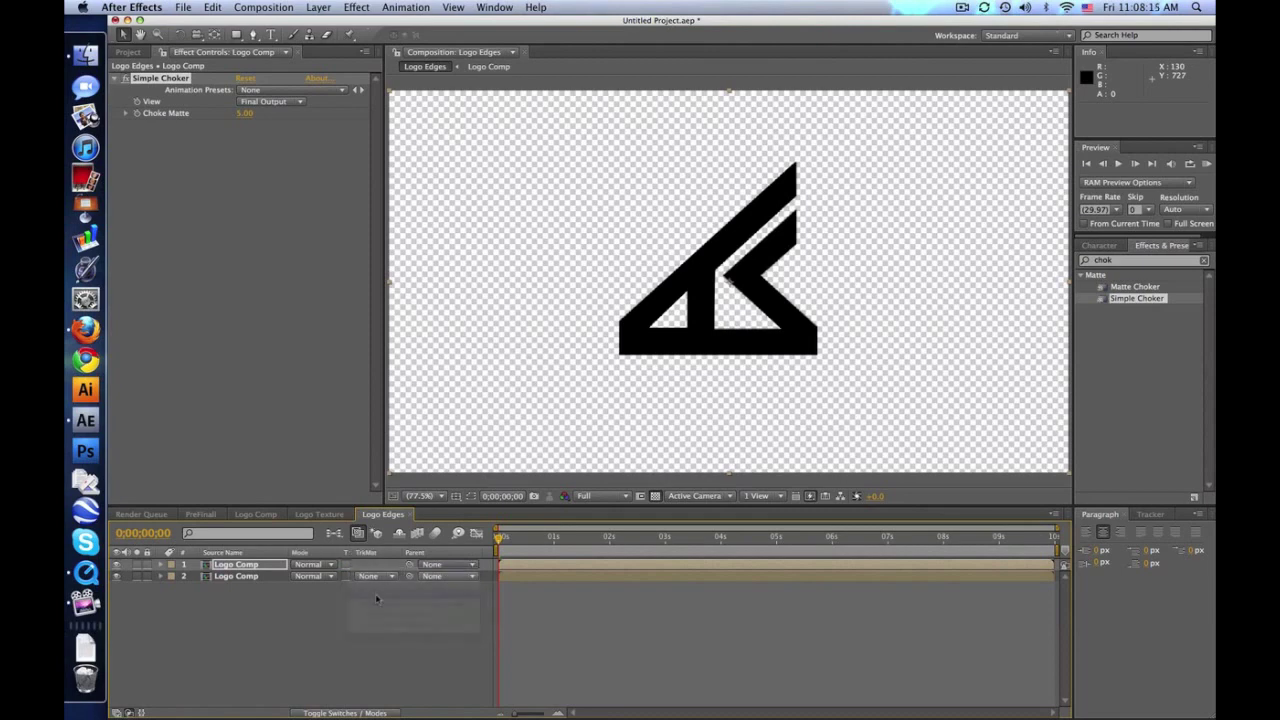
pyautogui.click(378, 587)
pyautogui.click(380, 590)
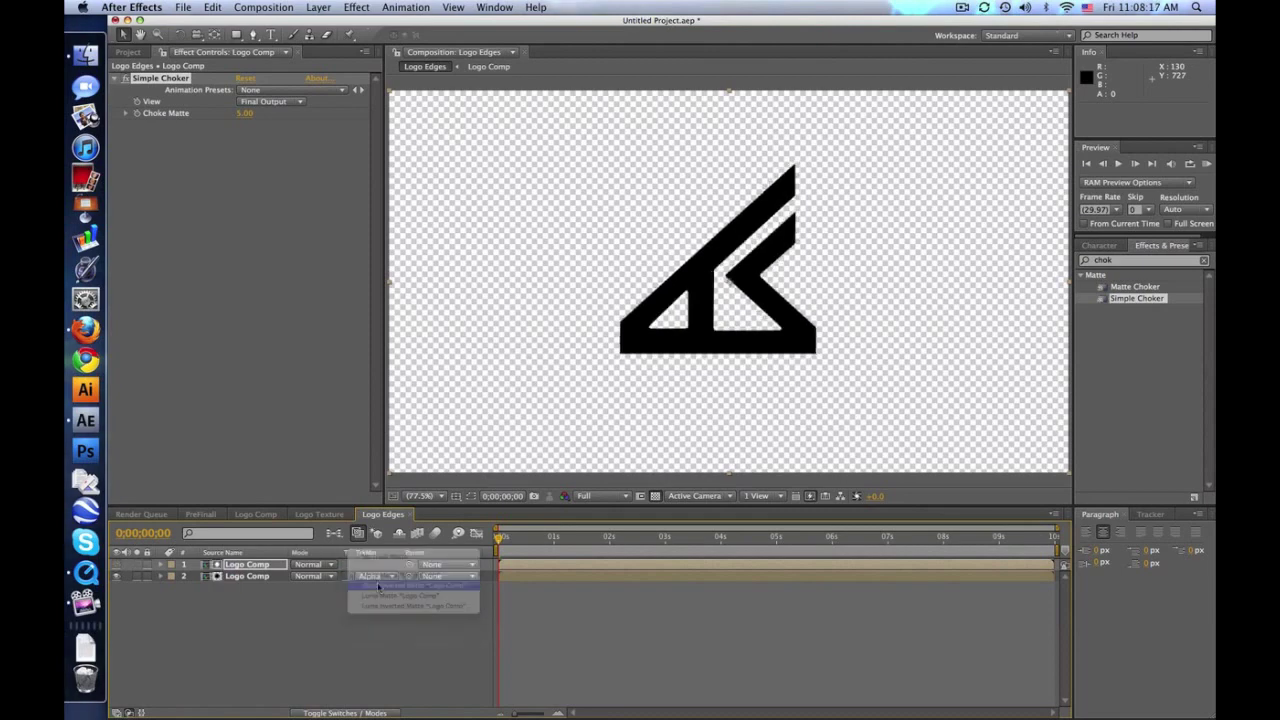
pyautogui.click(606, 604)
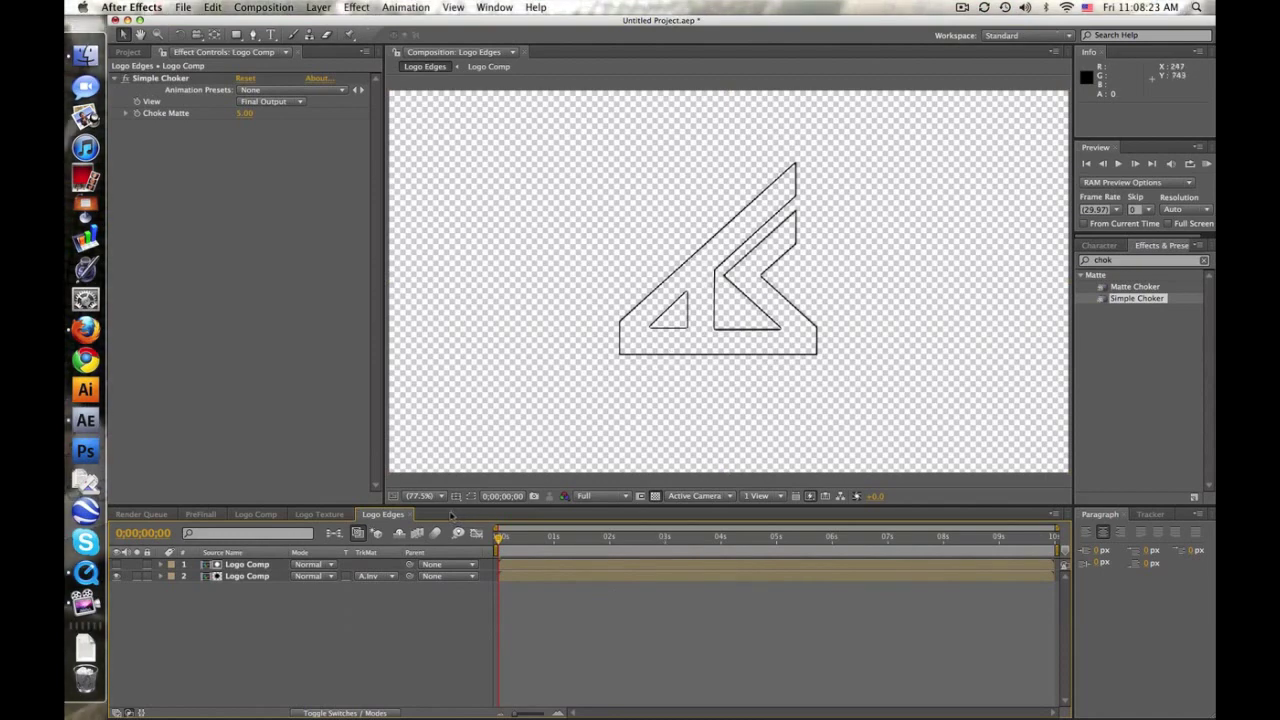
# Step: Add the Logo Edges composition above the Logo Comp layer in the Logo Texture composition
pyautogui.click(322, 514)
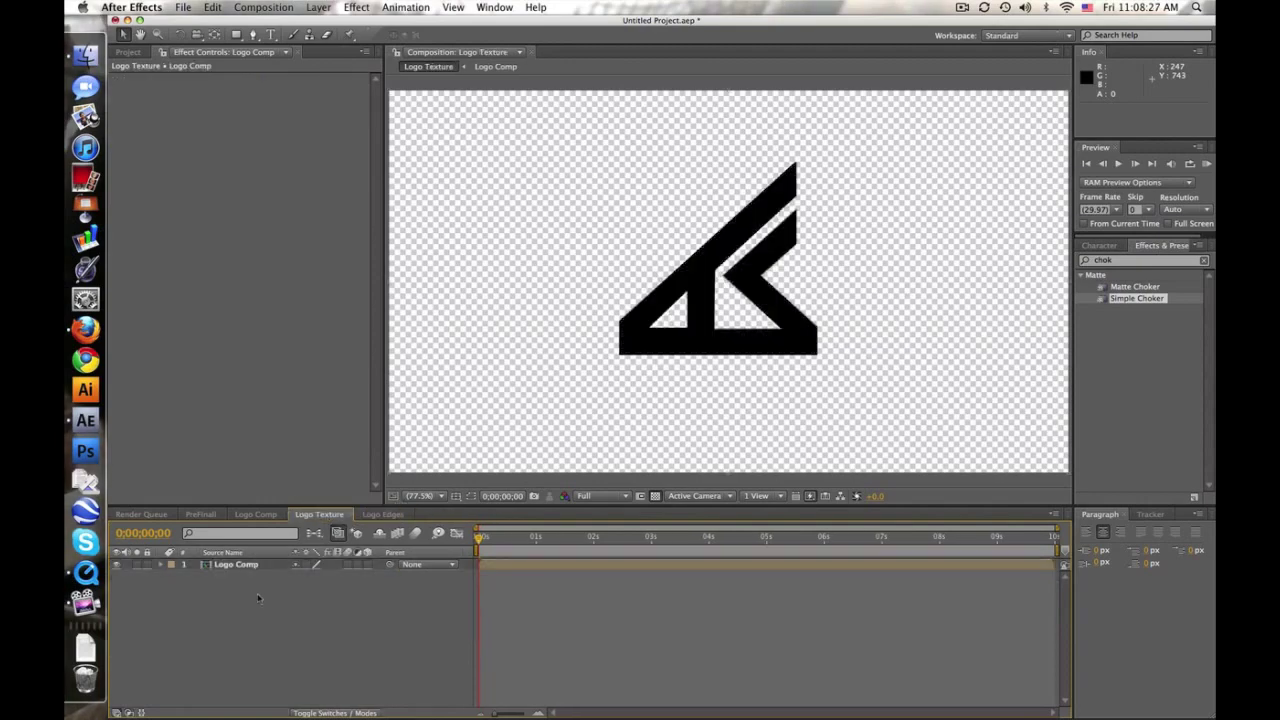
pyautogui.click(130, 52)
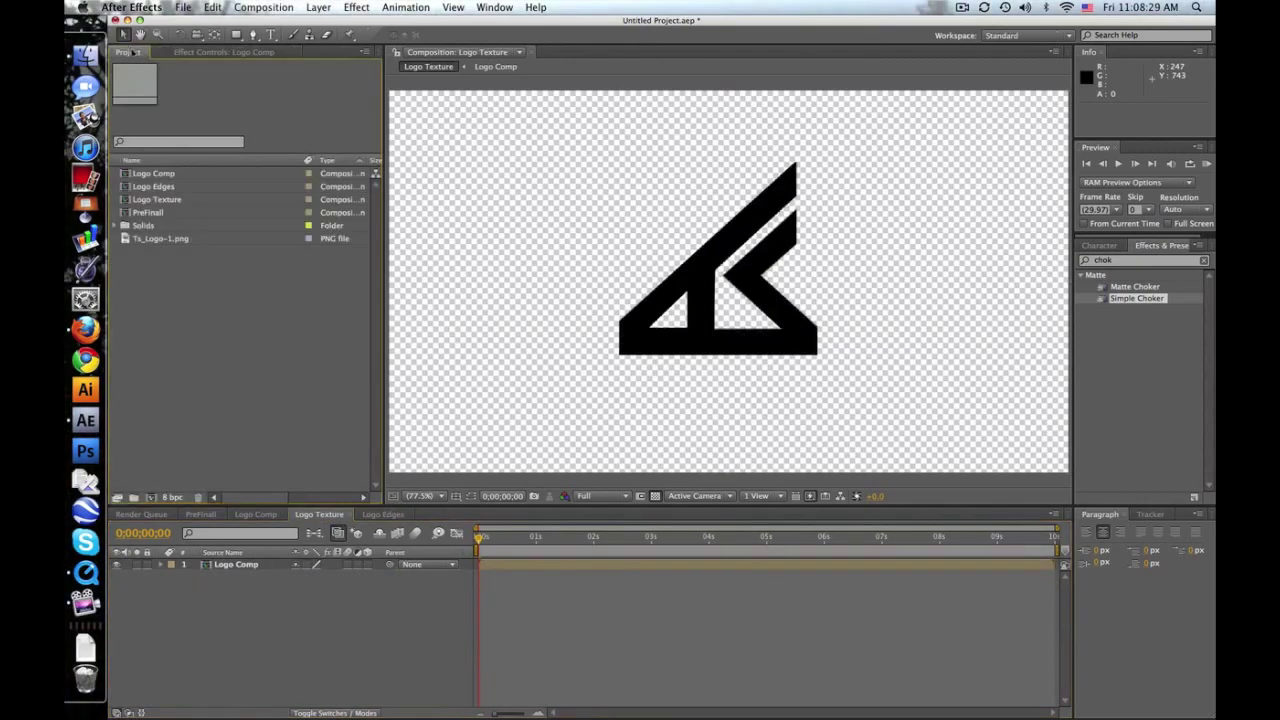
pyautogui.moveTo(178, 190); pyautogui.dragTo(262, 566)
# Step: Apply the Fill effect to the Logo Edges layer and set its color to light grey, about D2D2D2
pyautogui.click(1099, 259)
pyautogui.write('fill')
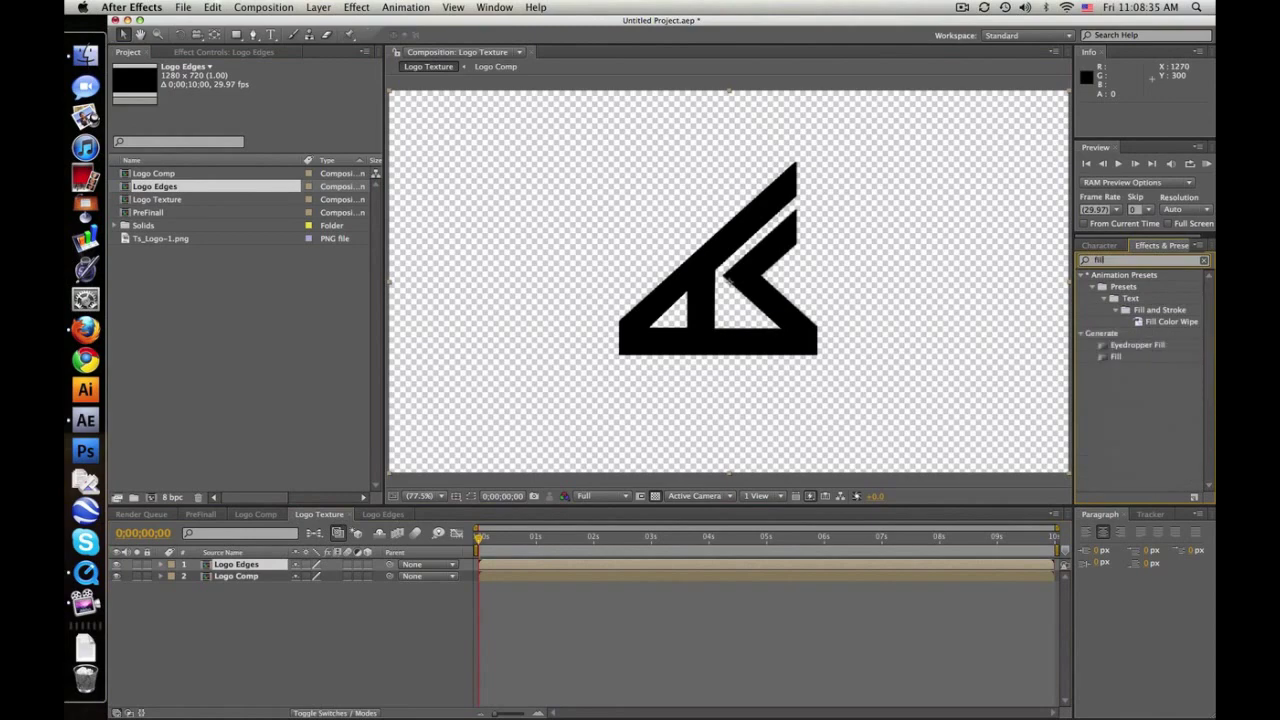
pyautogui.moveTo(1110, 363); pyautogui.dragTo(253, 566)
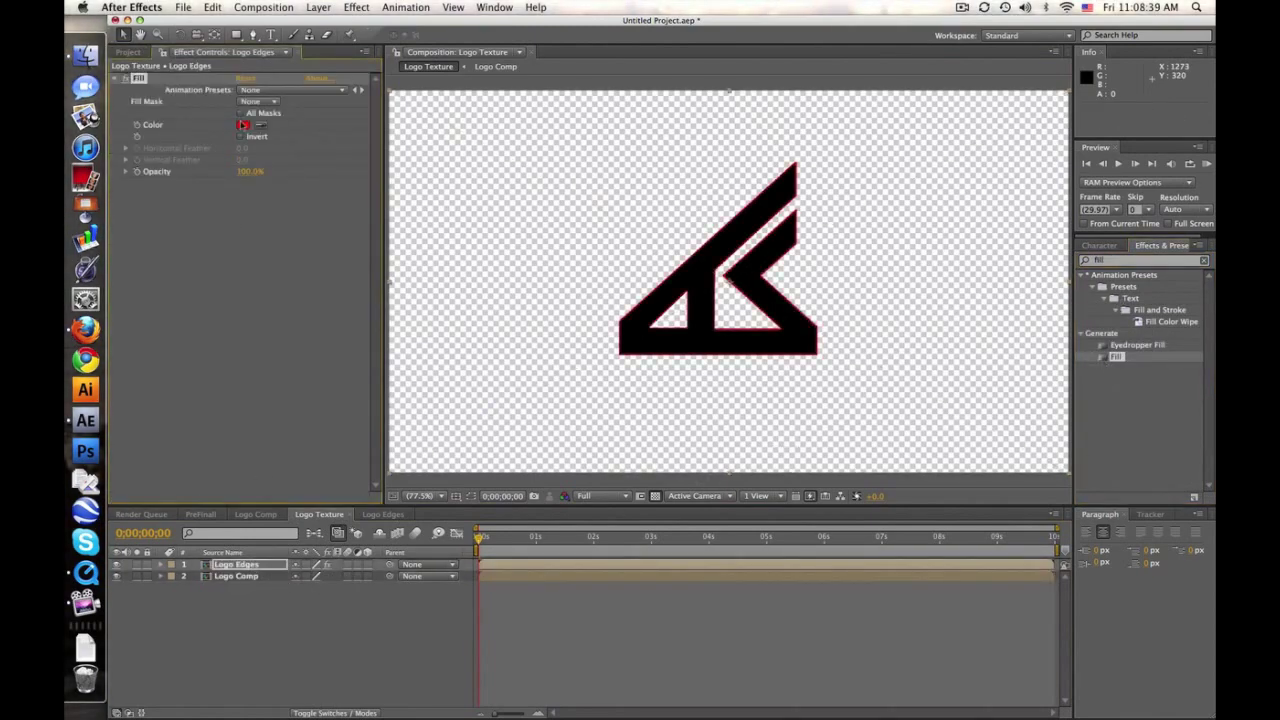
pyautogui.click(243, 126)
pyautogui.moveTo(435, 488); pyautogui.dragTo(414, 485)
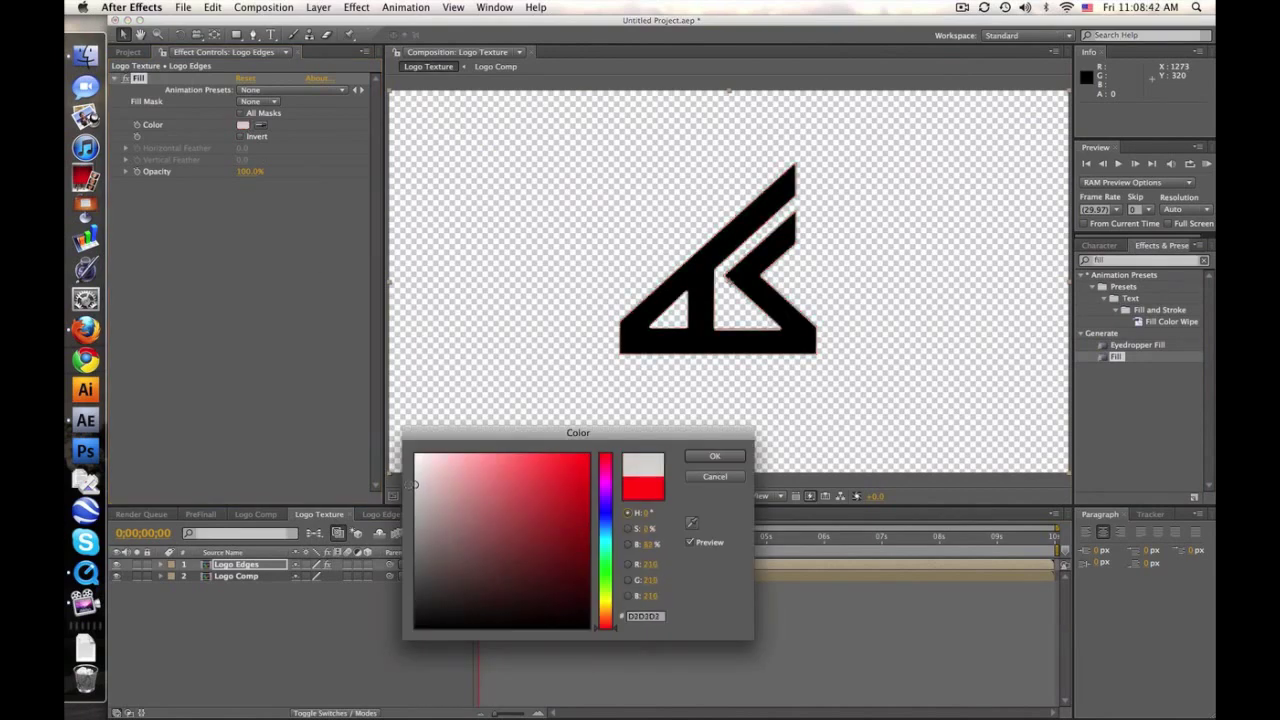
pyautogui.click(714, 456)
pyautogui.click(666, 621)
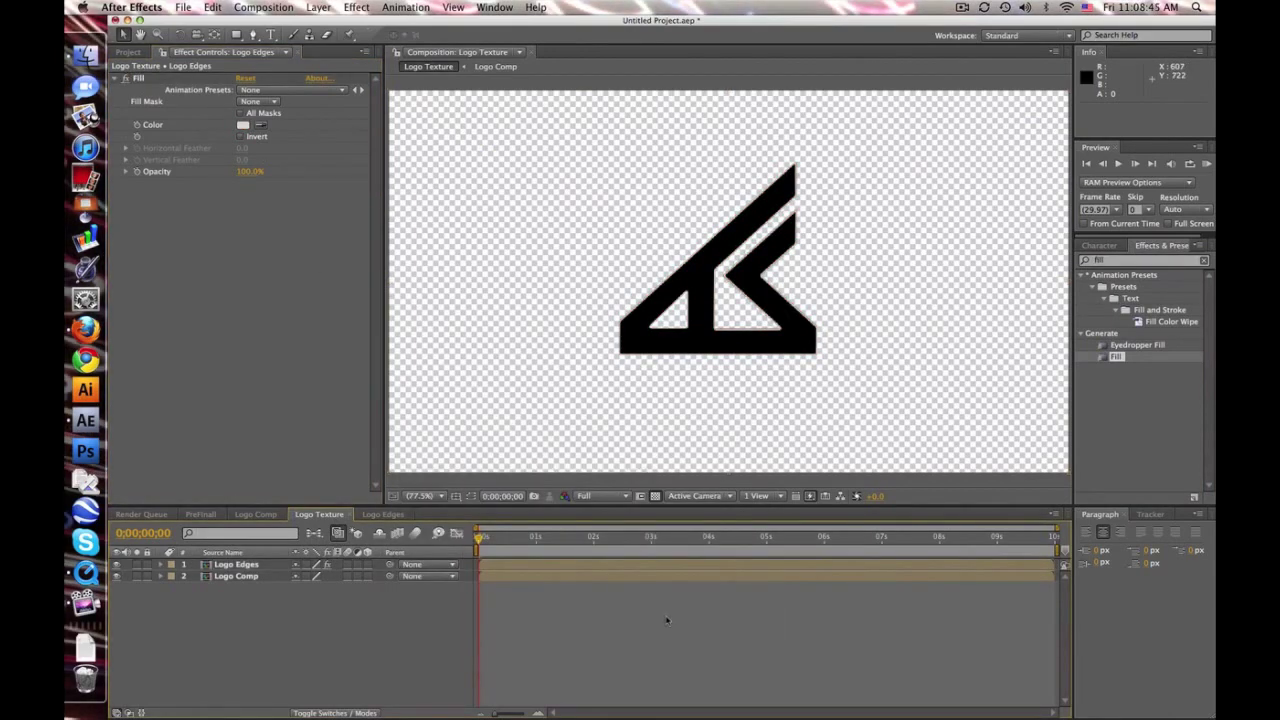
# Step: Turn off the transparency grid to view the Logo Texture composition against black
pyautogui.click(655, 496)
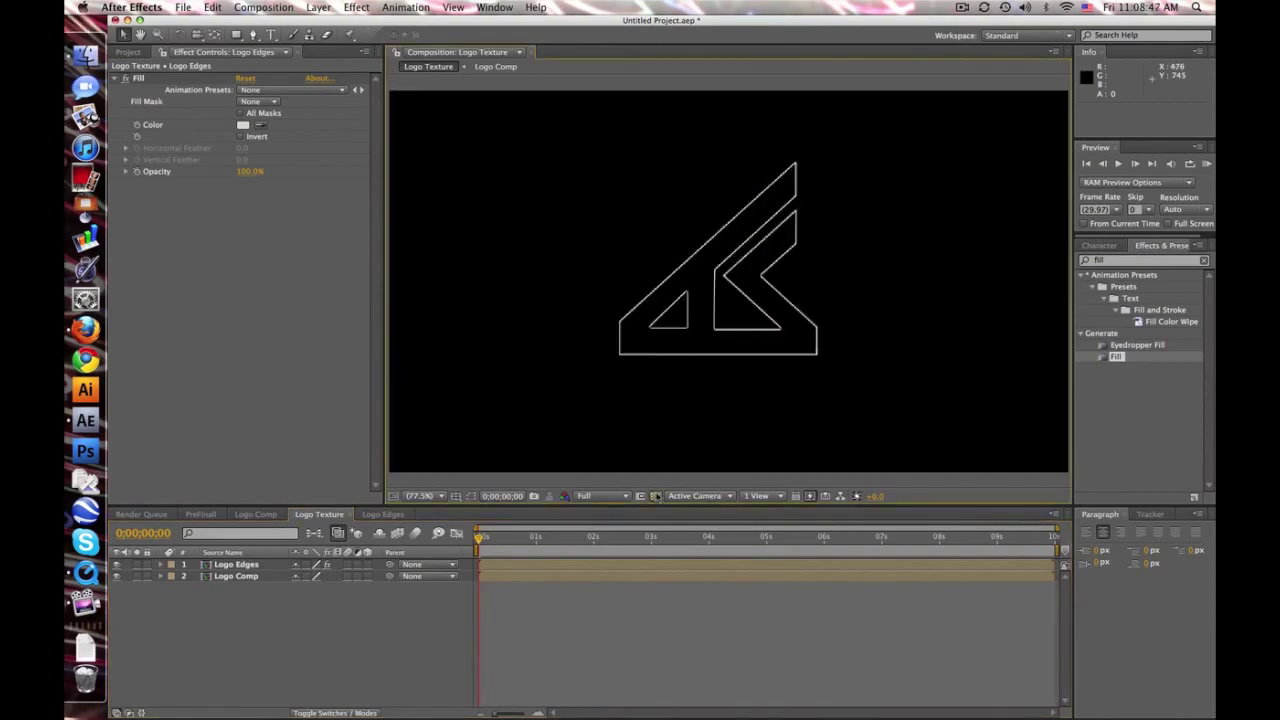
pyautogui.click(655, 496)
pyautogui.click(655, 496)
# Step: Create a black 1280 x 720 solid named Noise in the Logo Texture composition
pyautogui.click(318, 7)
pyautogui.moveTo(322, 24)
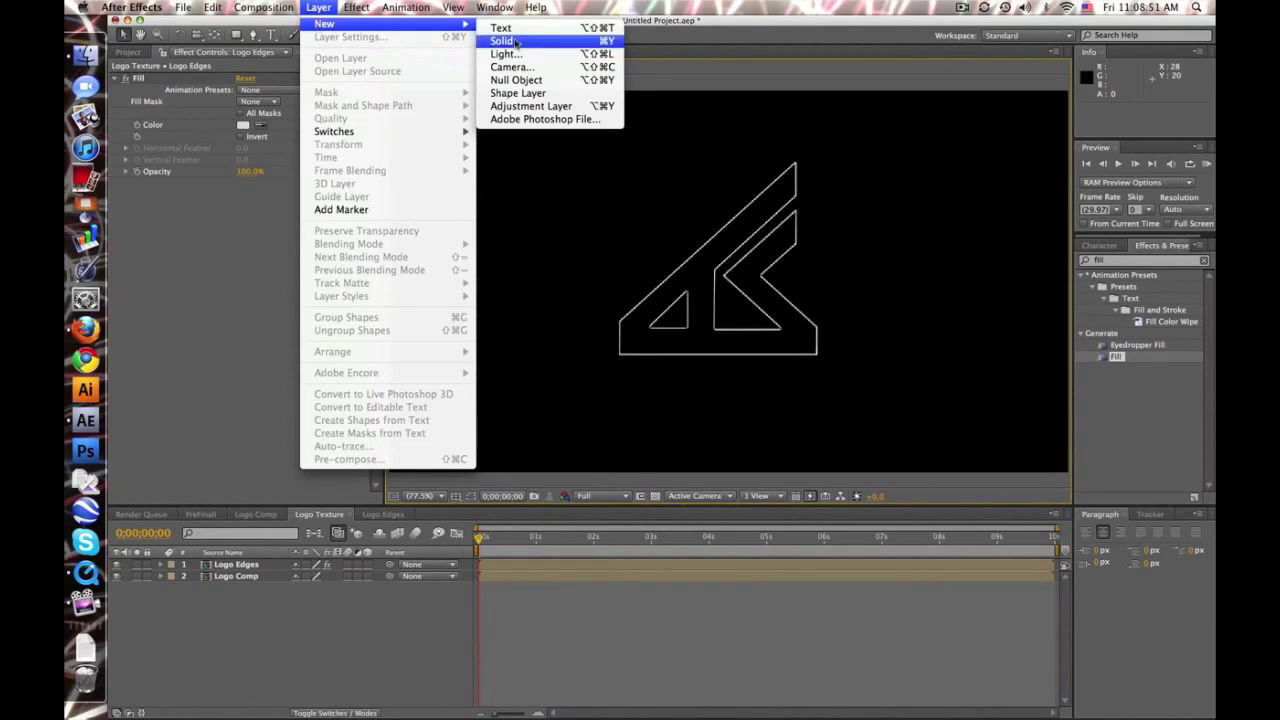
pyautogui.click(525, 42)
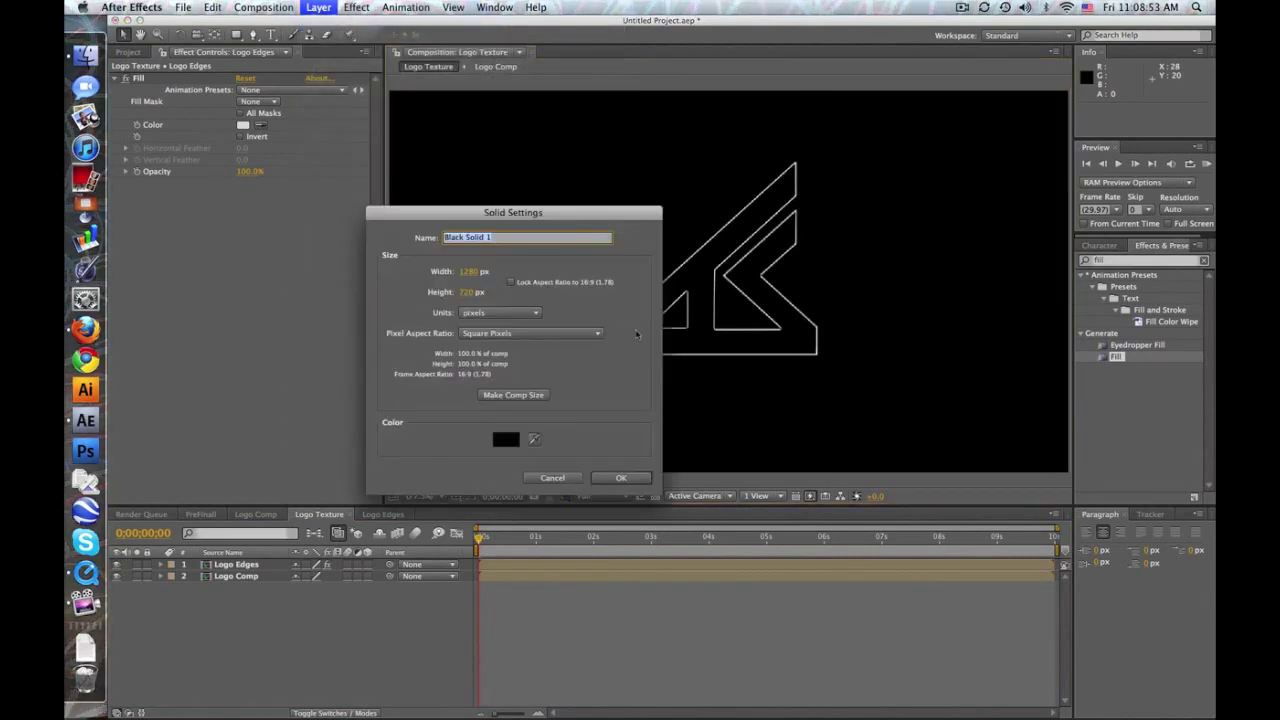
pyautogui.write('Noise')
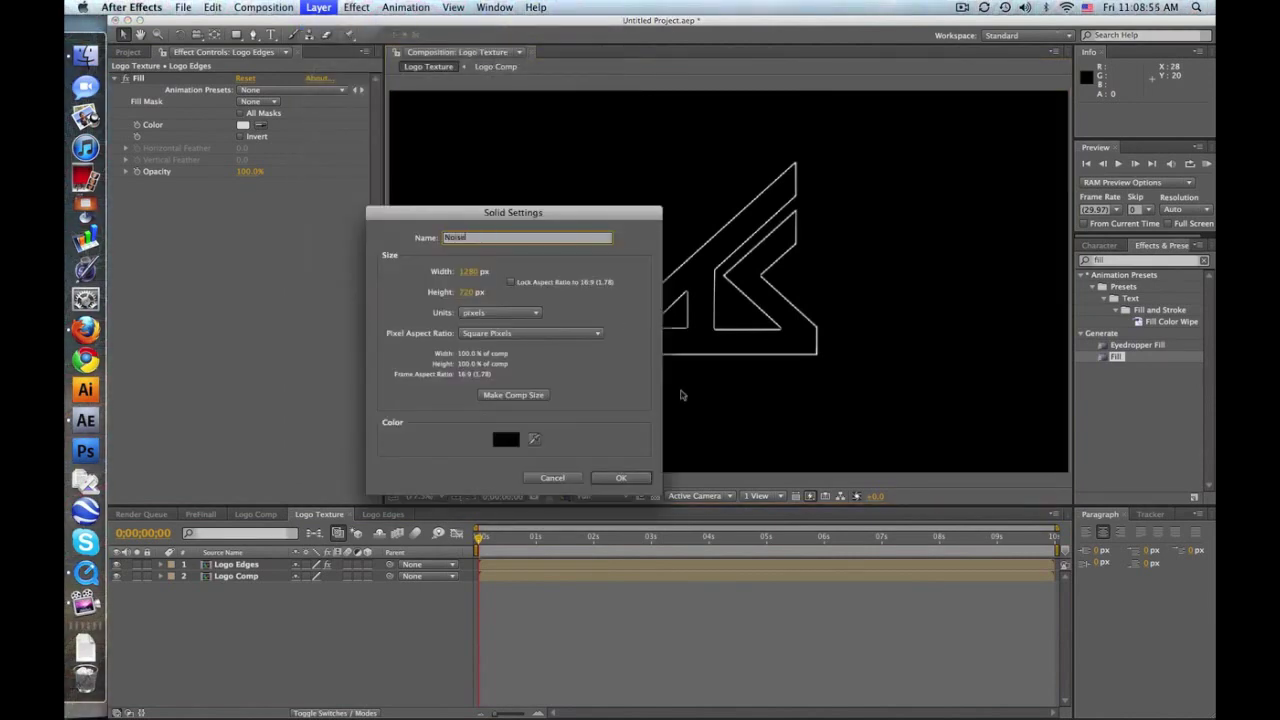
pyautogui.press('Return')
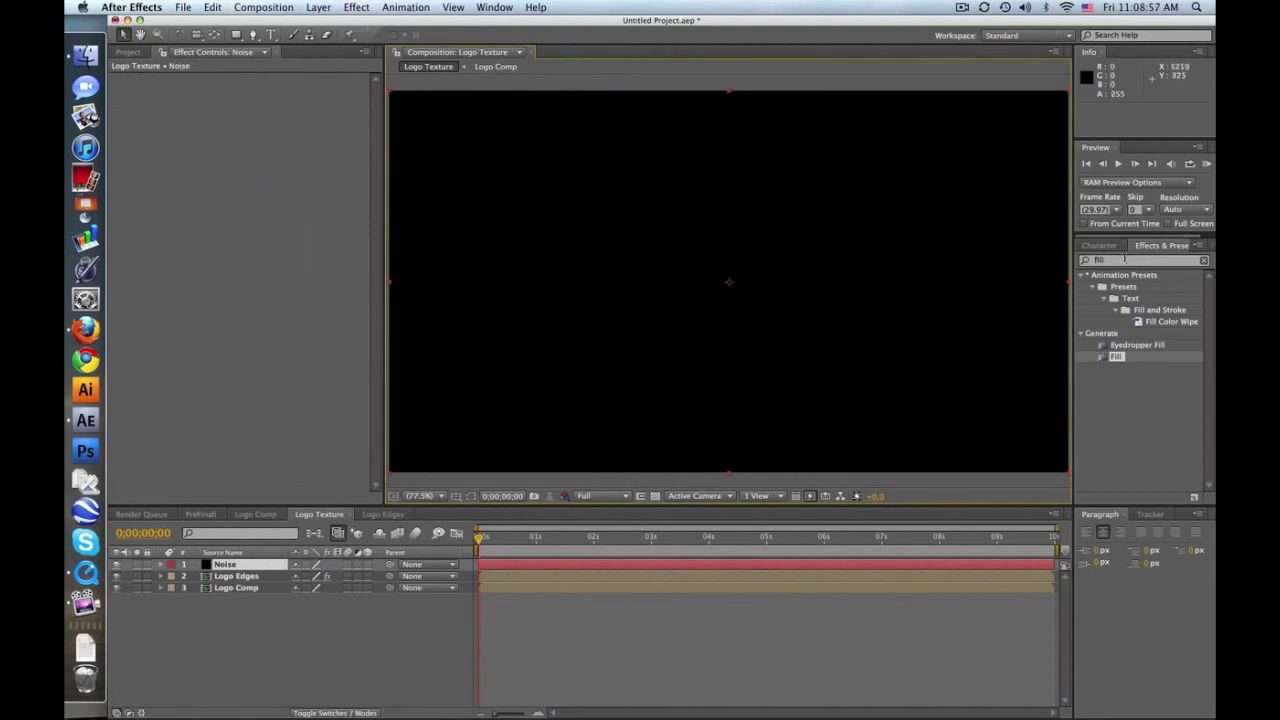
# Step: Apply Fractal Noise to the Noise layer and set its Complexity to 1
pyautogui.write('fract')
pyautogui.moveTo(1145, 357); pyautogui.dragTo(263, 567)
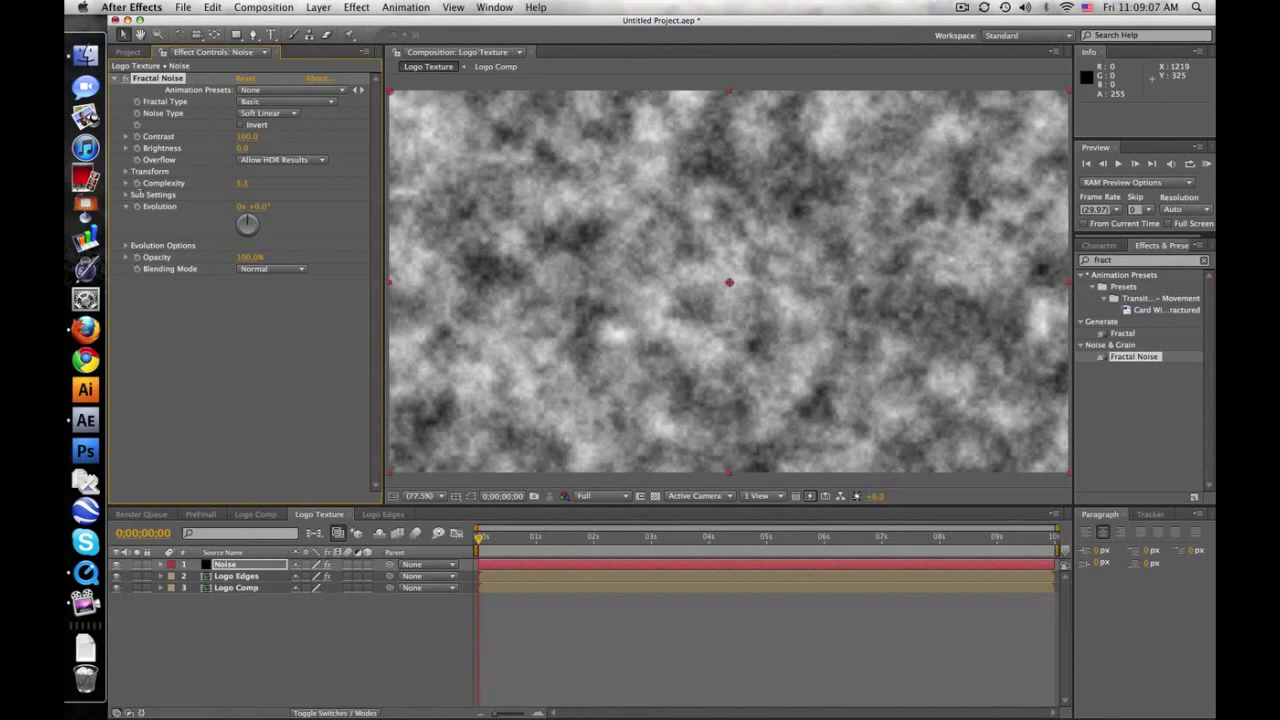
pyautogui.moveTo(242, 183); pyautogui.dragTo(250, 183)
pyautogui.click(248, 183)
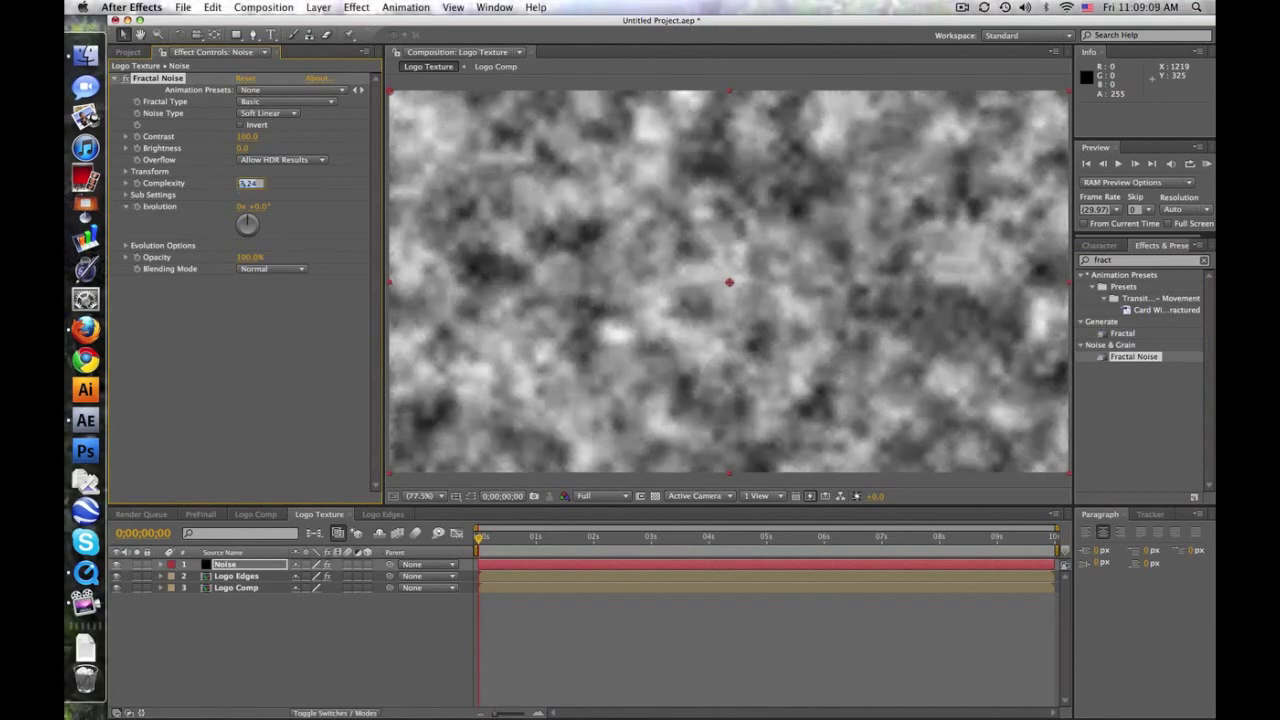
pyautogui.press('Return')
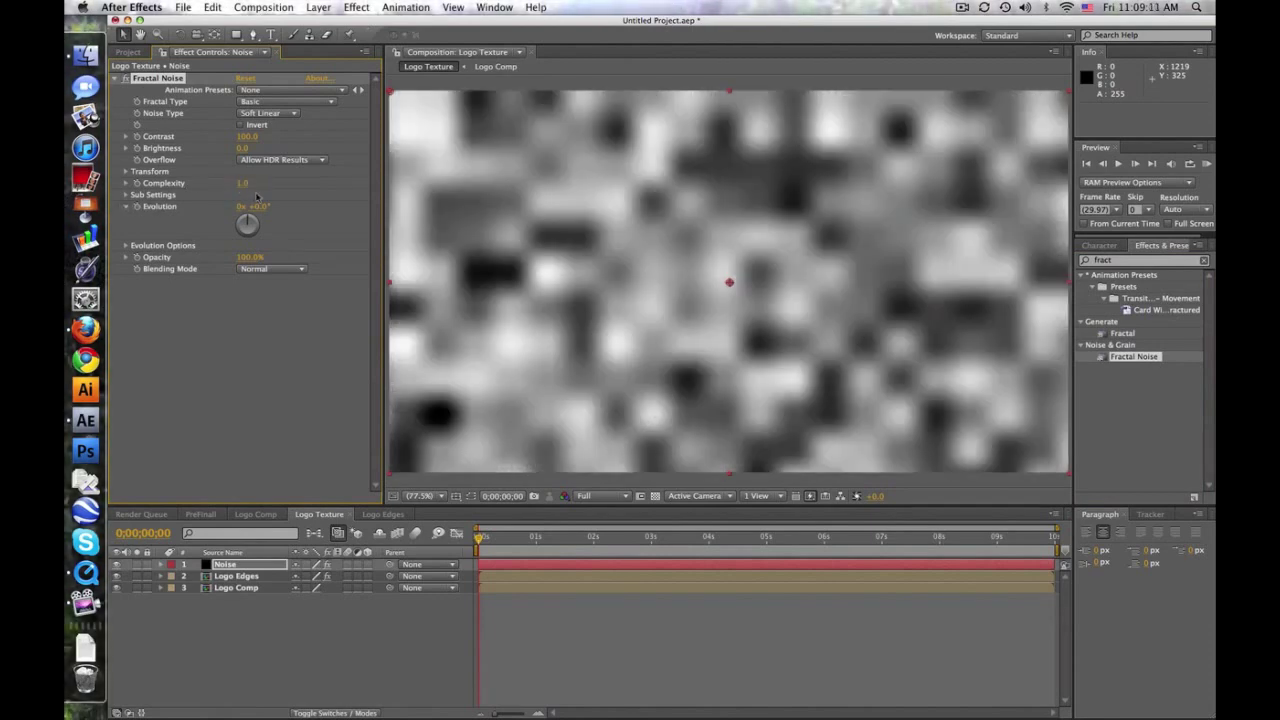
# Step: Adjust the Fractal Noise to Contrast about 1036, Scale about 95 and Brightness about -106
pyautogui.moveTo(244, 136); pyautogui.dragTo(350, 197)
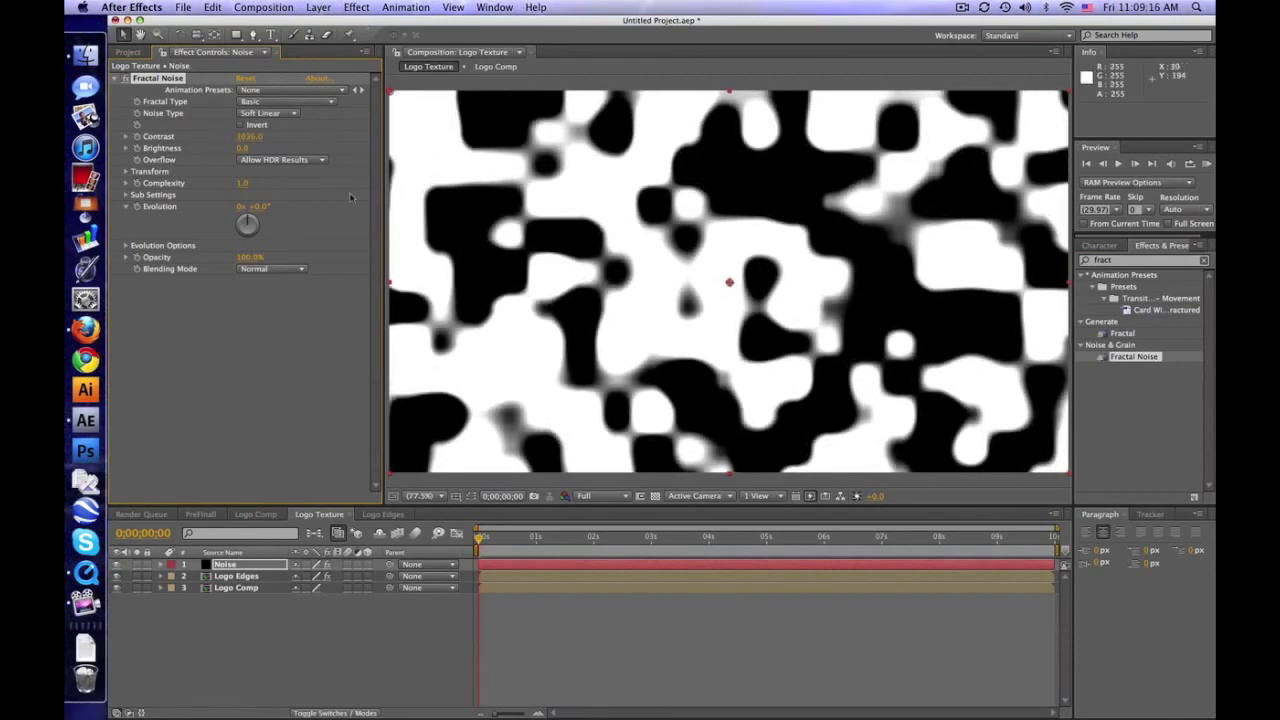
pyautogui.click(126, 172)
pyautogui.click(137, 206)
pyautogui.moveTo(246, 207)
pyautogui.mouseDown()
pyautogui.moveTo(226, 207)
pyautogui.moveTo(252, 207)
pyautogui.mouseUp()
pyautogui.moveTo(242, 148); pyautogui.dragTo(176, 159)
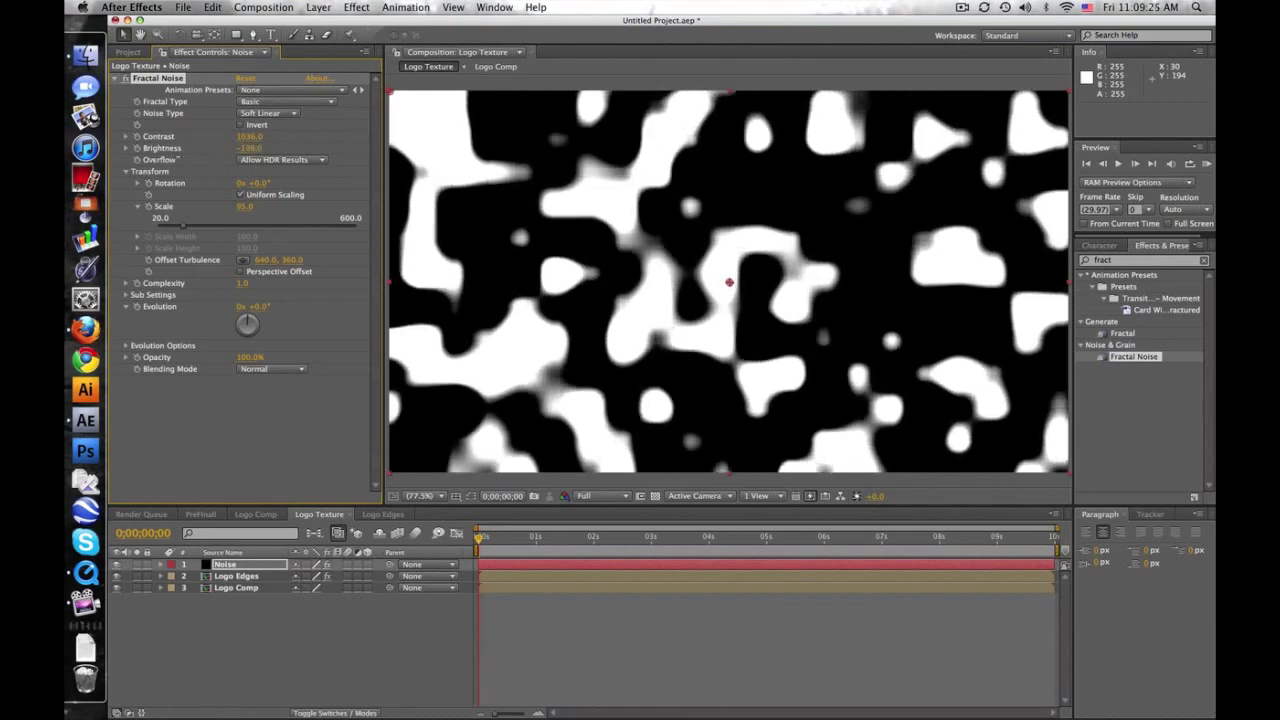
# Step: Set the Logo Edges layer's track matte to Luma Matte "Noise"
pyautogui.click(230, 577)
pyautogui.click(340, 713)
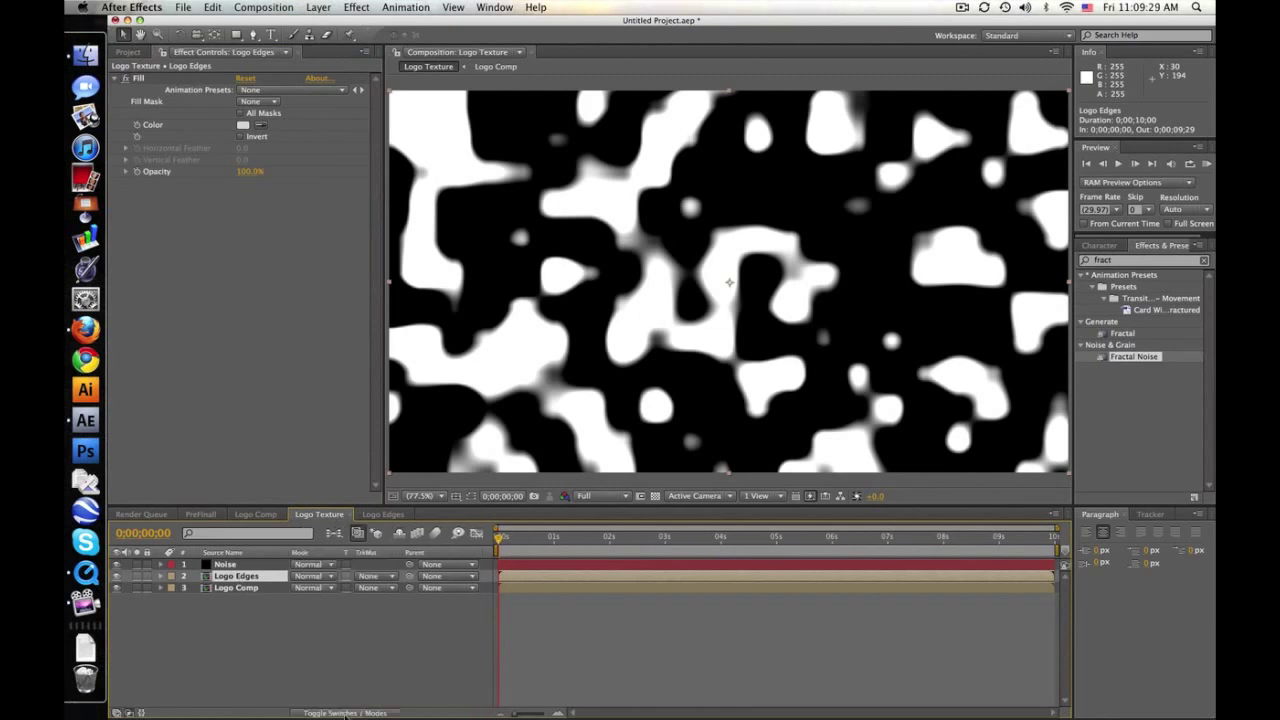
pyautogui.click(381, 577)
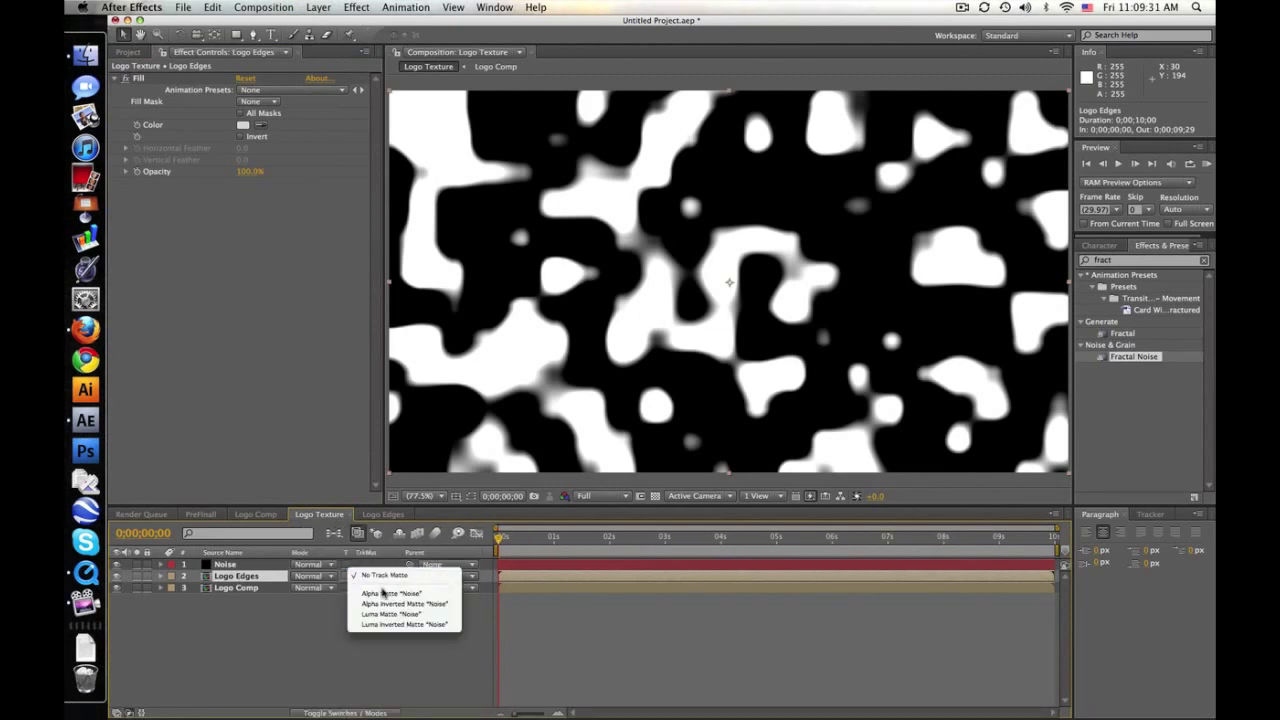
pyautogui.click(388, 614)
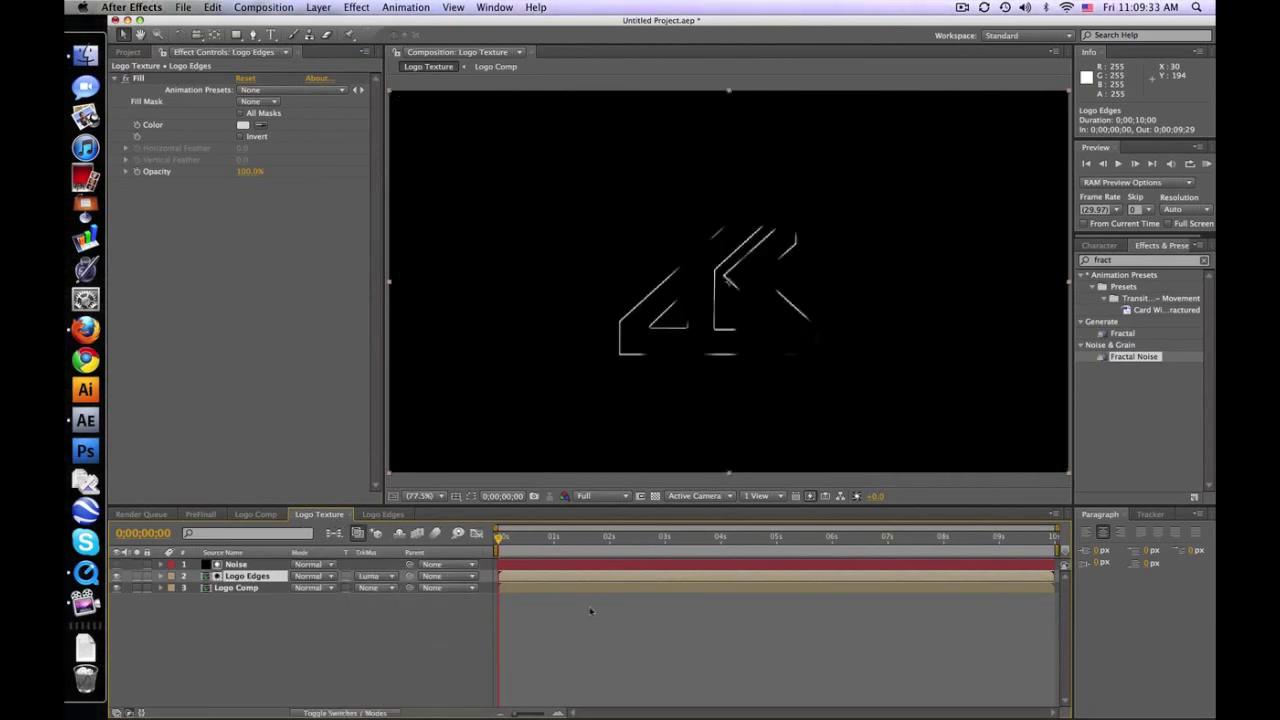
pyautogui.click(589, 606)
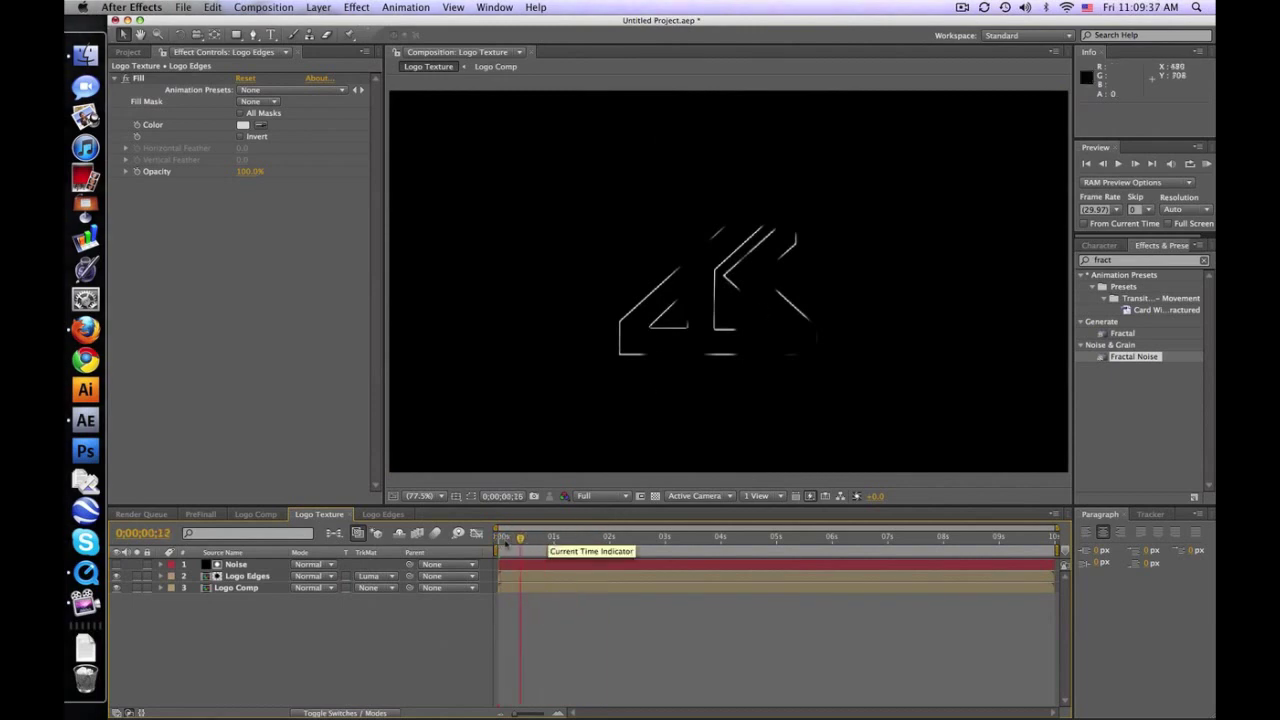
# Step: Keyframe the Noise layer's Fractal Noise Evolution from 0x at 0 seconds to 3x at 4 seconds and preview the animation
pyautogui.click(250, 566)
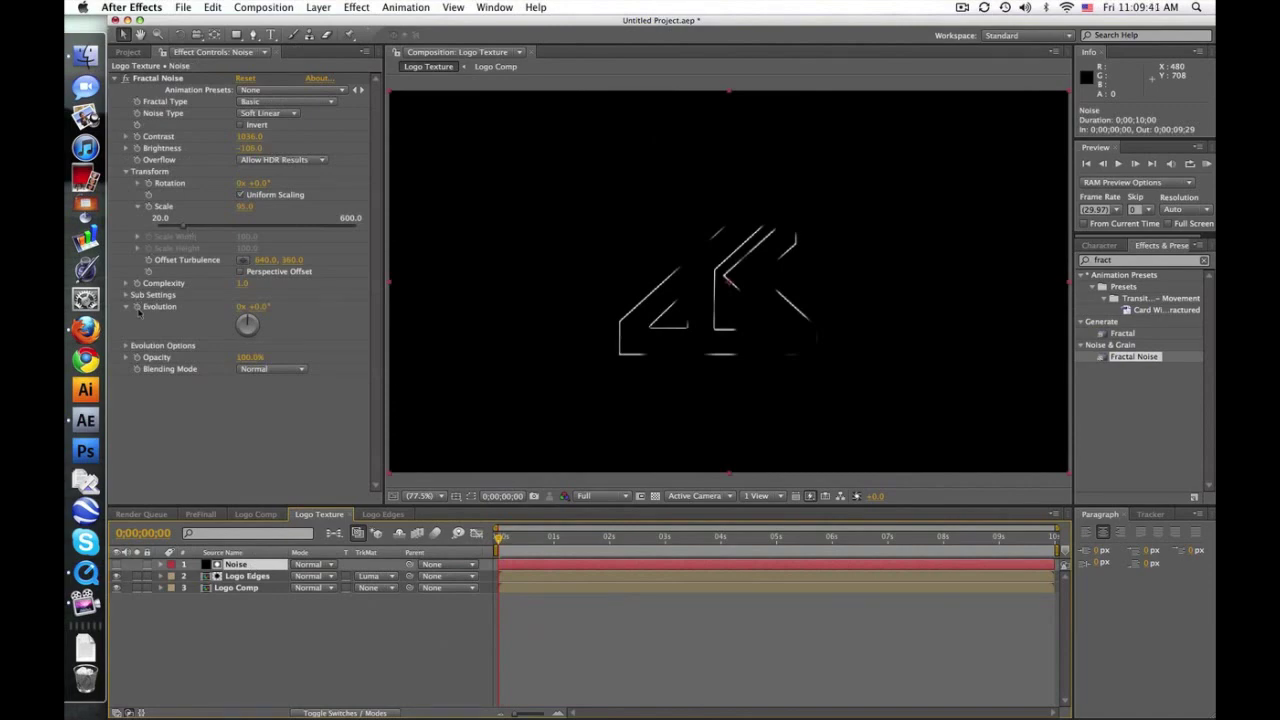
pyautogui.press('Return')
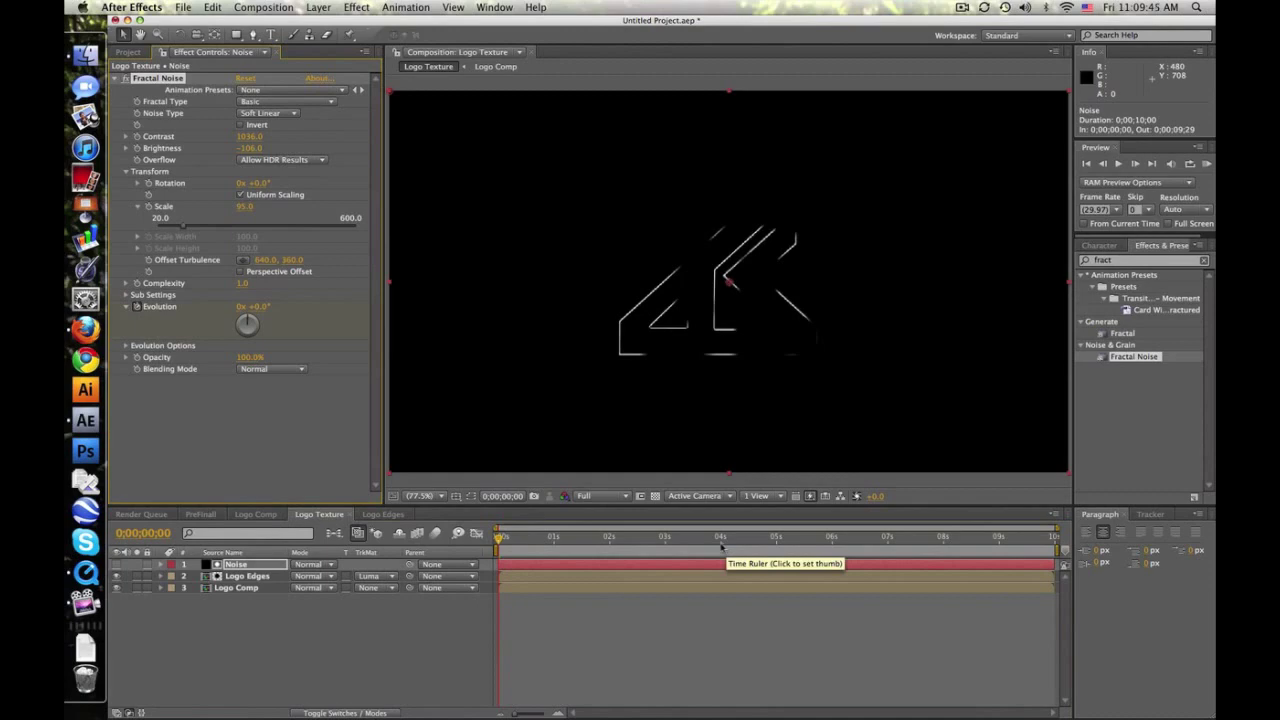
pyautogui.click(721, 540)
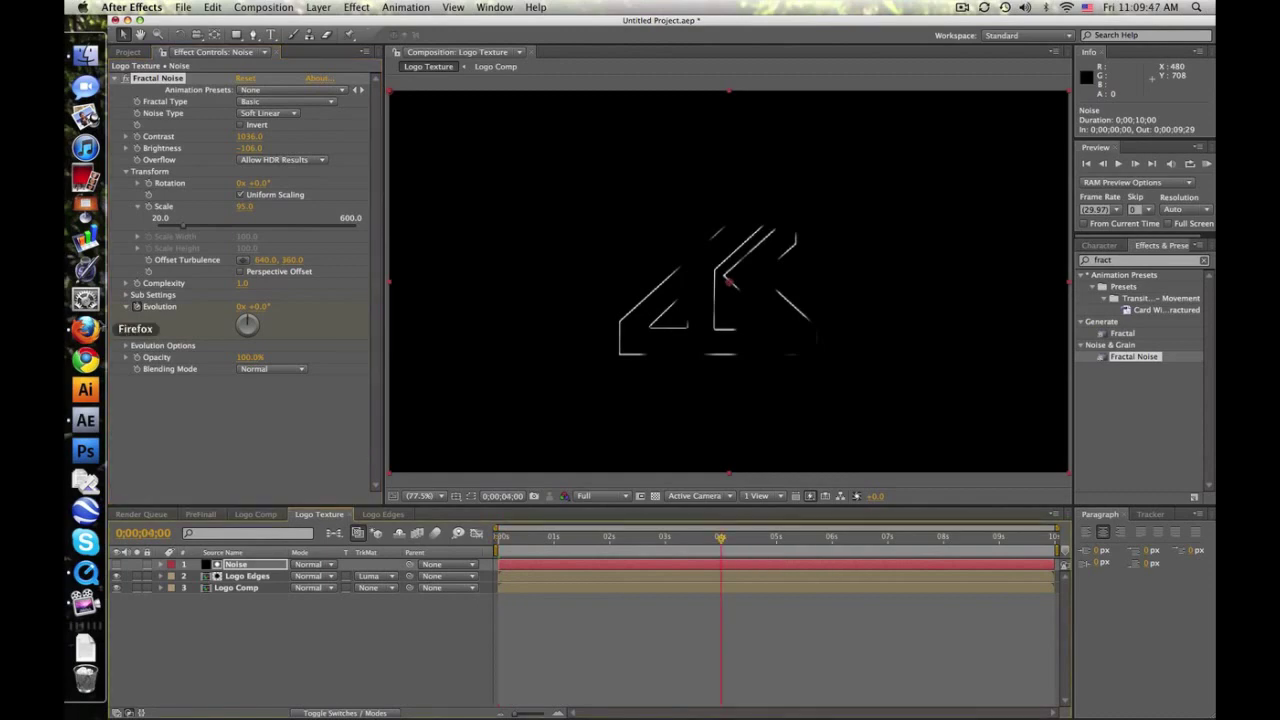
pyautogui.click(243, 306)
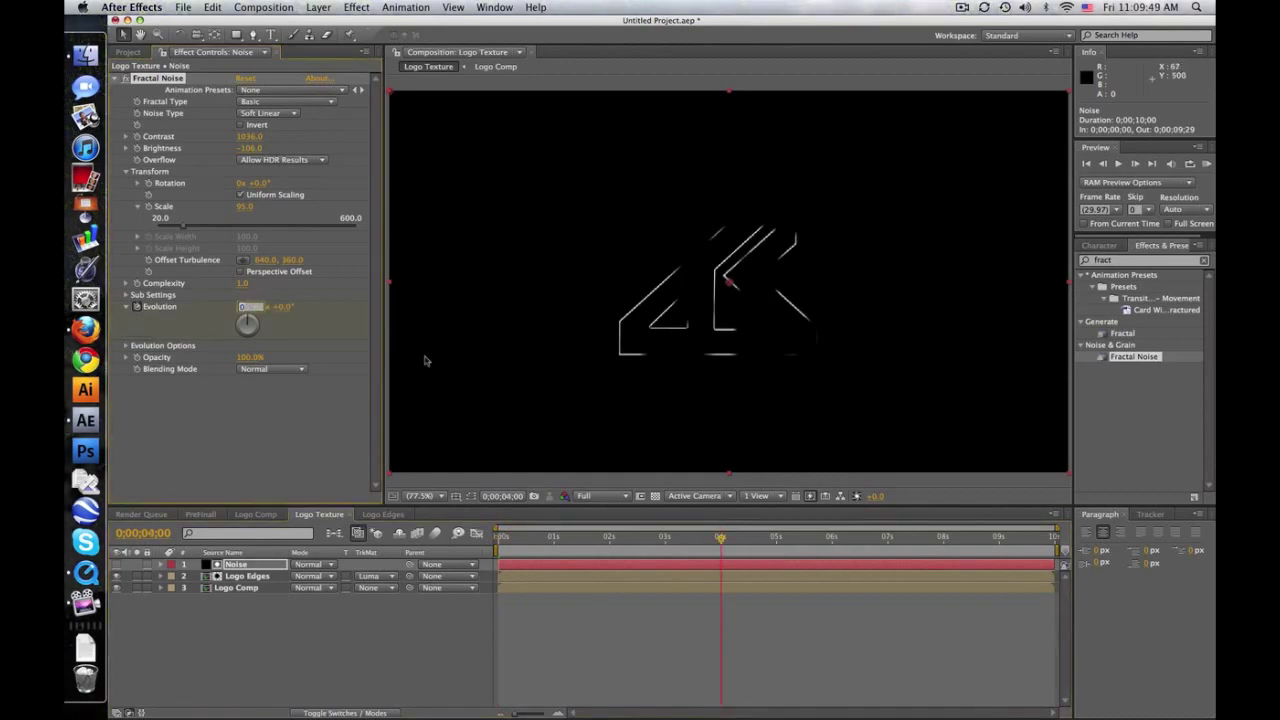
pyautogui.write('1')
pyautogui.press('Return')
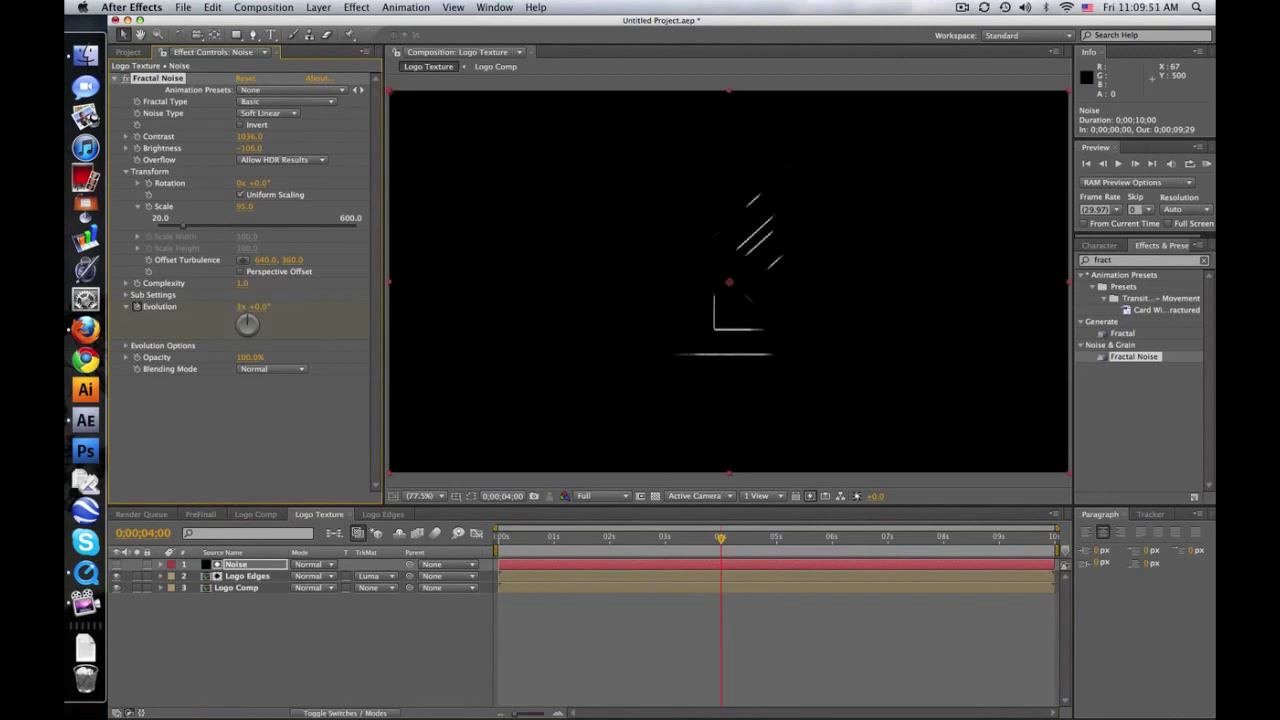
pyautogui.click(502, 537)
pyautogui.press('space')
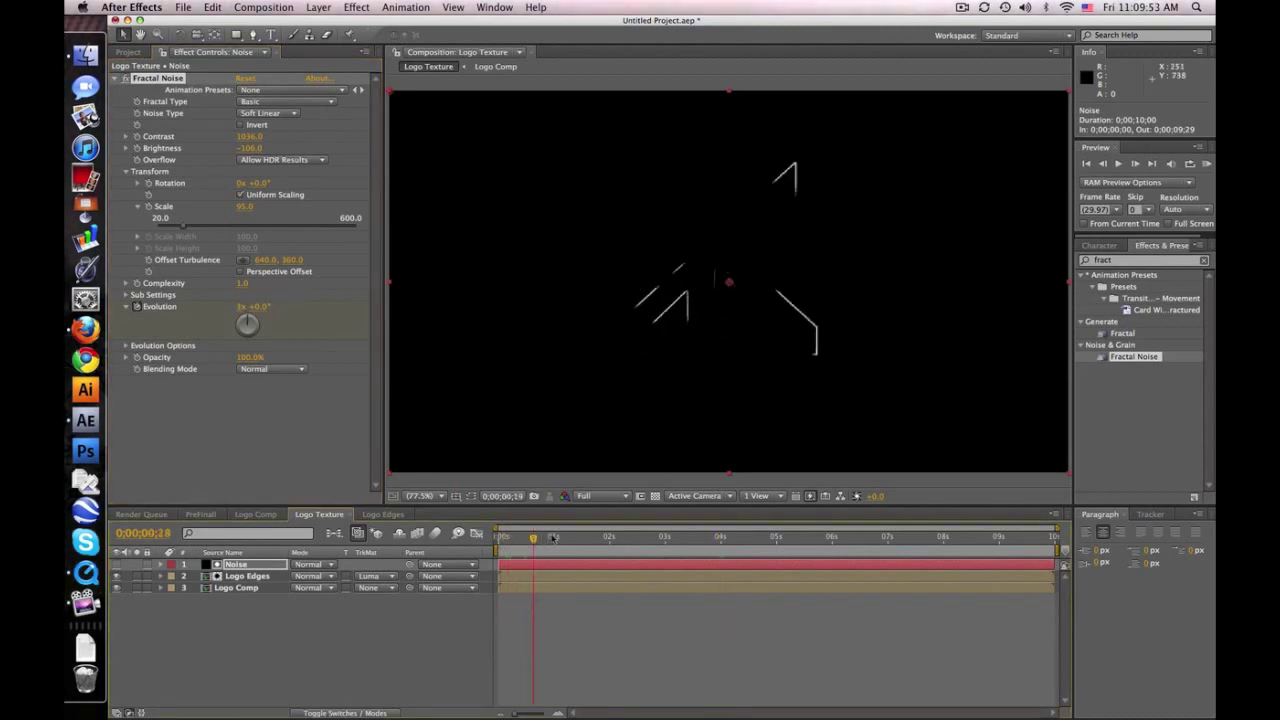
pyautogui.moveTo(578, 537); pyautogui.dragTo(765, 536)
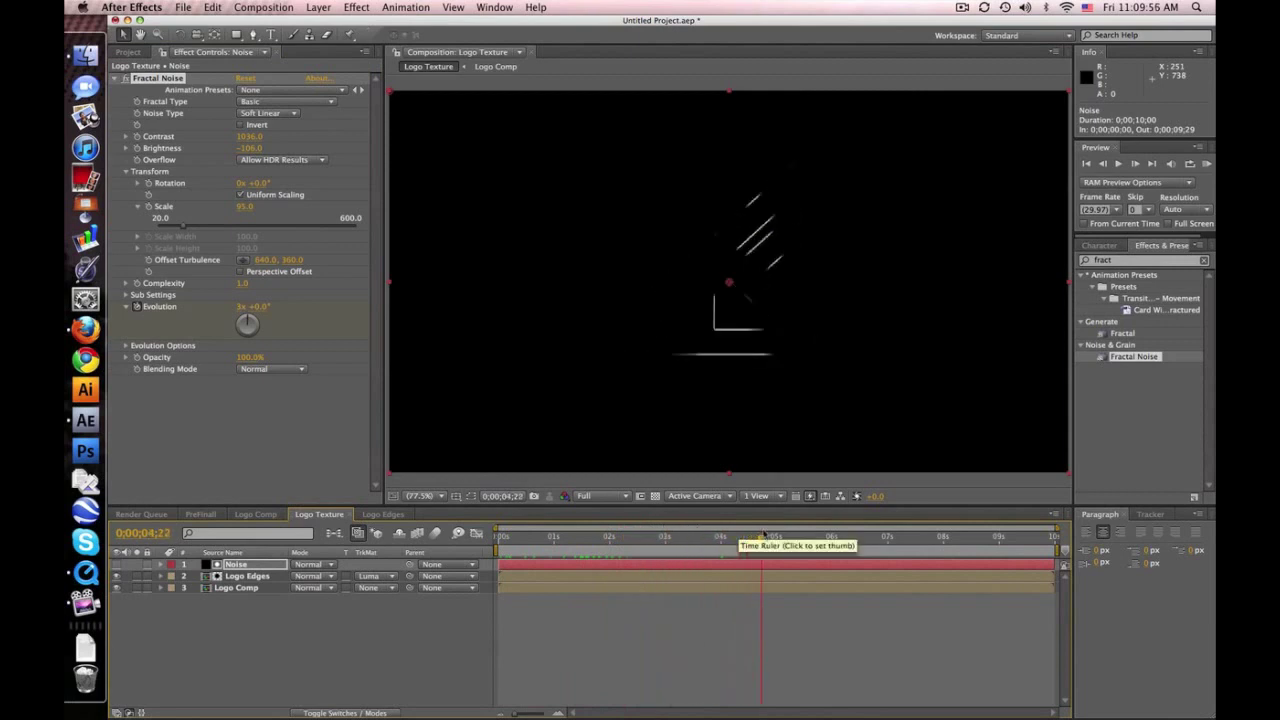
# Step: Apply Easy Ease to the Noise layer's Evolution keyframe at 4 seconds and preview the motion around it
pyautogui.click(256, 566)
pyautogui.press('u')
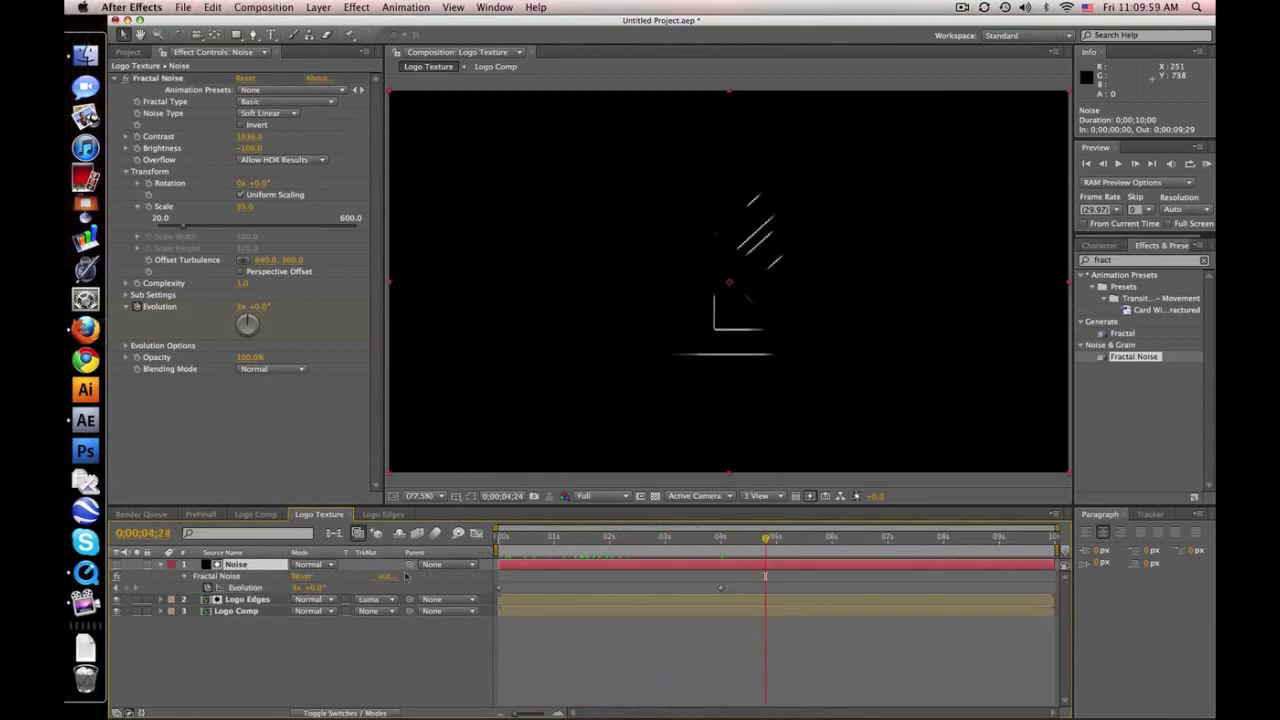
pyautogui.rightClick(722, 590)
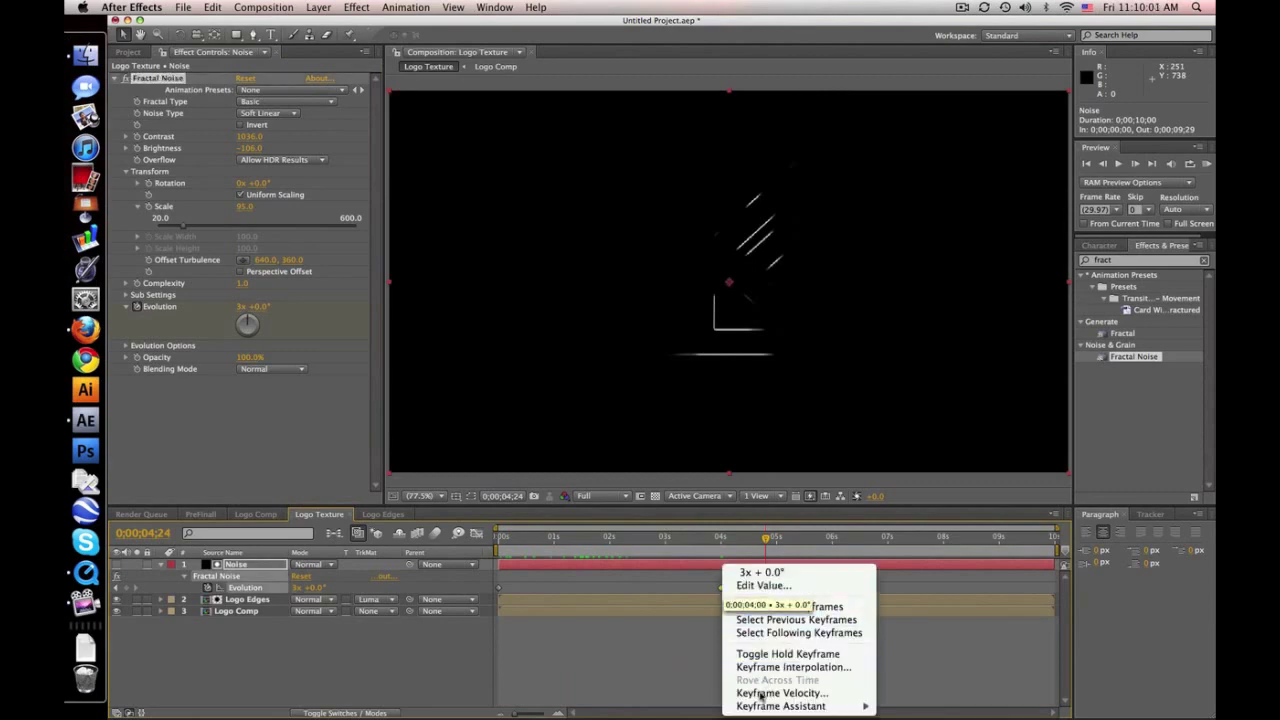
pyautogui.moveTo(790, 706)
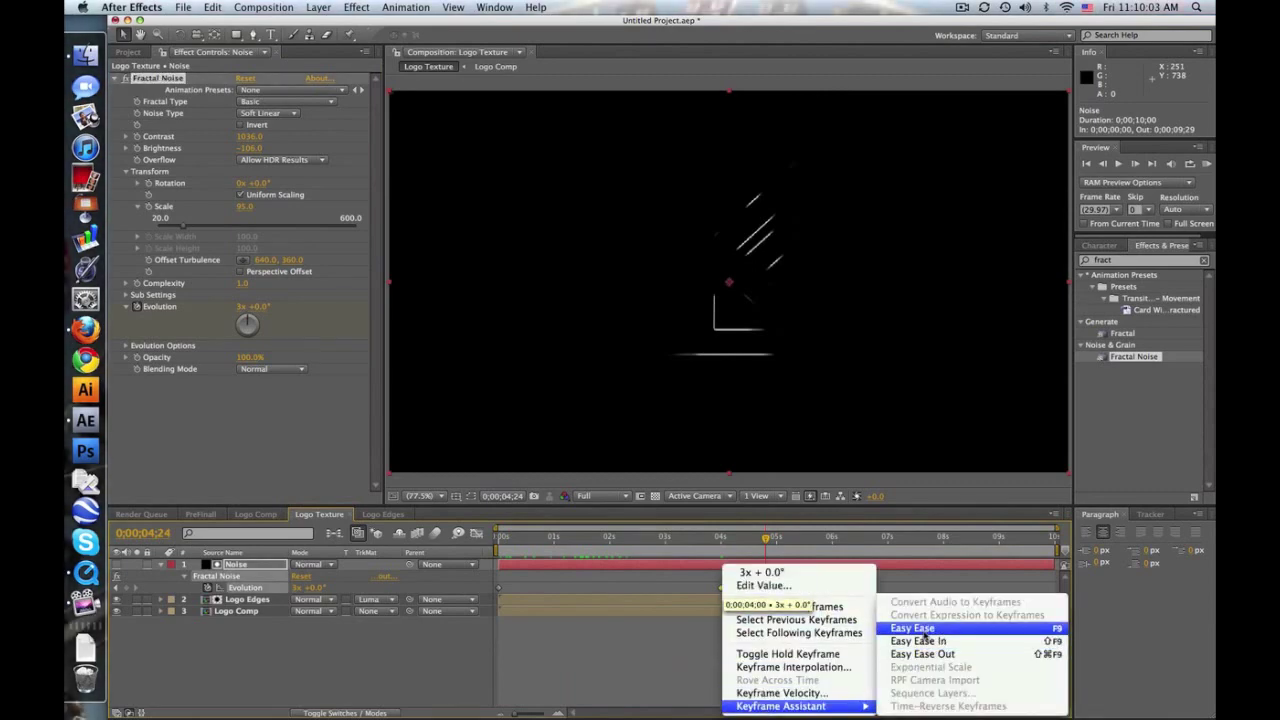
pyautogui.click(912, 628)
pyautogui.moveTo(668, 538); pyautogui.dragTo(756, 551)
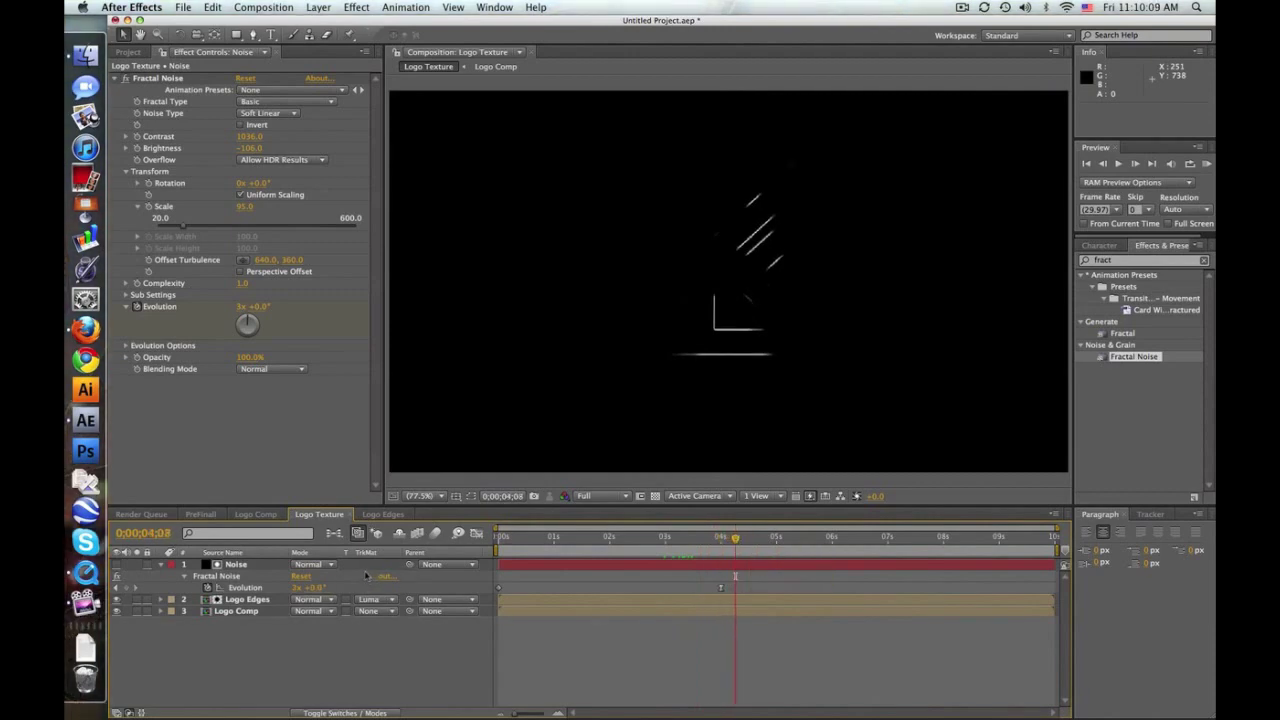
# Step: Create a 1280 x 720, 29.97 fps, 10-second composition named Side Texture
pyautogui.click(263, 7)
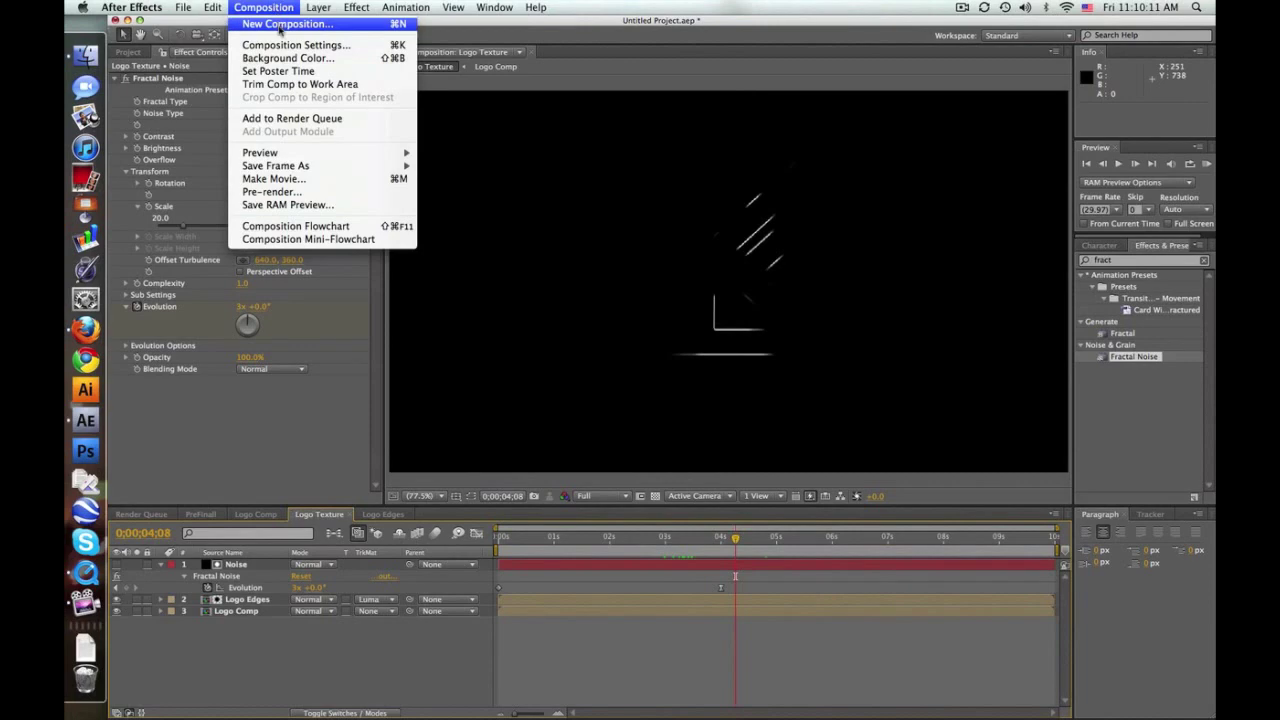
pyautogui.click(282, 21)
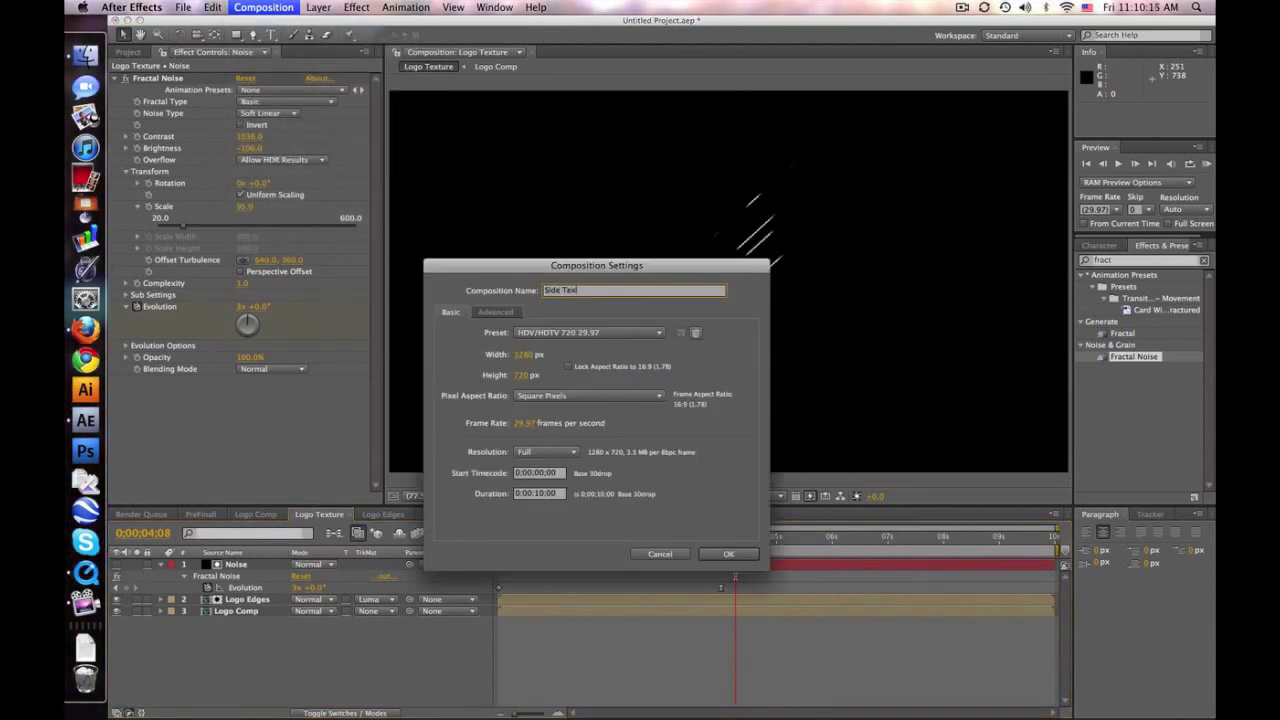
pyautogui.press('Return')
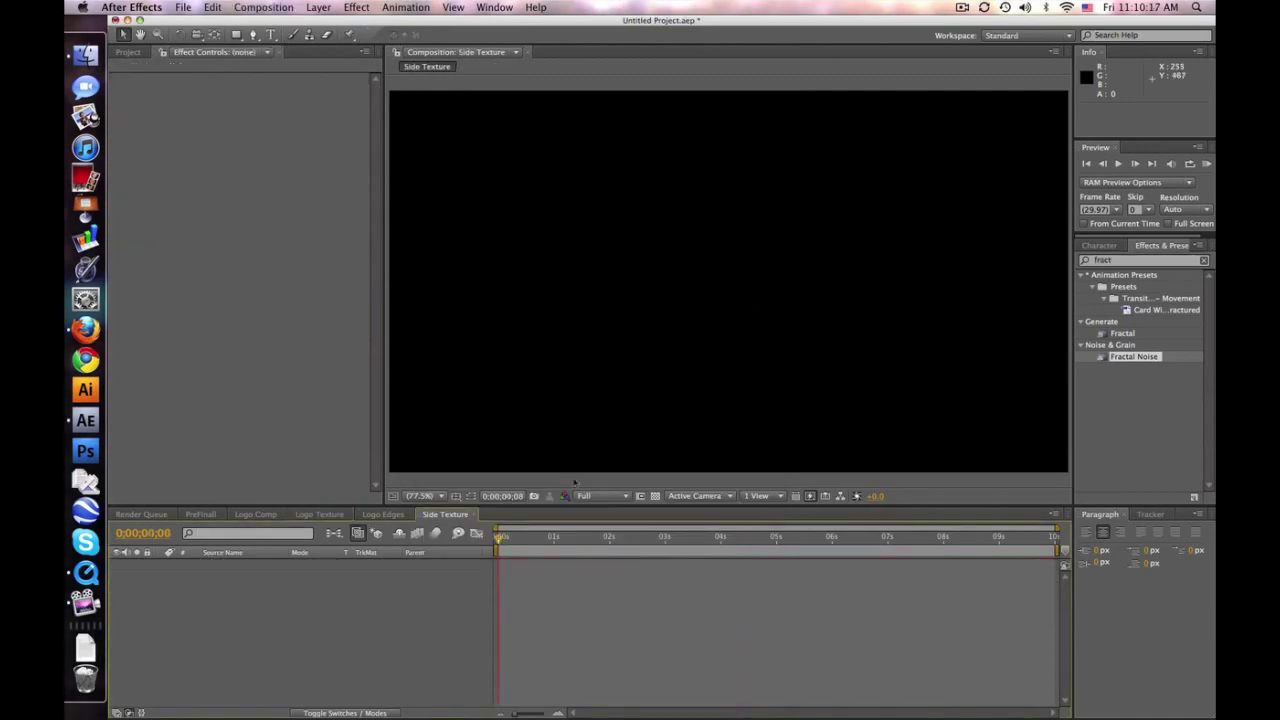
# Step: Copy the Noise layer from Logo Texture into Side Texture, make it visible and preview its animation
pyautogui.click(319, 514)
pyautogui.click(240, 565)
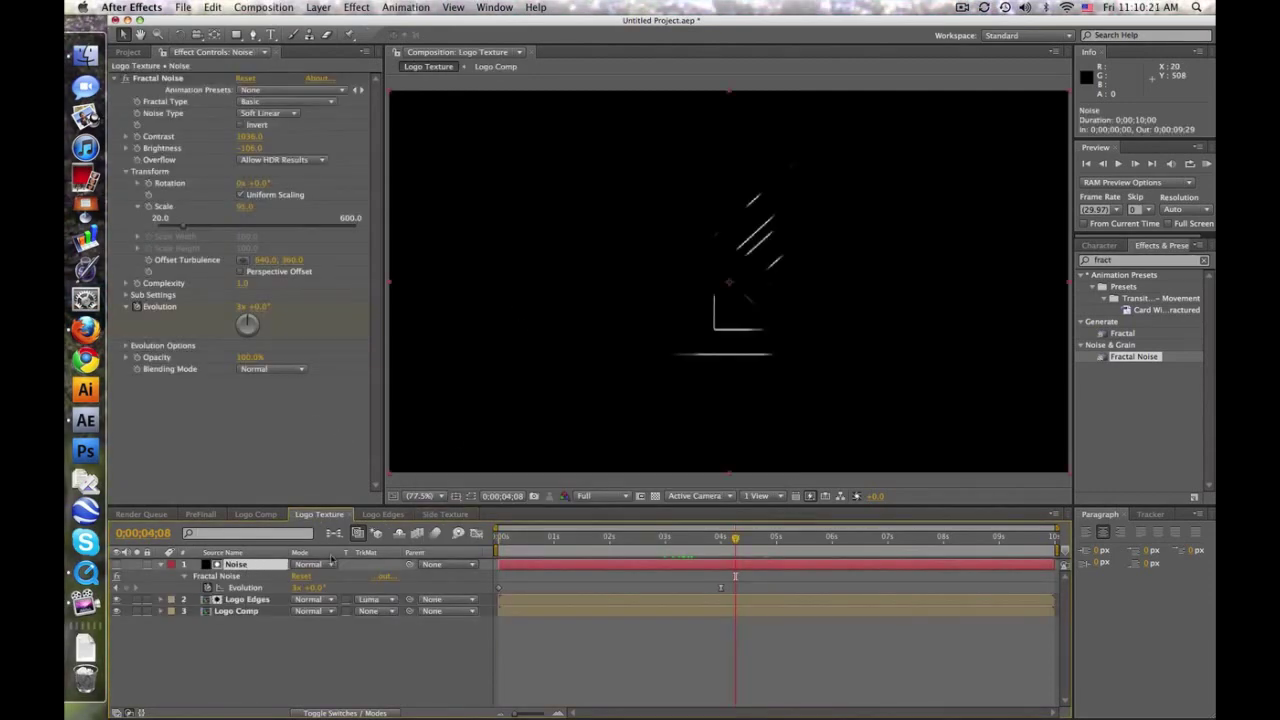
pyautogui.press('super+c')
pyautogui.click(444, 514)
pyautogui.press('super+v')
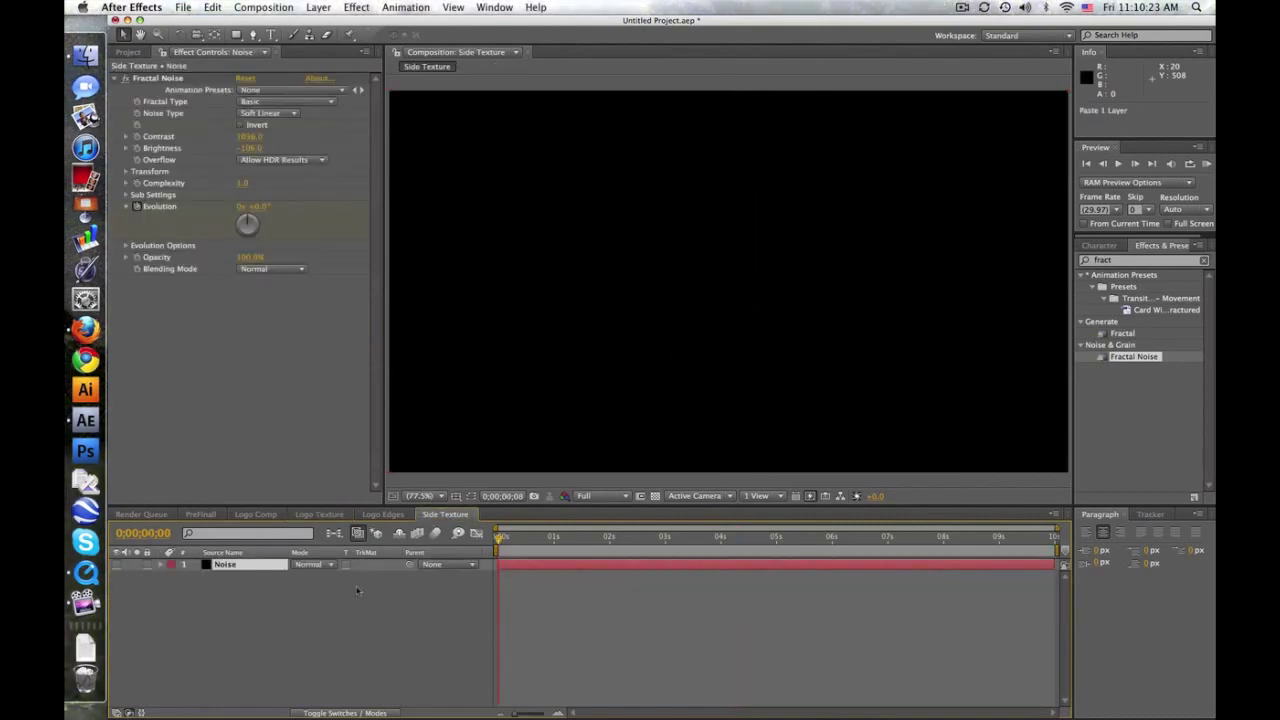
pyautogui.click(116, 565)
pyautogui.moveTo(499, 540); pyautogui.dragTo(718, 540)
pyautogui.click(760, 539)
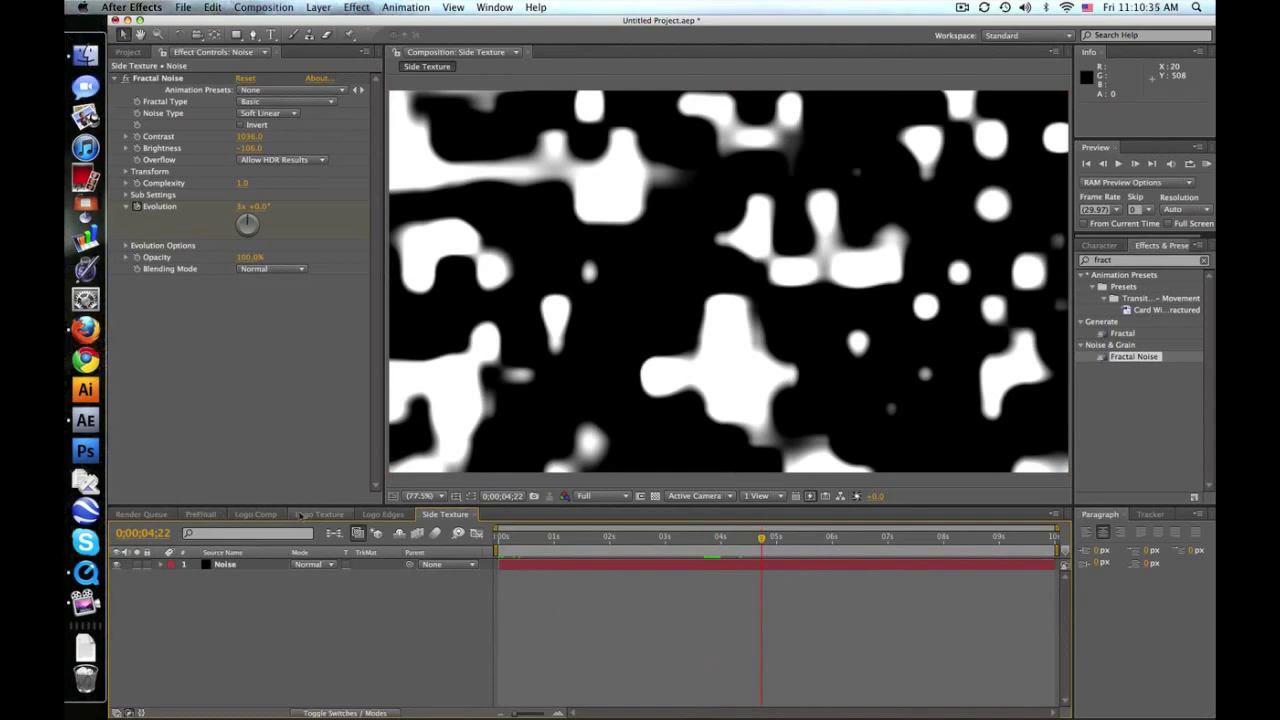
# Step: Add a black 3d Logo solid with the Shatter effect to the PreFinall composition and set Shatter's View to Rendered
pyautogui.click(201, 514)
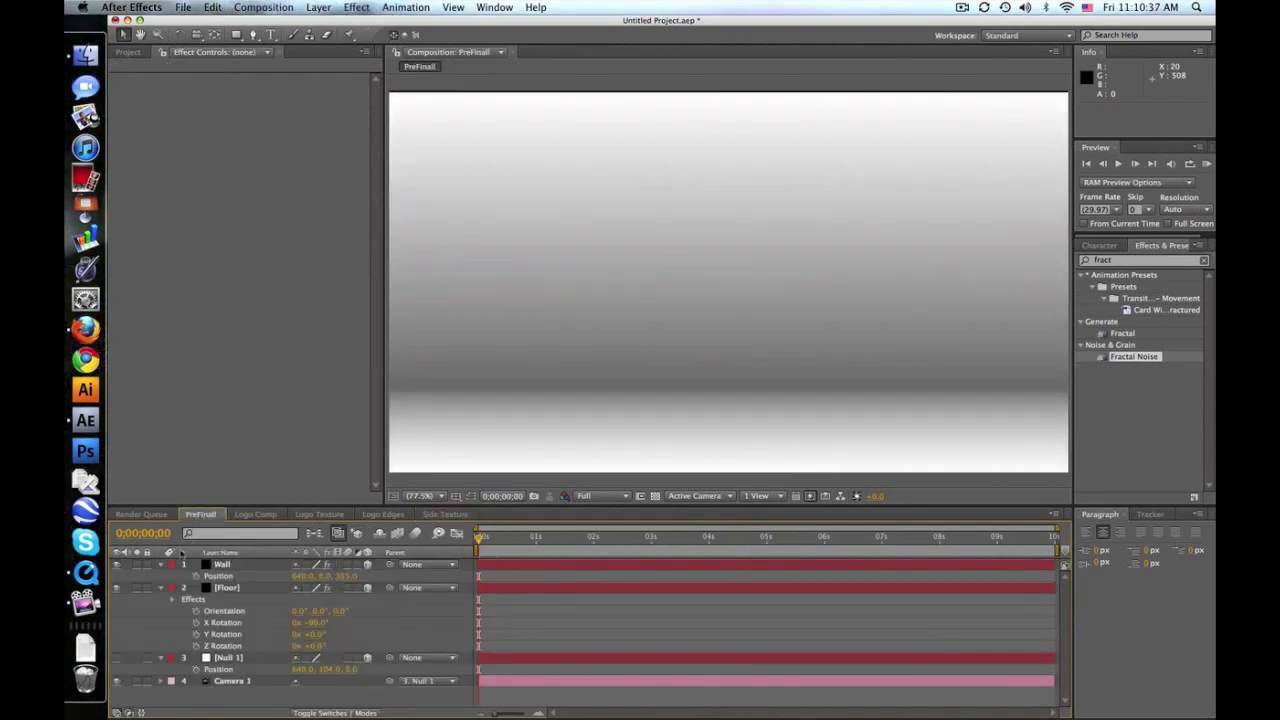
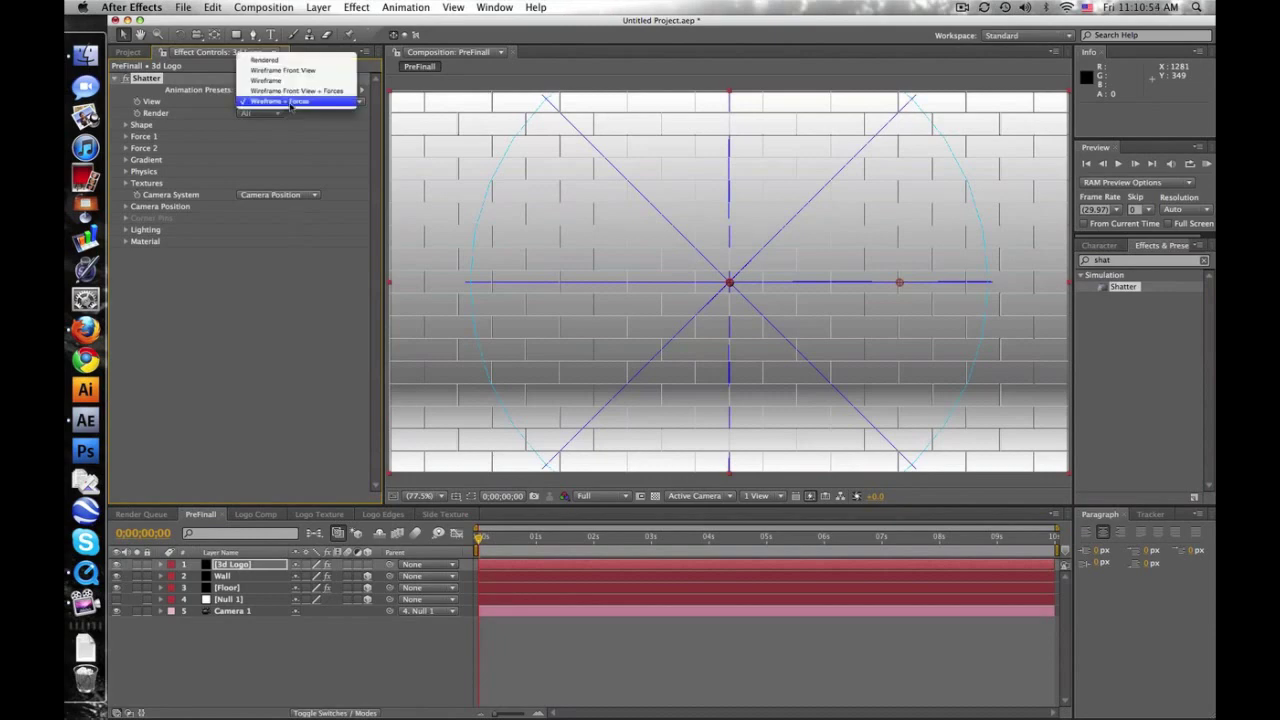
pyautogui.click(293, 58)
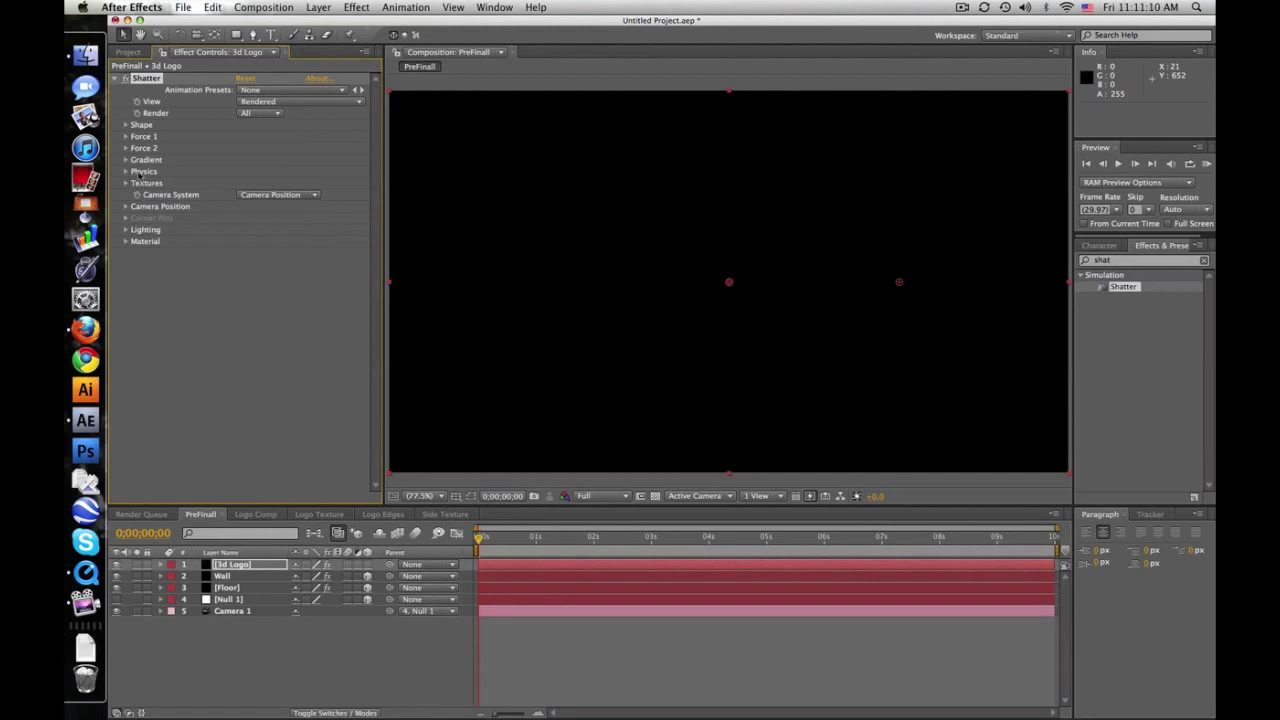
# Step: Add Logo Comp, Logo Edges, Logo Texture and Side Texture below Camera 1 in PreFinall and hide these four layers
pyautogui.click(134, 51)
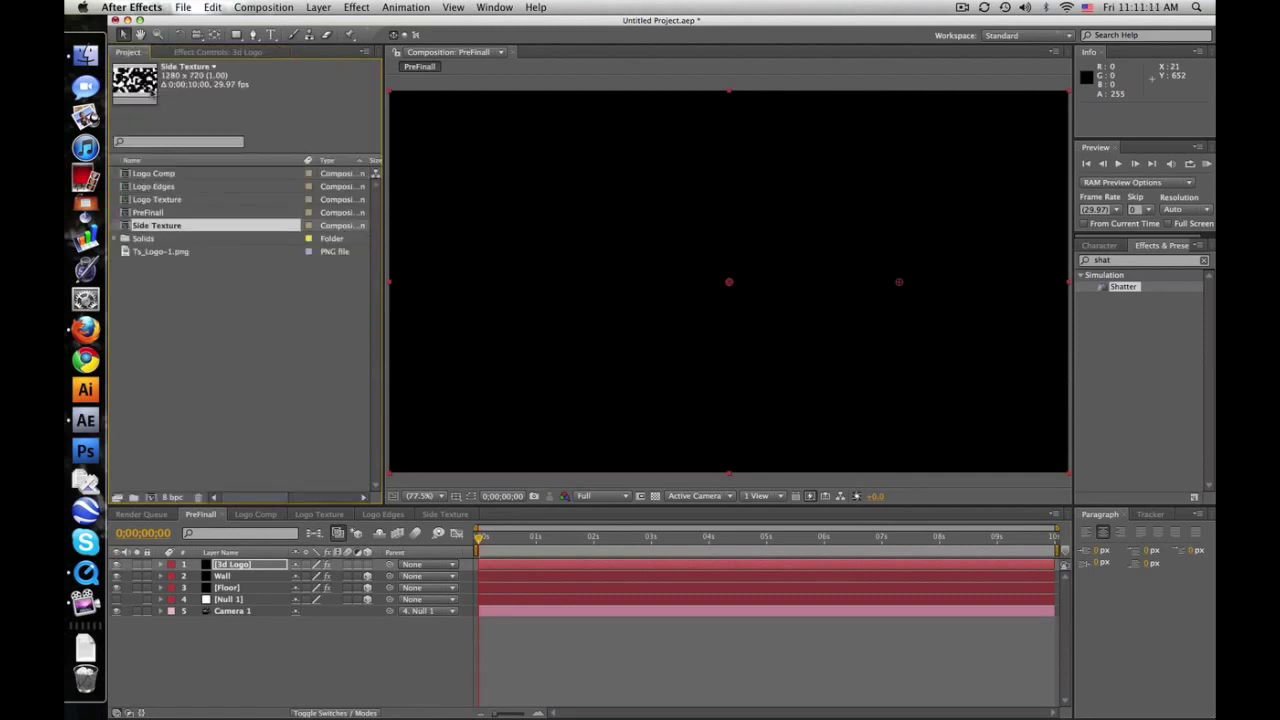
pyautogui.click(183, 175)
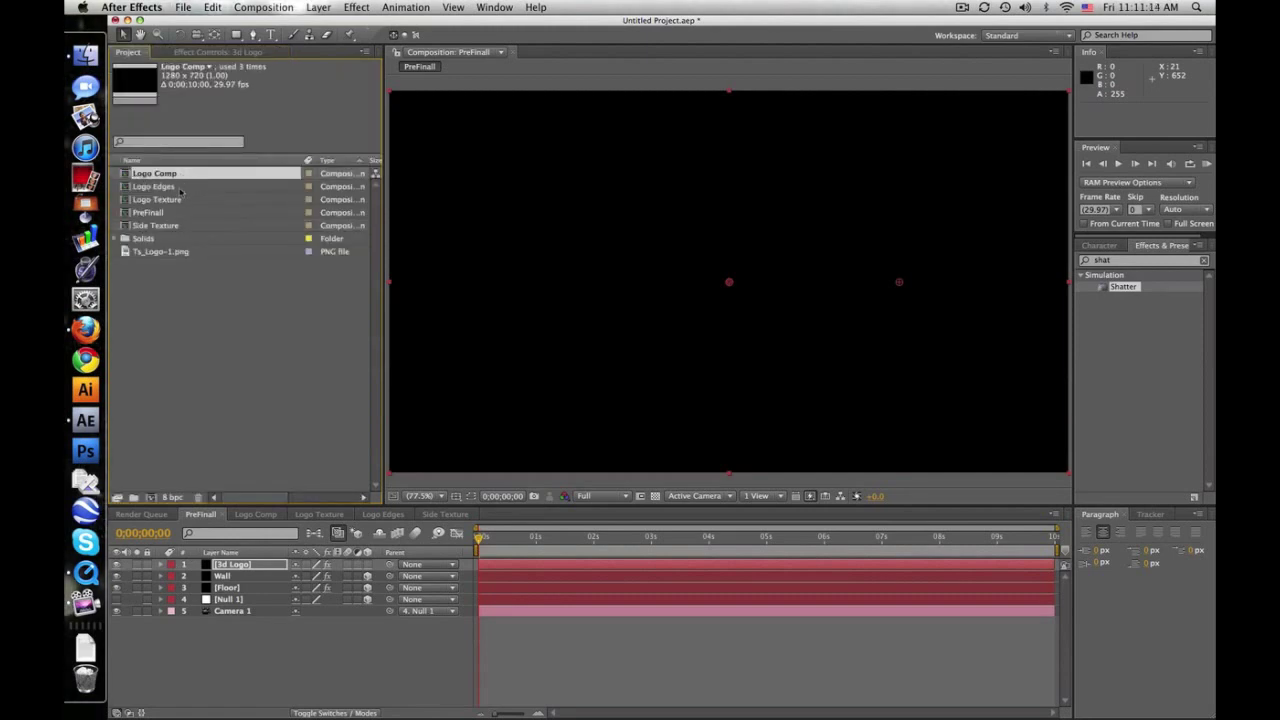
pyautogui.keyDown('shift'); pyautogui.click(182, 199); pyautogui.keyUp('shift')
pyautogui.moveTo(180, 200); pyautogui.dragTo(240, 635)
pyautogui.click(170, 225)
pyautogui.moveTo(173, 240); pyautogui.dragTo(240, 658)
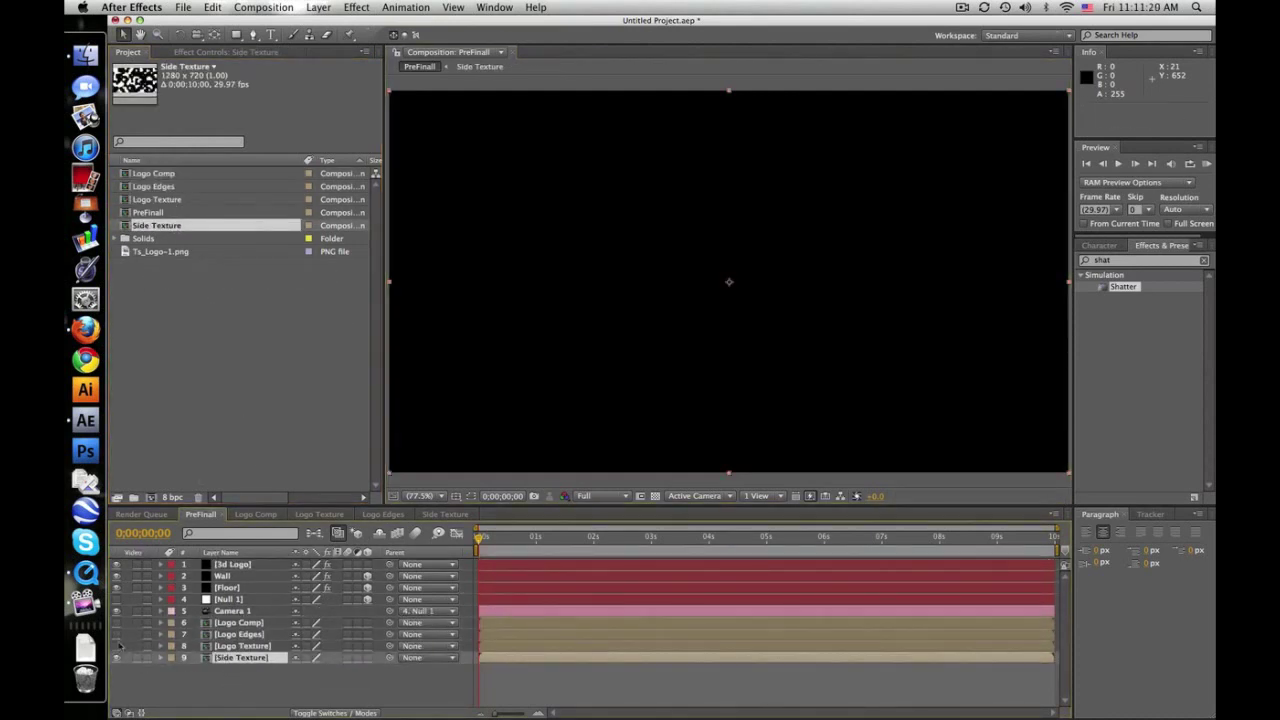
pyautogui.click(121, 667)
# Step: Set the 3d Logo layer's Shatter Pattern to Custom and its Custom Shatter Map to Logo Comp
pyautogui.click(250, 566)
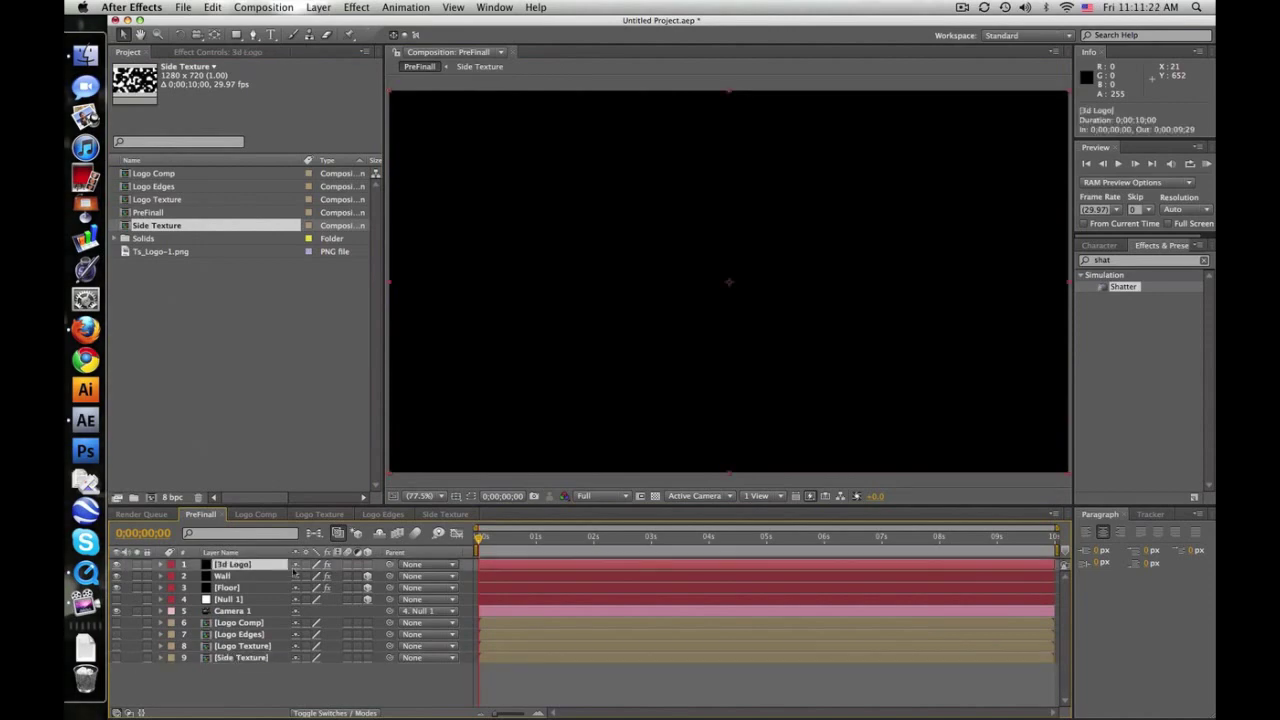
pyautogui.click(213, 51)
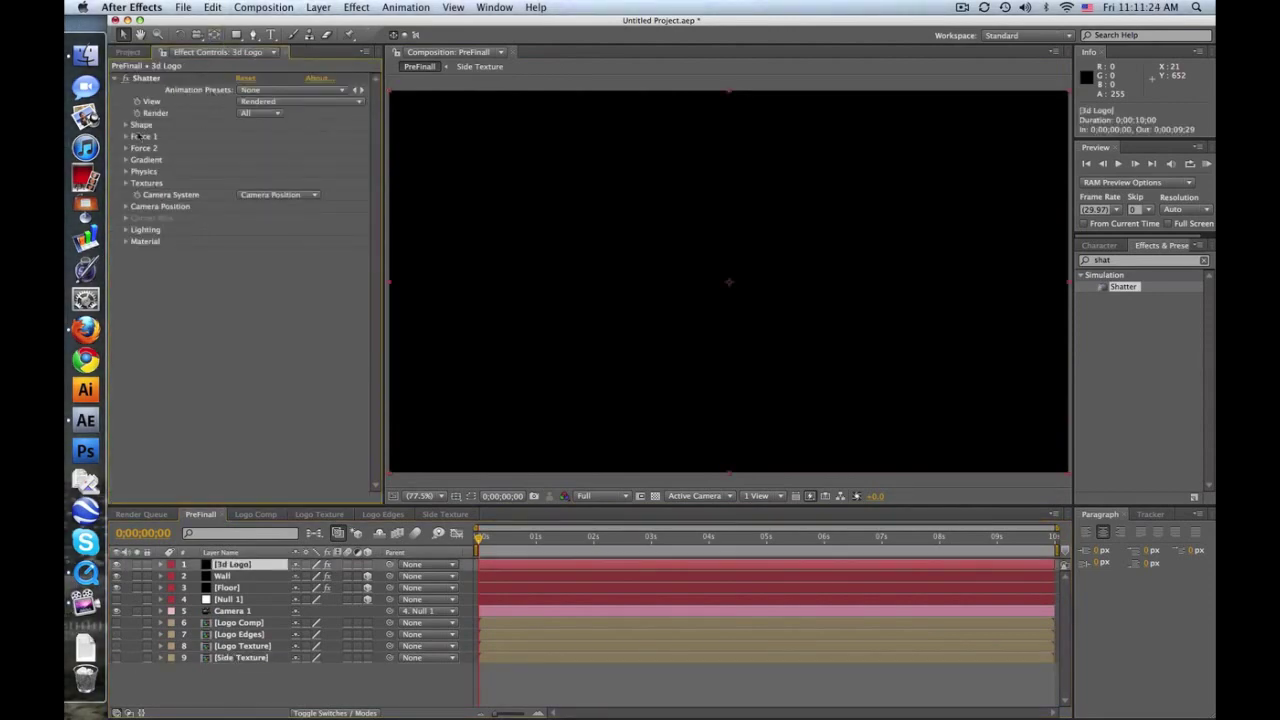
pyautogui.click(125, 125)
pyautogui.click(282, 138)
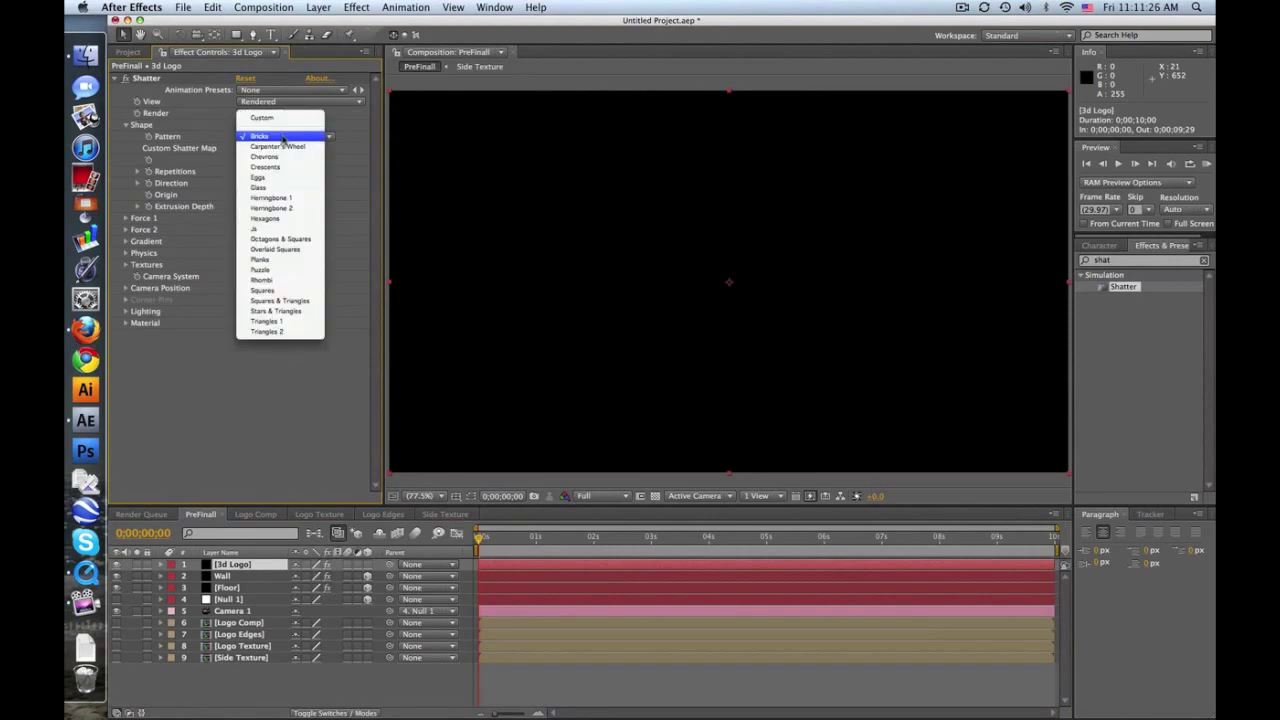
pyautogui.click(281, 119)
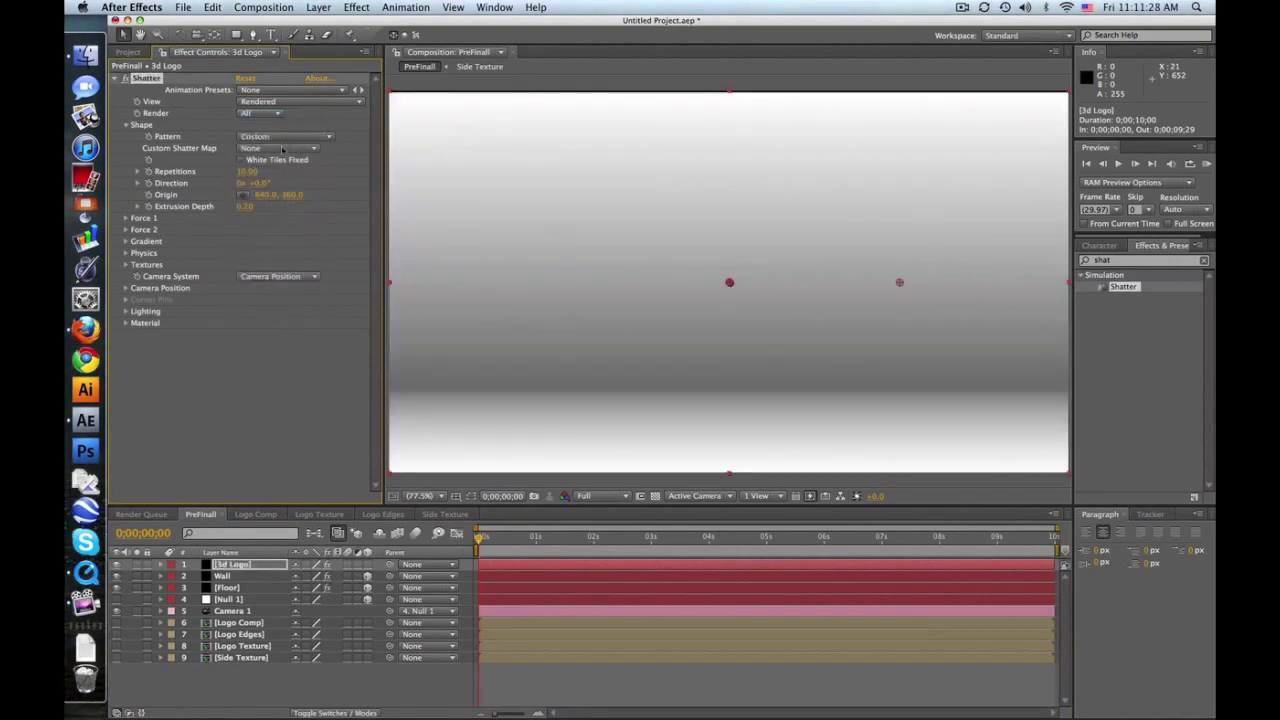
pyautogui.click(282, 148)
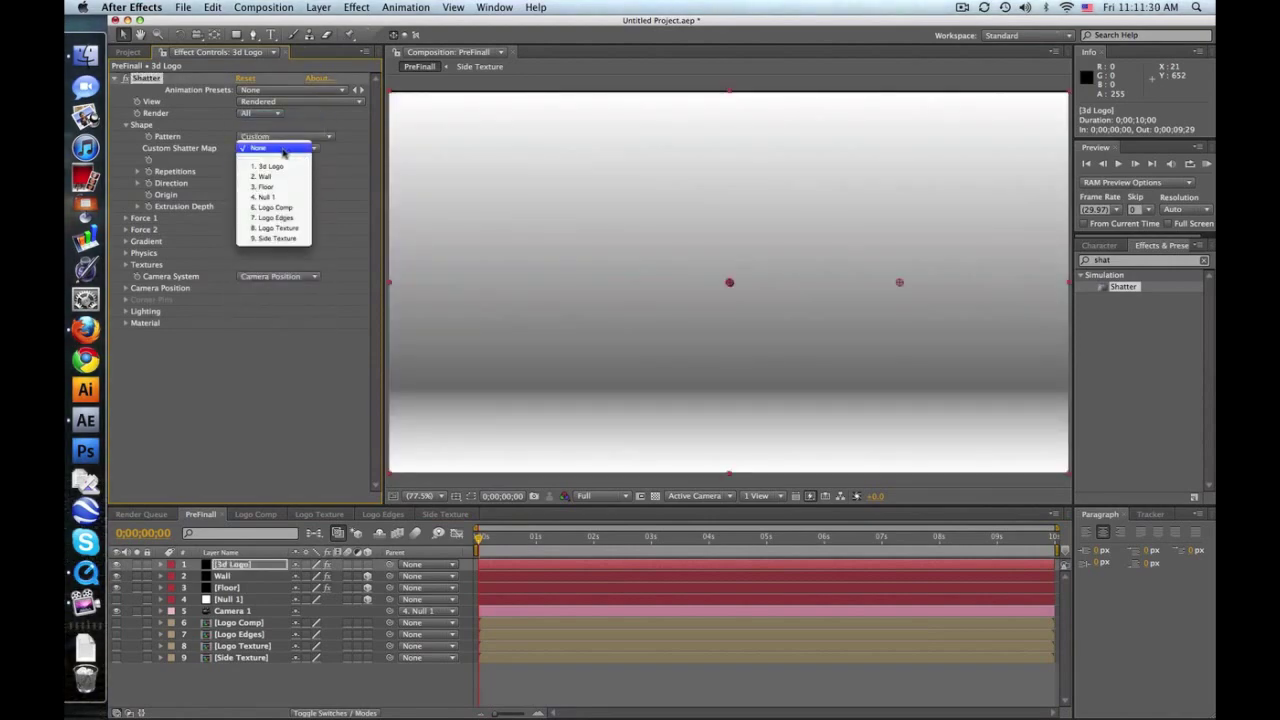
pyautogui.click(296, 207)
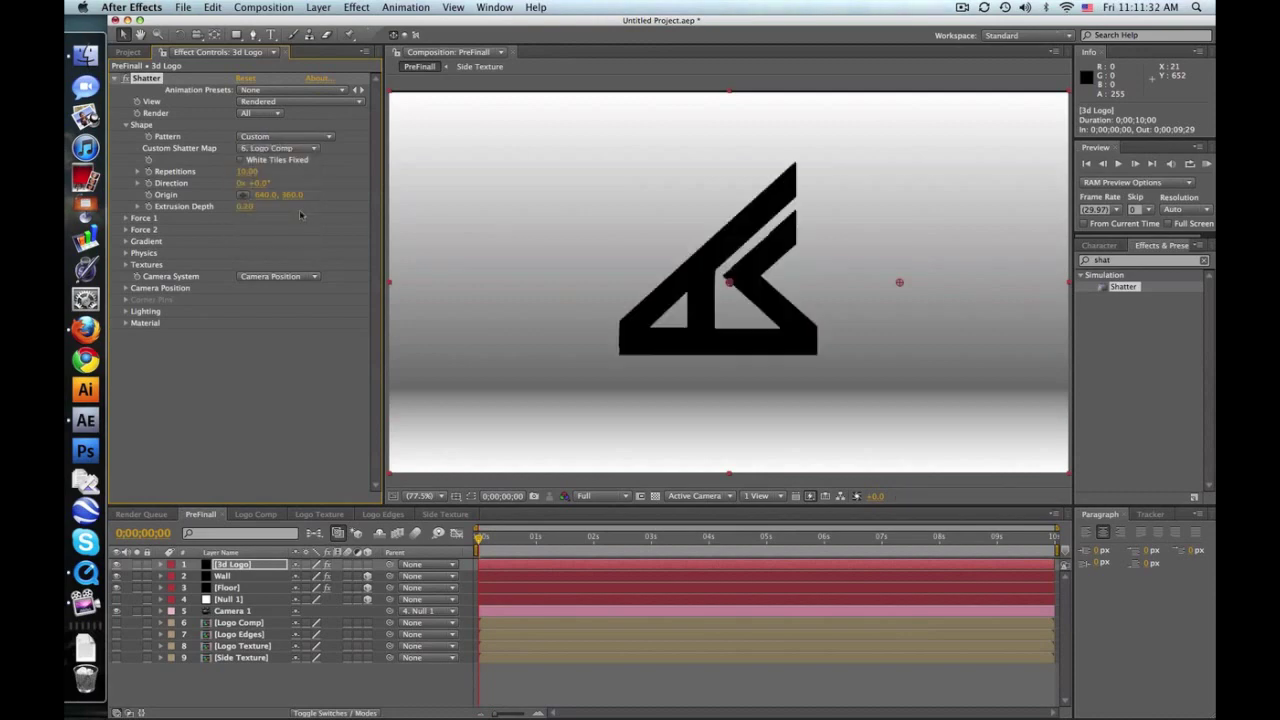
# Step: Preview the shatter animation, lower the composition's preview resolution to Quarter and return to the first frame
pyautogui.click(484, 539)
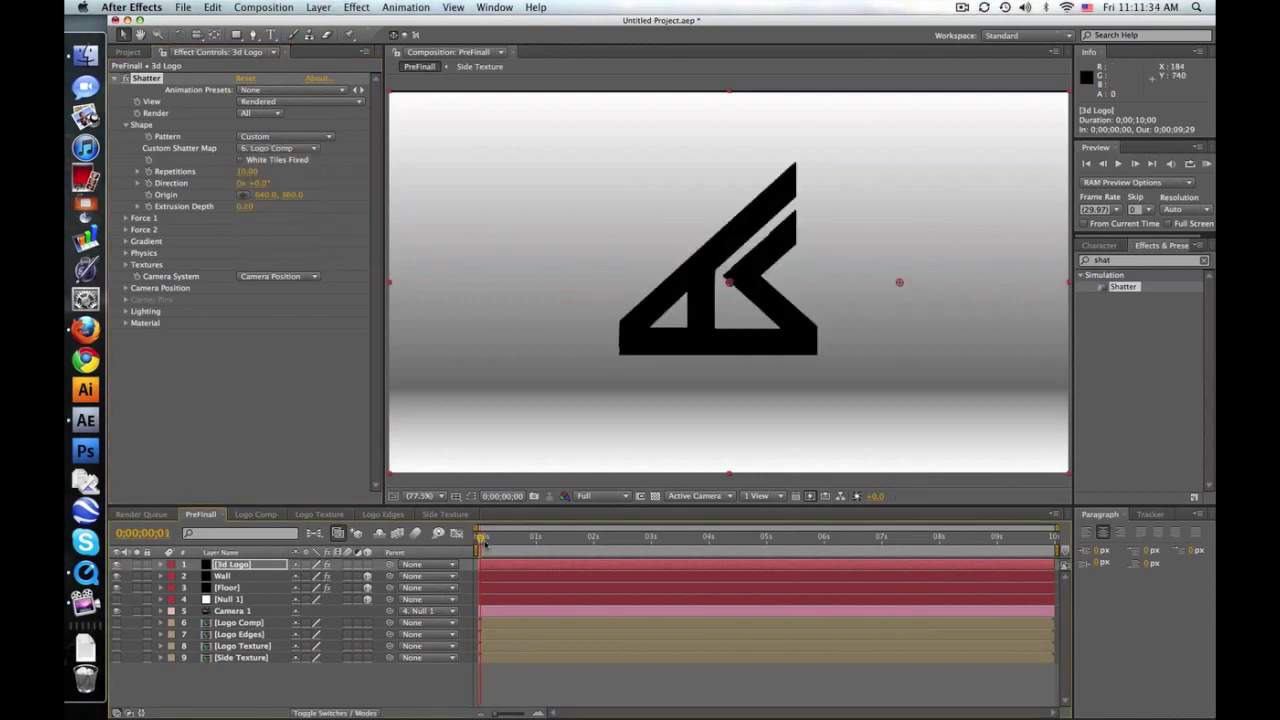
pyautogui.moveTo(508, 541); pyautogui.dragTo(548, 535)
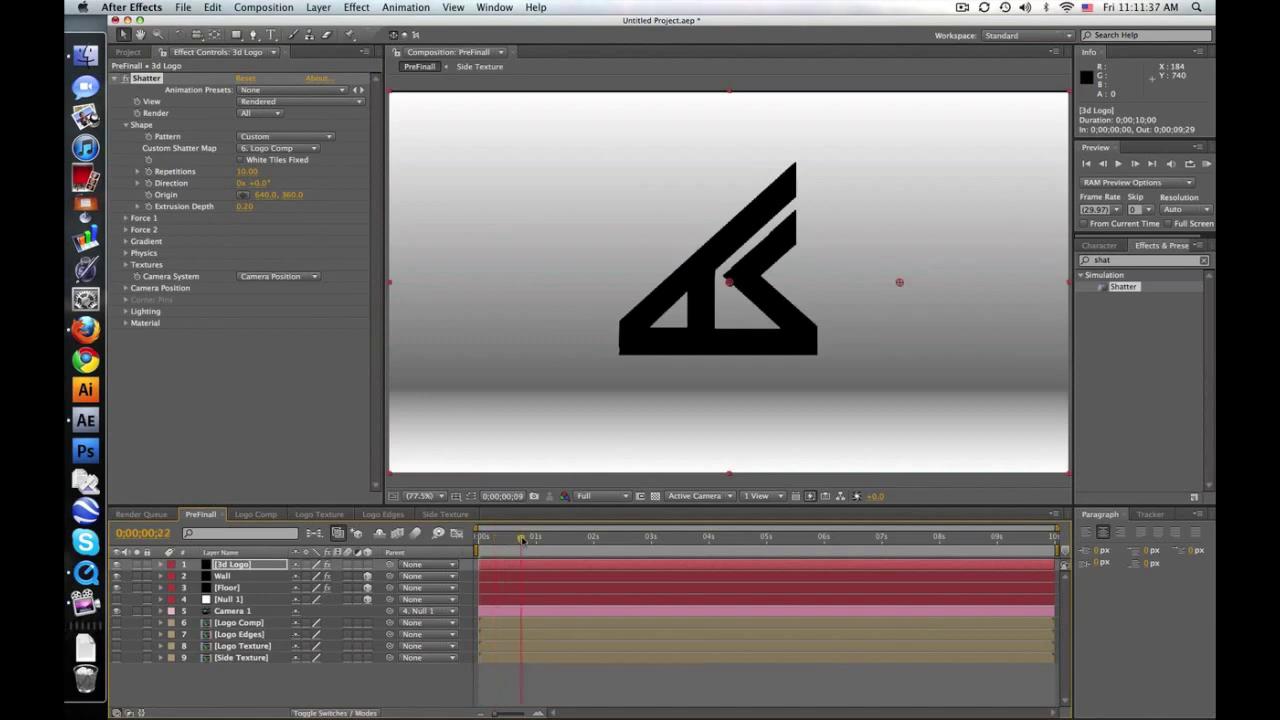
pyautogui.click(603, 496)
pyautogui.click(606, 566)
pyautogui.moveTo(521, 539); pyautogui.dragTo(480, 539)
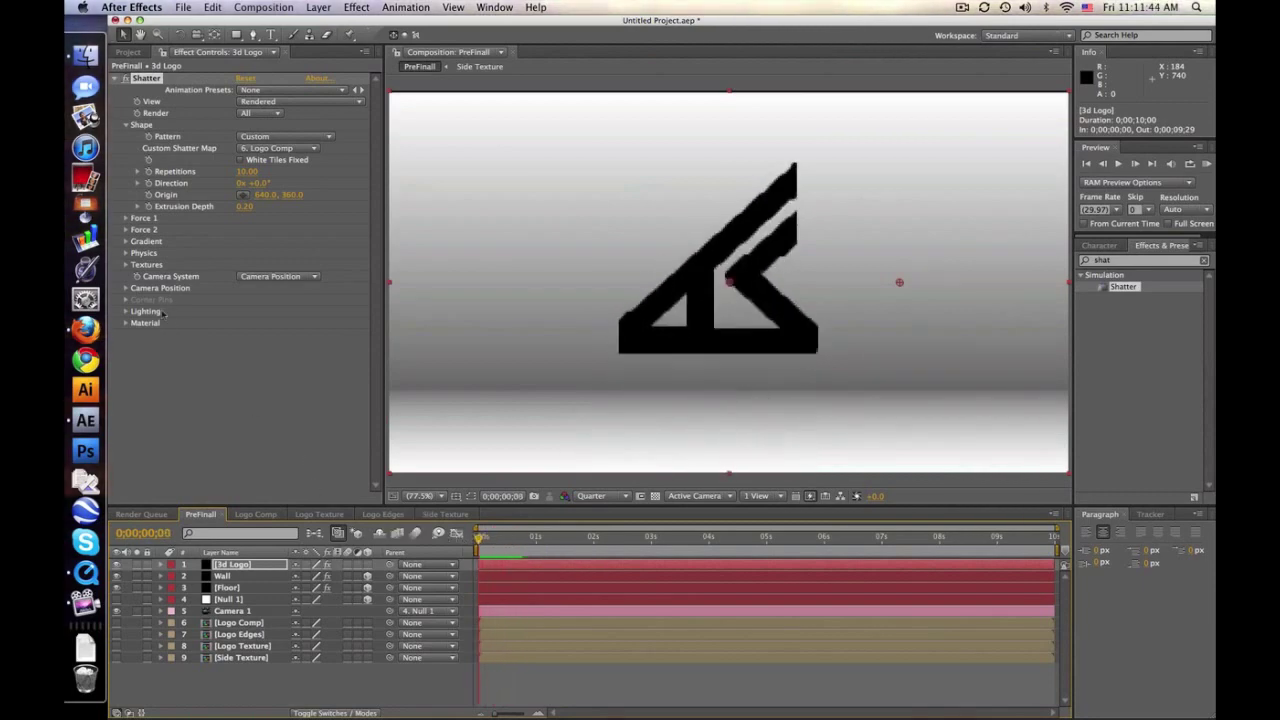
# Step: Set Shatter's Force 1 Depth, Radius and Strength and the Physics Gravity to 0, and scrub to check the logo
pyautogui.click(126, 218)
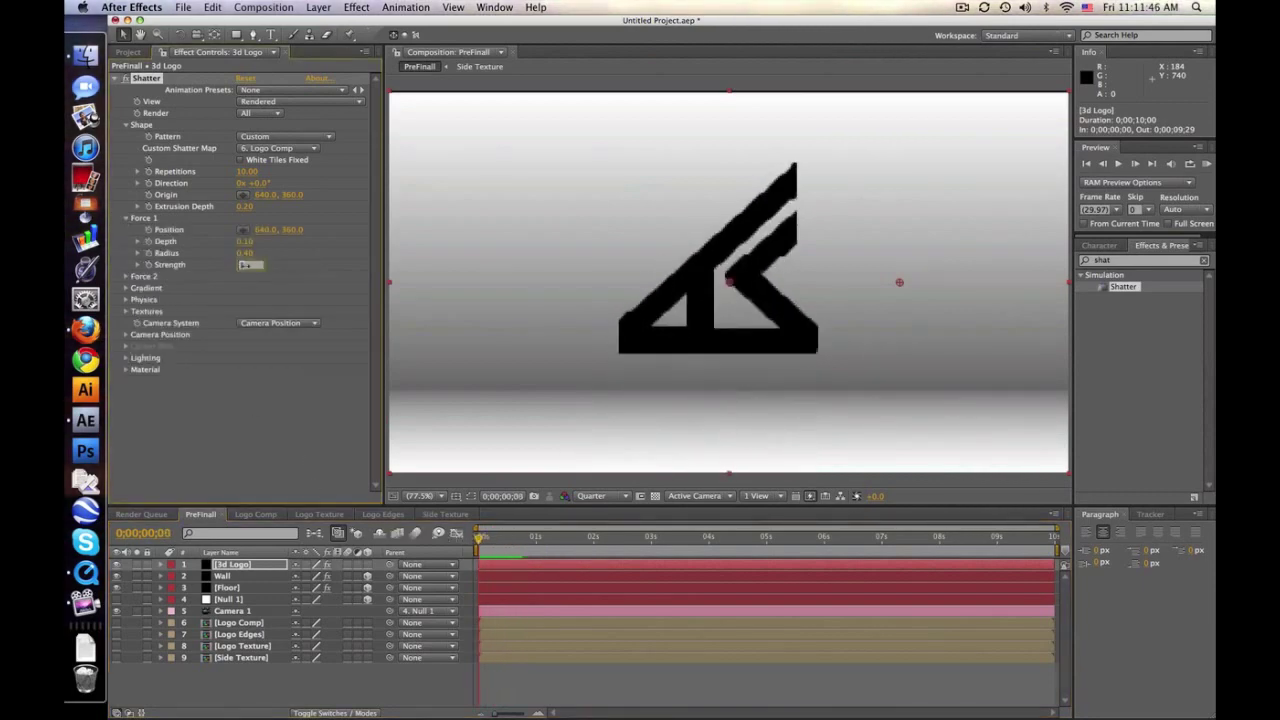
pyautogui.write('0')
pyautogui.press('Return')
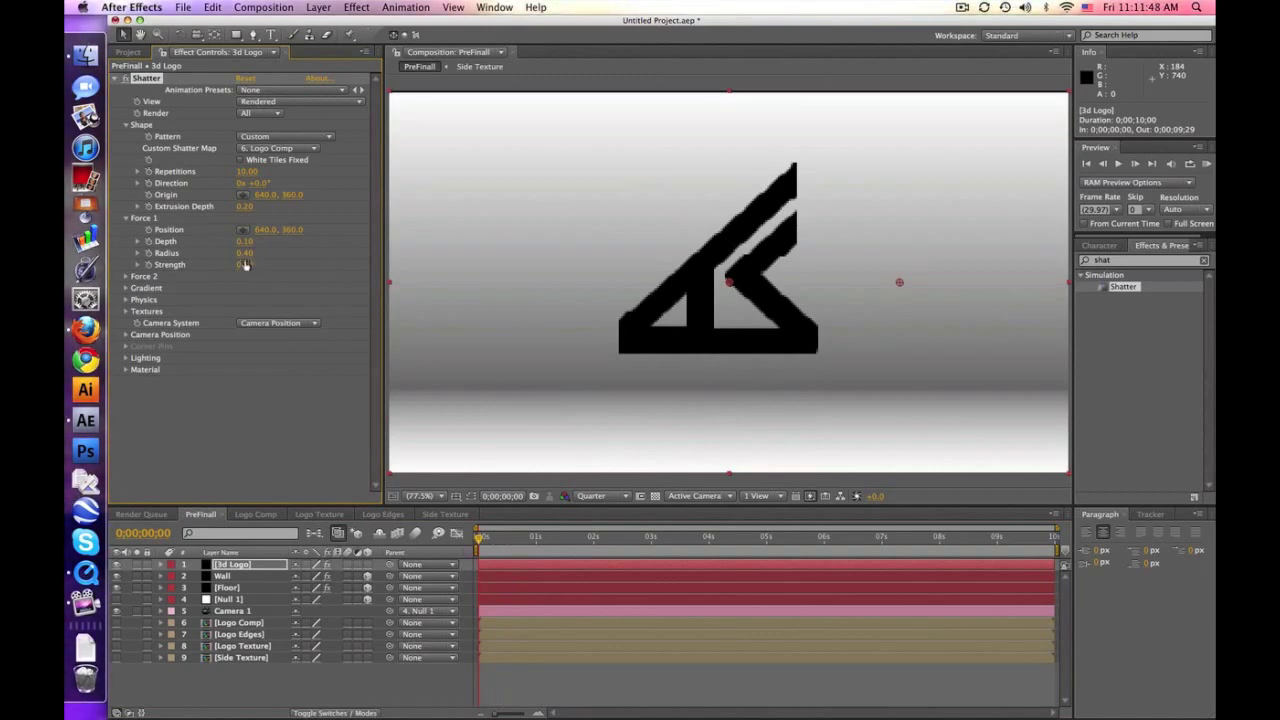
pyautogui.click(126, 300)
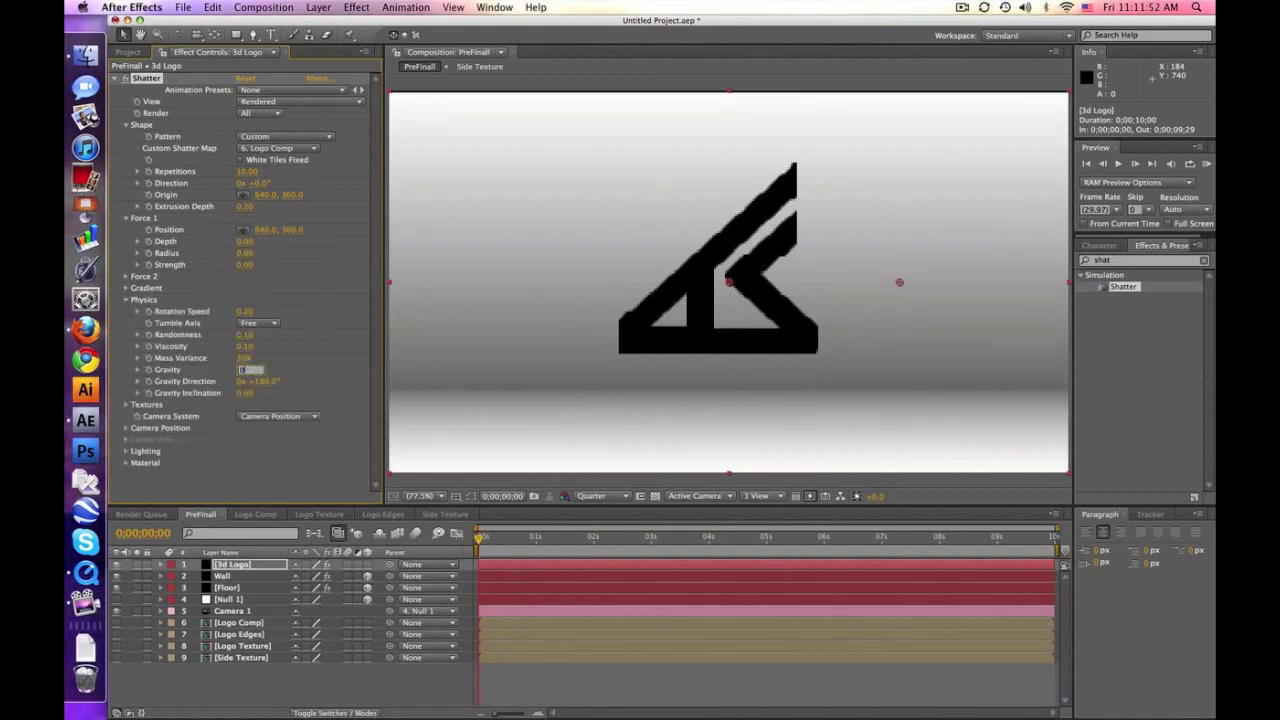
pyautogui.click(480, 538)
pyautogui.moveTo(480, 538); pyautogui.dragTo(511, 538)
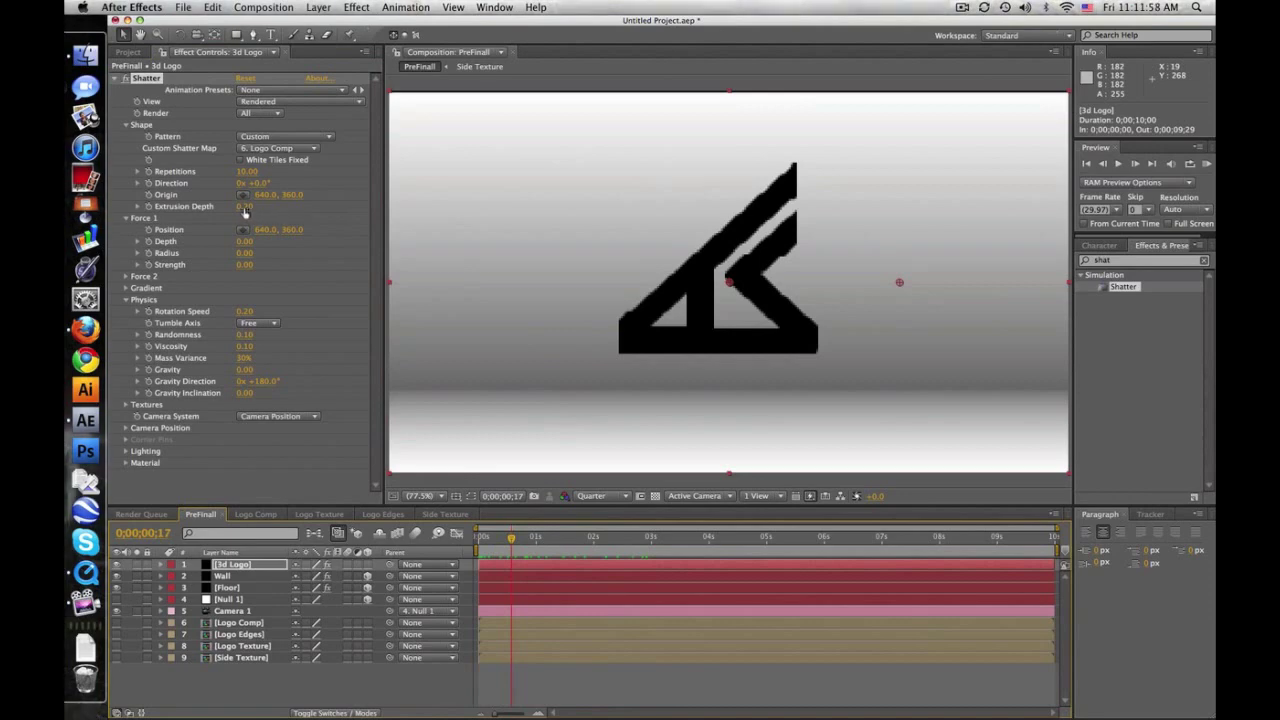
# Step: Try a much larger Extrusion Depth with a slight camera Y Rotation, and reset the Y Rotation to 0
pyautogui.moveTo(244, 212)
pyautogui.mouseDown()
pyautogui.moveTo(980, 237)
pyautogui.moveTo(505, 268)
pyautogui.mouseUp()
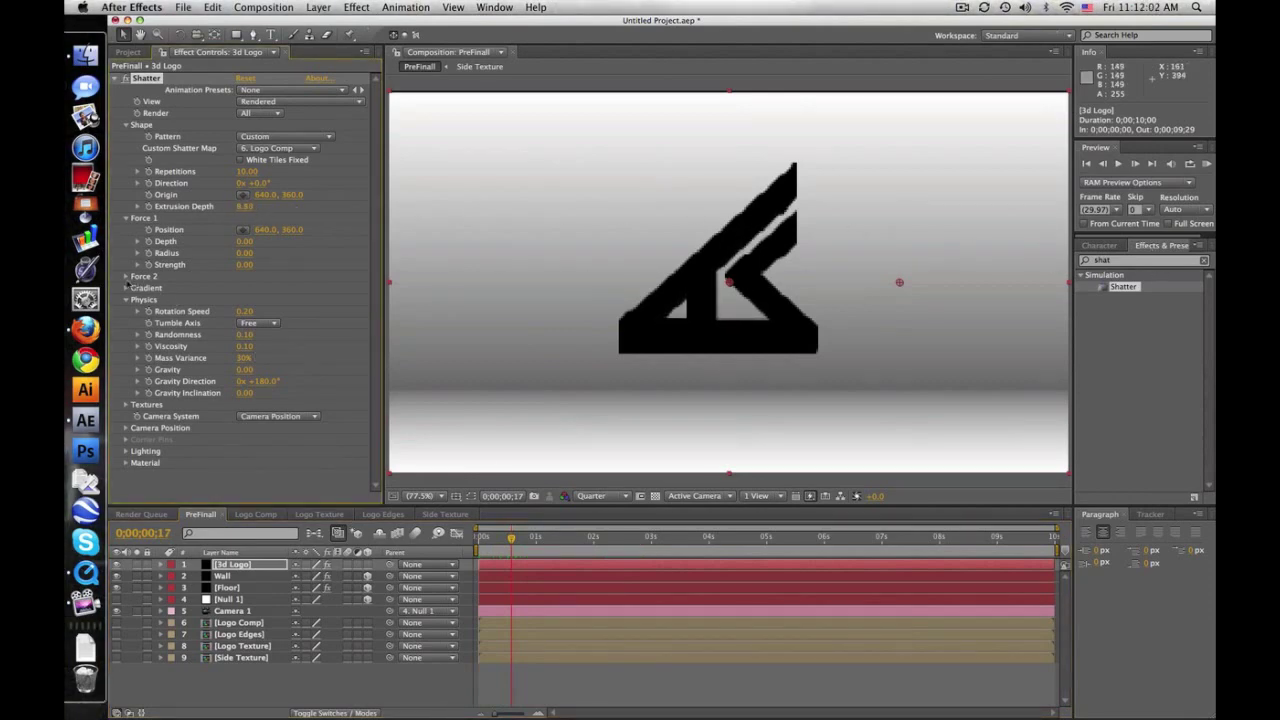
pyautogui.click(126, 427)
pyautogui.scroll(-1, 150, 428)
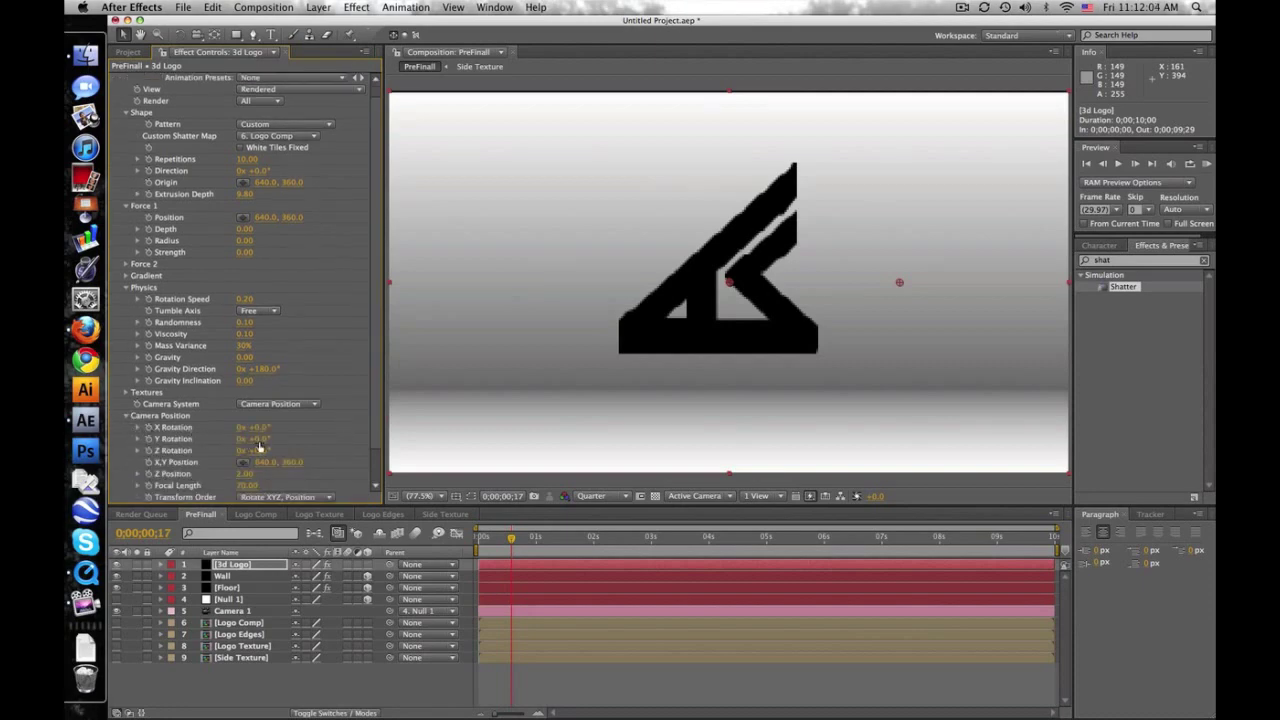
pyautogui.scroll(-1, 259, 447)
pyautogui.moveTo(252, 413); pyautogui.dragTo(264, 450)
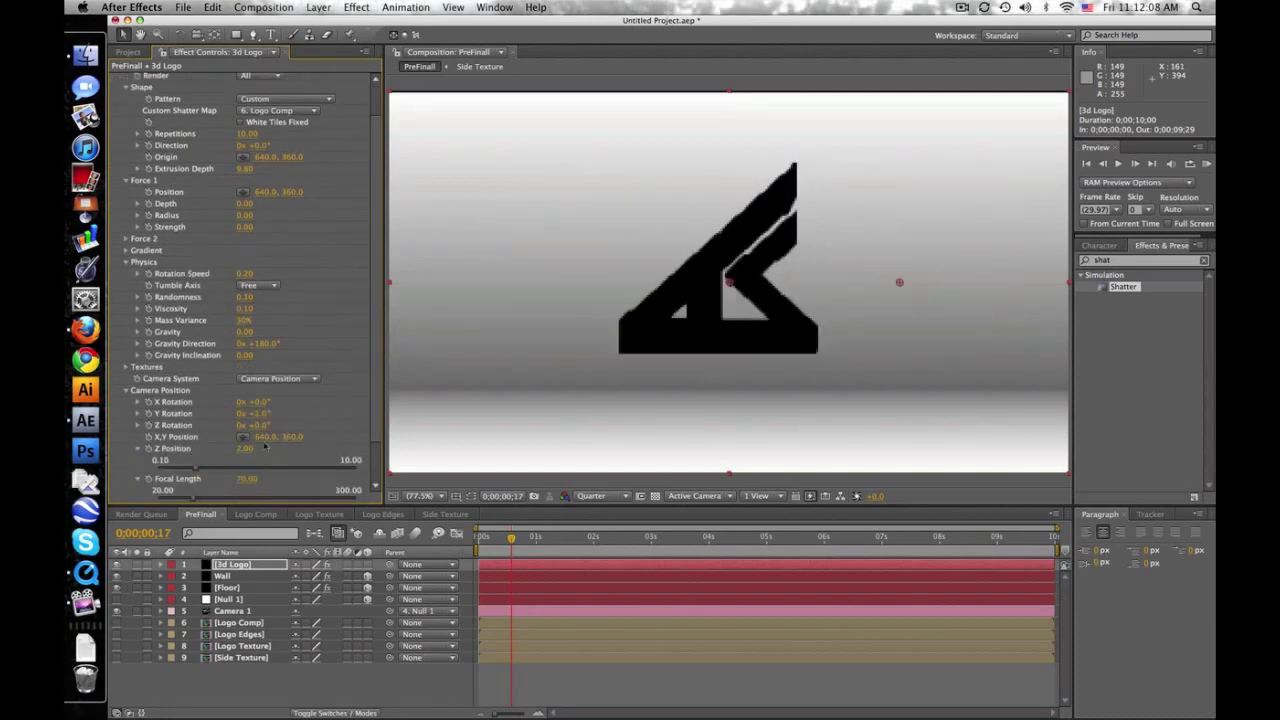
pyautogui.write('0')
pyautogui.press('Return')
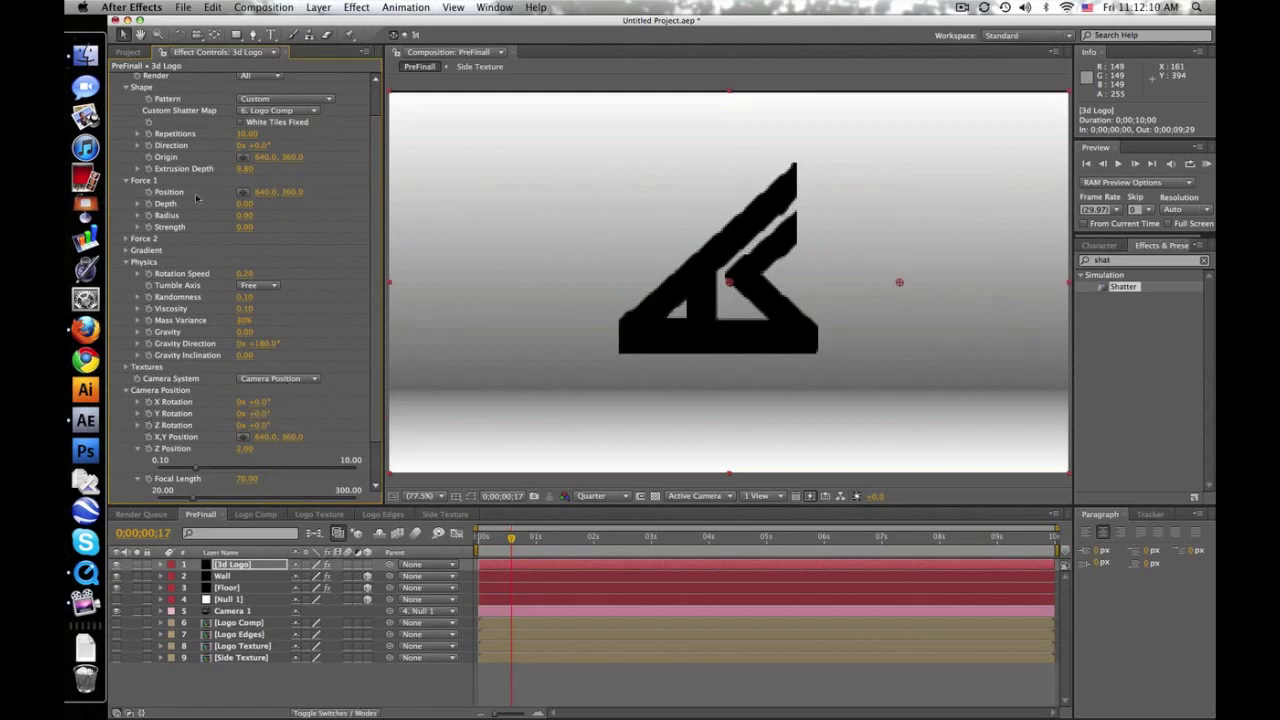
# Step: Set Shatter's Extrusion Depth to 1 and keep the Force 1 Strength at 0
pyautogui.click(245, 228)
pyautogui.write('0')
pyautogui.press('Return')
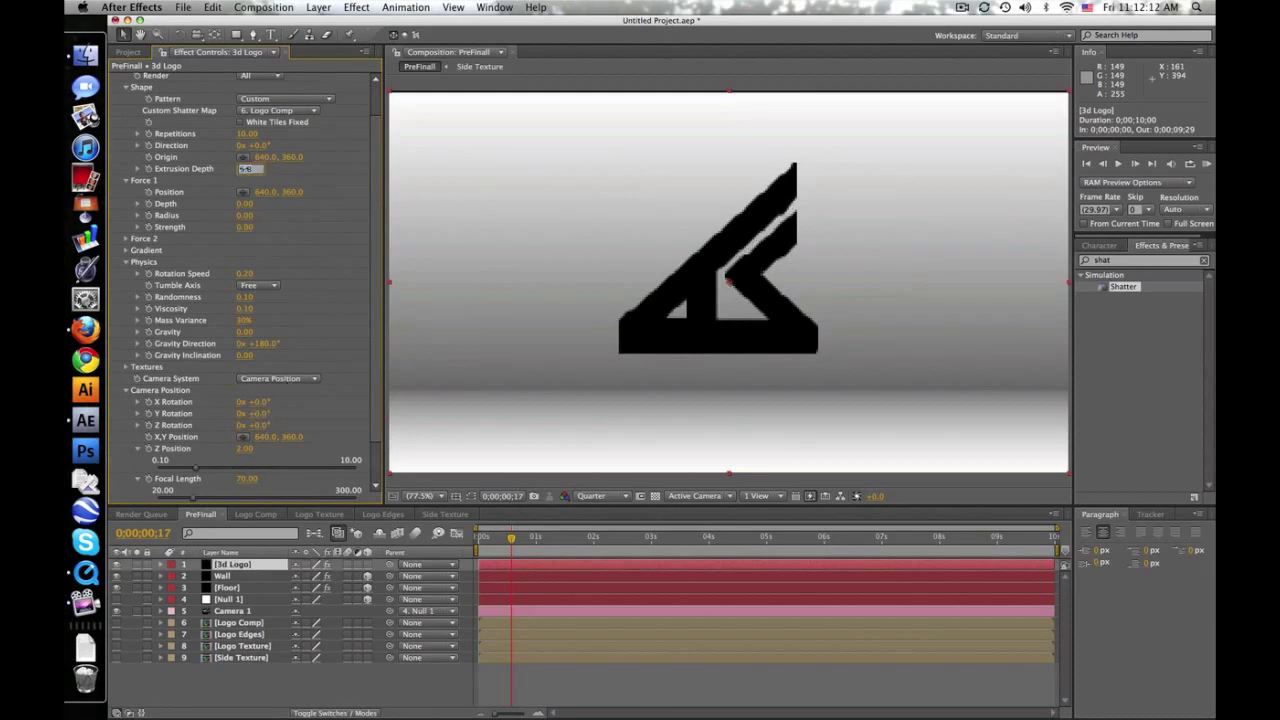
pyautogui.write('1')
pyautogui.press('Return')
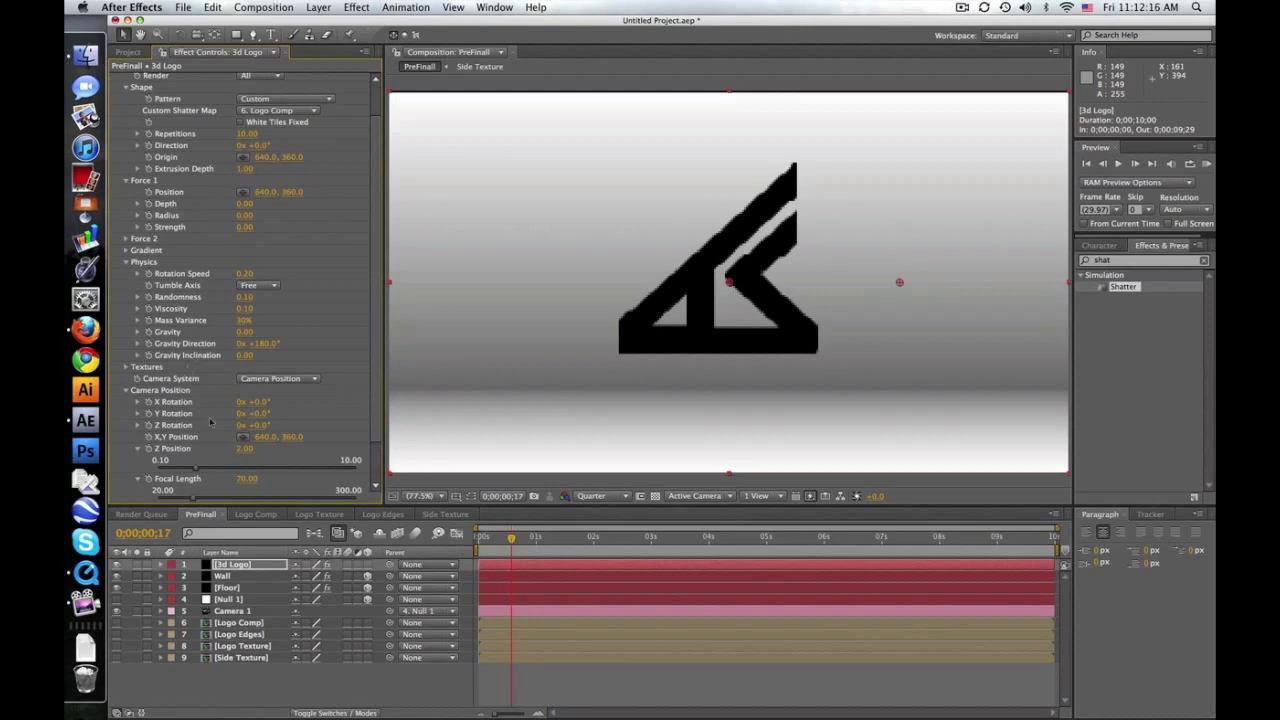
# Step: Match Shatter's Focal Length to Camera 1's 35 mm lens and reduce the Camera Position's Z Position to 1.04
pyautogui.scroll(-2, 378, 395)
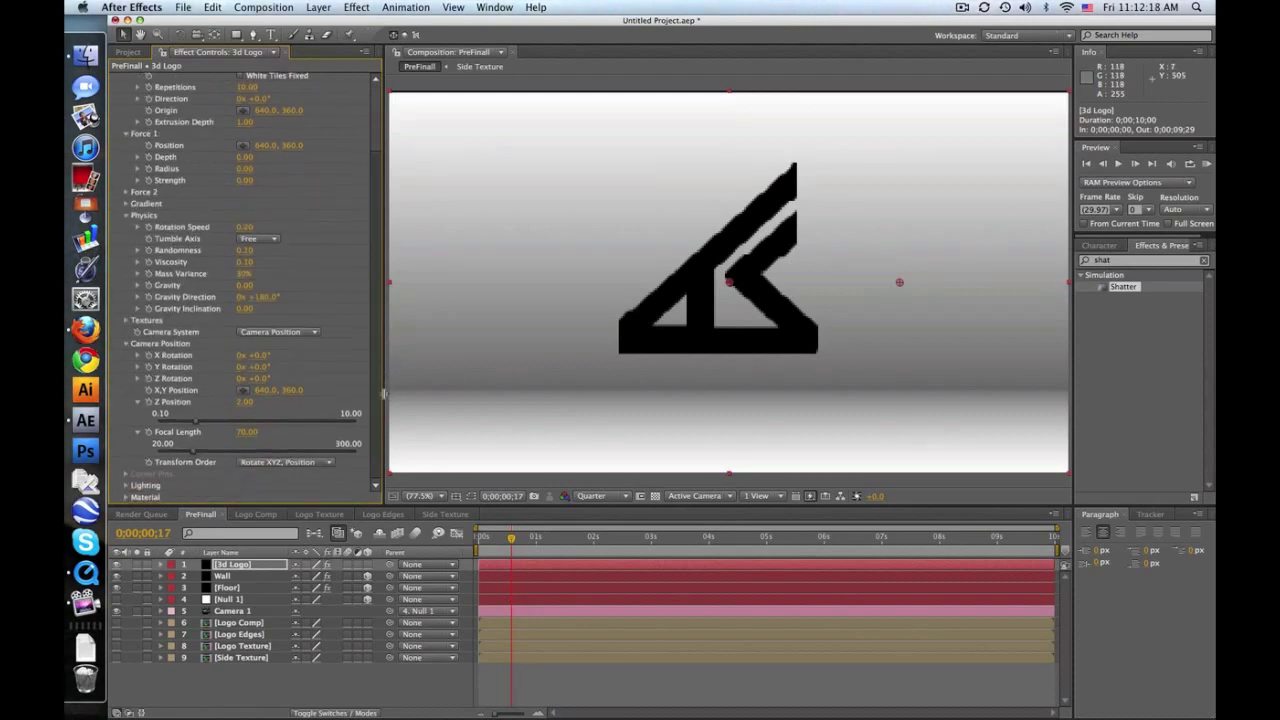
pyautogui.click(240, 611)
pyautogui.click(327, 7)
pyautogui.click(335, 37)
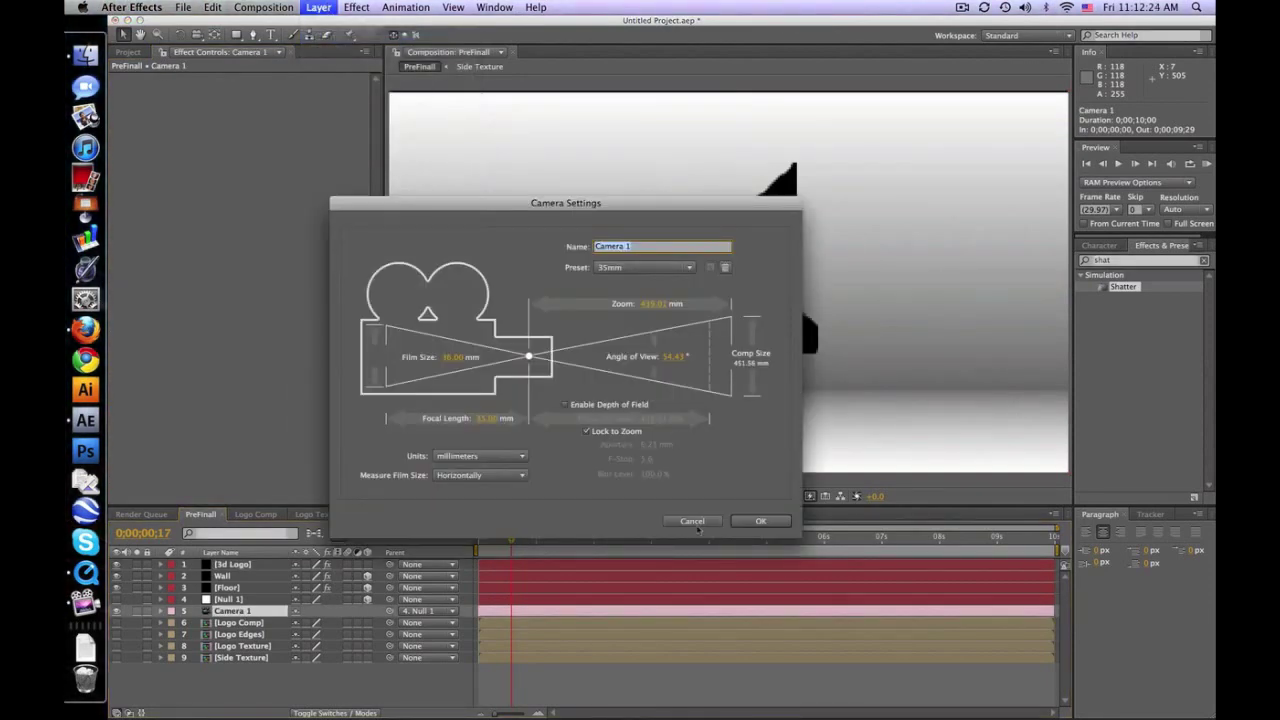
pyautogui.click(697, 524)
pyautogui.click(251, 564)
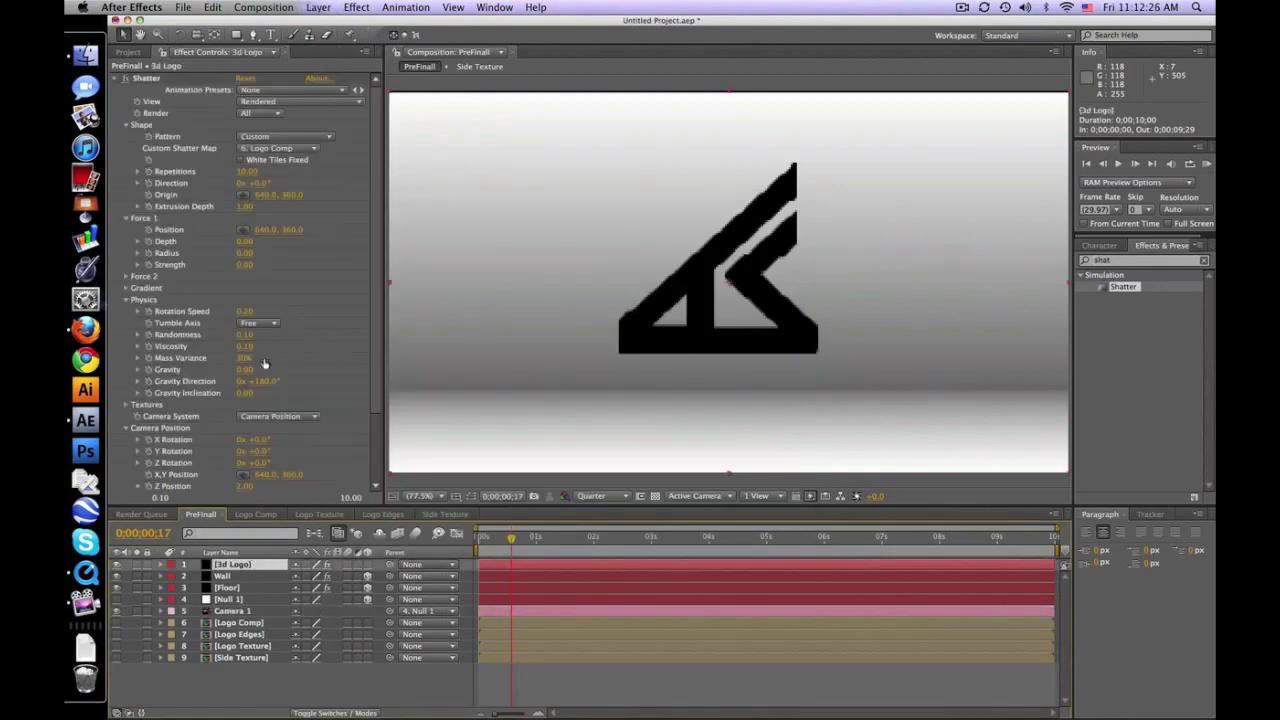
pyautogui.scroll(-5, 284, 363)
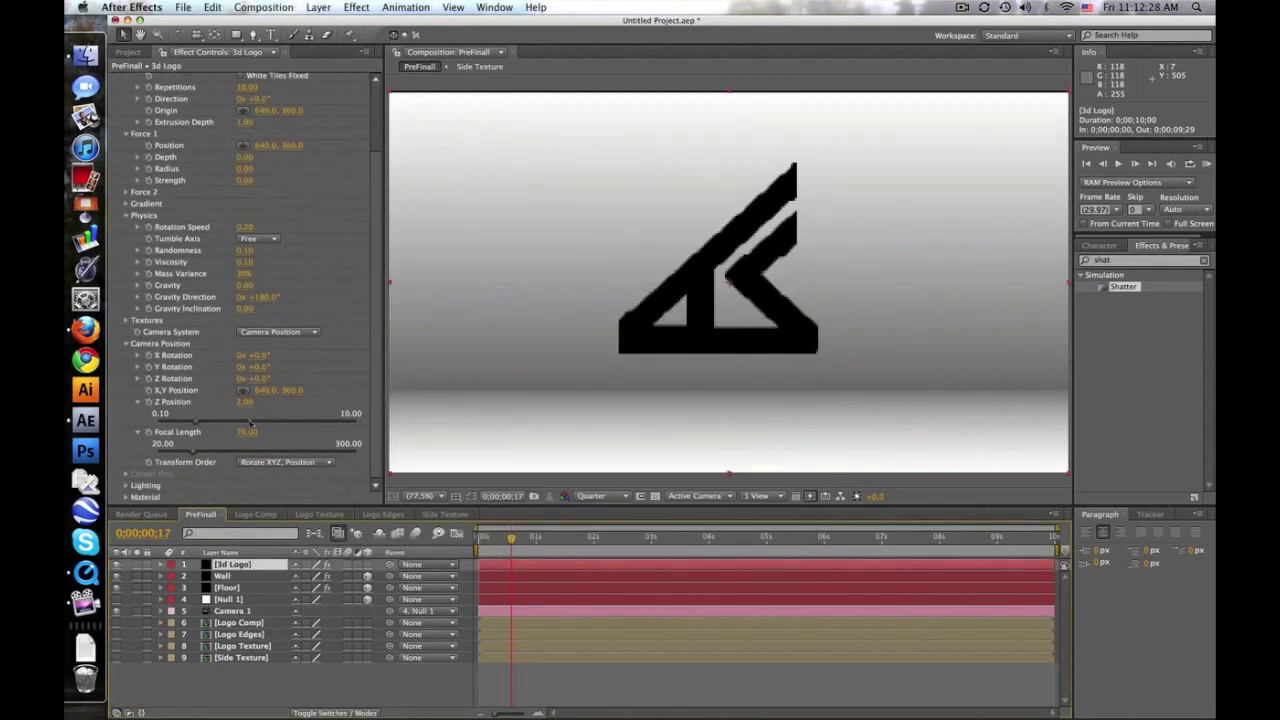
pyautogui.press('Return')
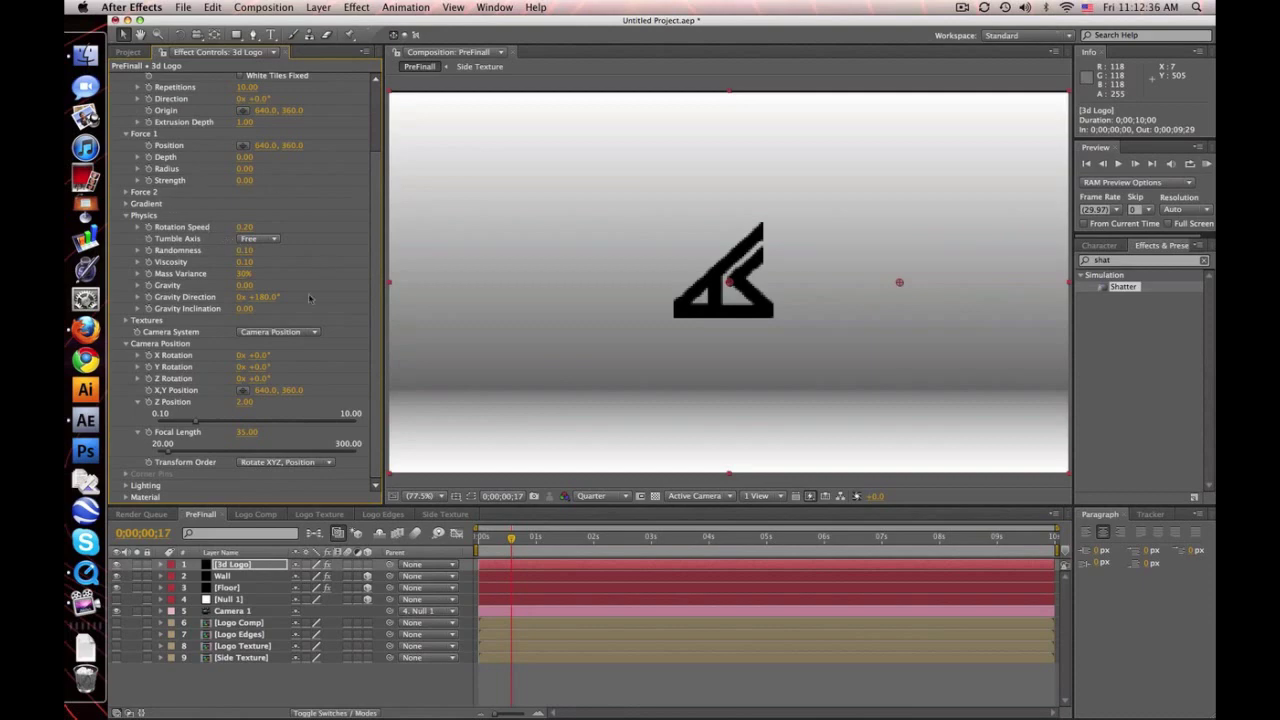
pyautogui.moveTo(244, 402); pyautogui.dragTo(179, 402)
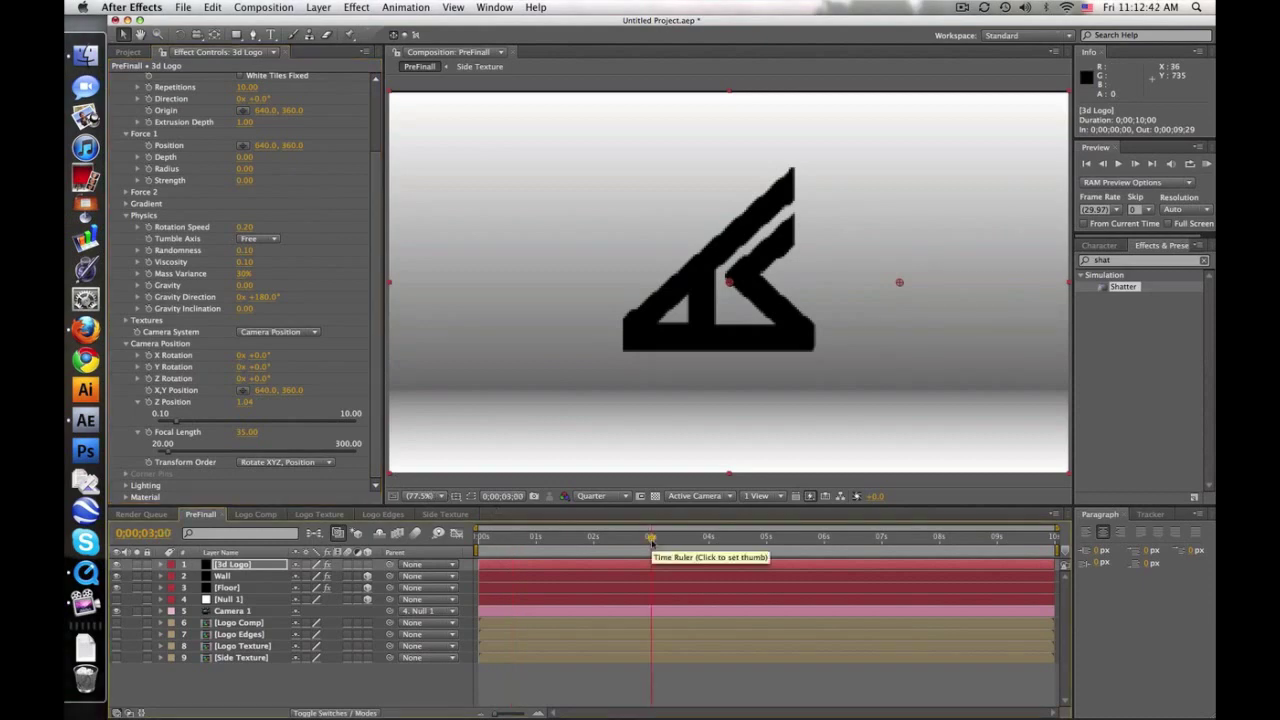
# Step: Enable keyframes for Shatter's X, Y and Z Rotation and Z Position at 4 seconds
pyautogui.click(708, 539)
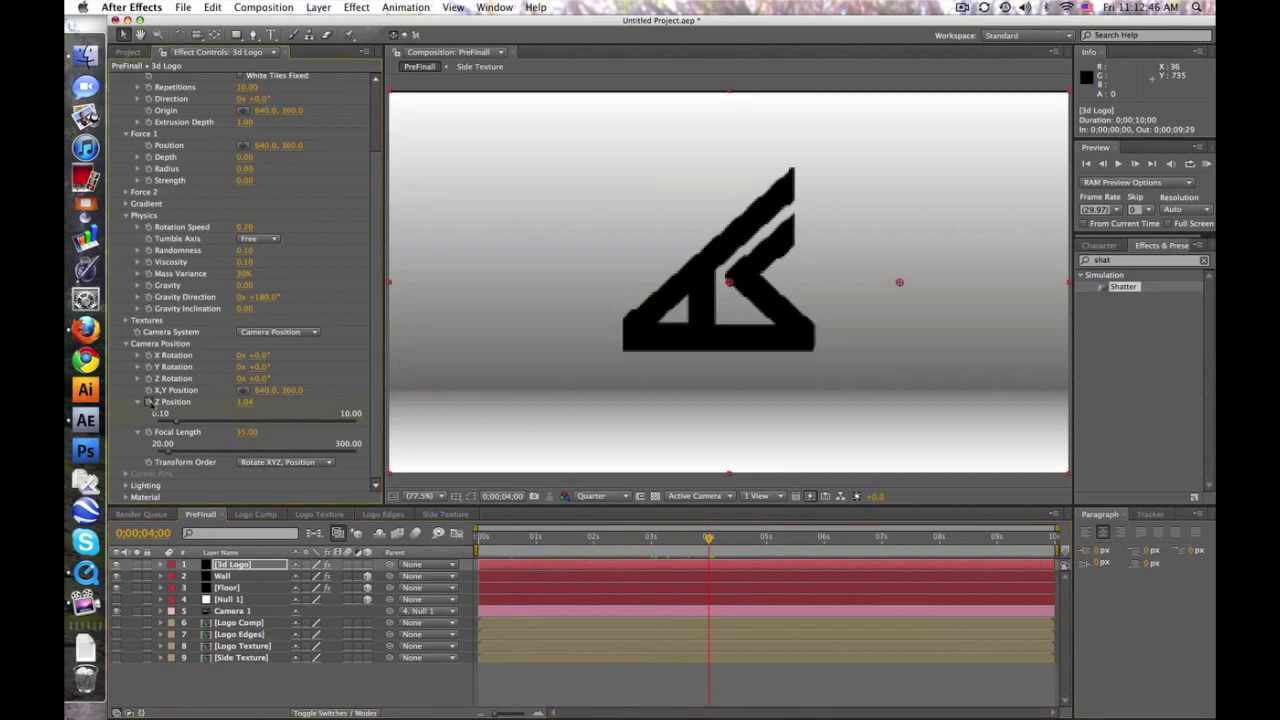
pyautogui.click(148, 366)
pyautogui.click(148, 355)
pyautogui.click(148, 378)
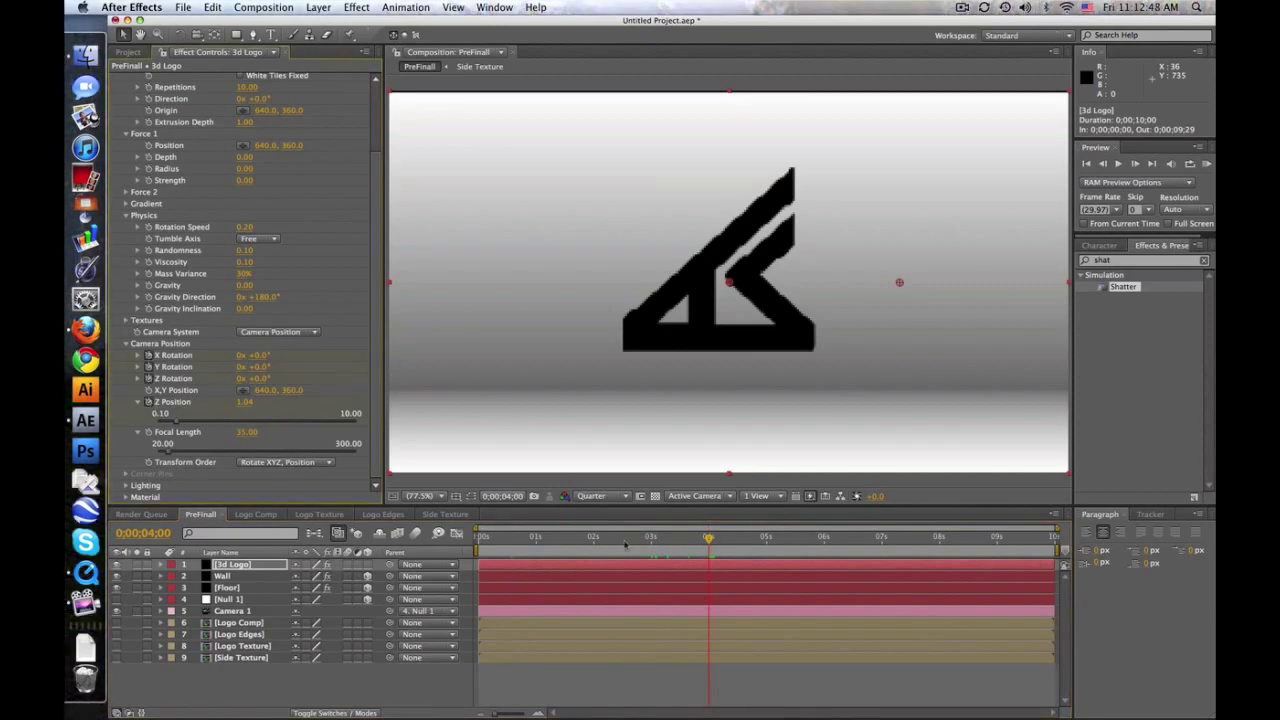
# Step: At the first frame, keyframe Shatter's X, Y and Z Rotation at 45° and lower the Z Position
pyautogui.moveTo(708, 538); pyautogui.dragTo(479, 538)
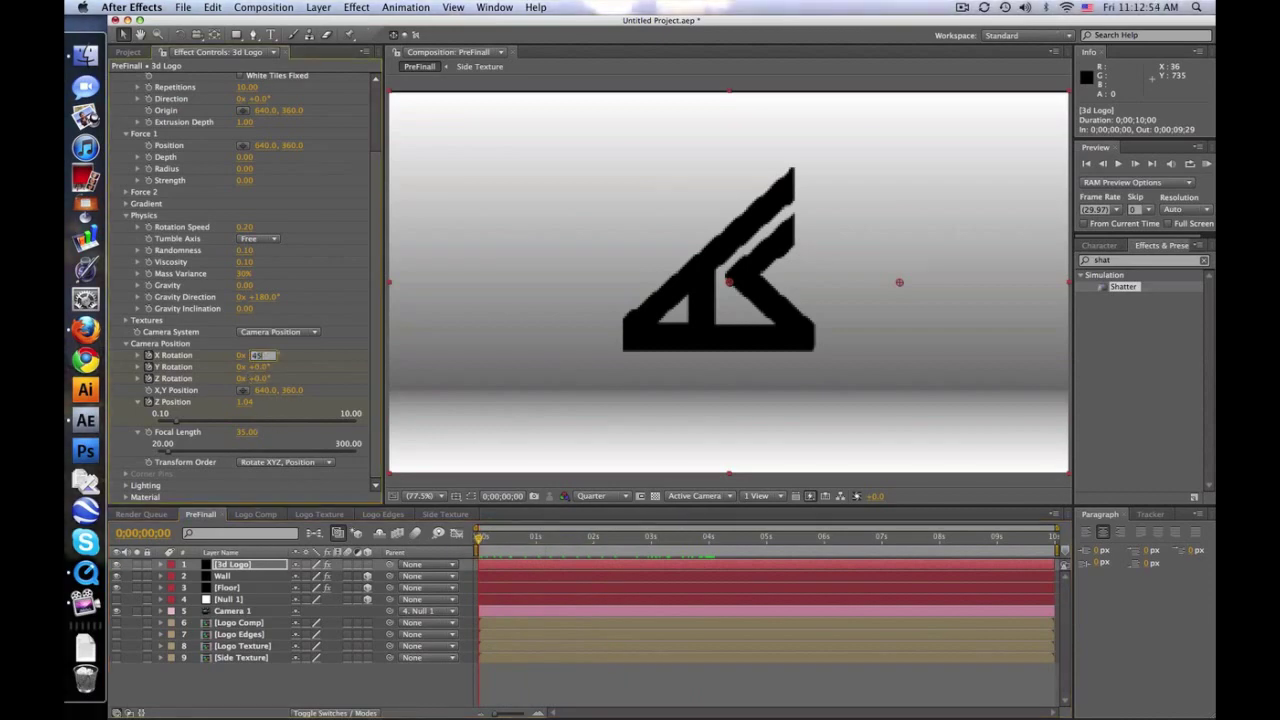
pyautogui.press('Return')
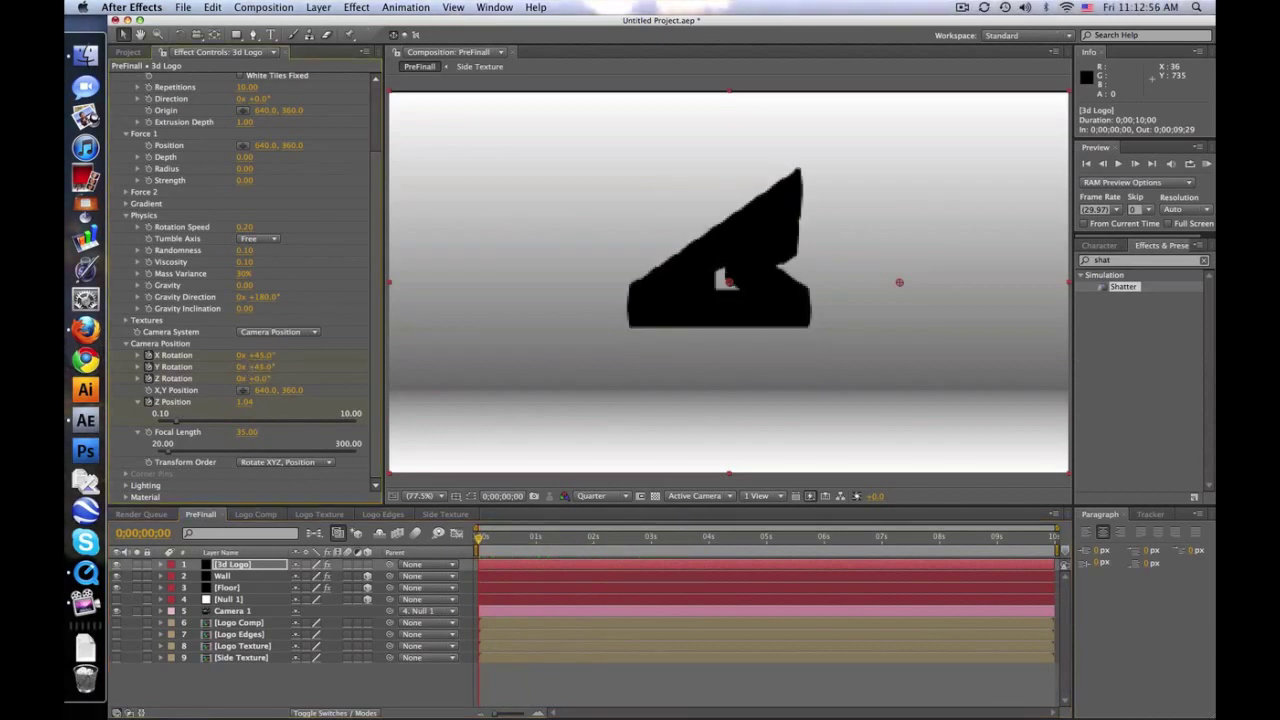
pyautogui.write('45')
pyautogui.press('Return')
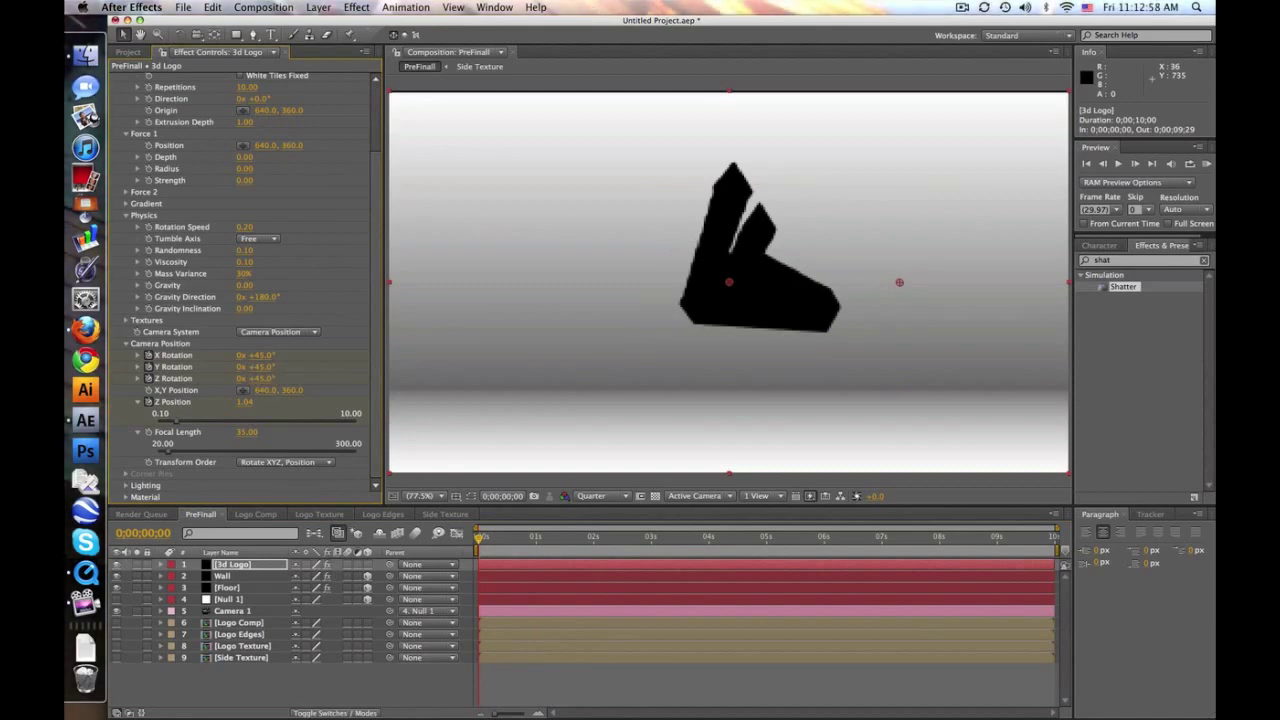
pyautogui.moveTo(244, 407); pyautogui.dragTo(160, 403)
# Step: Scrub the logo animation to about 3 seconds and set the composition's preview resolution to Full
pyautogui.click(481, 538)
pyautogui.moveTo(481, 538); pyautogui.dragTo(647, 538)
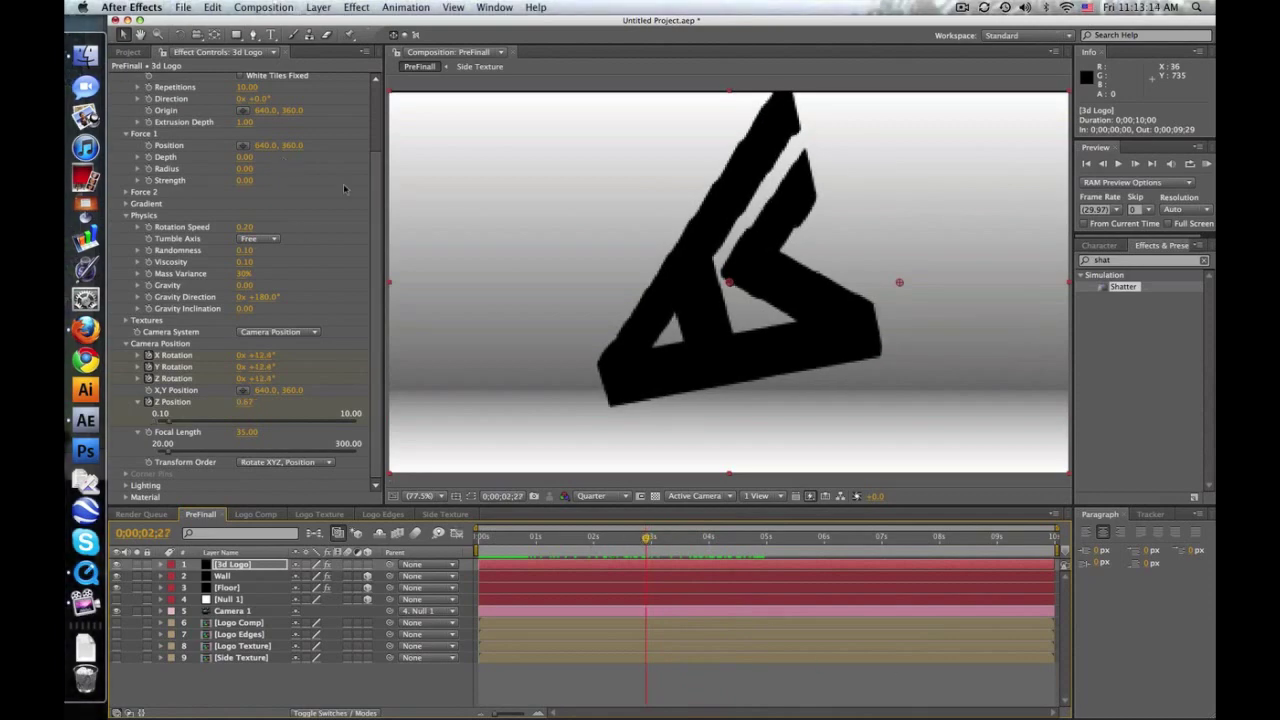
pyautogui.click(117, 78)
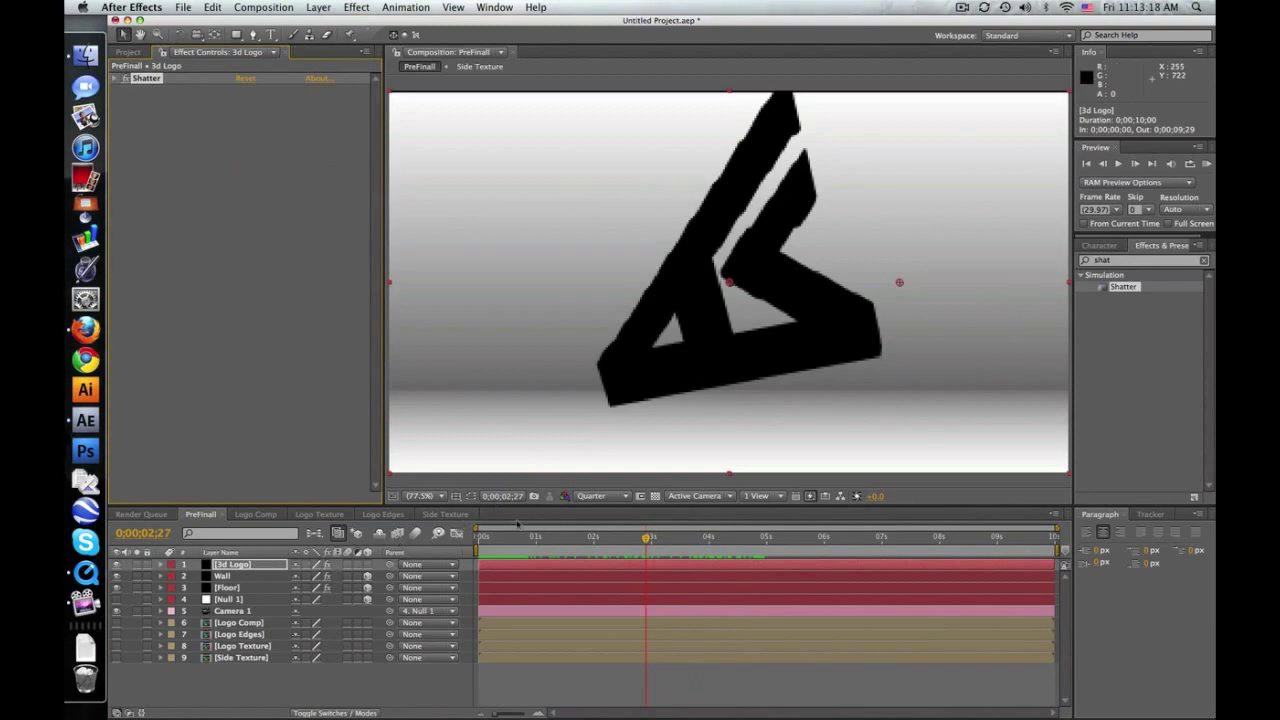
pyautogui.click(623, 497)
pyautogui.click(612, 523)
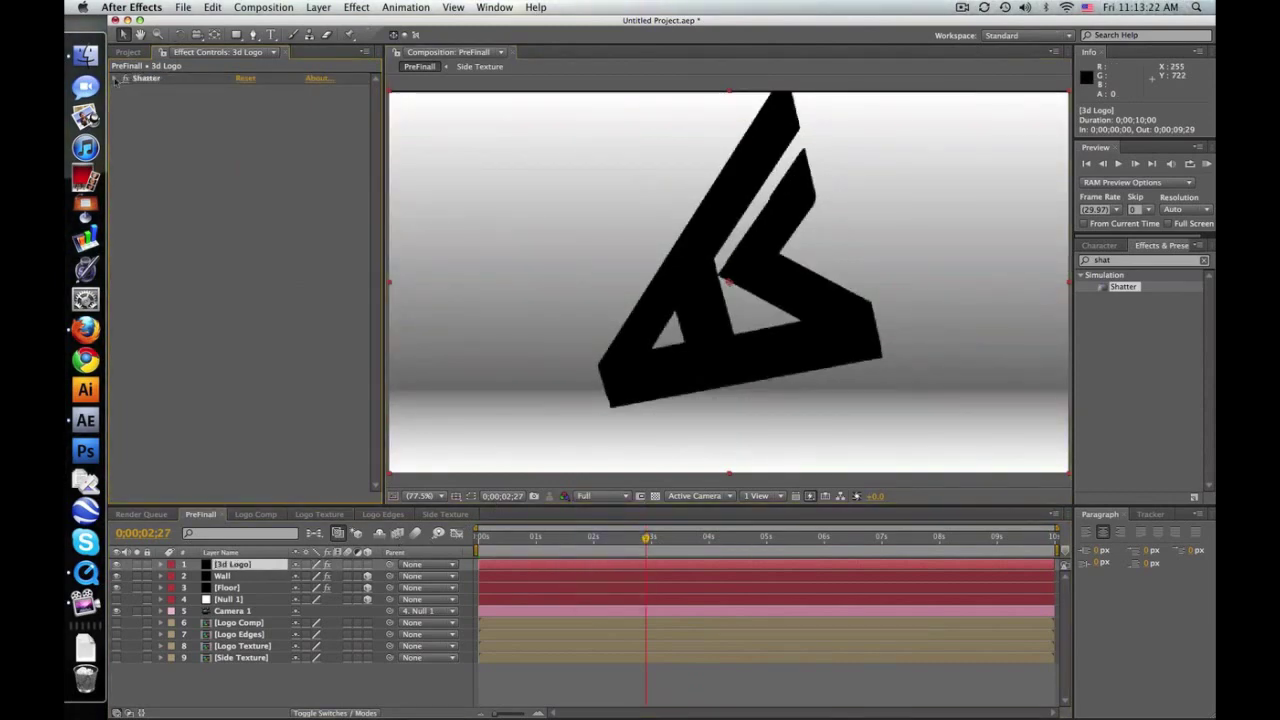
# Step: Set Shatter's front texture layer to Logo Texture and scrub back to 0;00;02;10 to check the result
pyautogui.click(115, 78)
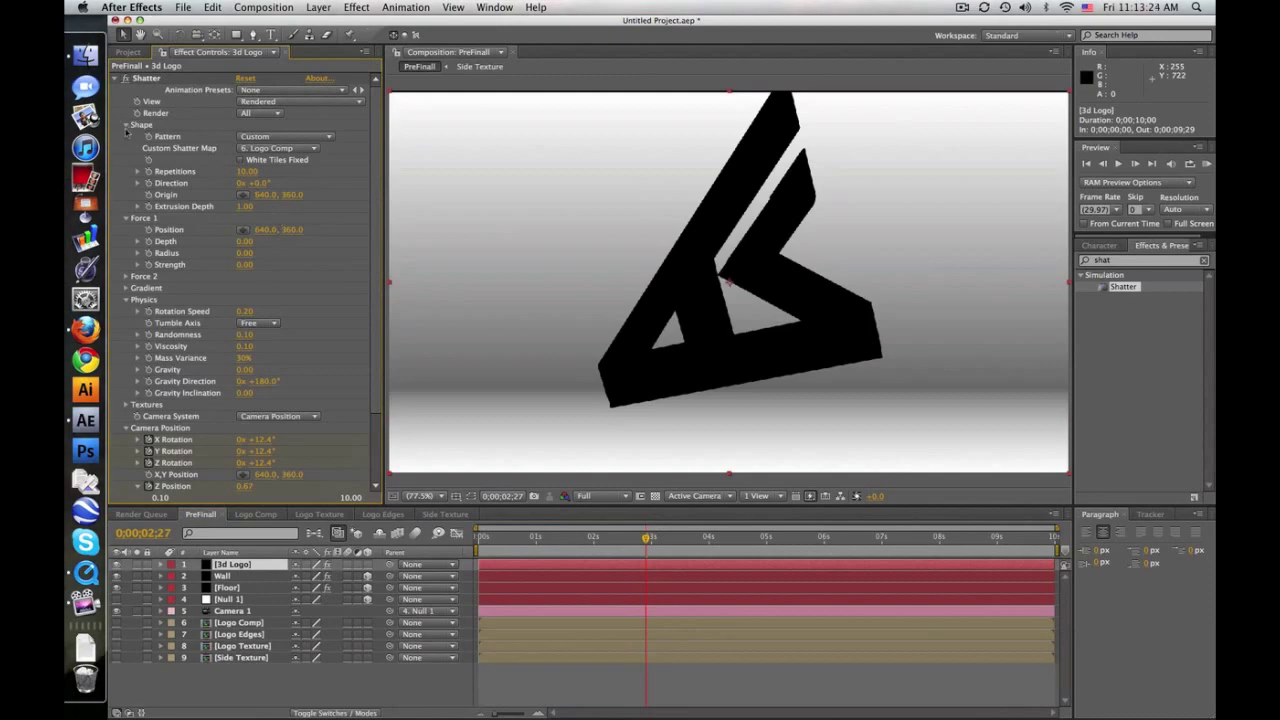
pyautogui.click(126, 126)
pyautogui.click(126, 137)
pyautogui.click(125, 172)
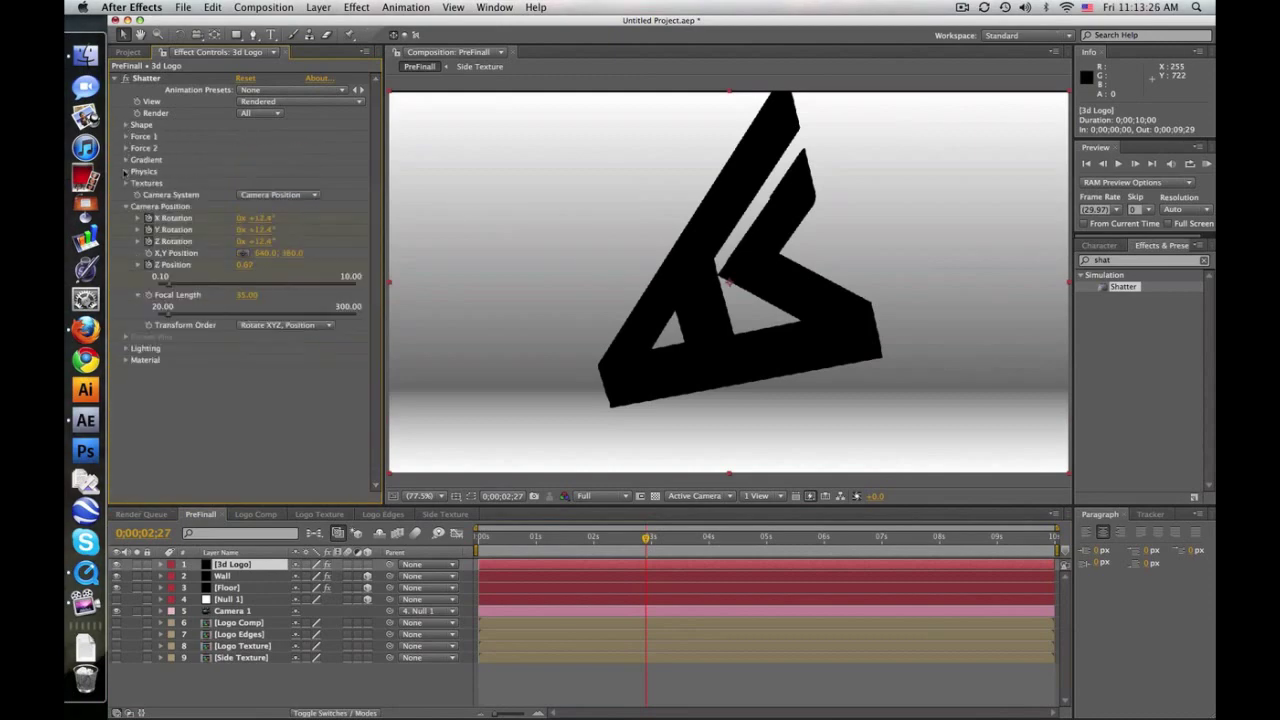
pyautogui.click(126, 184)
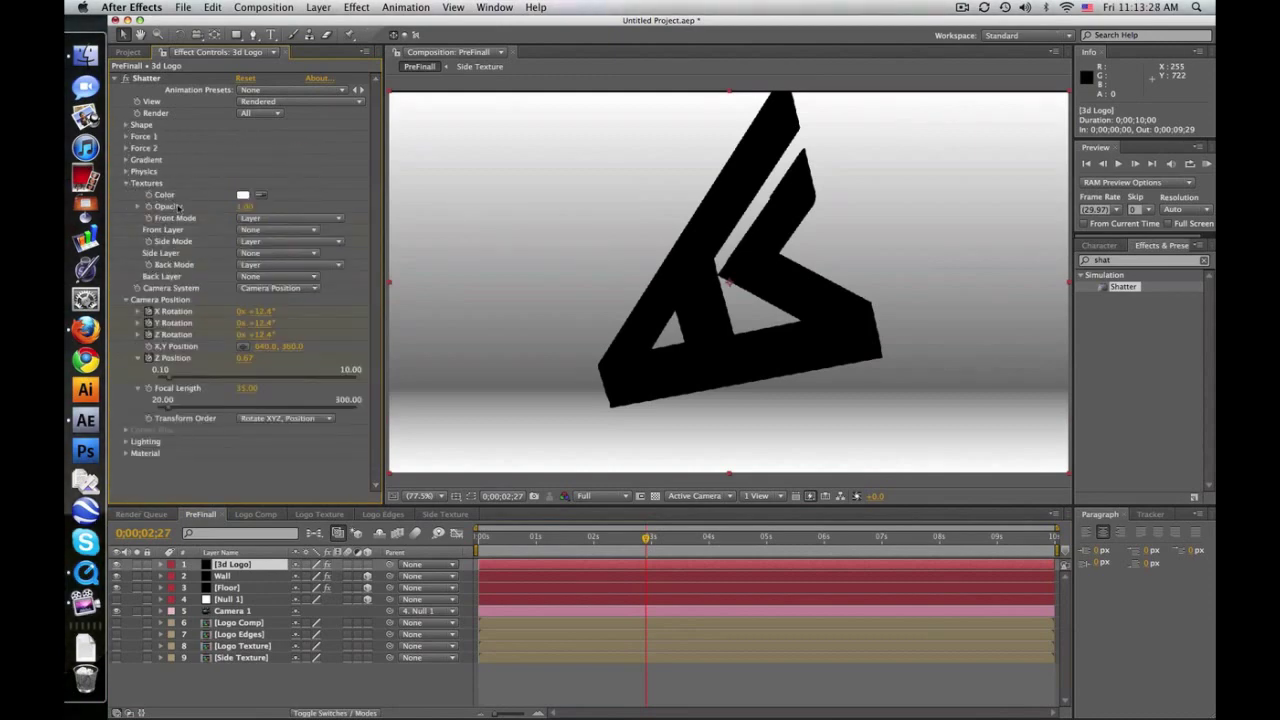
pyautogui.click(272, 232)
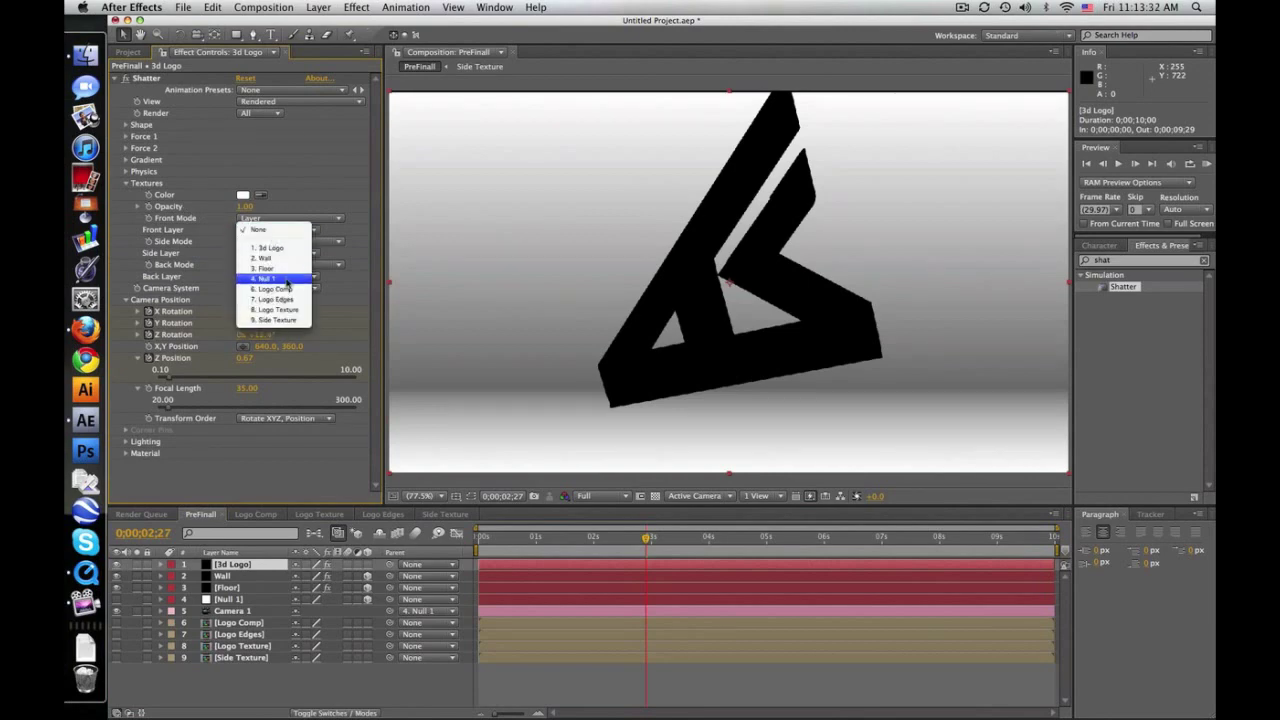
pyautogui.click(275, 309)
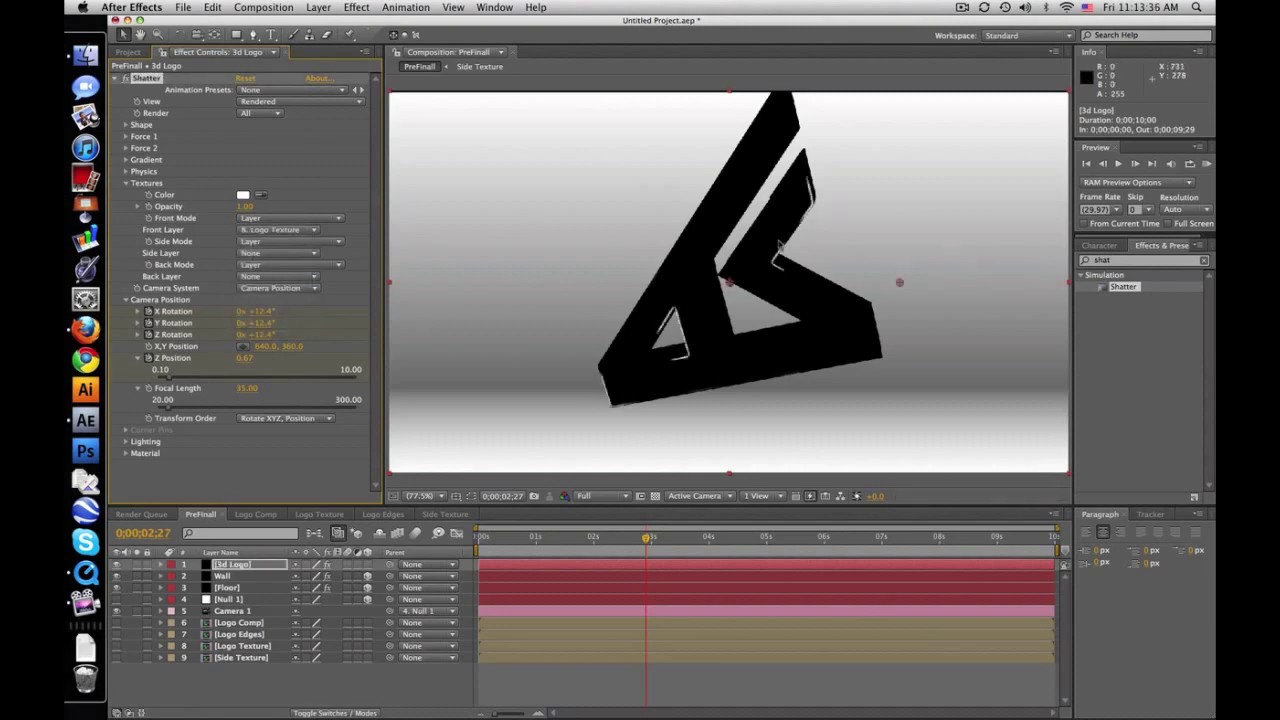
pyautogui.click(650, 538)
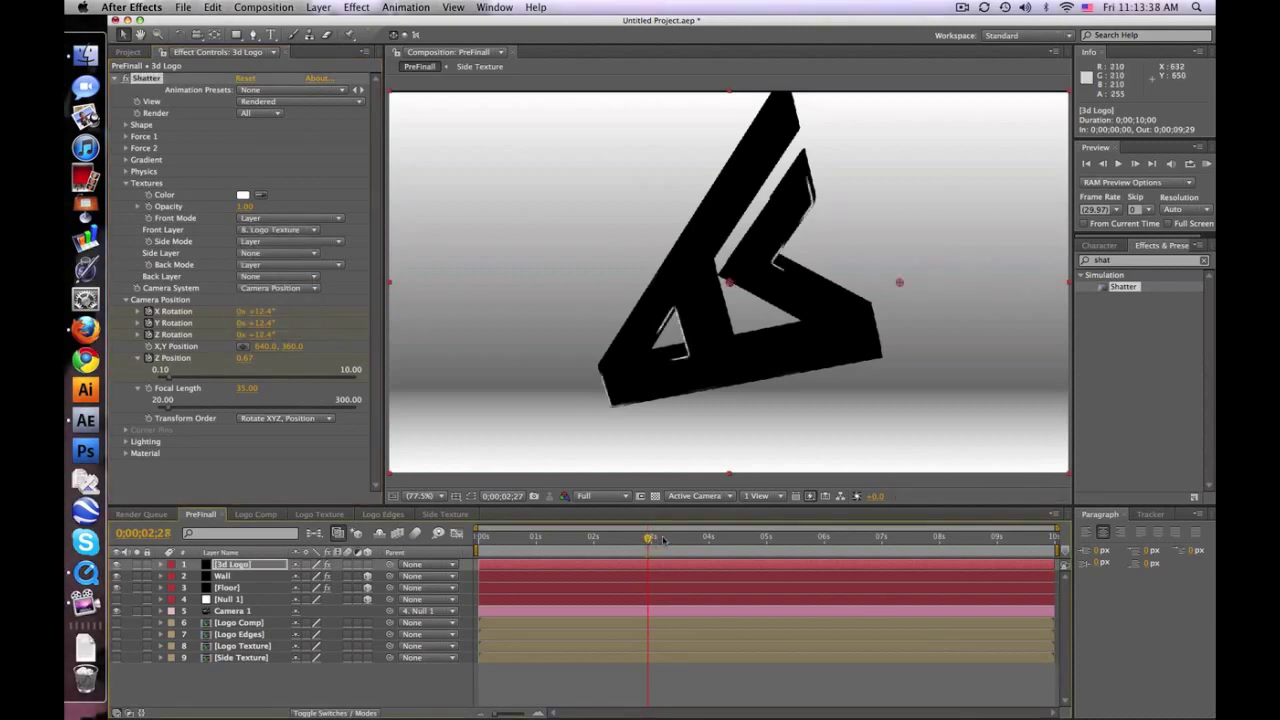
pyautogui.moveTo(650, 538); pyautogui.dragTo(614, 538)
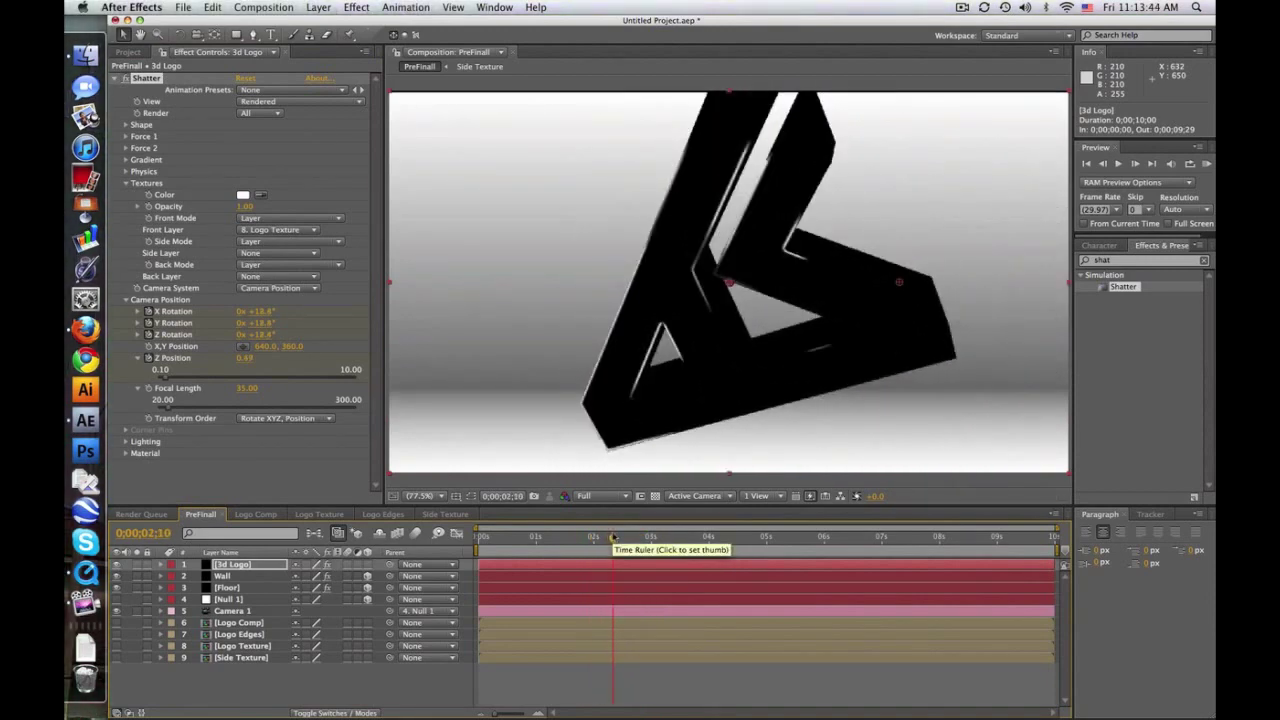
# Step: Set Shatter's side texture layer to Side Texture and scrub the animation to about 4 seconds
pyautogui.click(265, 254)
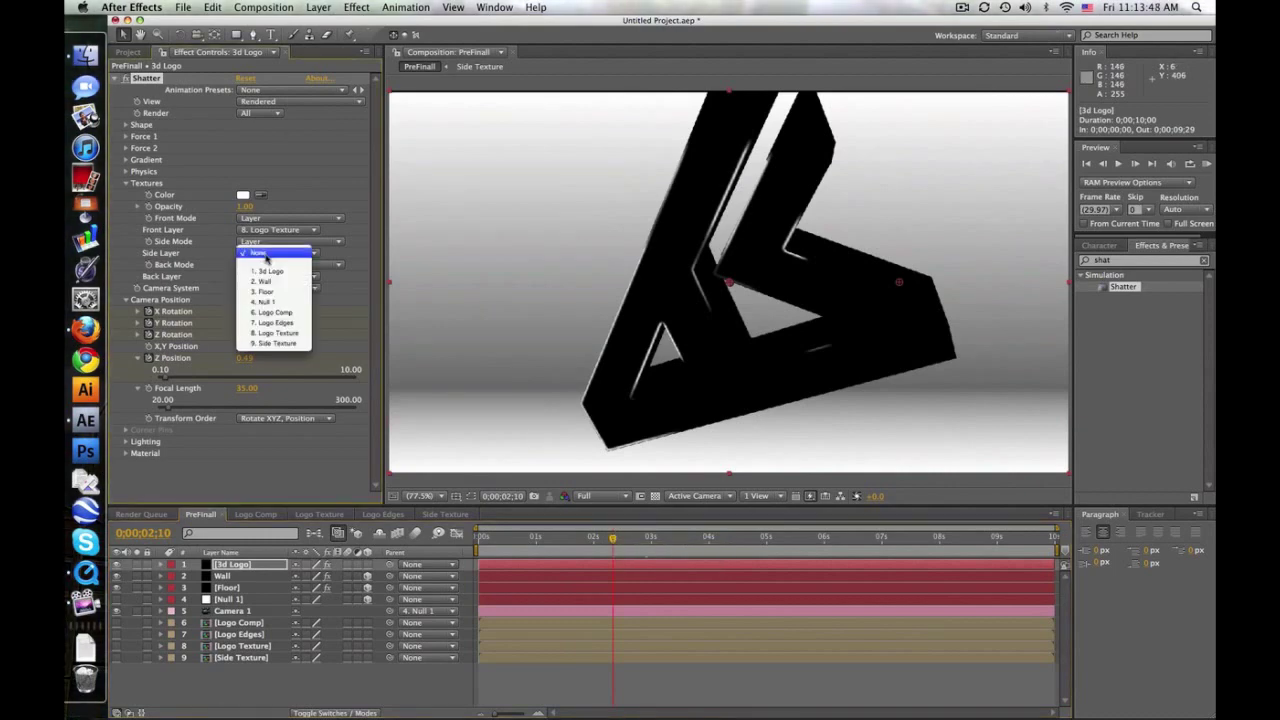
pyautogui.click(286, 343)
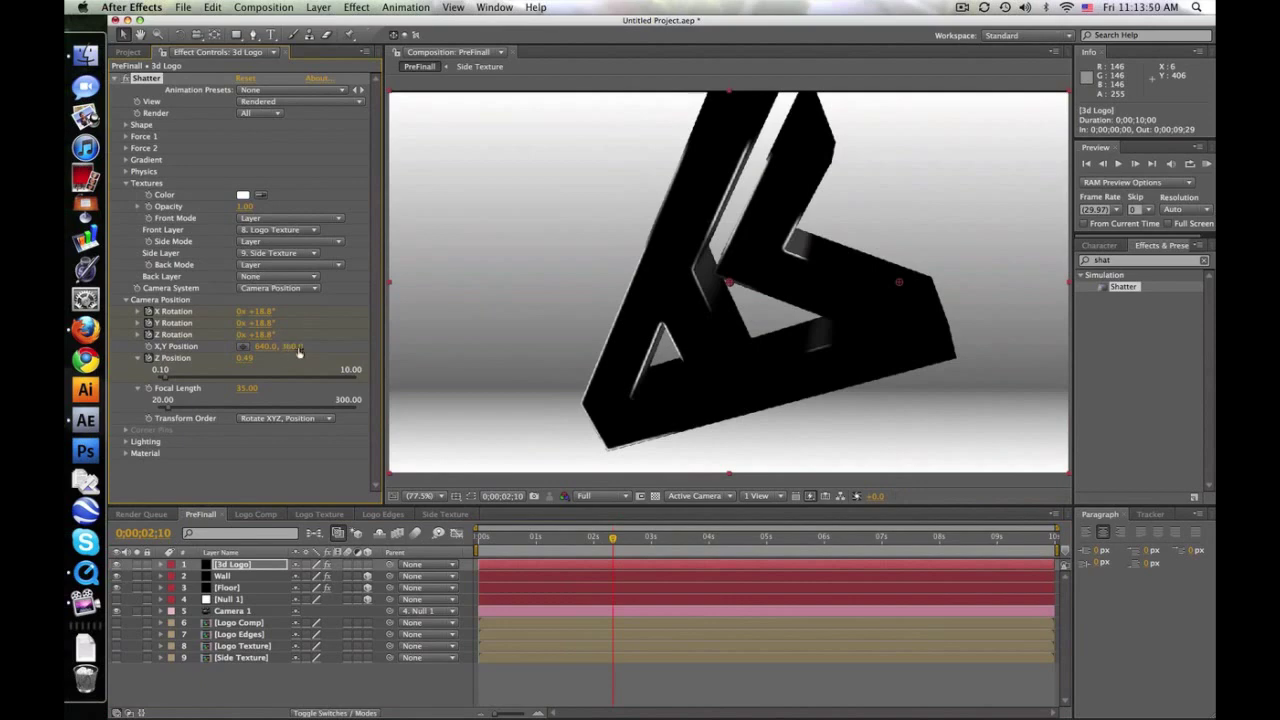
pyautogui.click(609, 541)
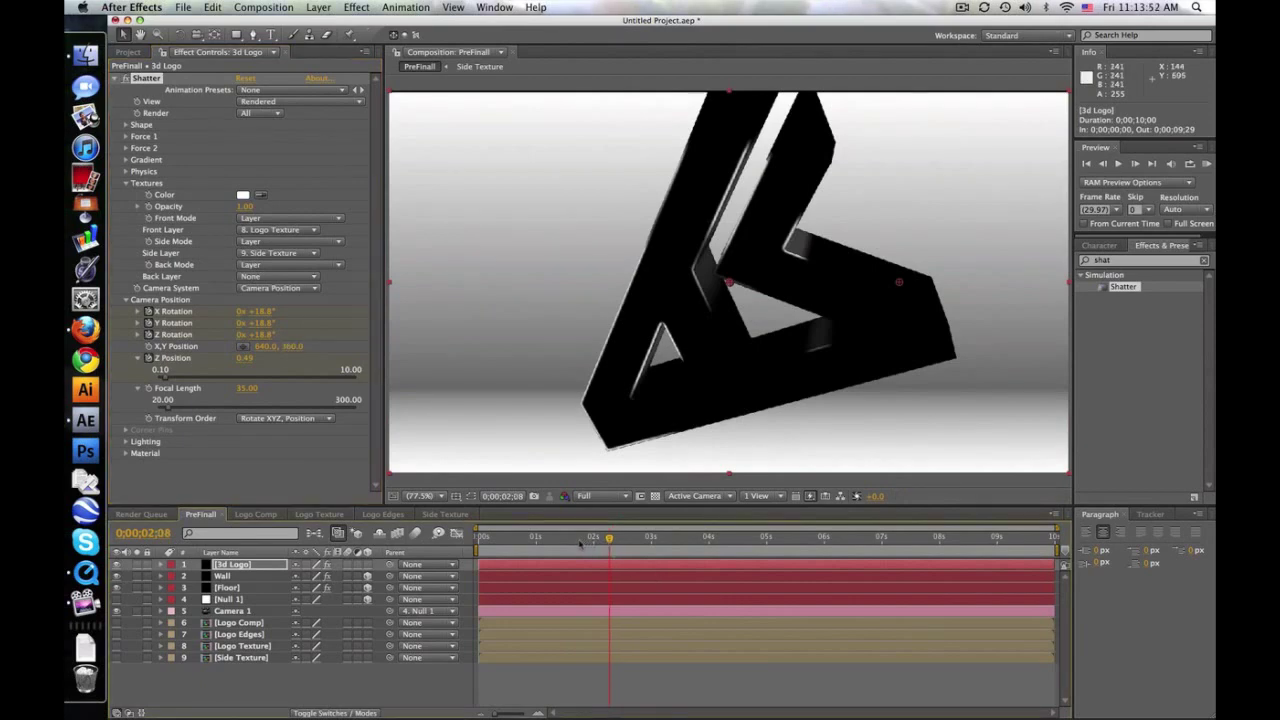
pyautogui.click(573, 540)
pyautogui.moveTo(575, 540); pyautogui.dragTo(710, 538)
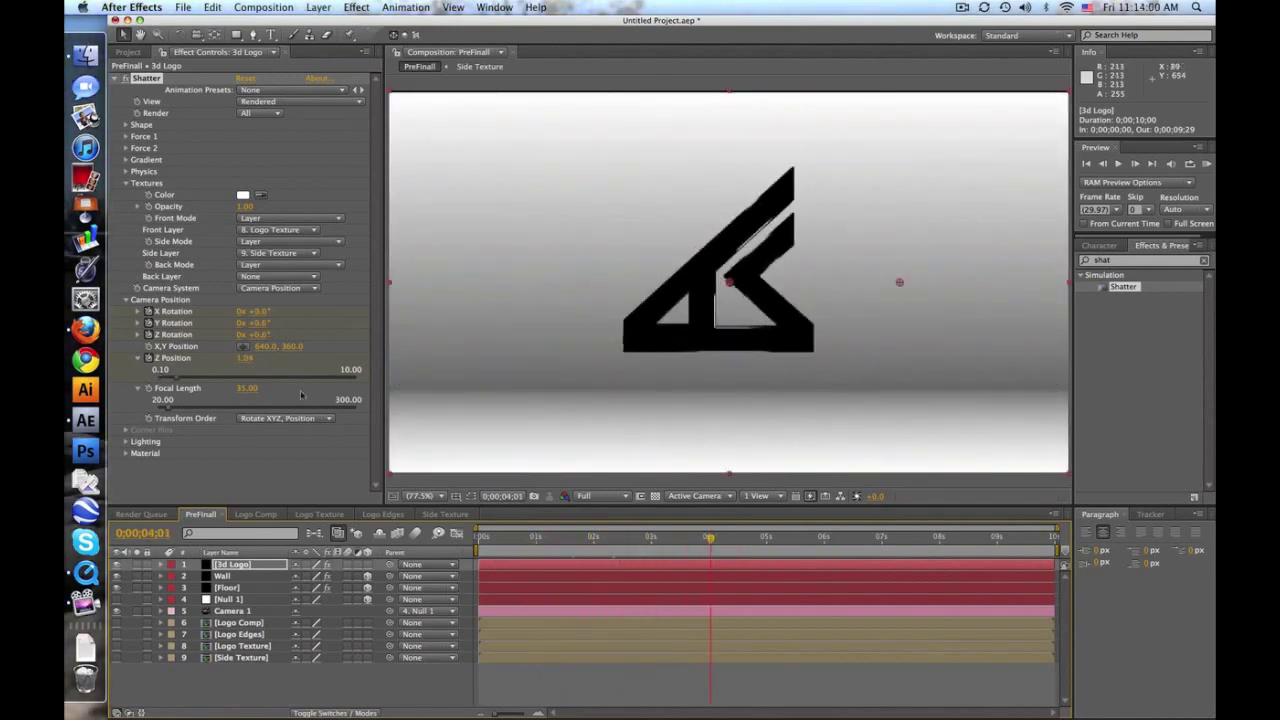
# Step: Keep Shatter's back layer at None, set its Ambient Light to 0.5 and scrub back to 0;00;03;14
pyautogui.click(245, 278)
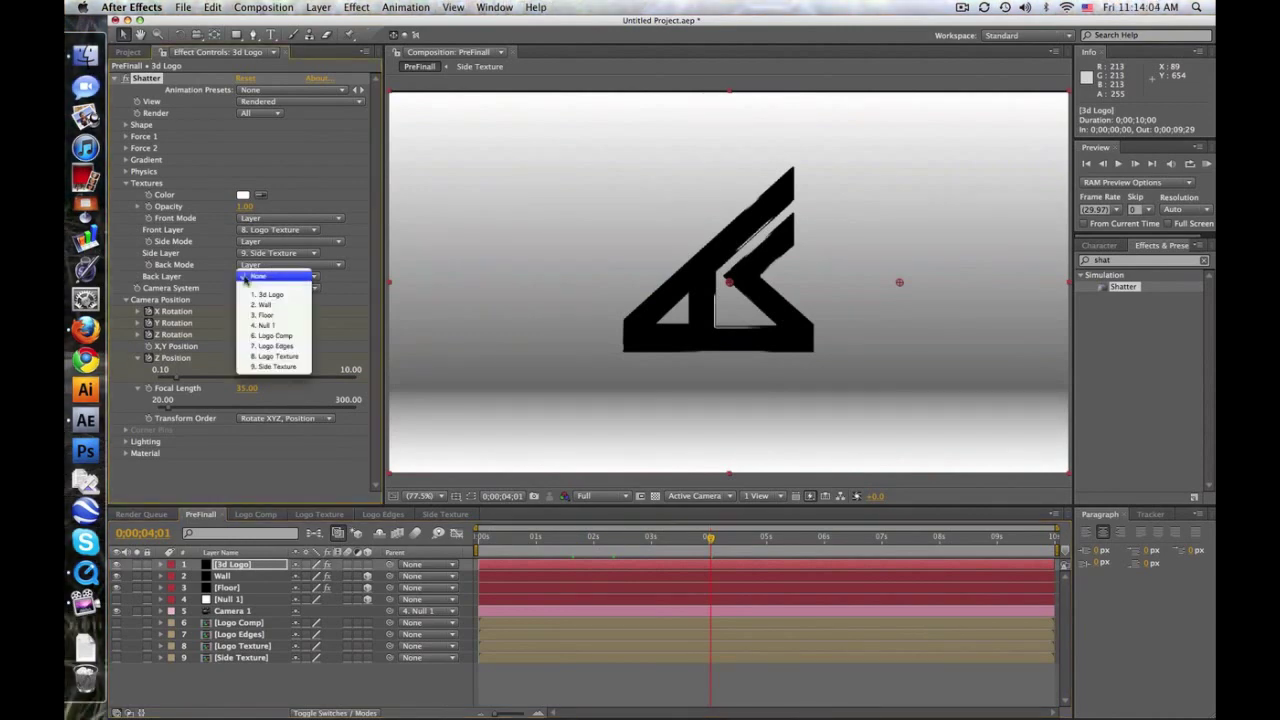
pyautogui.click(276, 278)
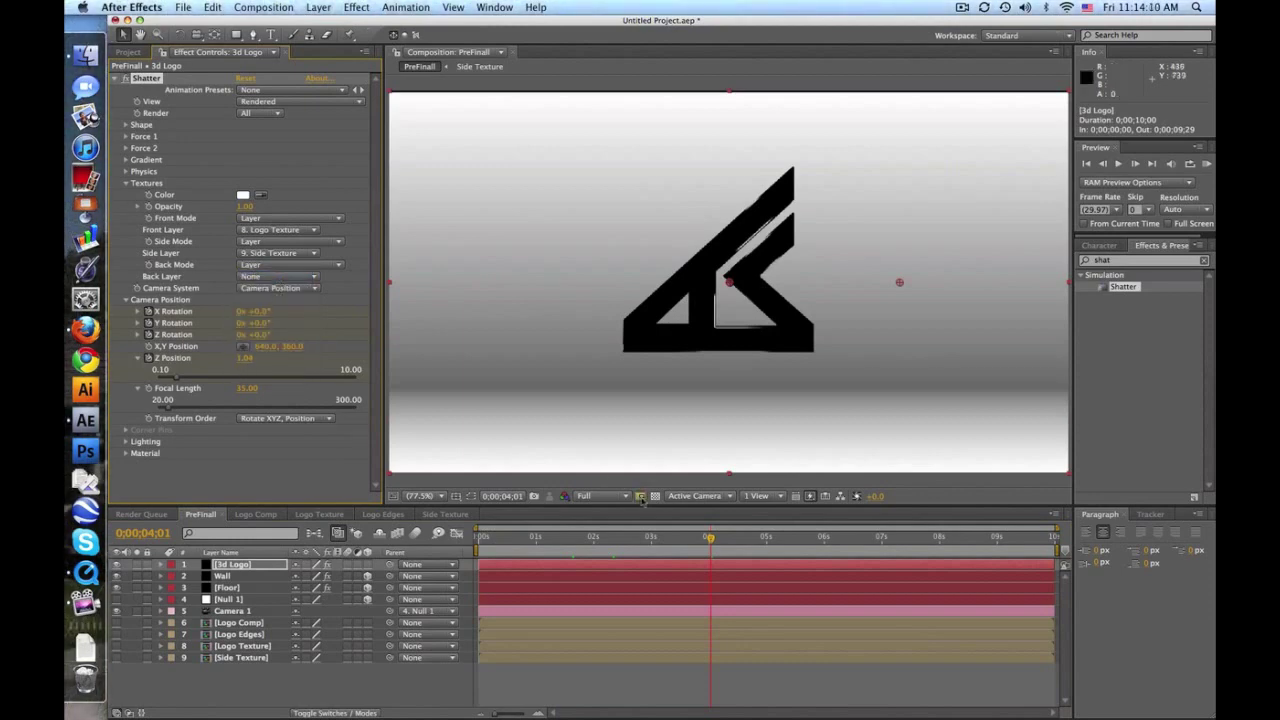
pyautogui.click(125, 441)
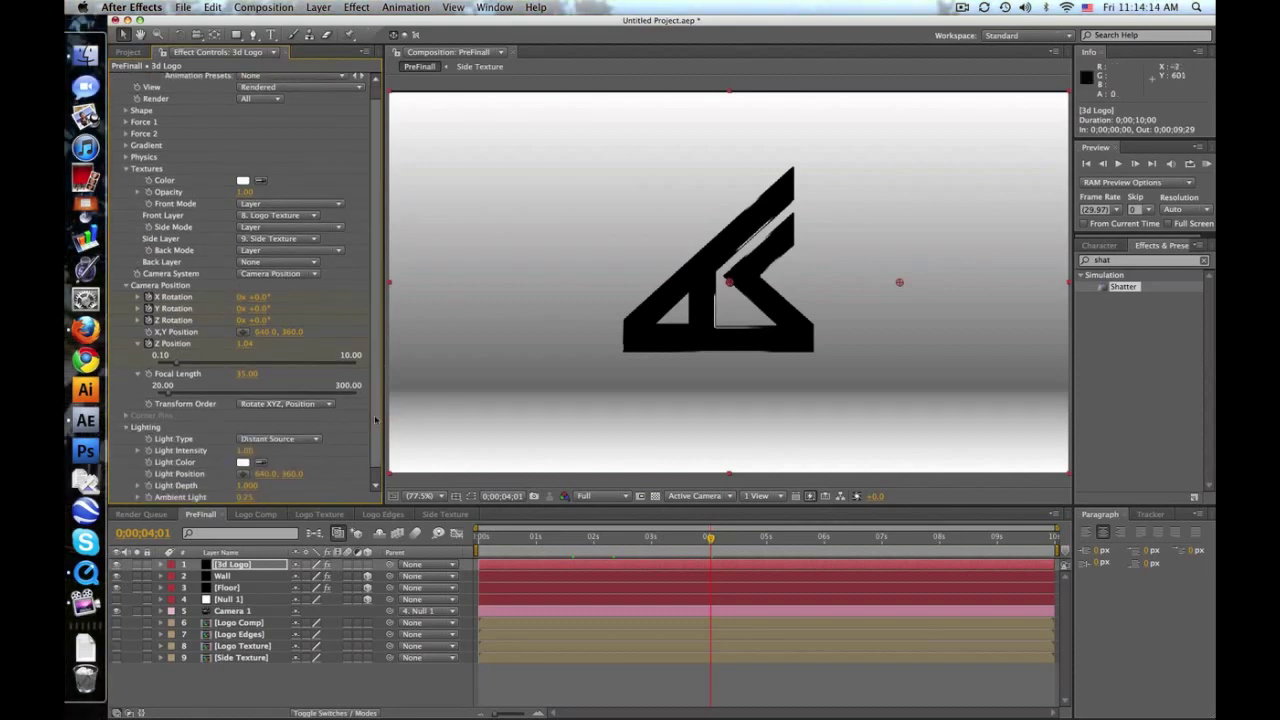
pyautogui.scroll(-1, 249, 494)
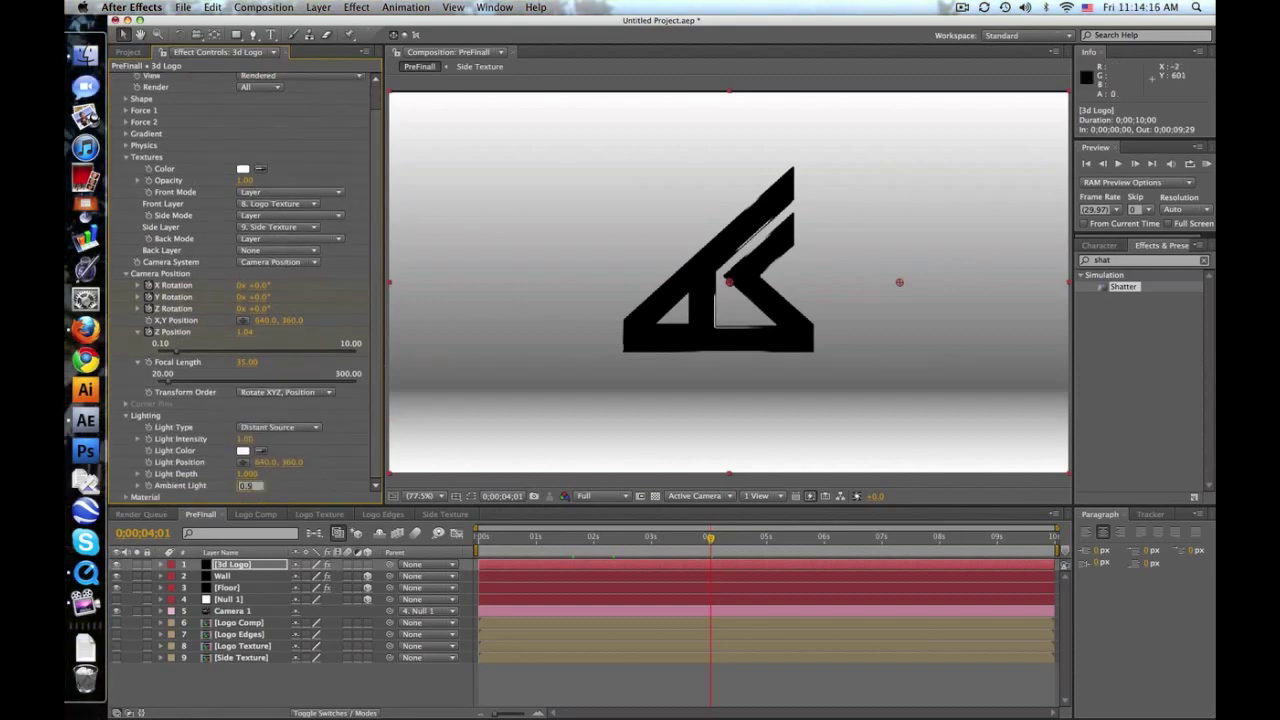
pyautogui.press('Return')
pyautogui.scroll(-4, 253, 287)
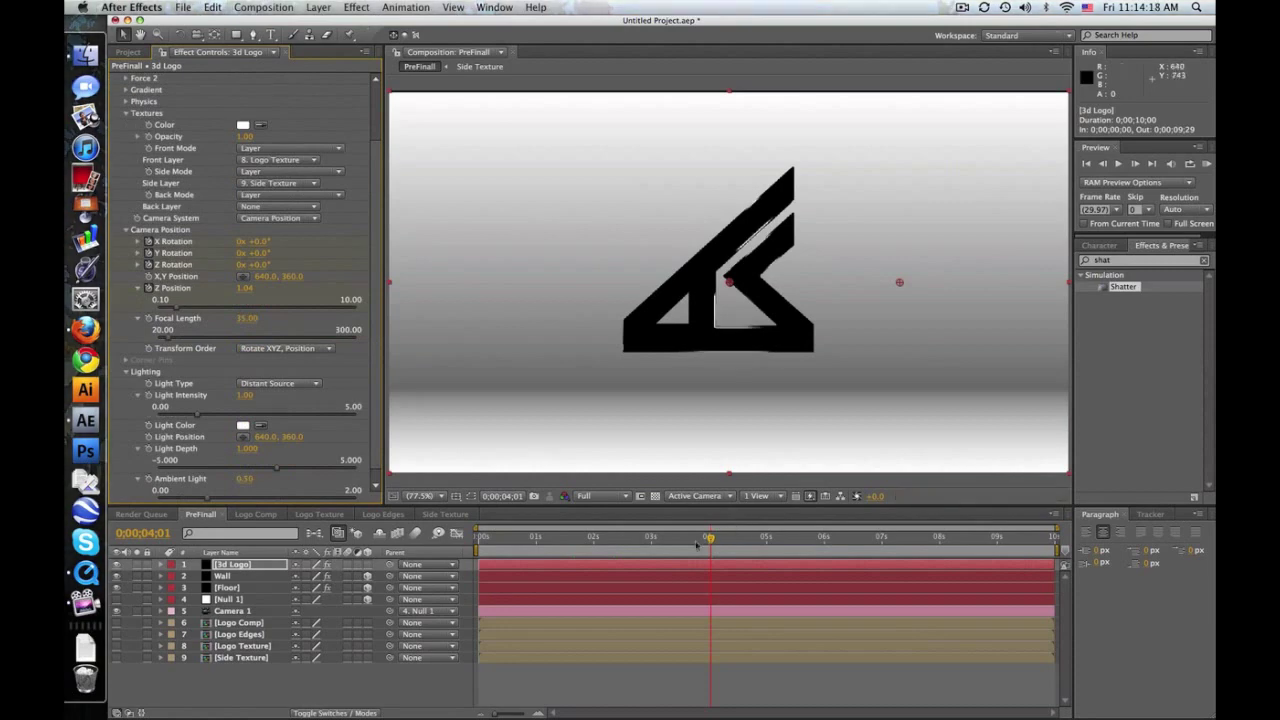
pyautogui.moveTo(641, 543); pyautogui.dragTo(678, 537)
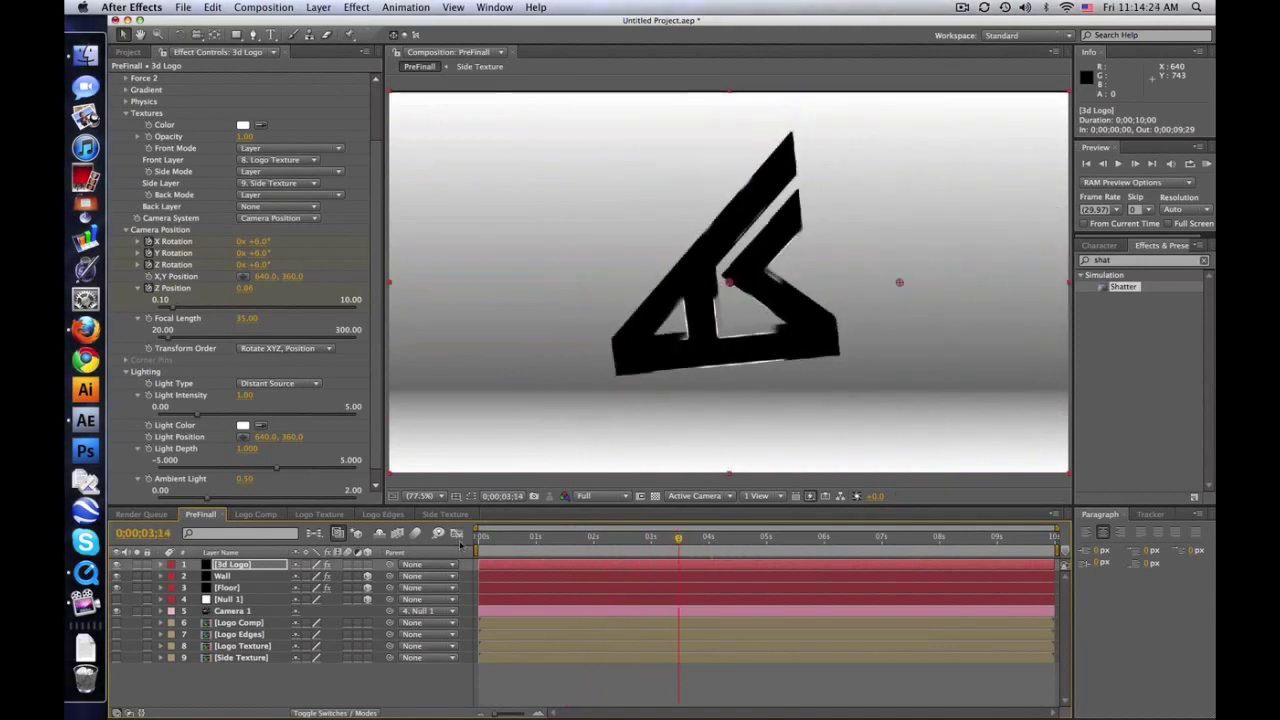
# Step: Switch to the Logo Texture composition and add an adjustment layer above the Noise layer
pyautogui.click(312, 515)
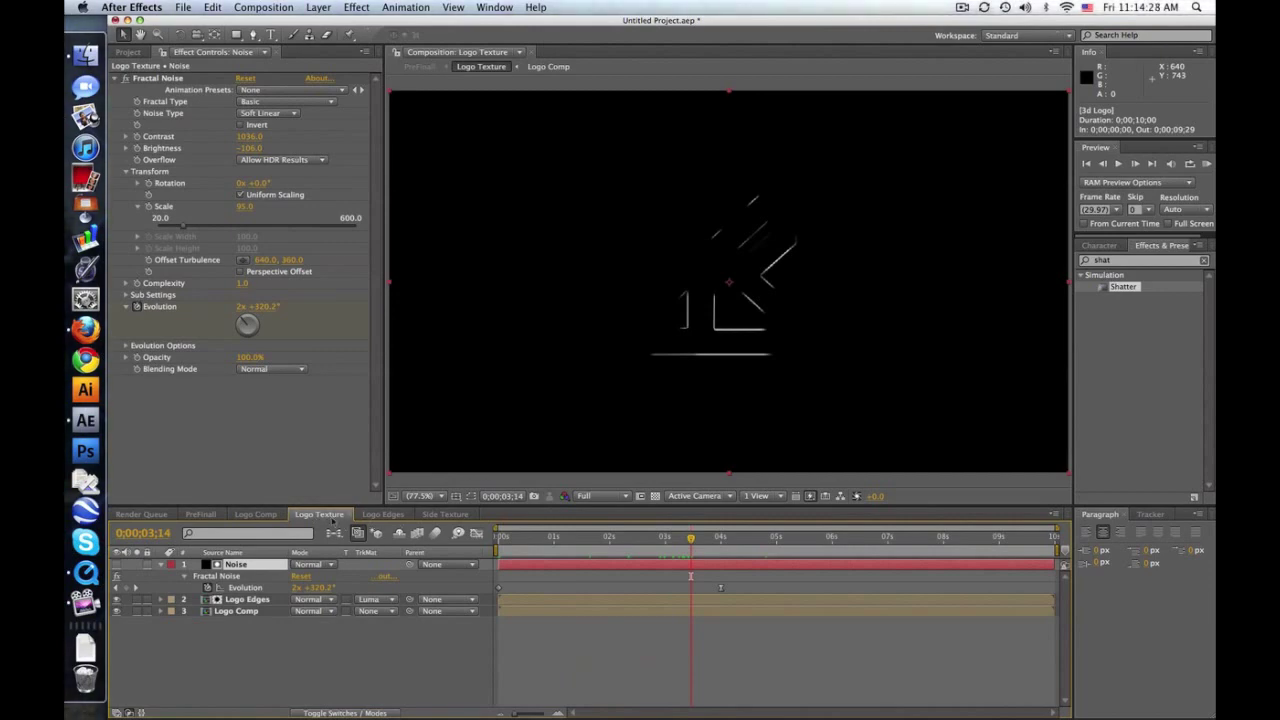
pyautogui.click(160, 565)
pyautogui.click(320, 7)
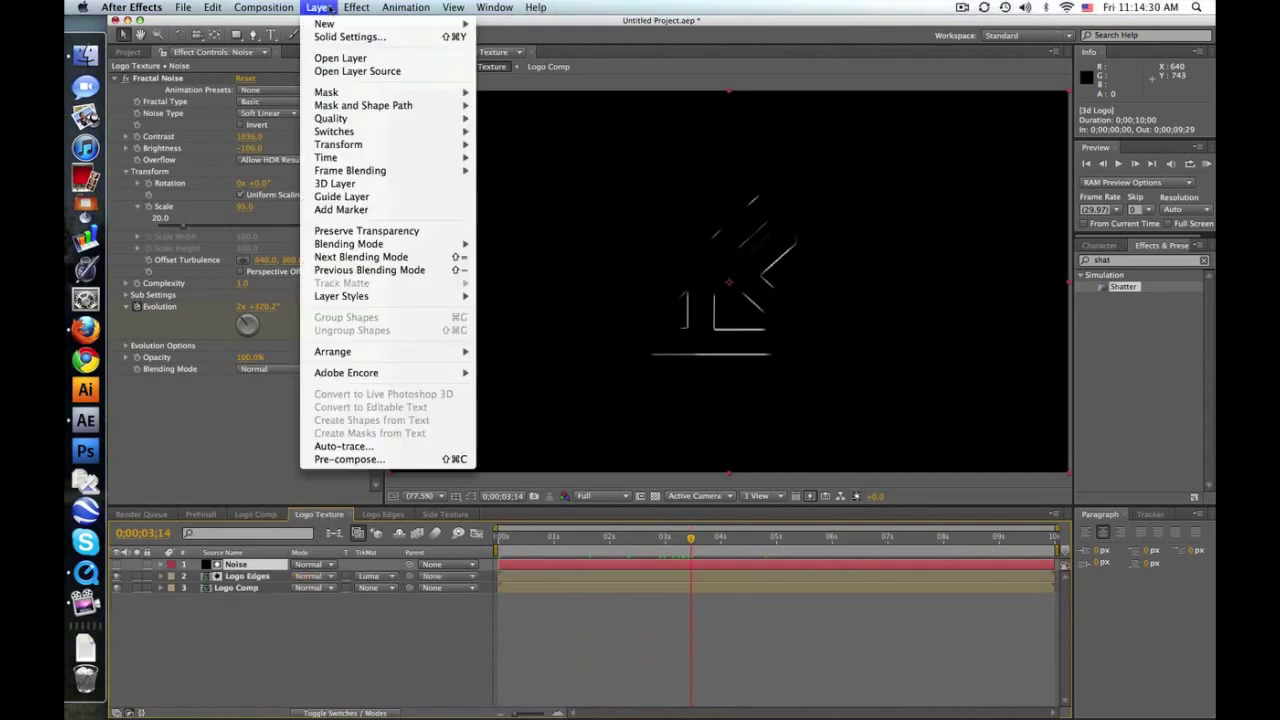
pyautogui.moveTo(326, 24)
pyautogui.click(560, 106)
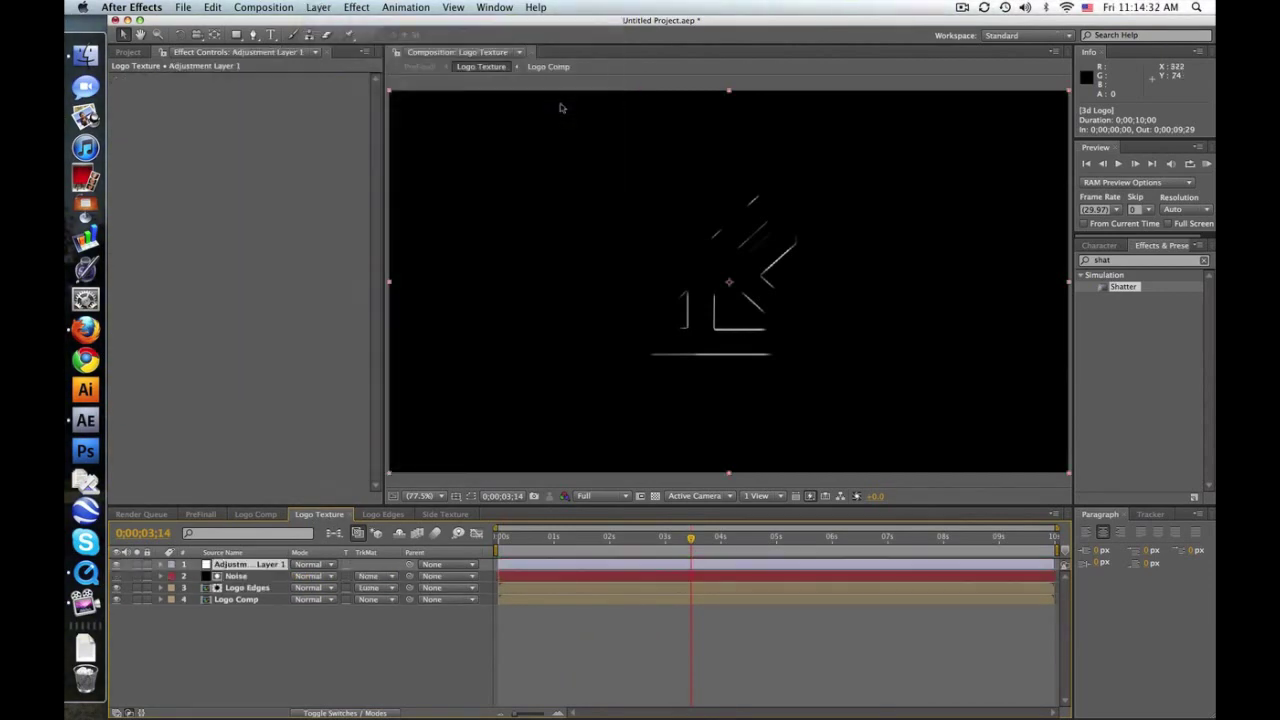
# Step: Apply the Curves effect to the adjustment layer and raise the curve's black point to lighten the logo to dark grey
pyautogui.click(1124, 260)
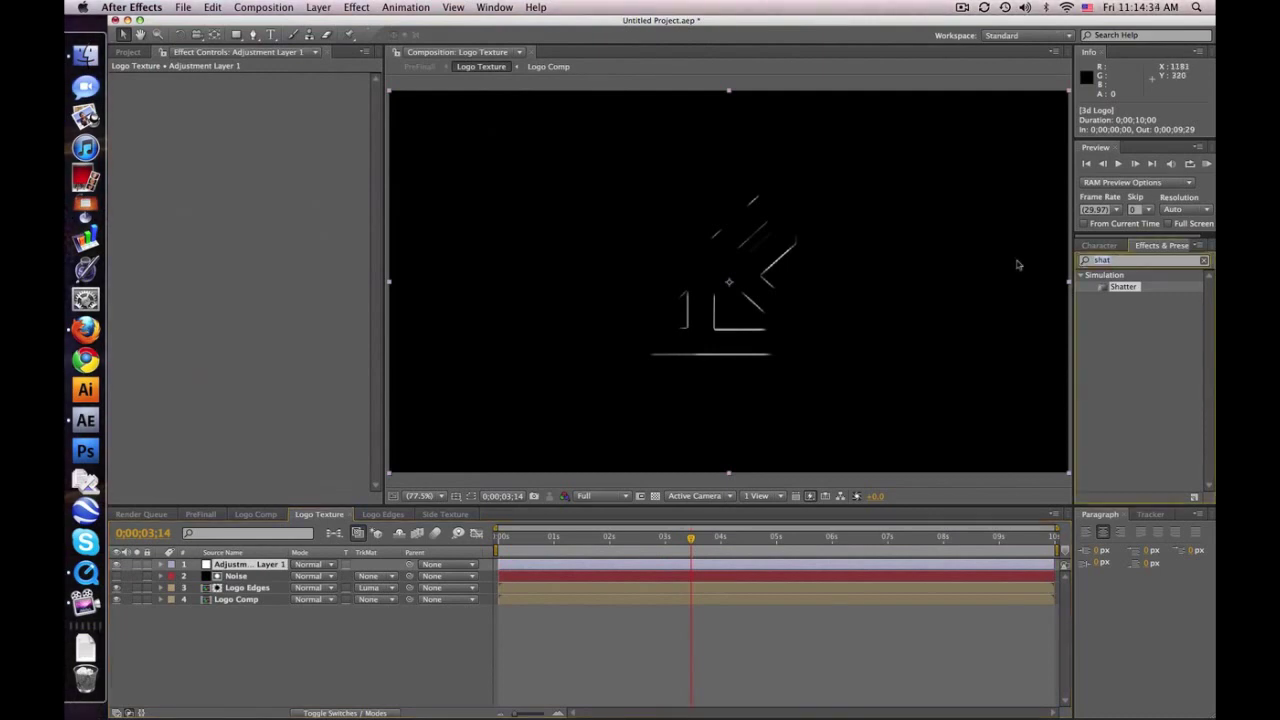
pyautogui.write('curves')
pyautogui.moveTo(1122, 336); pyautogui.dragTo(216, 567)
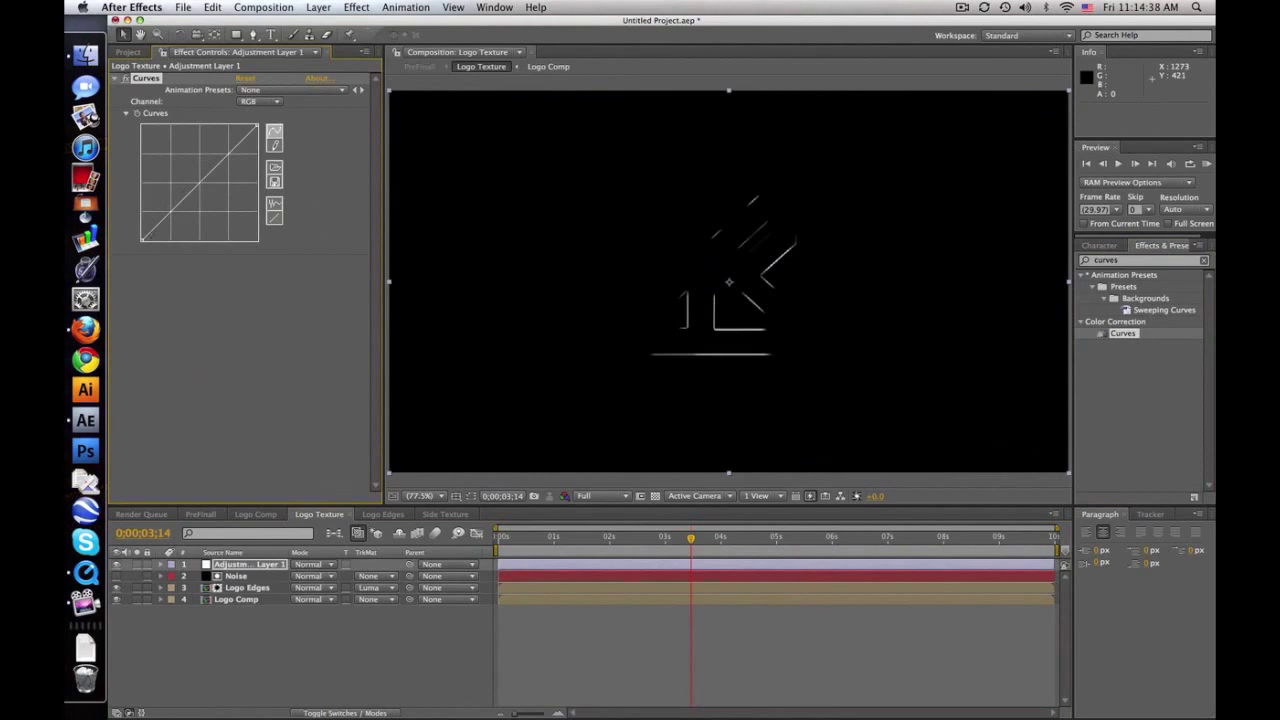
pyautogui.moveTo(143, 241)
pyautogui.mouseDown()
pyautogui.moveTo(140, 185)
pyautogui.moveTo(141, 216)
pyautogui.mouseUp()
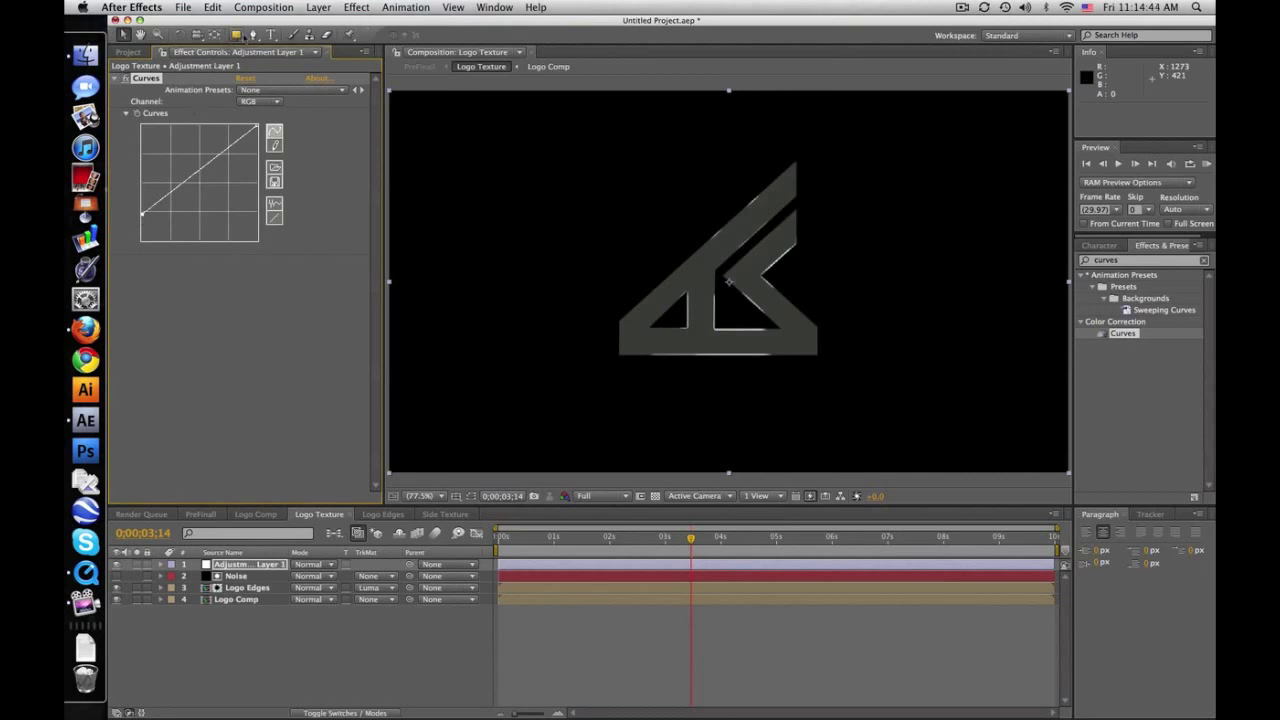
# Step: Draw a closed Pen mask on the adjustment layer around the logo's upper right part, curving its lower edge across the logo
pyautogui.click(251, 35)
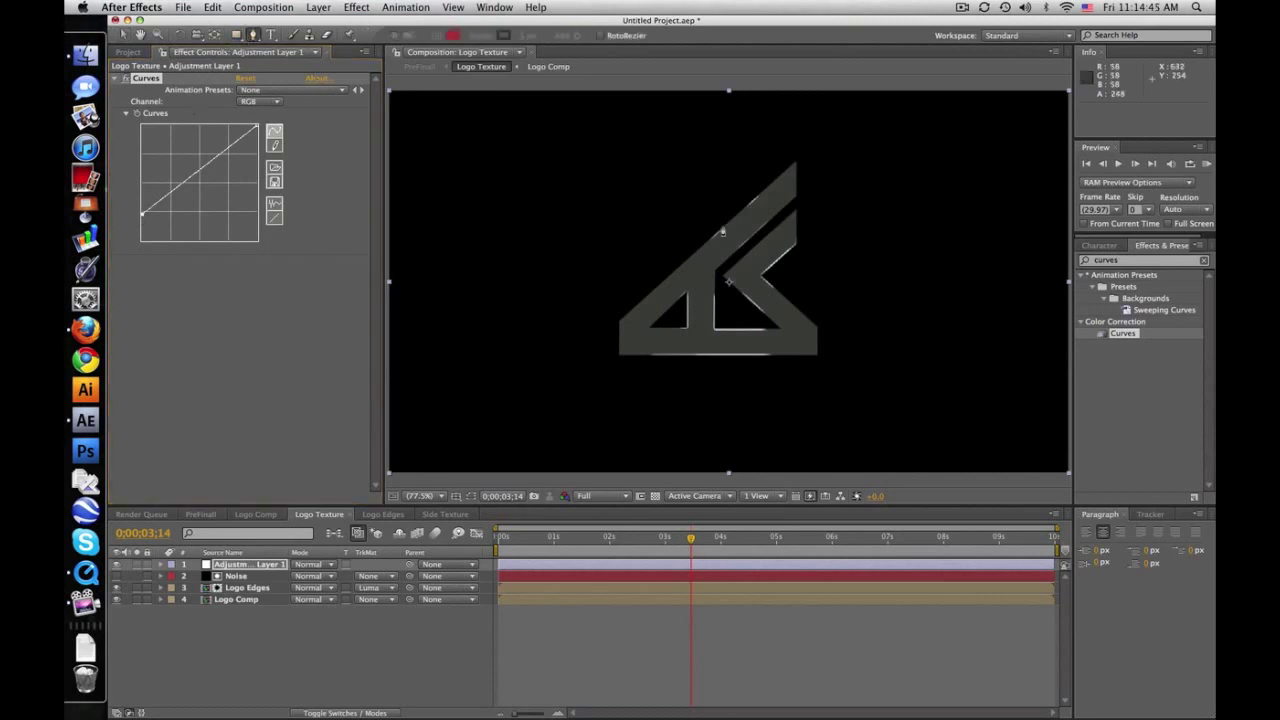
pyautogui.click(673, 139)
pyautogui.moveTo(727, 281); pyautogui.dragTo(778, 325)
pyautogui.moveTo(920, 326); pyautogui.dragTo(945, 330)
pyautogui.scroll(3, 863, 289)
pyautogui.click(912, 218)
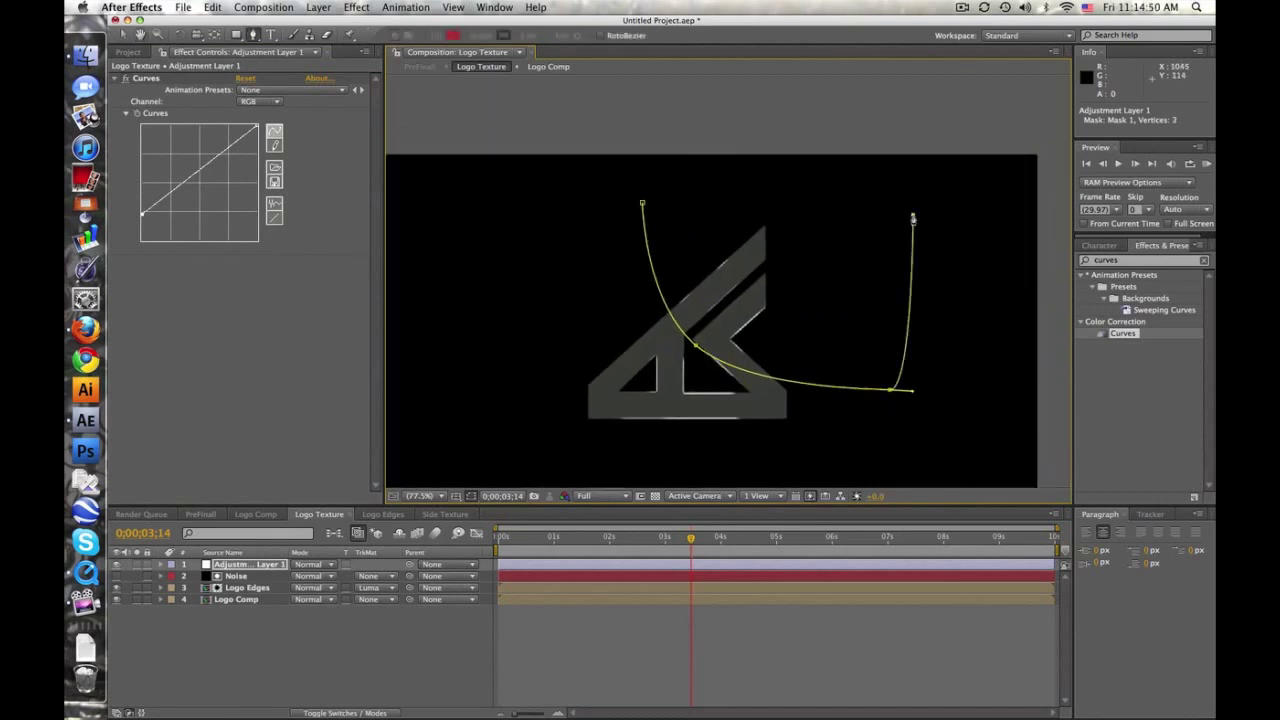
pyautogui.click(643, 205)
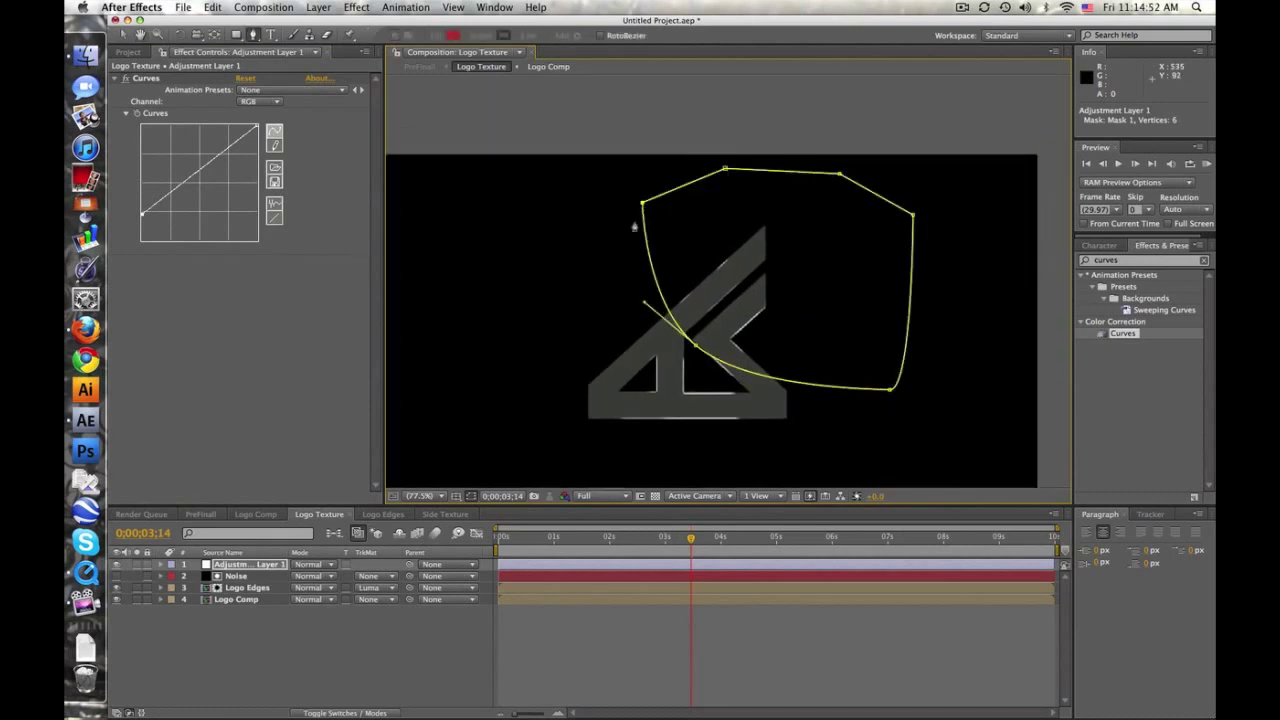
# Step: Keyframe the adjustment layer's Position at 0;00;04;01 and shift the masked layer slightly up and to the right
pyautogui.click(268, 566)
pyautogui.press('p')
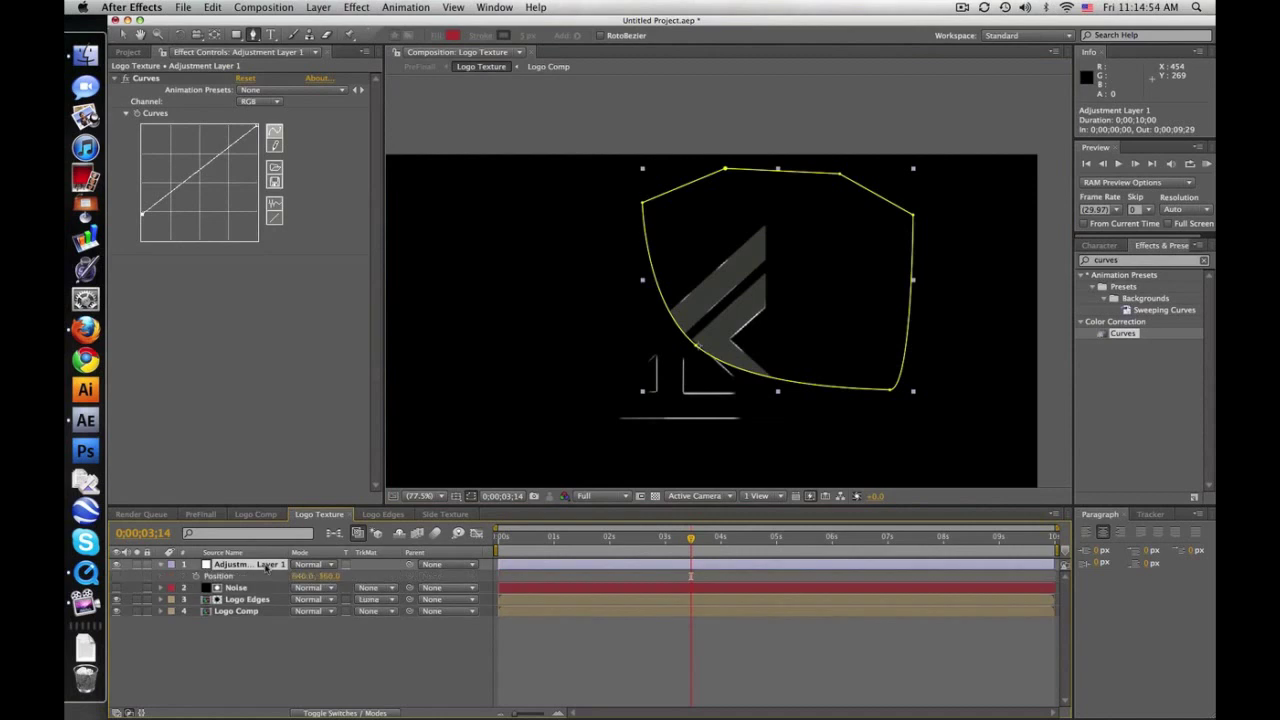
pyautogui.moveTo(697, 540); pyautogui.dragTo(722, 540)
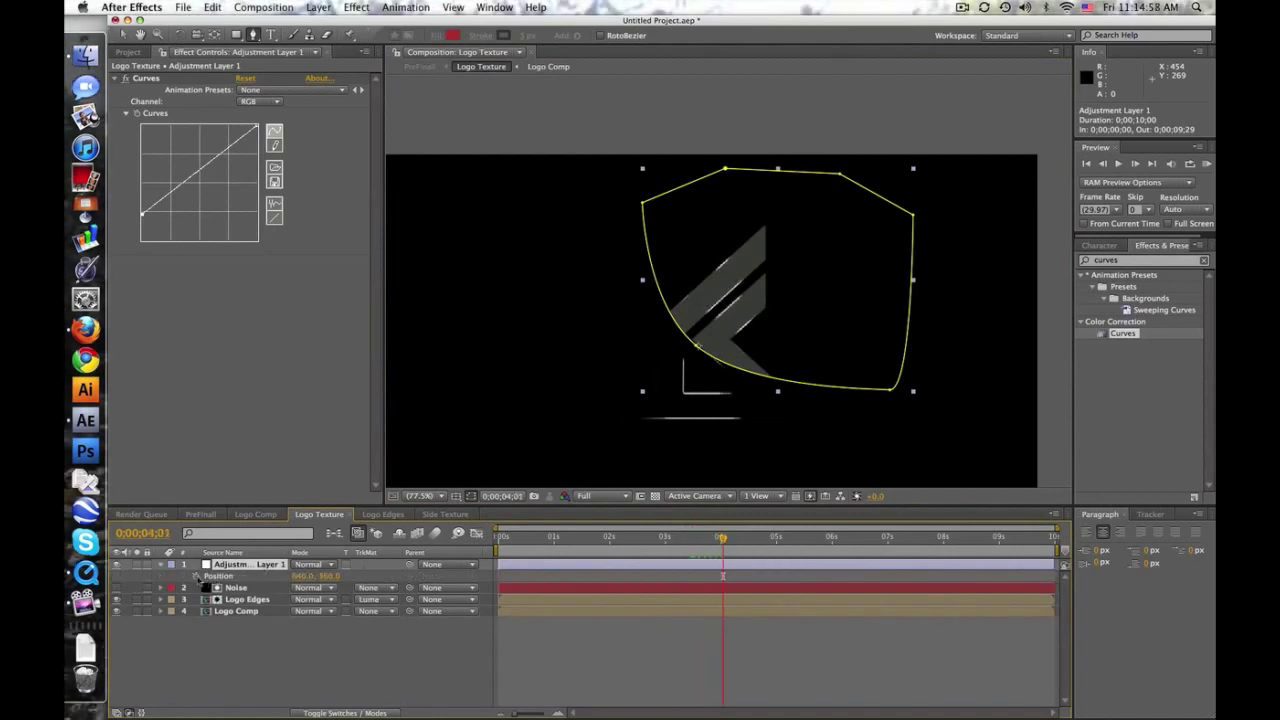
pyautogui.click(196, 577)
pyautogui.click(123, 34)
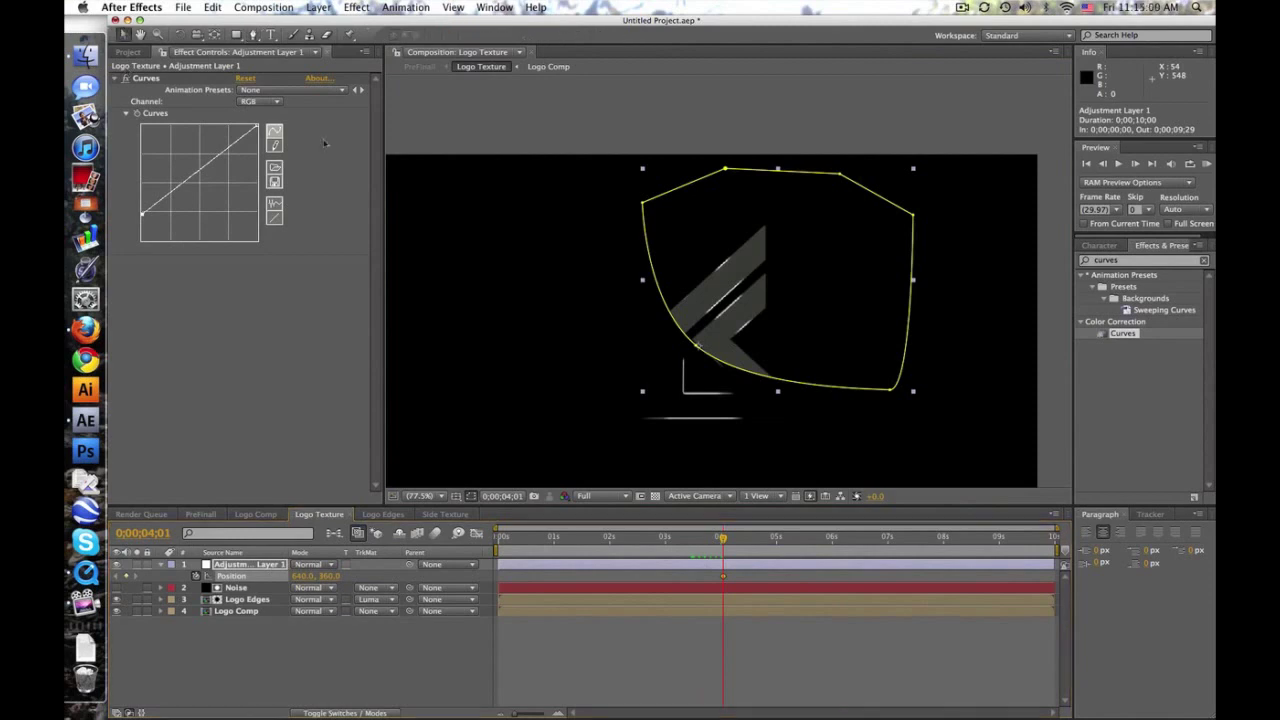
pyautogui.moveTo(716, 310); pyautogui.dragTo(748, 278)
# Step: At the first frame, move the adjustment layer down and left so its mask covers most of the logo
pyautogui.moveTo(627, 553); pyautogui.dragTo(470, 545)
pyautogui.moveTo(865, 303); pyautogui.dragTo(735, 418)
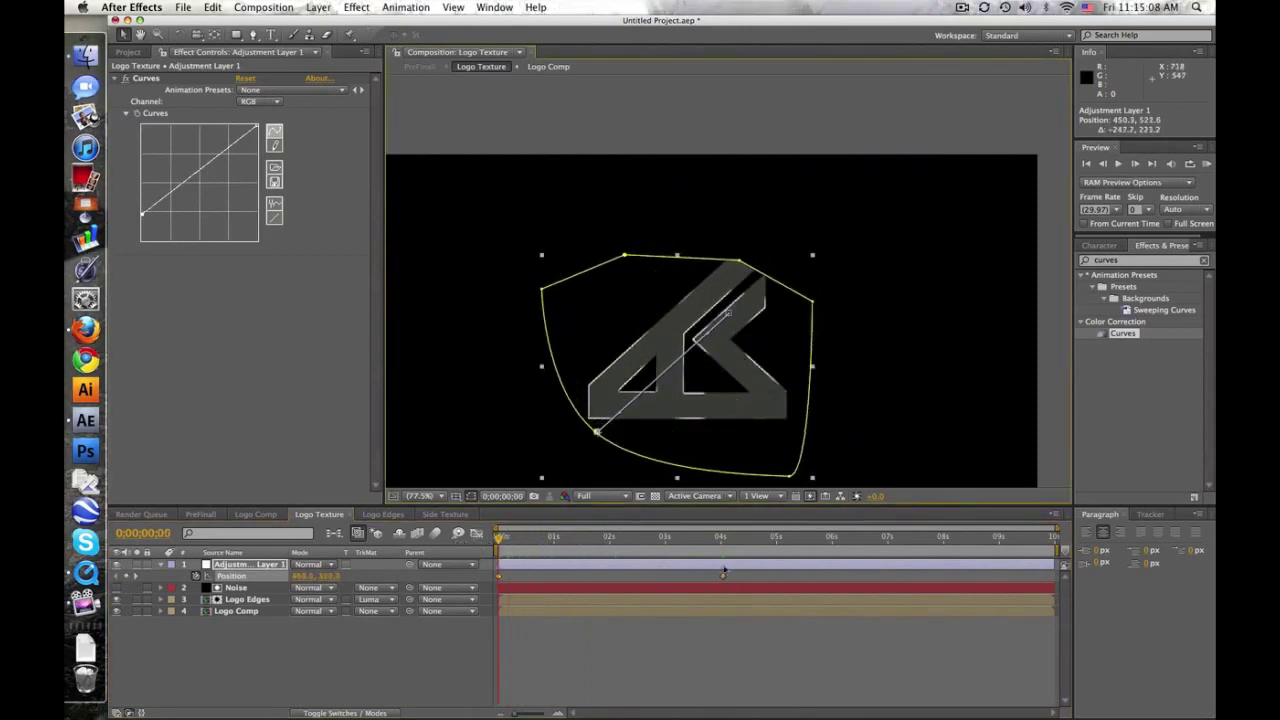
pyautogui.press('F2')
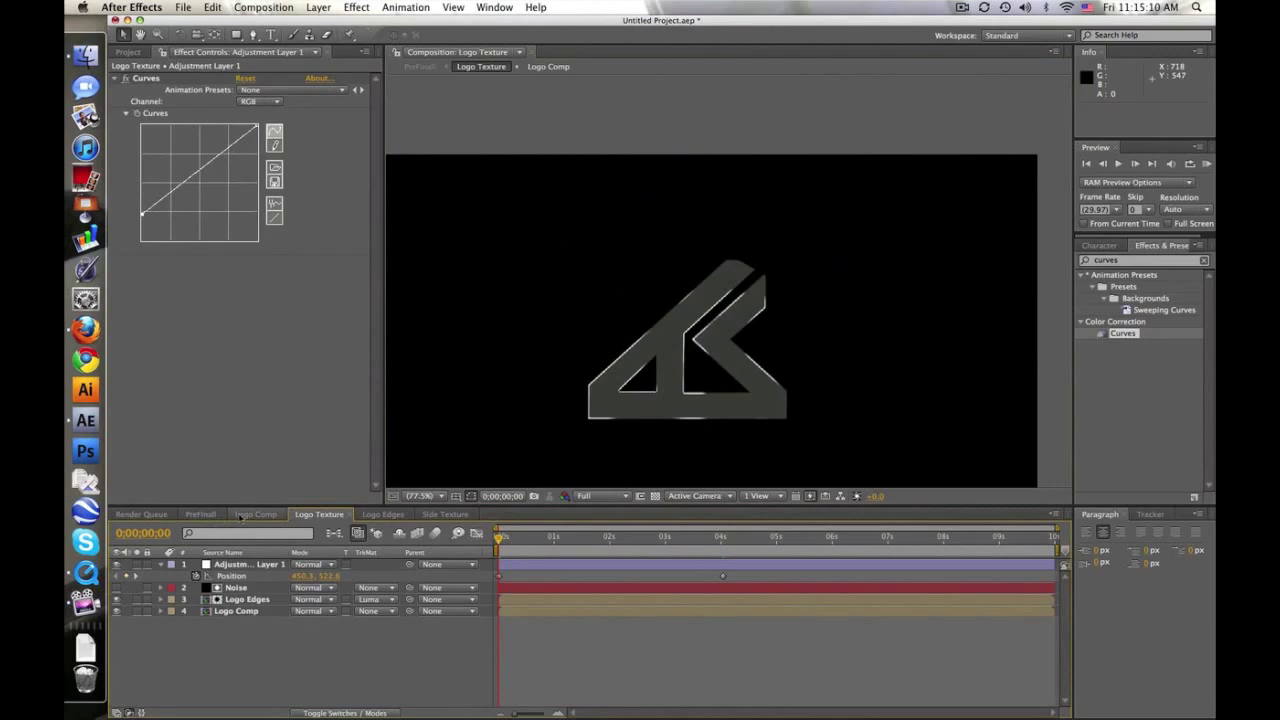
# Step: Return to the PreFinall composition and scrub the animation to 0;00;04;13 to check the moving highlight on the logo
pyautogui.click(250, 514)
pyautogui.click(200, 514)
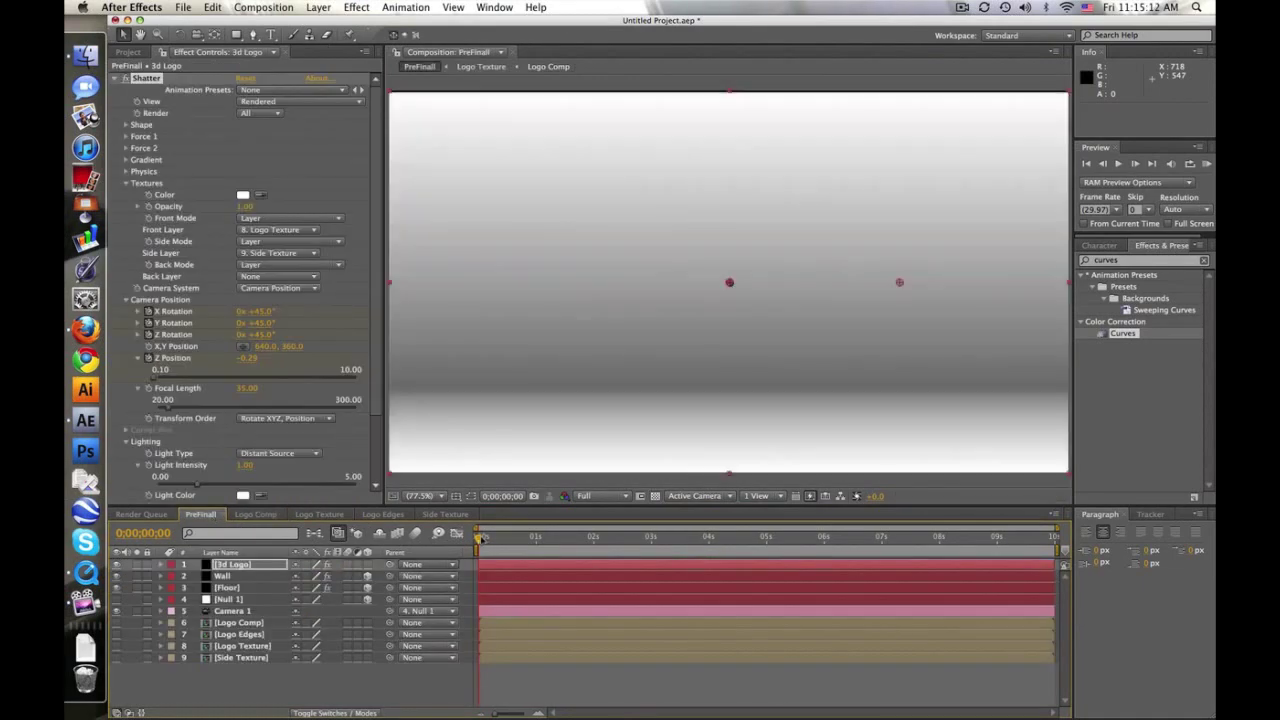
pyautogui.moveTo(484, 538); pyautogui.dragTo(731, 540)
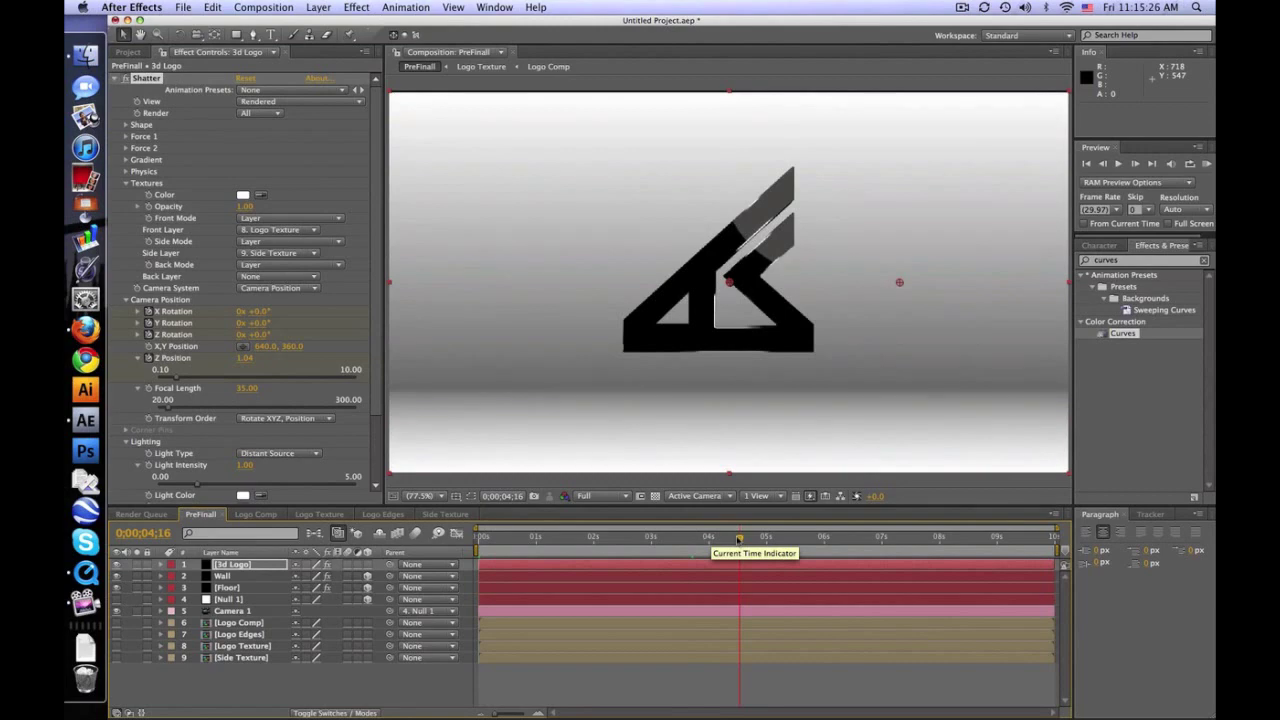
pyautogui.moveTo(738, 540)
pyautogui.mouseDown()
pyautogui.moveTo(536, 541)
pyautogui.moveTo(734, 545)
pyautogui.mouseUp()
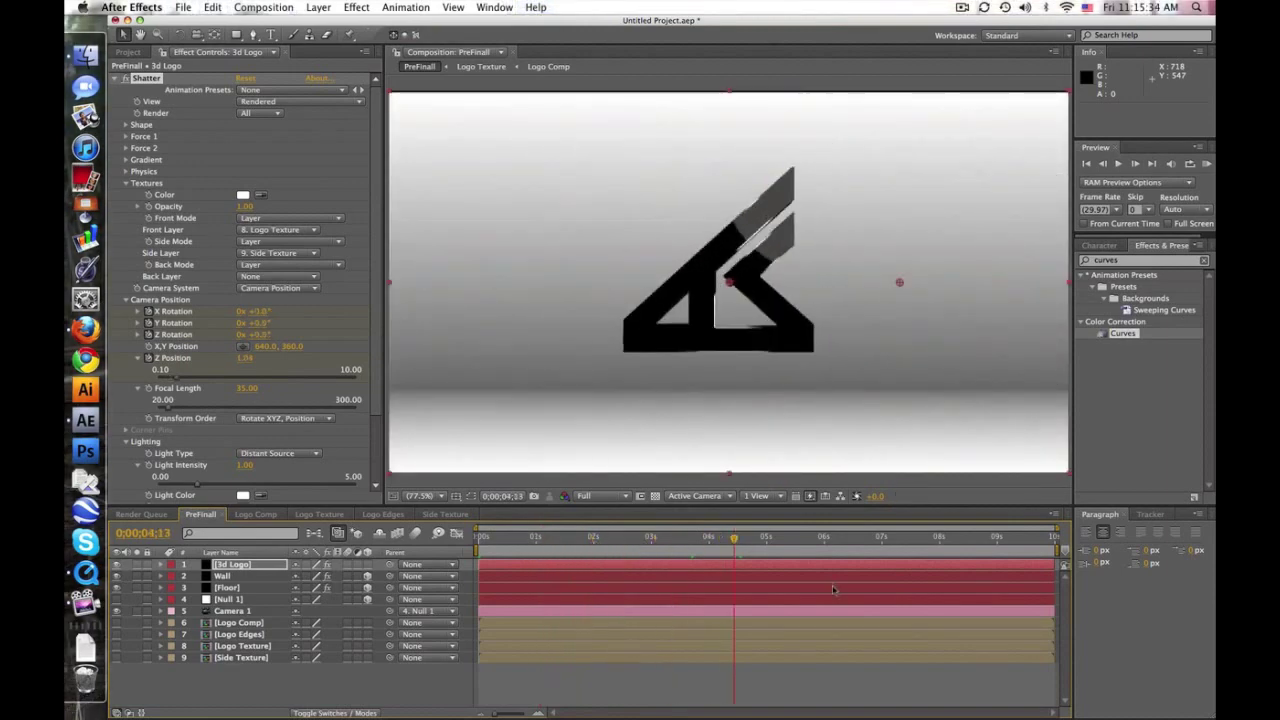
# Step: Show layer source names, duplicate the 3d Logo layer and make the copy a 3D layer
pyautogui.click(272, 553)
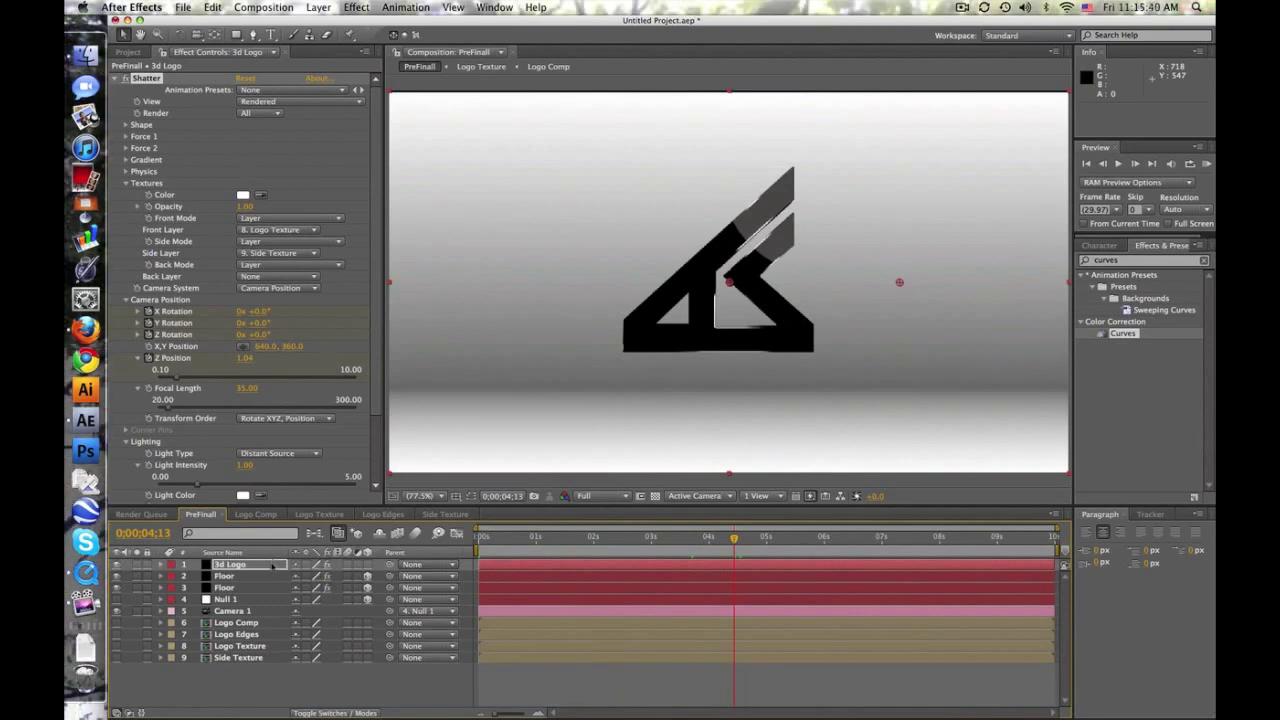
pyautogui.click(271, 565)
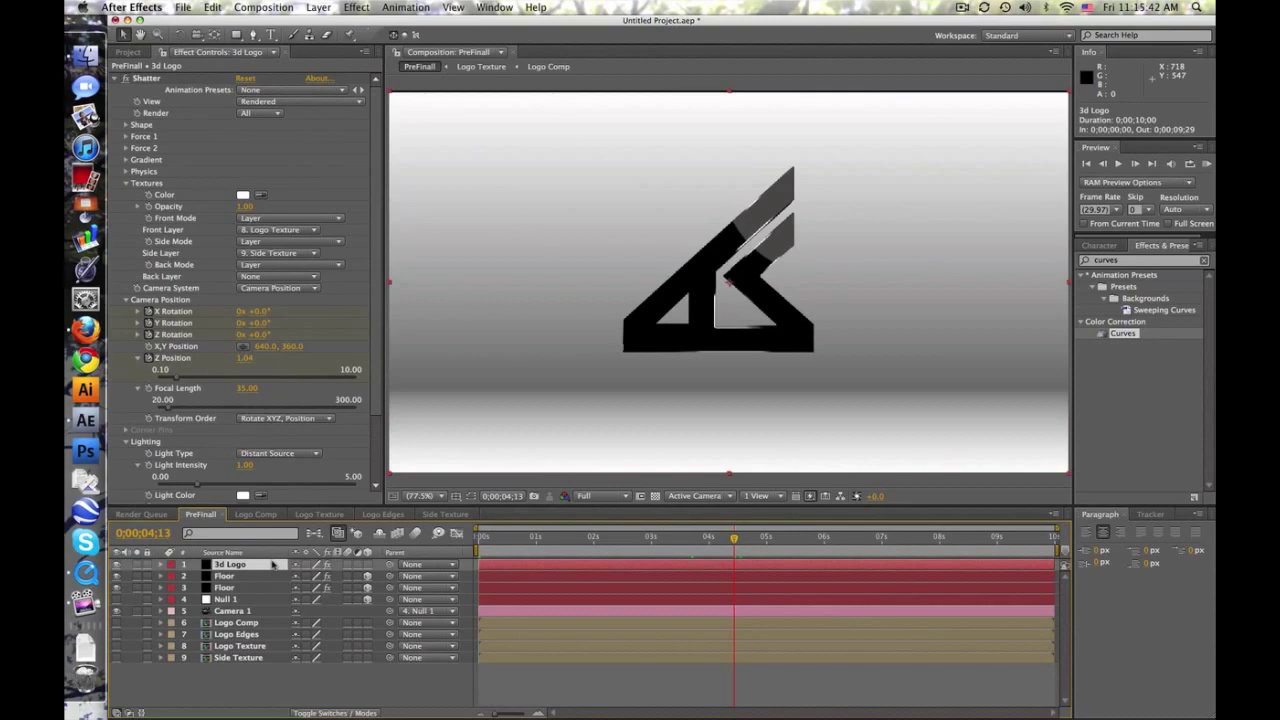
pyautogui.press('super+d')
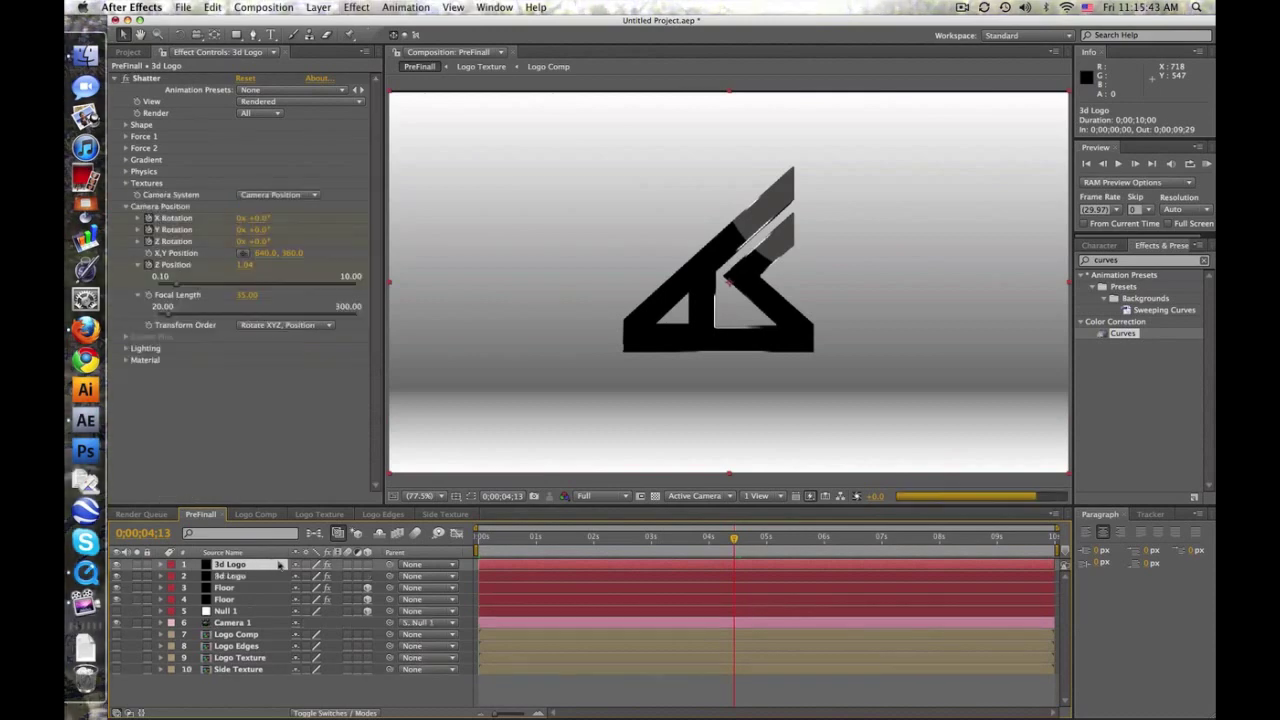
pyautogui.click(367, 564)
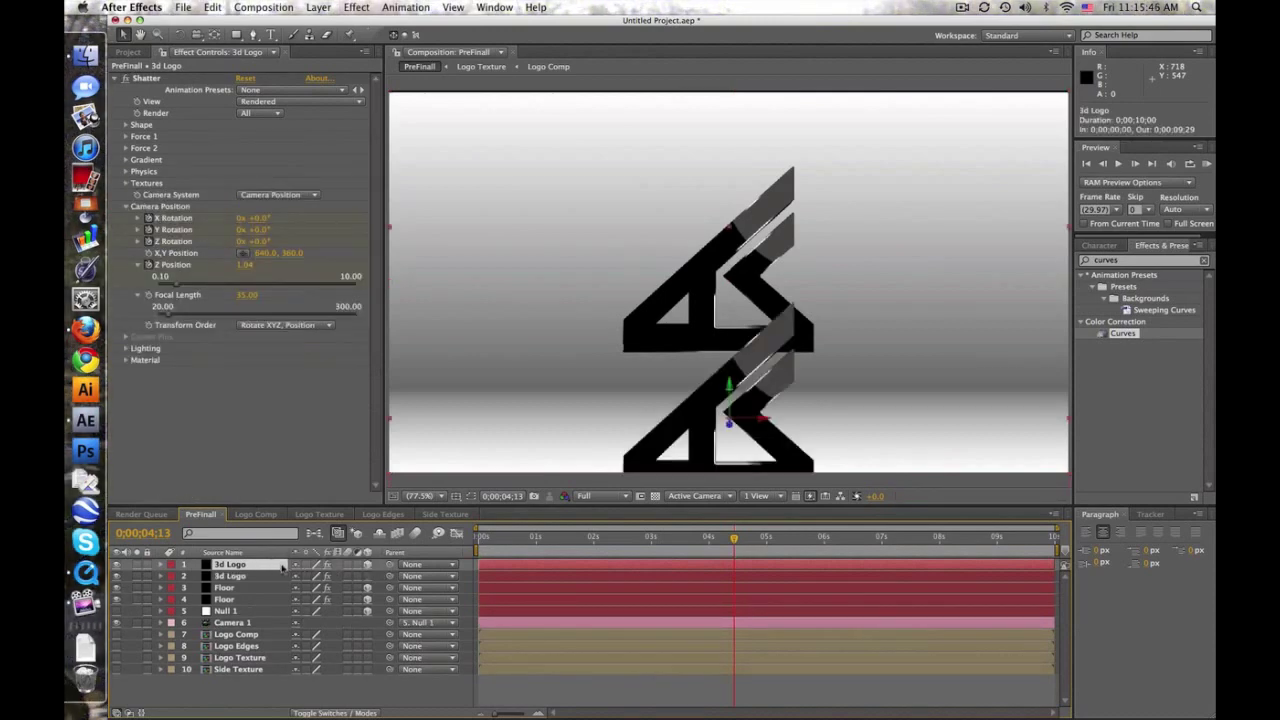
# Step: Set the duplicated 3d Logo layer's X Rotation to -90° to lay it flat on the floor
pyautogui.press('r')
pyautogui.click(316, 587)
pyautogui.write('-90')
pyautogui.press('Return')
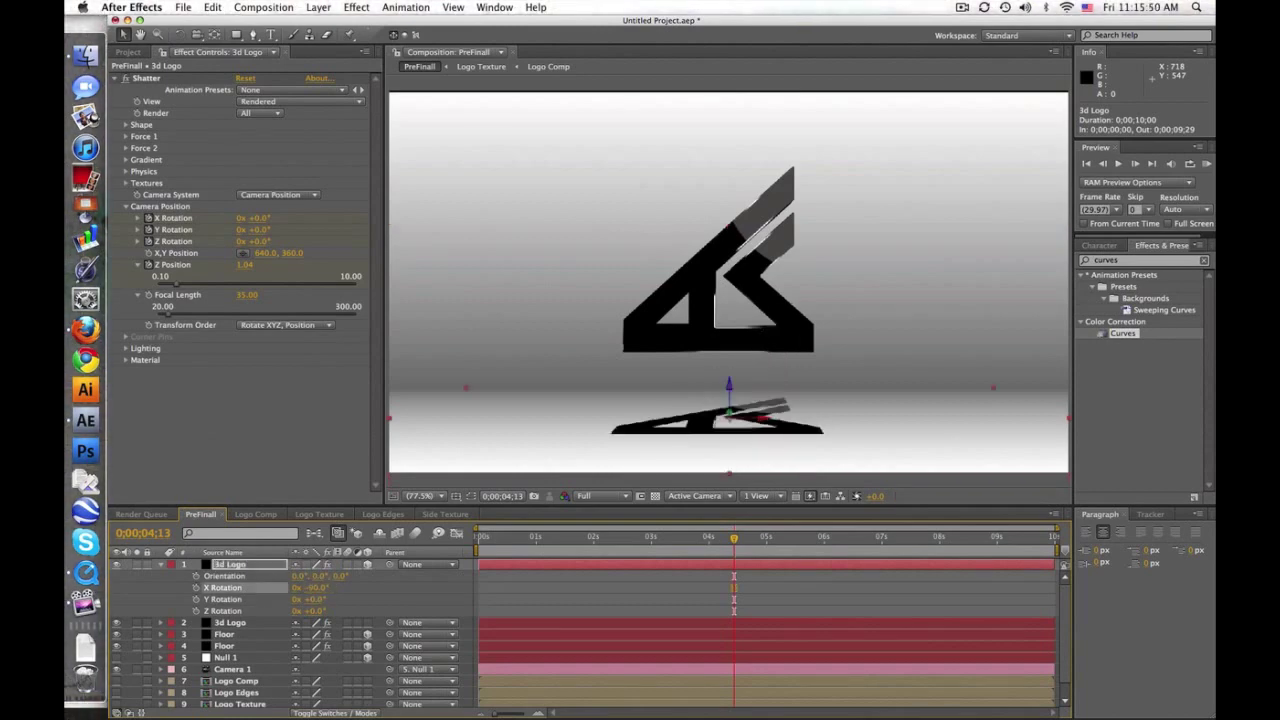
# Step: Apply Fast Blur to the flat logo copy and set its Blurriness to 50
pyautogui.doubleClick(1120, 260)
pyautogui.write('blur')
pyautogui.scroll(-6, 1145, 400)
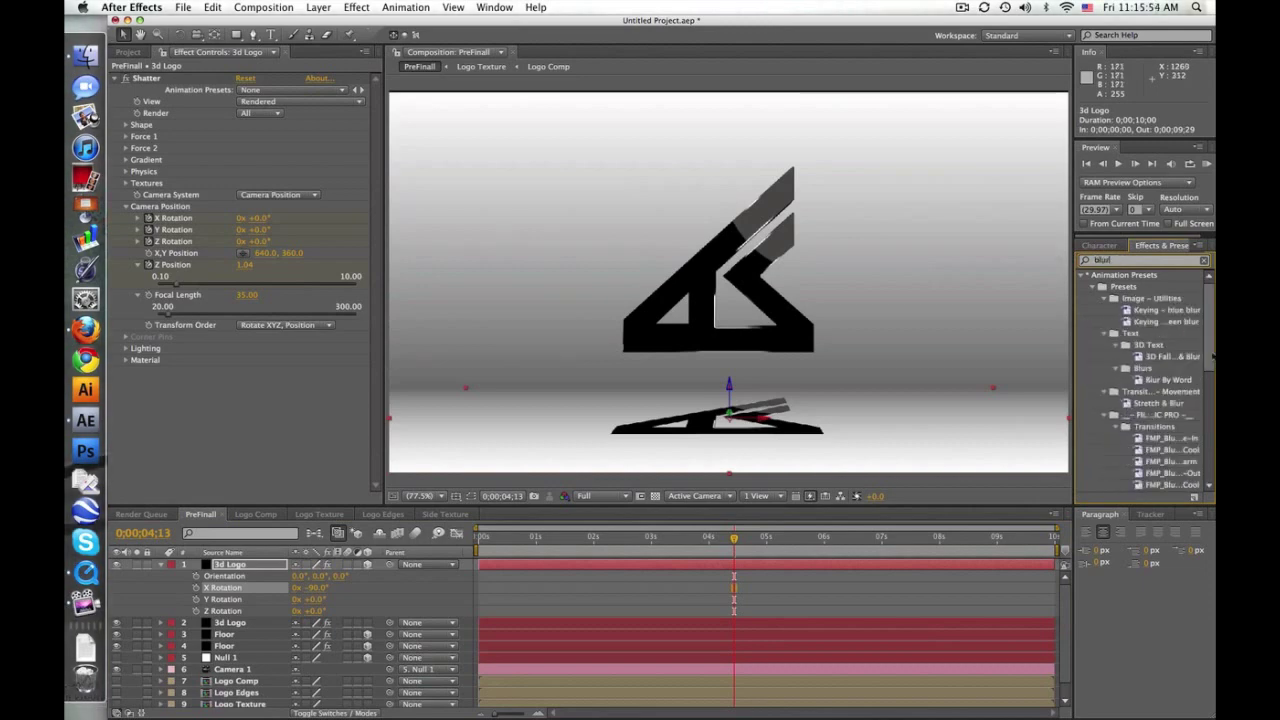
pyautogui.moveTo(1127, 461); pyautogui.dragTo(252, 563)
pyautogui.click(242, 395)
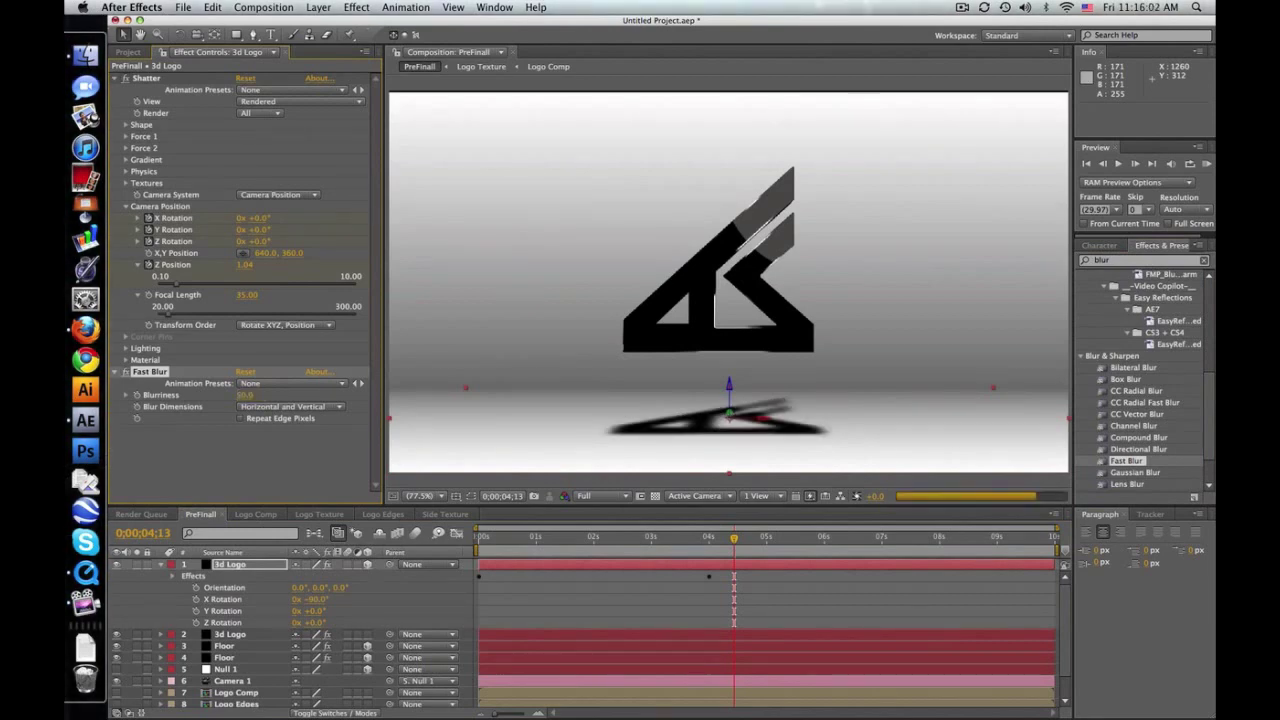
# Step: Add Position and Scale keyframes to the blurred logo copy at 0;00;04;00
pyautogui.click(268, 565)
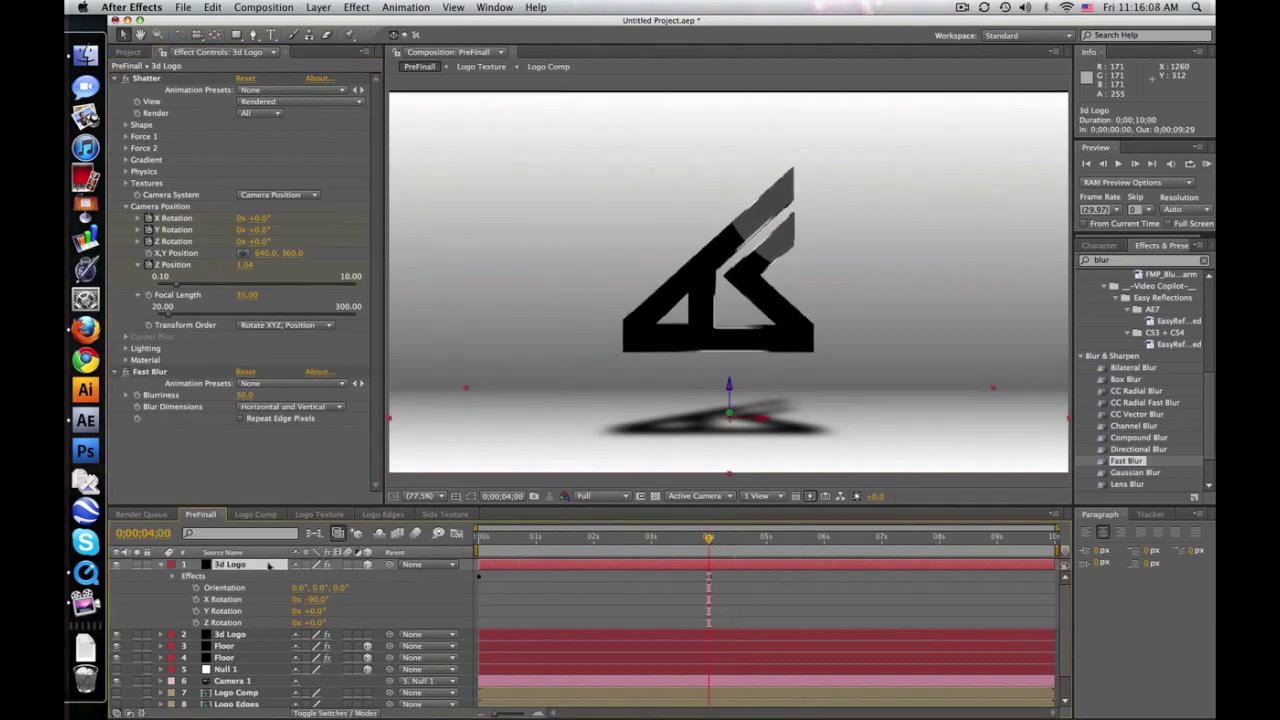
pyautogui.press('p')
pyautogui.hotkey('shift', 's')
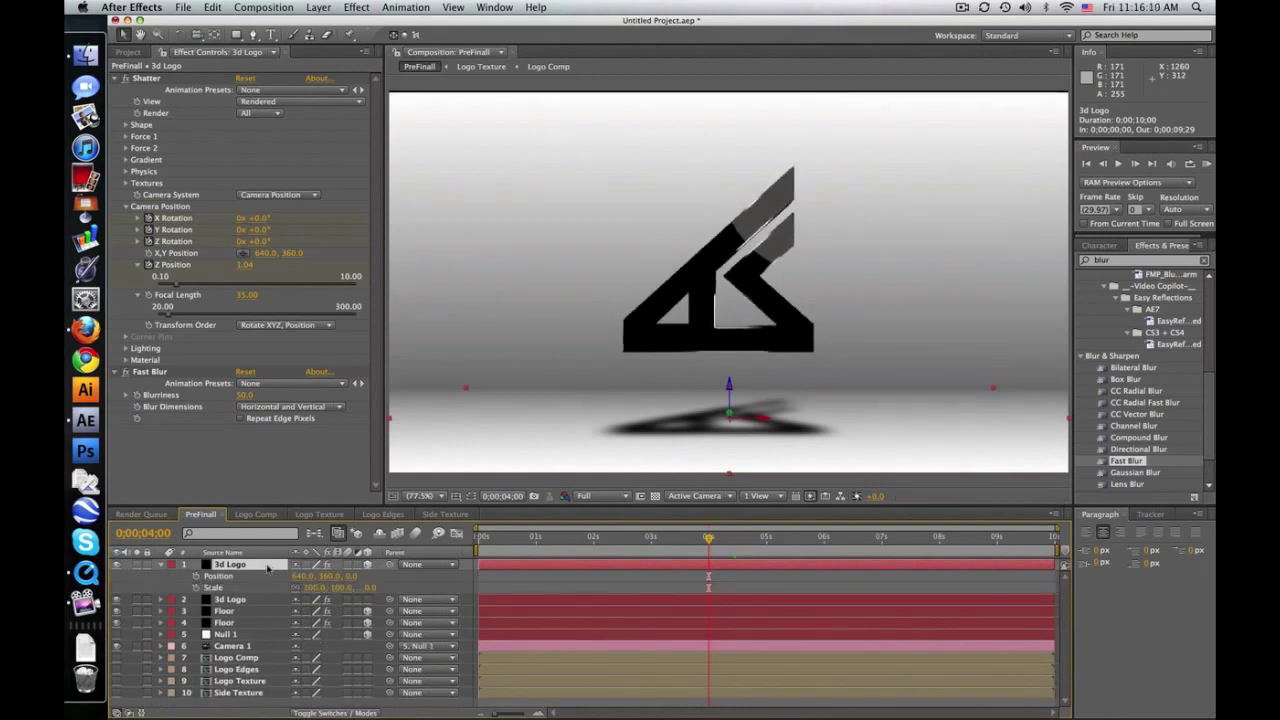
pyautogui.click(218, 576)
pyautogui.keyDown('shift'); pyautogui.click(213, 587); pyautogui.keyUp('shift')
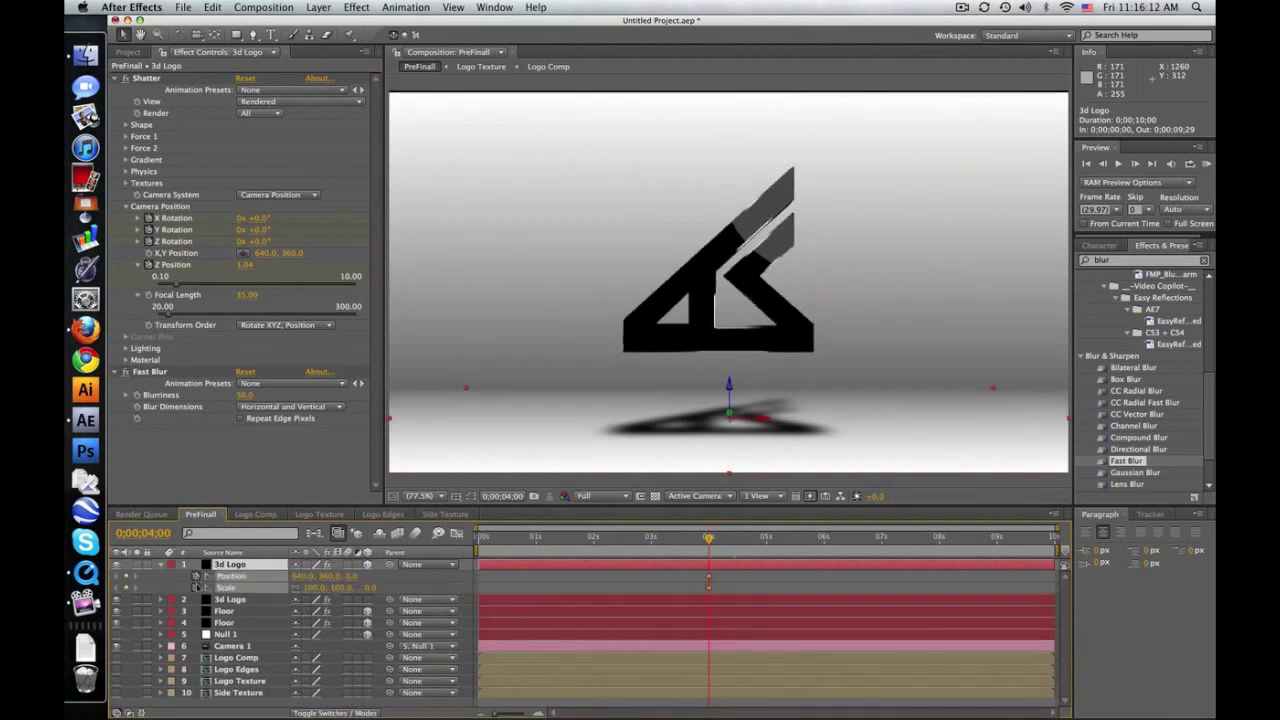
# Step: At 0;00;00;00, keyframe the blurred logo copy's Z position at about -462 and its Scale at 50%
pyautogui.click(645, 537)
pyautogui.moveTo(600, 541); pyautogui.dragTo(487, 541)
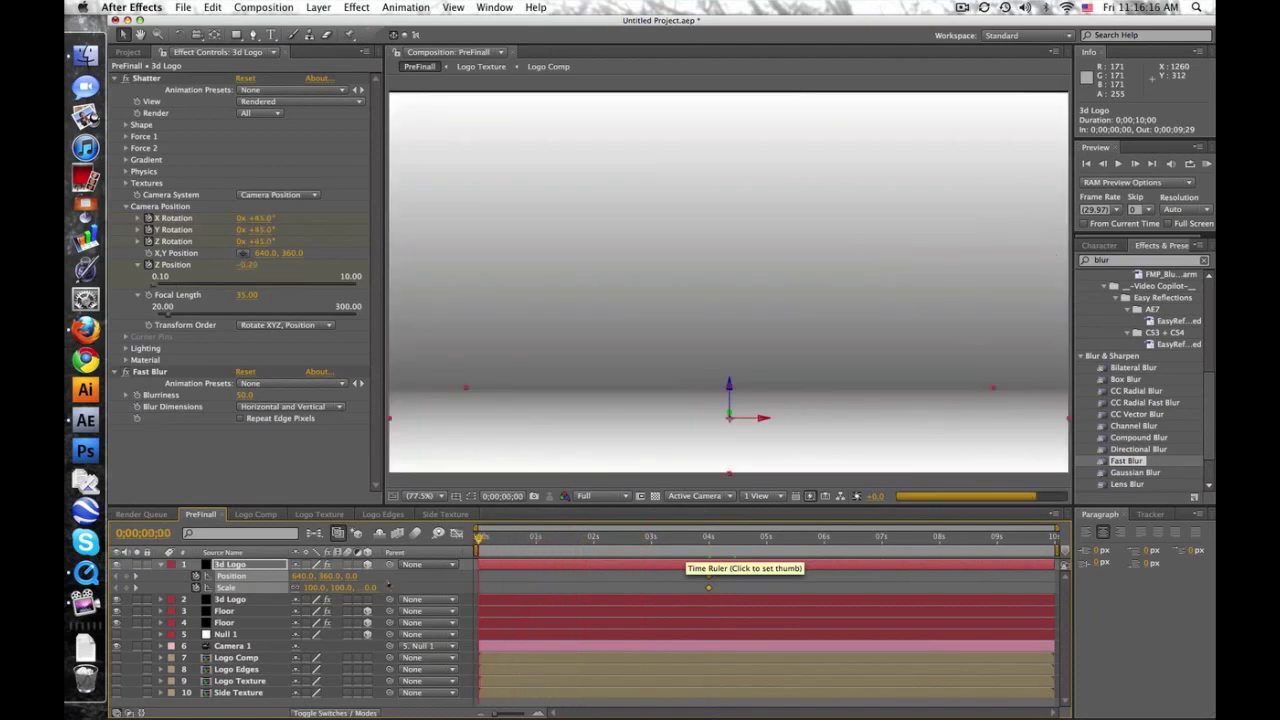
pyautogui.moveTo(350, 578); pyautogui.dragTo(287, 600)
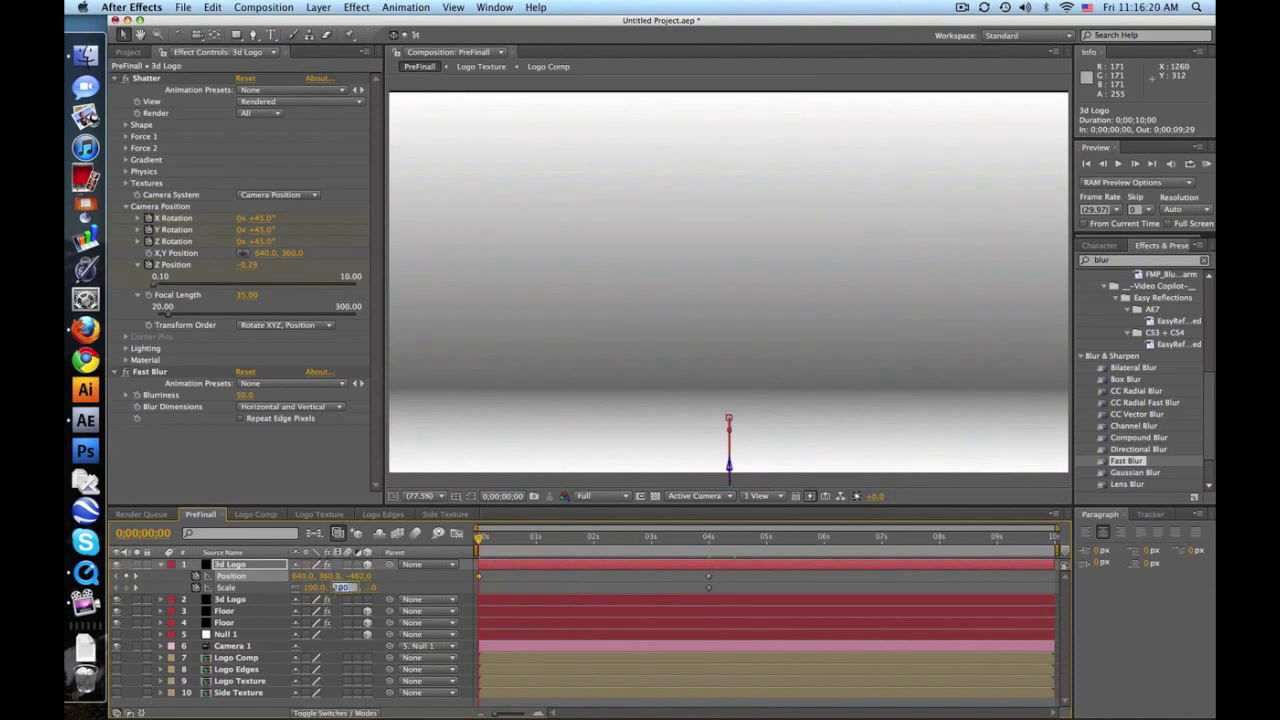
pyautogui.write('50')
pyautogui.press('Return')
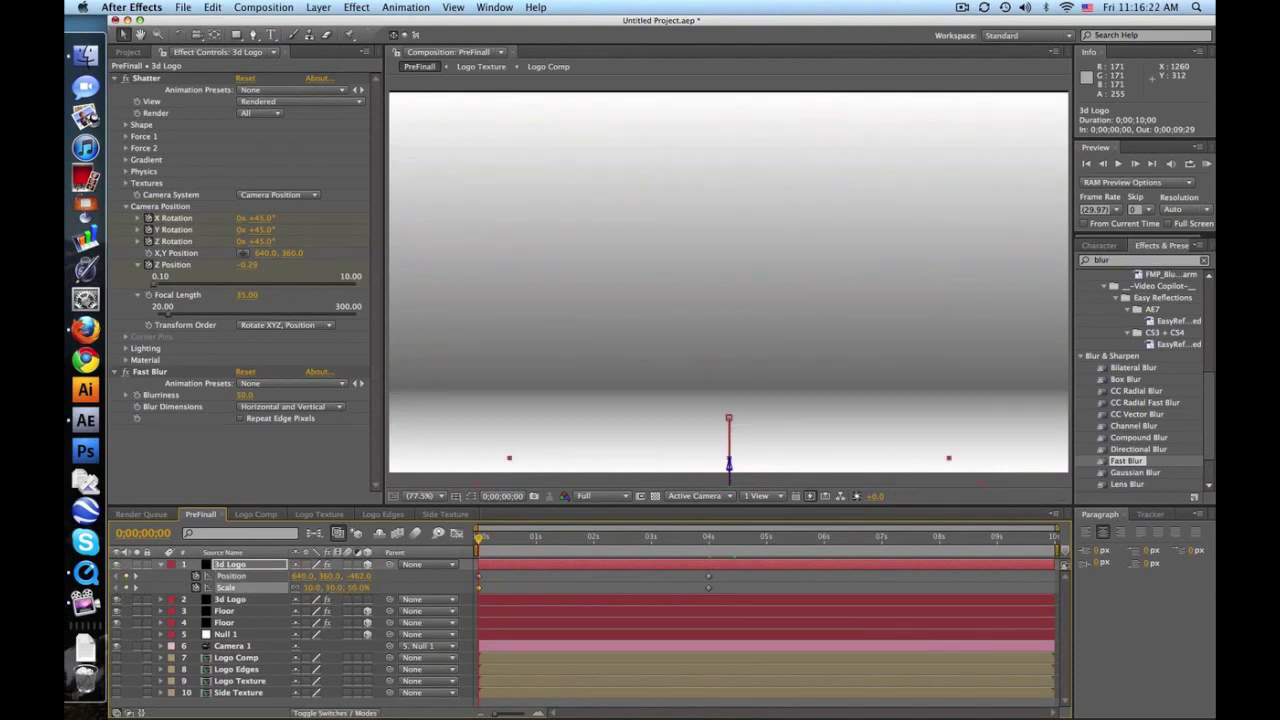
# Step: Place the blurred logo copy below the 3d Logo layer and rename it 3d Logo Shadow
pyautogui.click(263, 599)
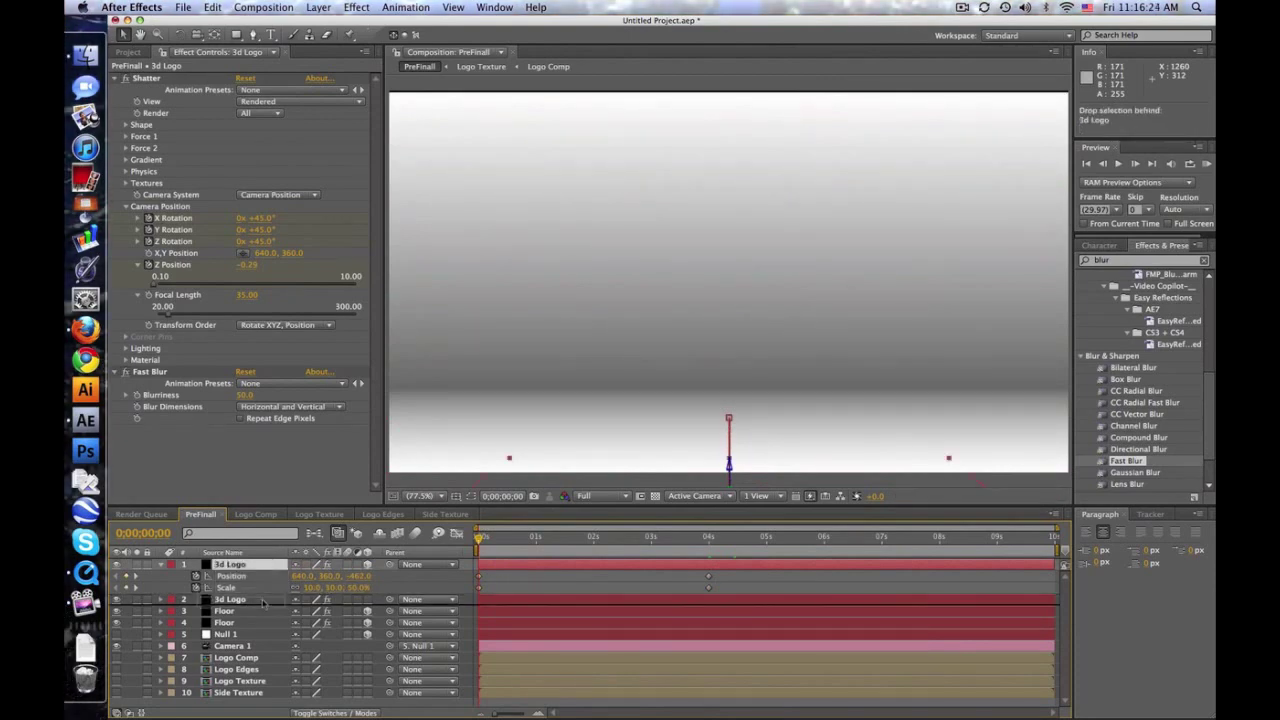
pyautogui.press('u')
pyautogui.click(263, 579)
pyautogui.press('Return')
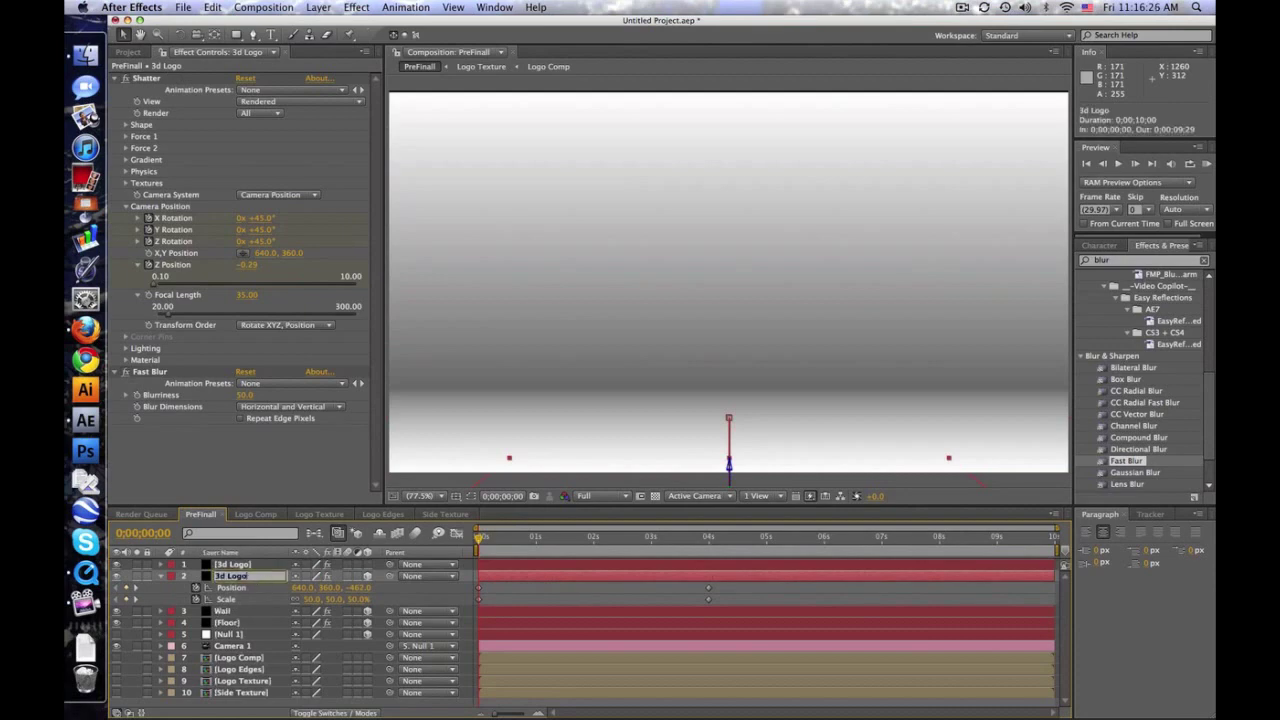
pyautogui.write('Shadow')
pyautogui.click(525, 585)
# Step: Go to 0;00;02;28 and add a Fill effect to the 3d Logo Shadow layer, between Shatter and Fast Blur
pyautogui.moveTo(507, 538); pyautogui.dragTo(649, 528)
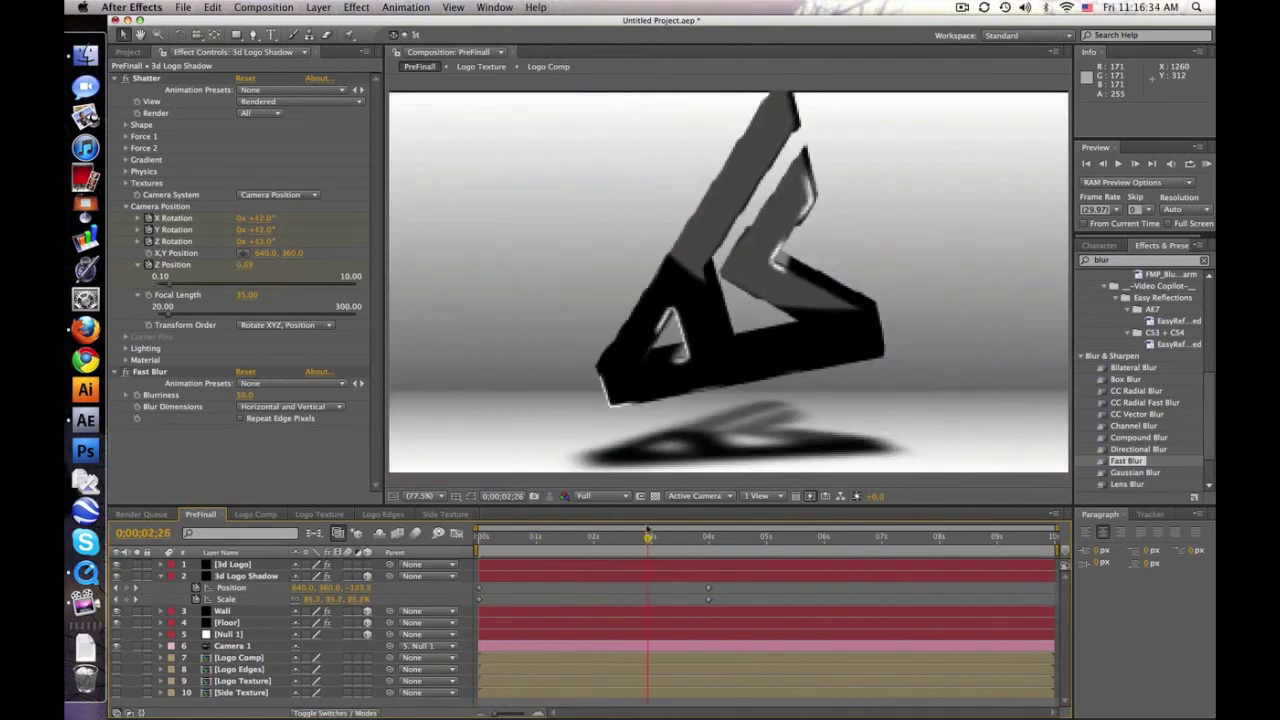
pyautogui.write('fill')
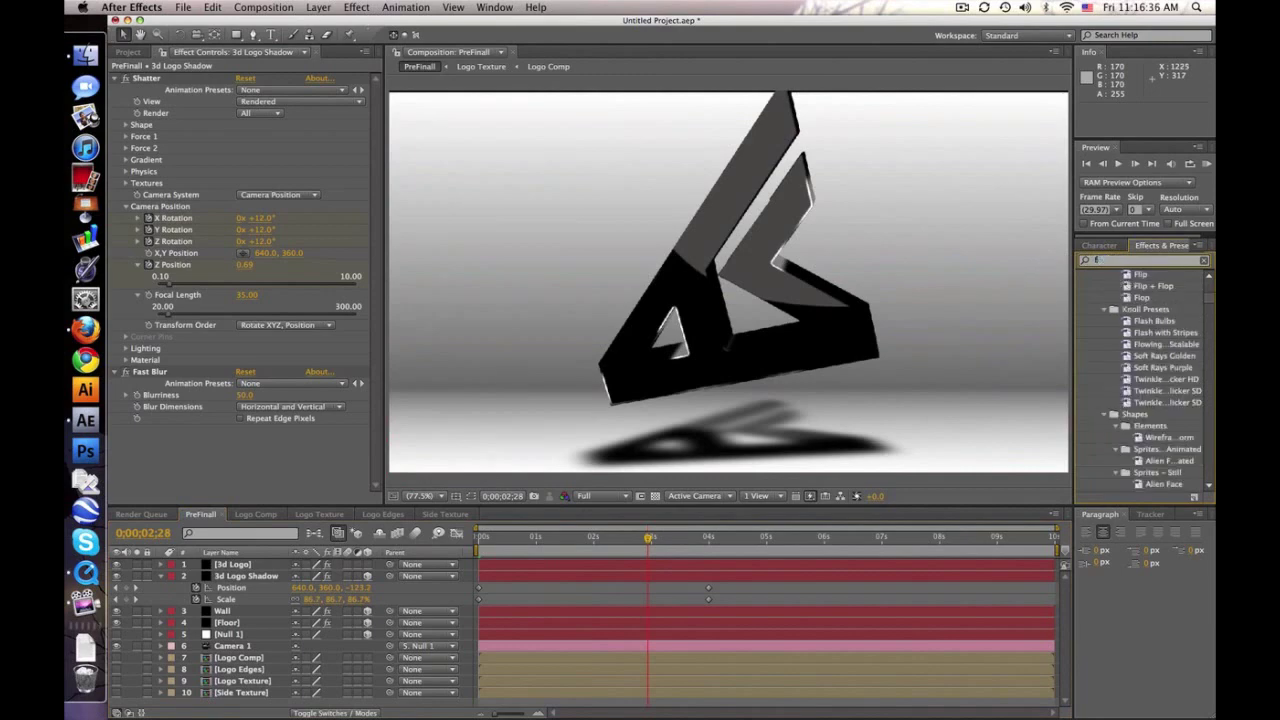
pyautogui.moveTo(1116, 357); pyautogui.dragTo(175, 371)
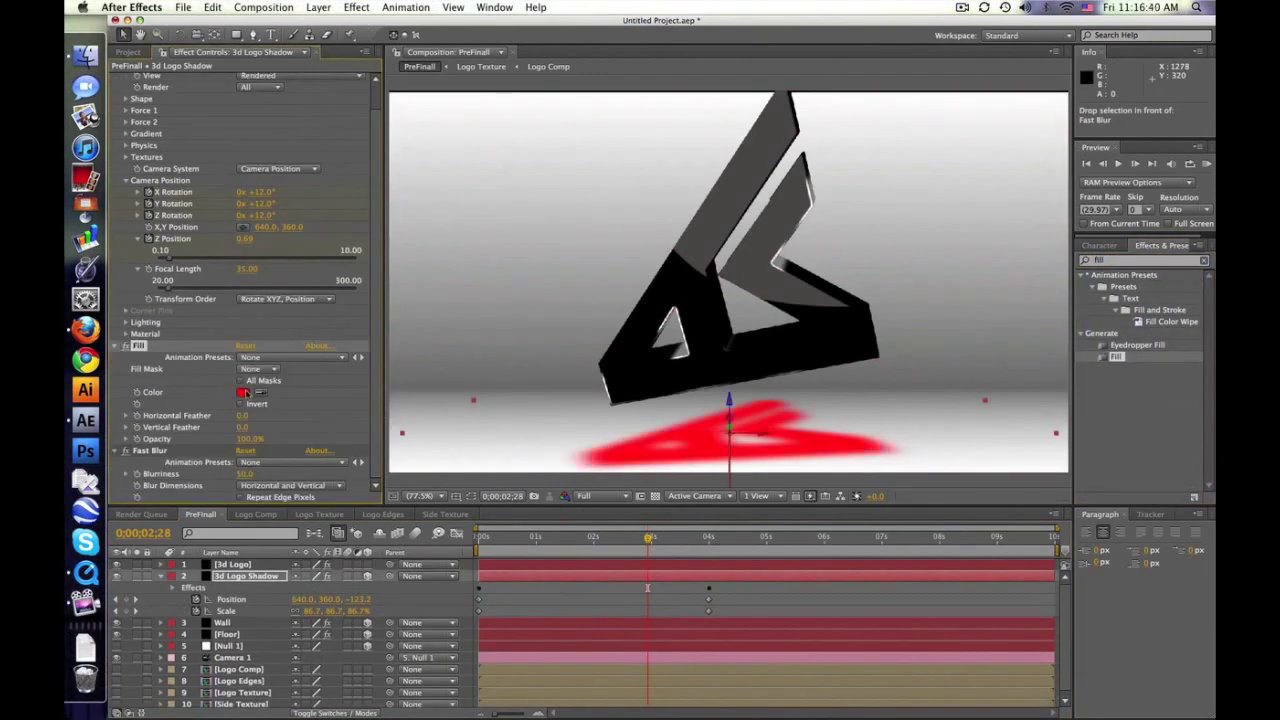
# Step: Set the shadow's Fill color to dark gray 202020
pyautogui.click(243, 392)
pyautogui.click(462, 543)
pyautogui.moveTo(462, 543); pyautogui.dragTo(416, 627)
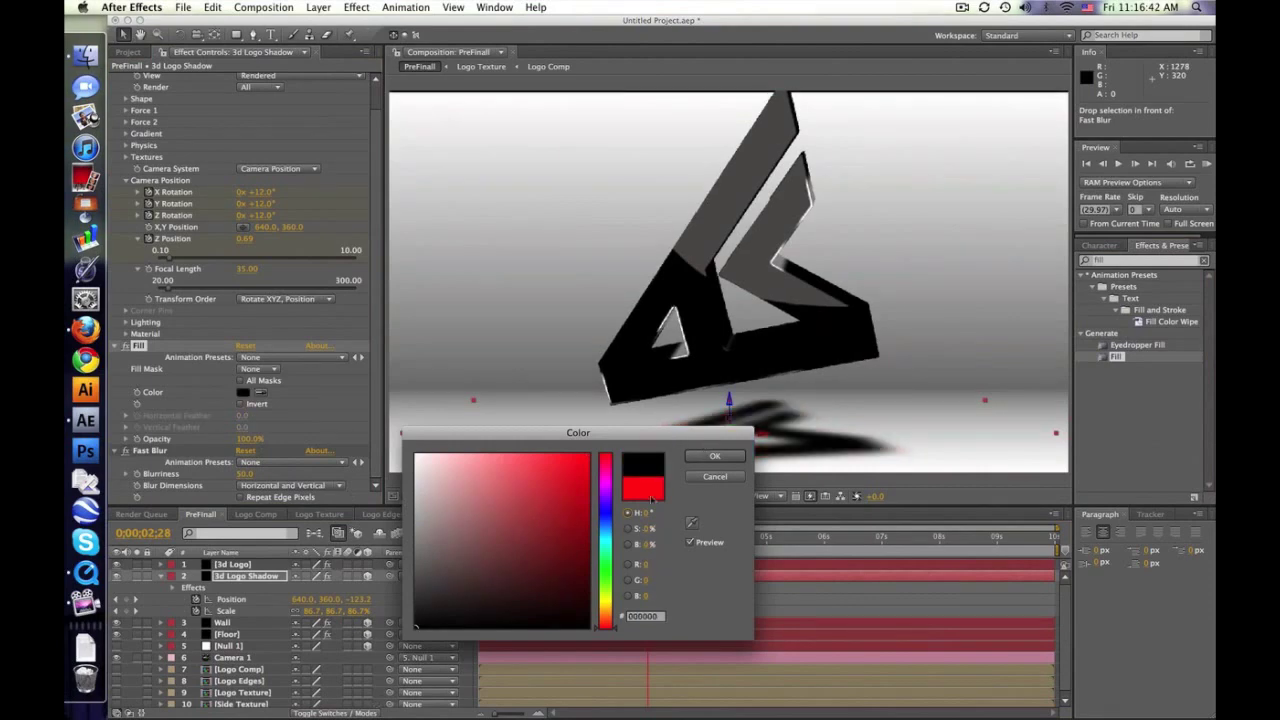
pyautogui.click(416, 605)
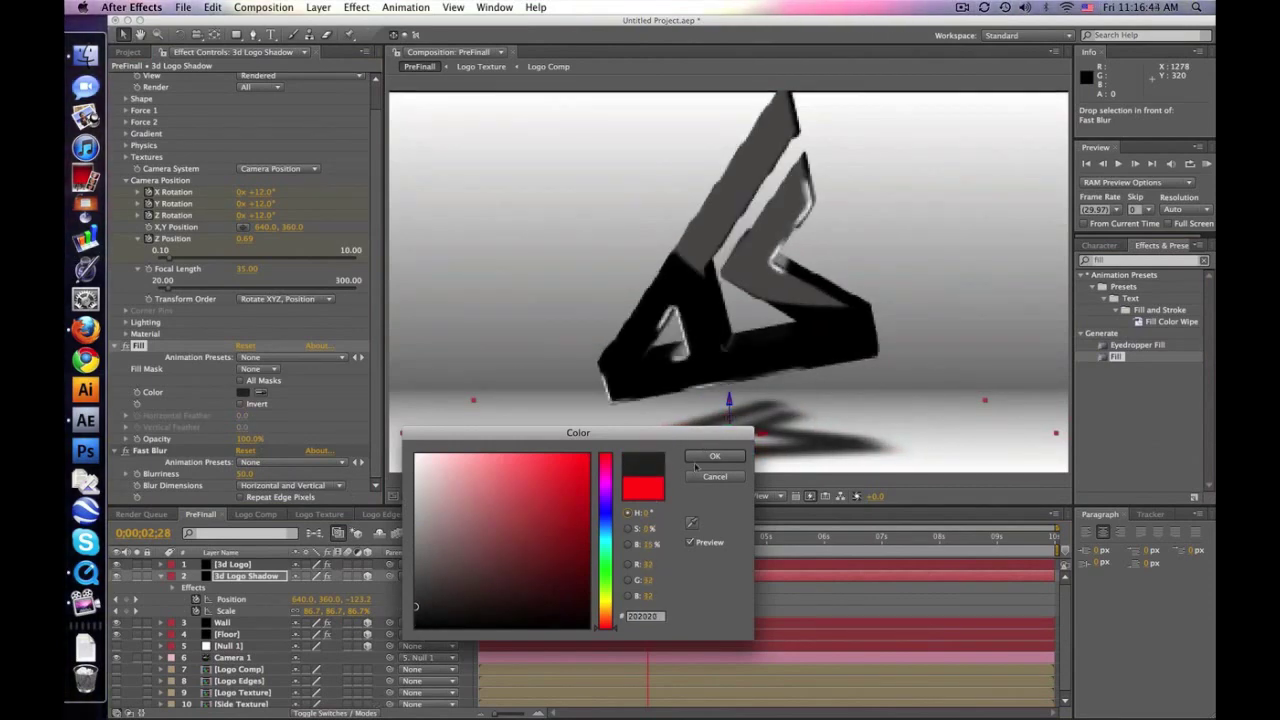
pyautogui.click(700, 457)
# Step: Preview the shadow's movement under the logo up to 0;00;04;08, then collapse the 3d Logo Shadow layer's properties
pyautogui.click(611, 538)
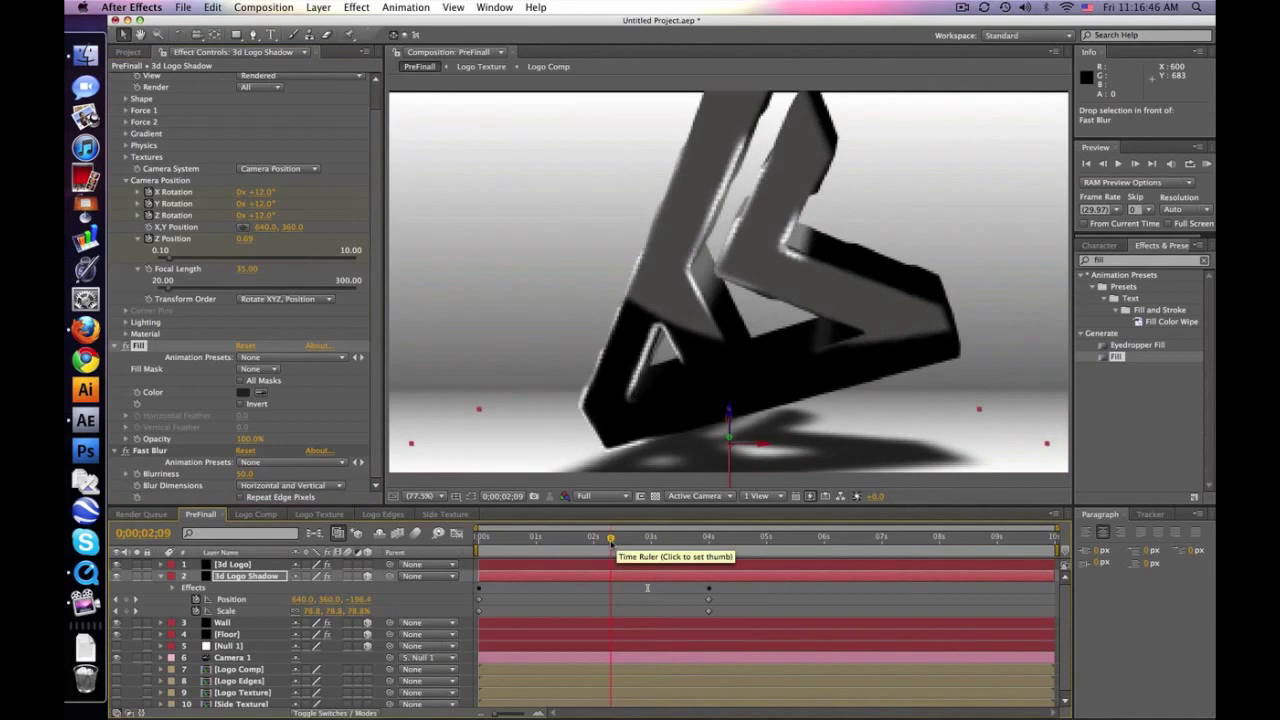
pyautogui.press('space')
pyautogui.moveTo(647, 540); pyautogui.dragTo(724, 540)
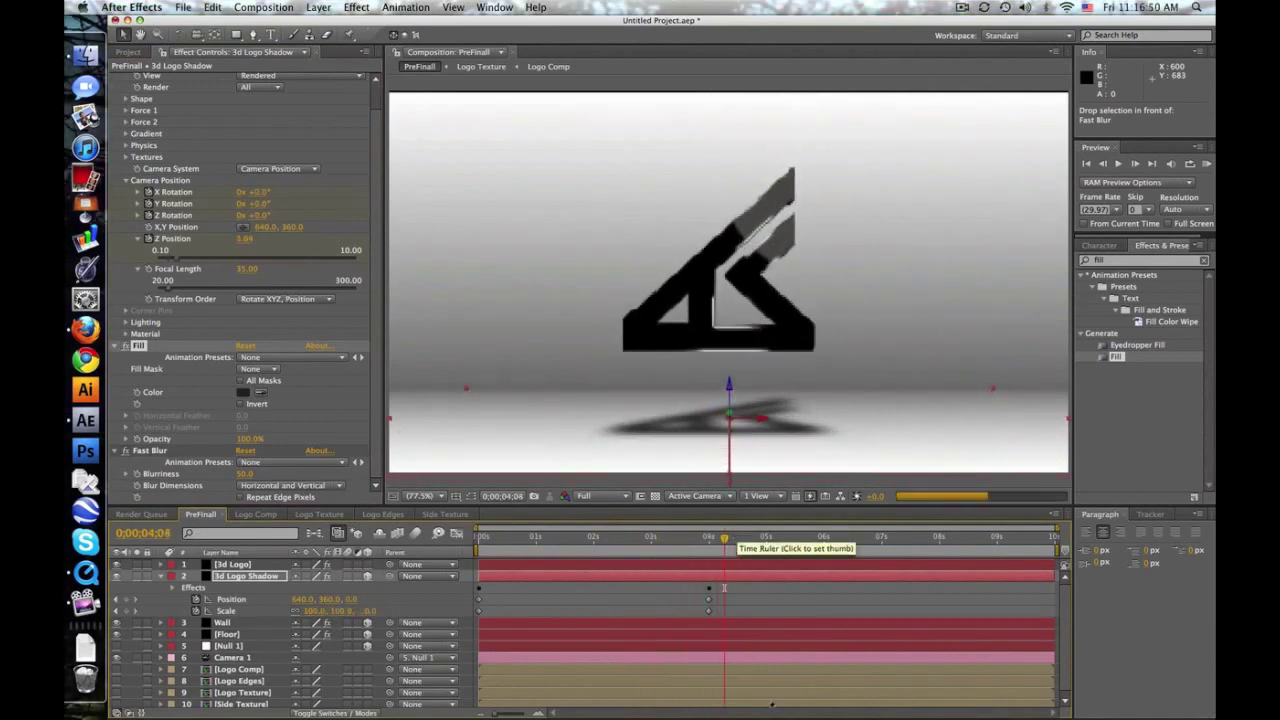
pyautogui.click(161, 577)
# Step: Create a black 1280 x 720 px solid named Flare
pyautogui.click(318, 7)
pyautogui.moveTo(330, 23)
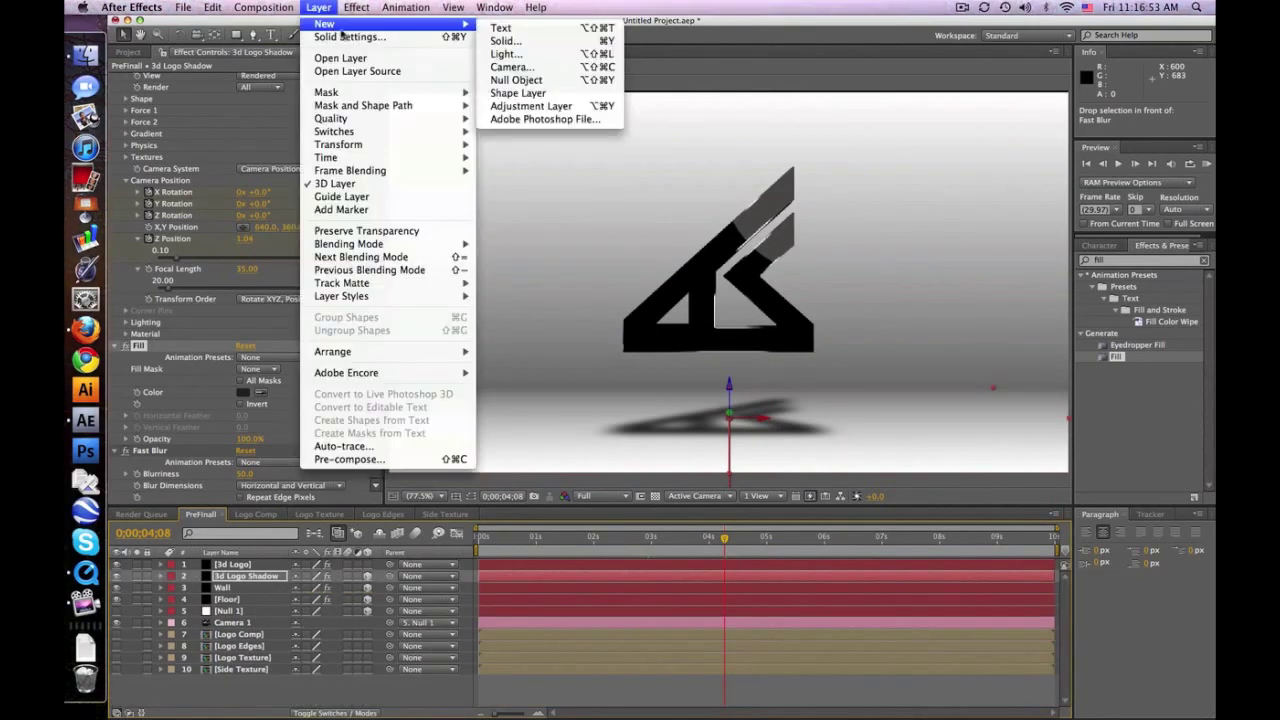
pyautogui.click(490, 40)
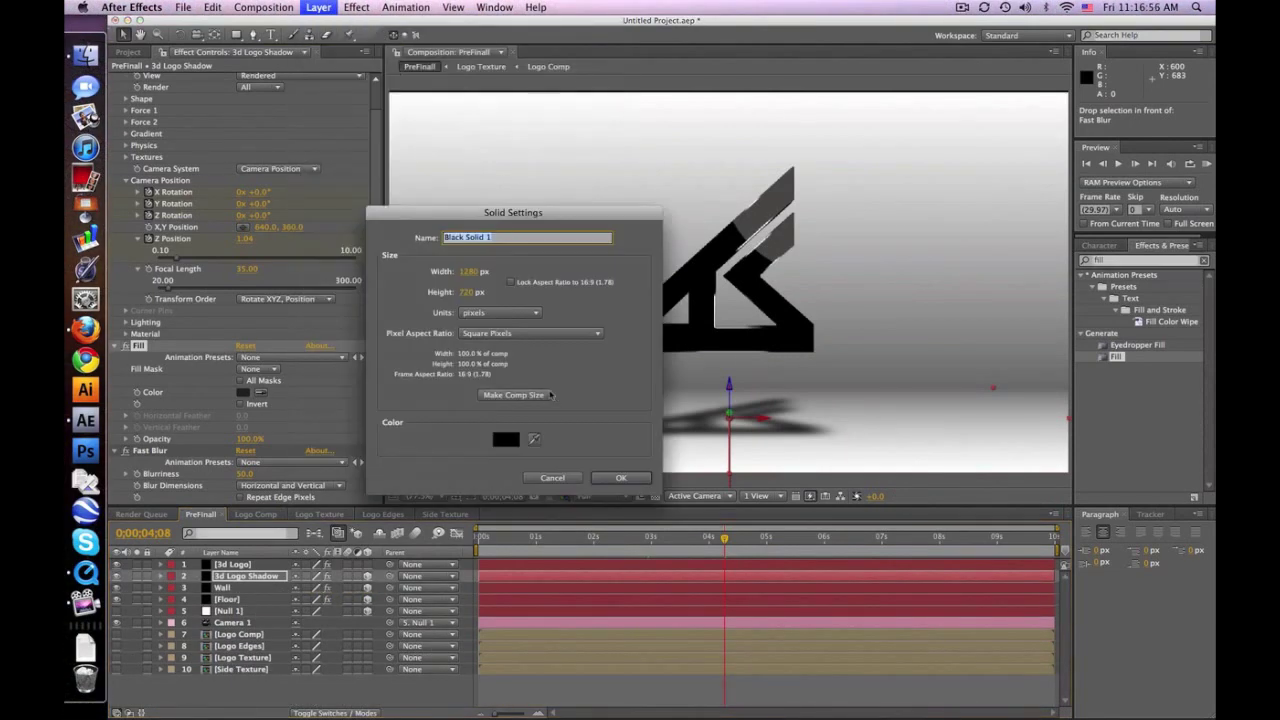
pyautogui.write('Flare')
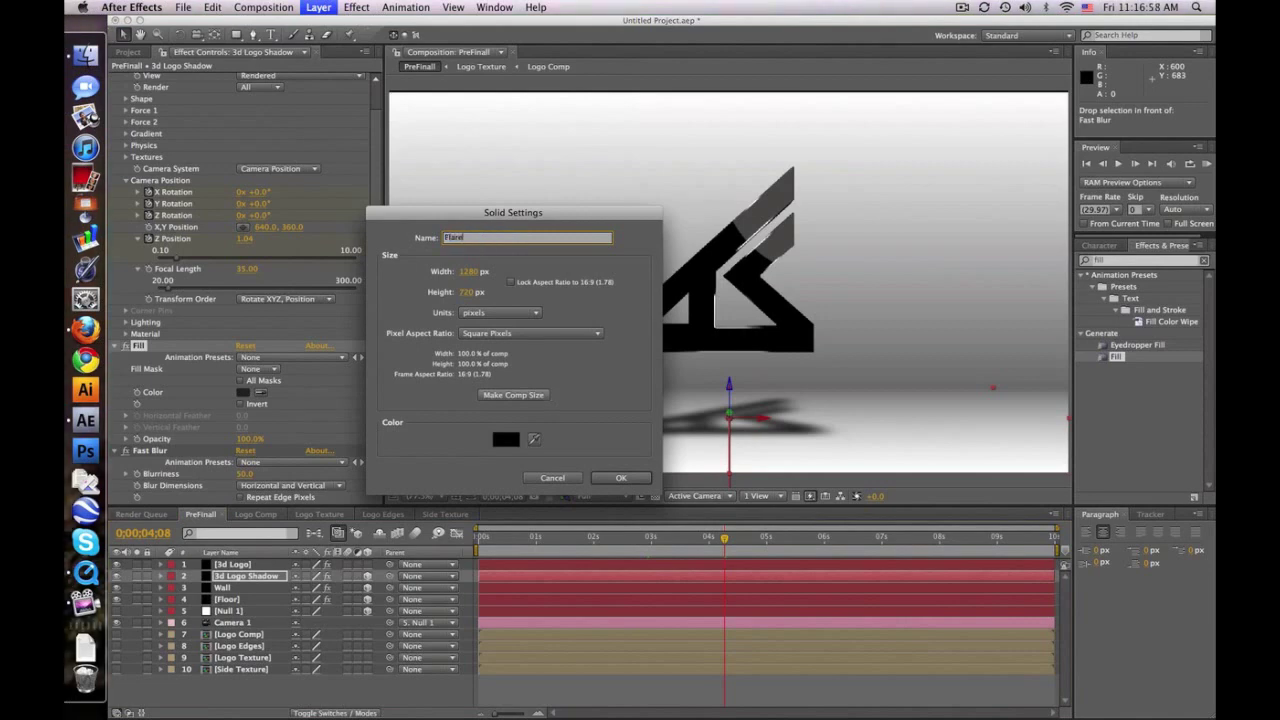
pyautogui.press('Return')
# Step: Find the Optical Flares effect and apply it to the Flare solid
pyautogui.click(1140, 262)
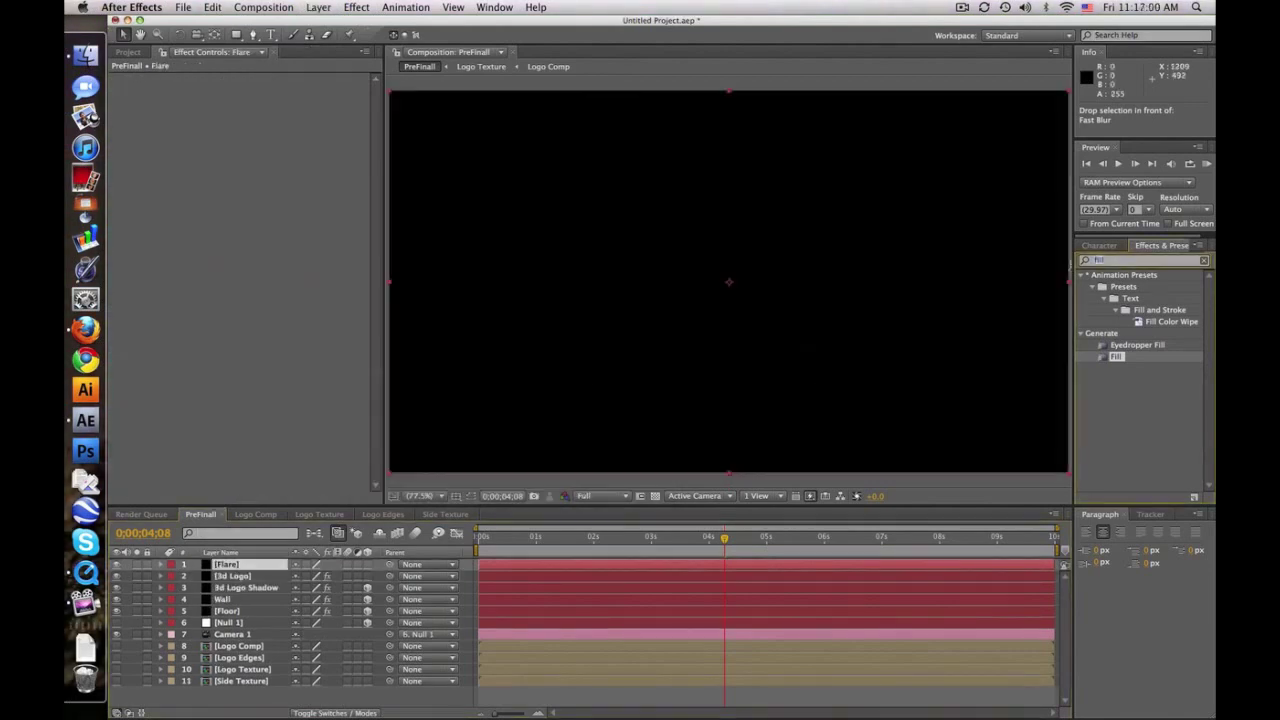
pyautogui.write('optic')
pyautogui.doubleClick(1120, 310)
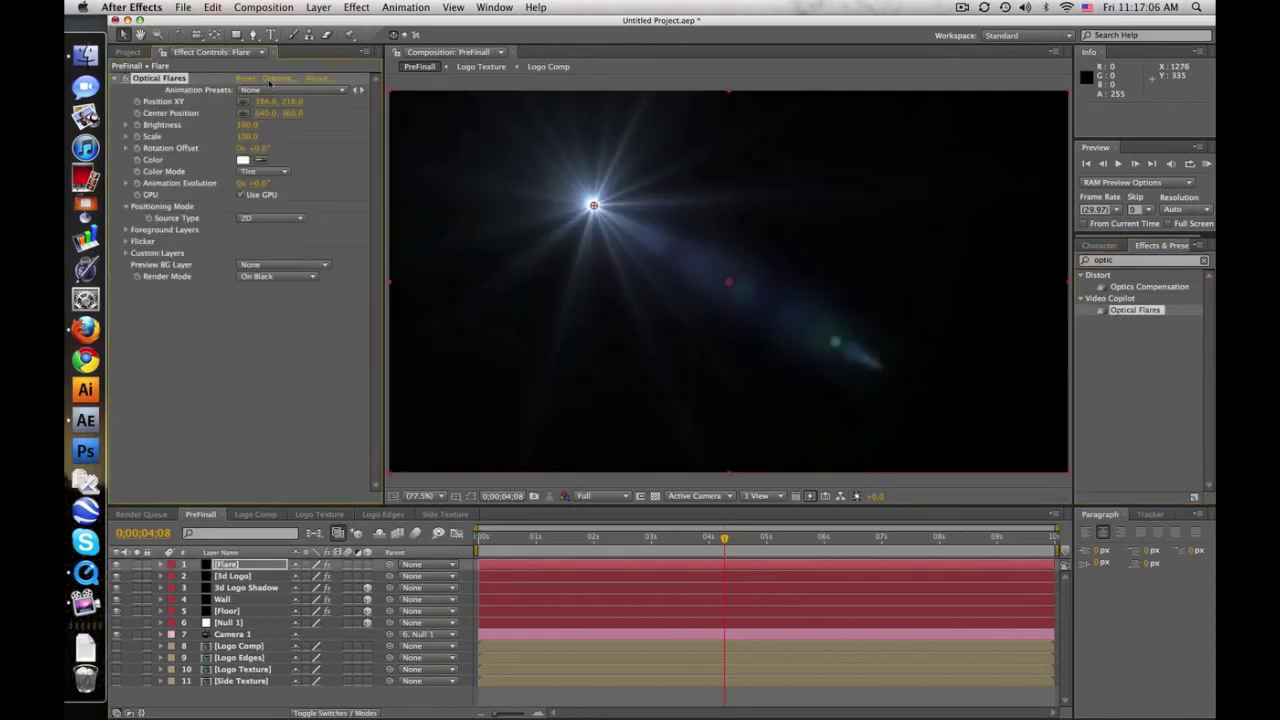
# Step: Load the purple-blue streak preset below Gold Spot from the Optical Flares Light presets and accept it
pyautogui.click(272, 79)
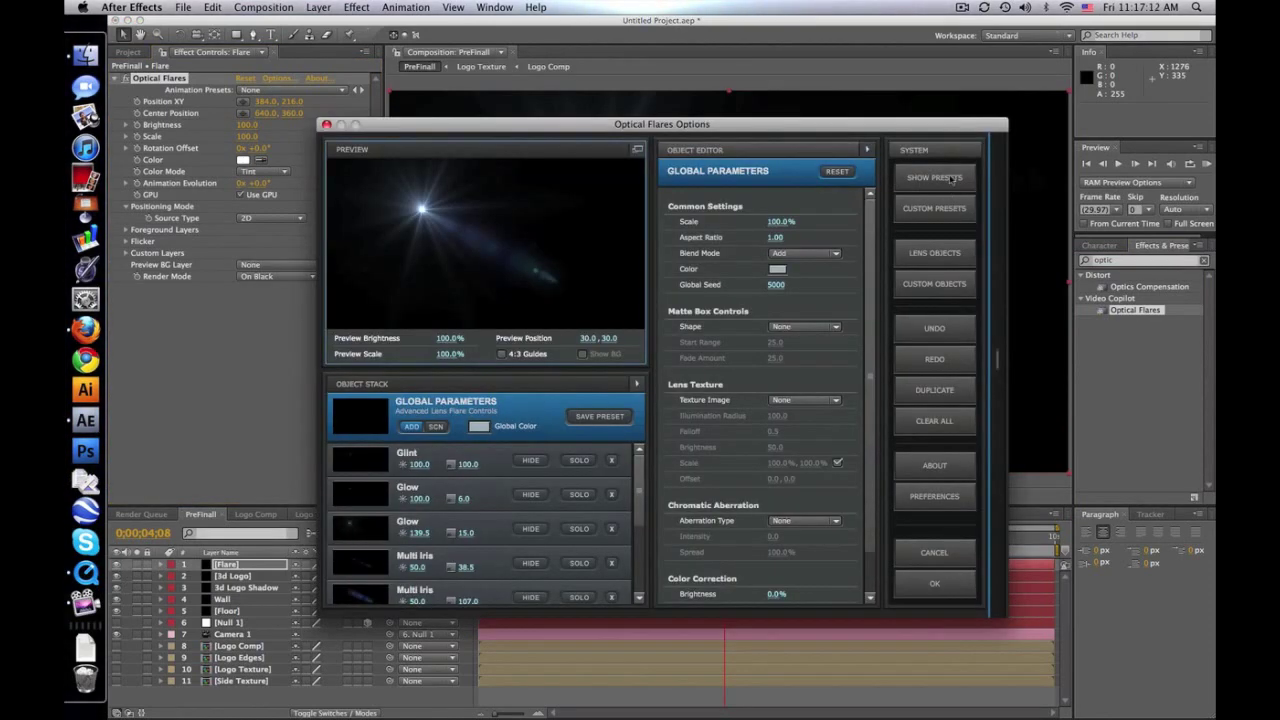
pyautogui.click(950, 178)
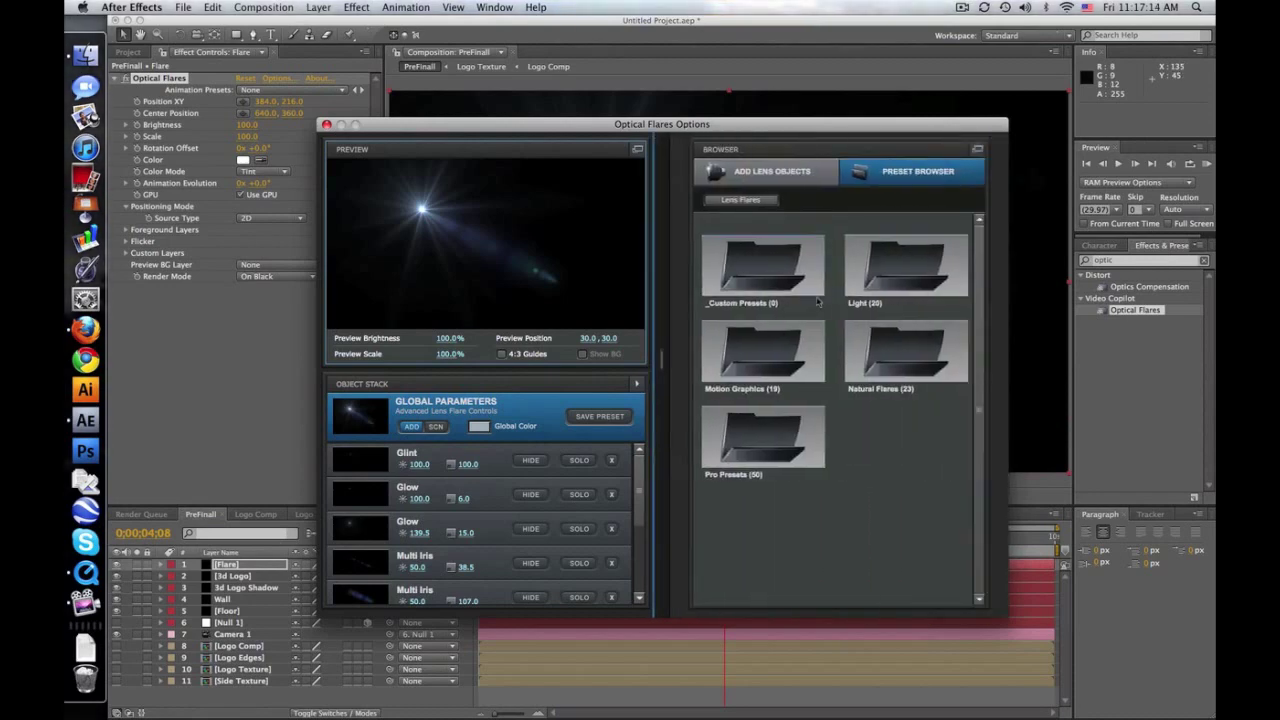
pyautogui.click(900, 284)
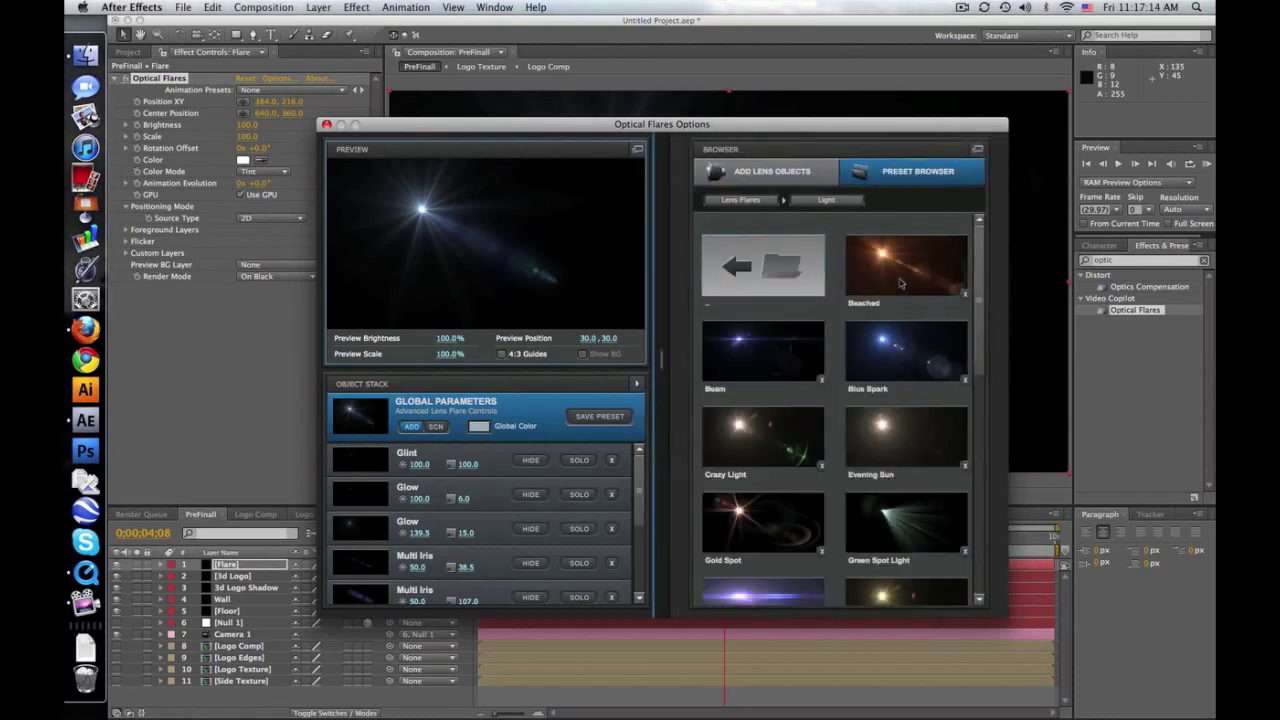
pyautogui.click(789, 597)
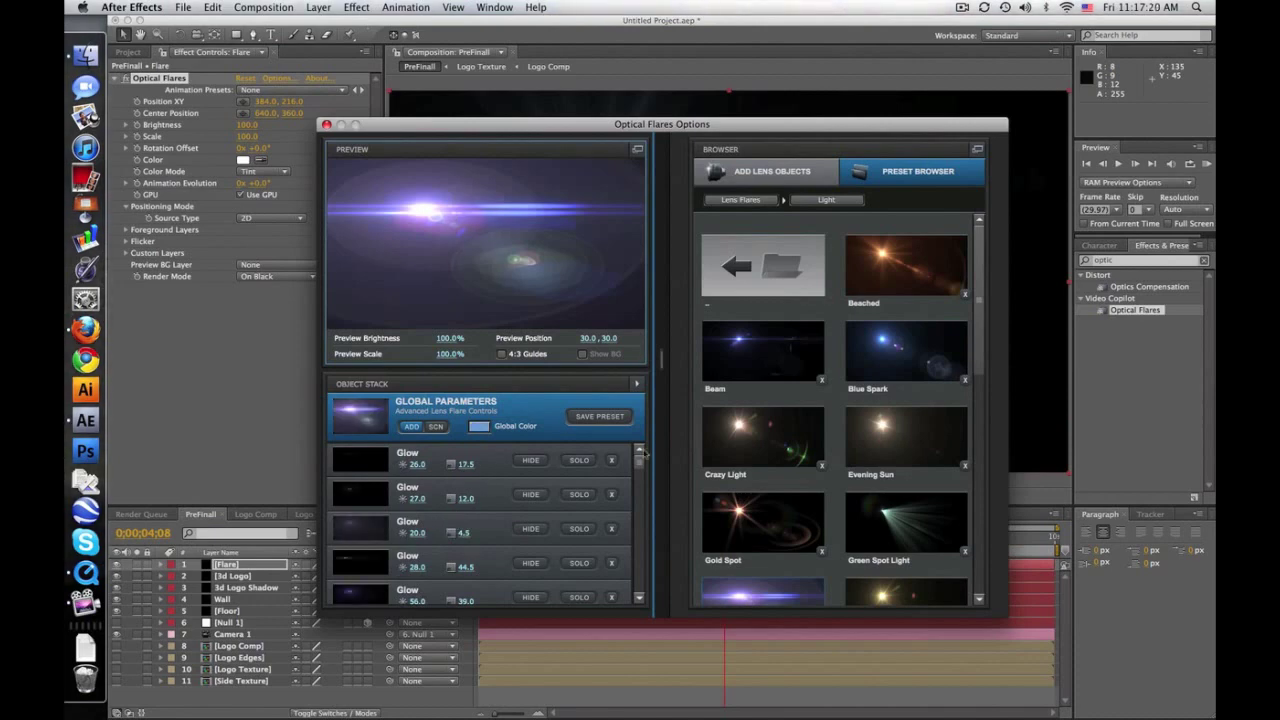
pyautogui.click(636, 383)
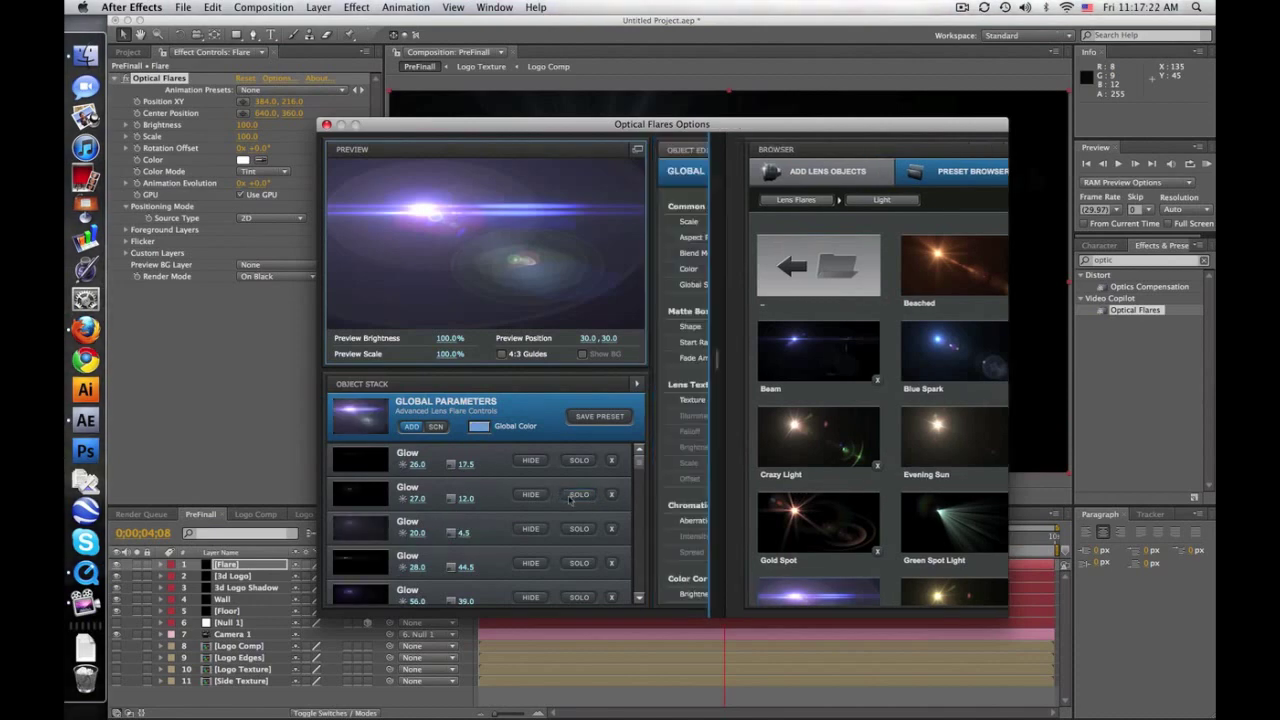
pyautogui.click(935, 586)
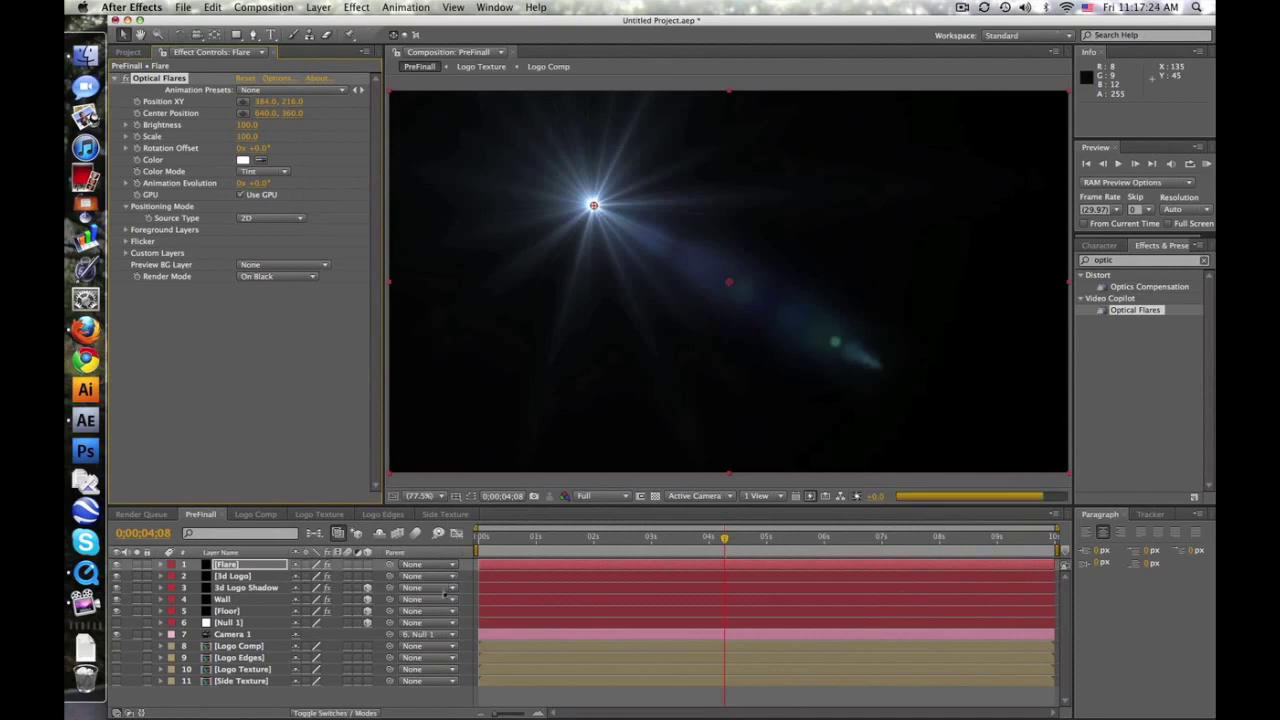
# Step: Move the flare to the frame's left edge at about -3.1, 367.0 and set the Flare layer's blending mode to Add
pyautogui.moveTo(593, 207); pyautogui.dragTo(387, 285)
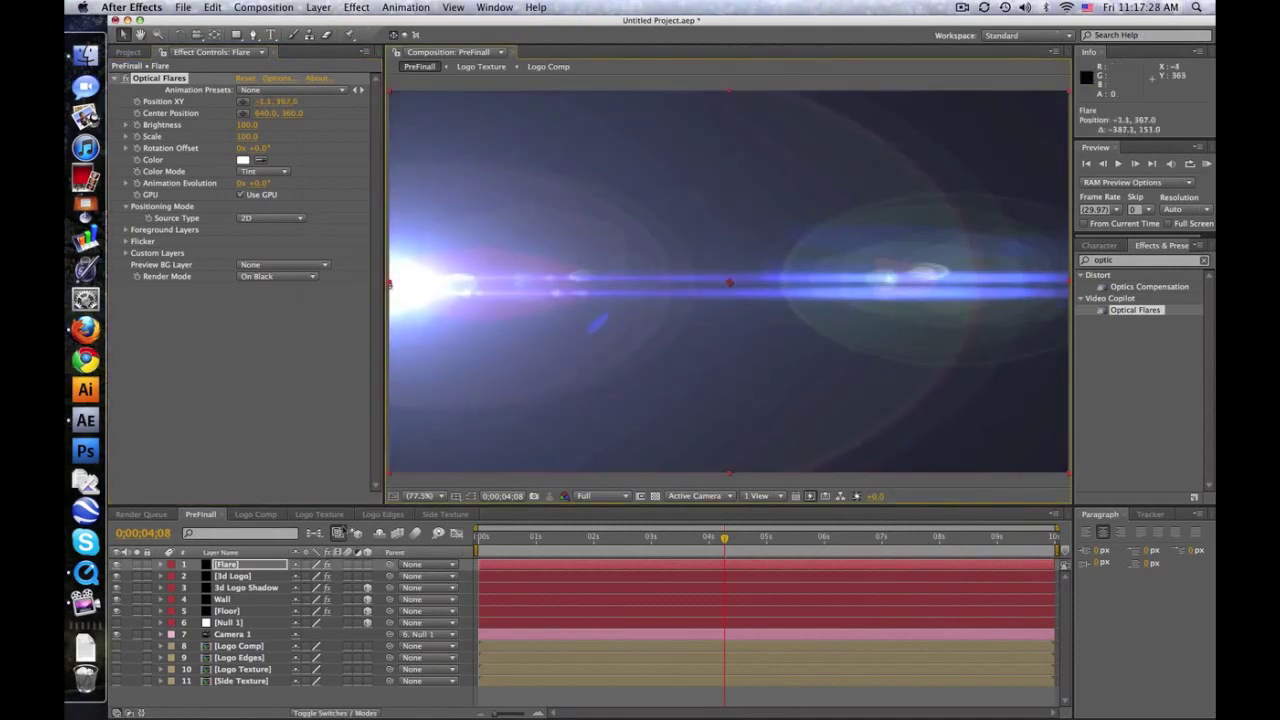
pyautogui.click(340, 712)
pyautogui.click(330, 566)
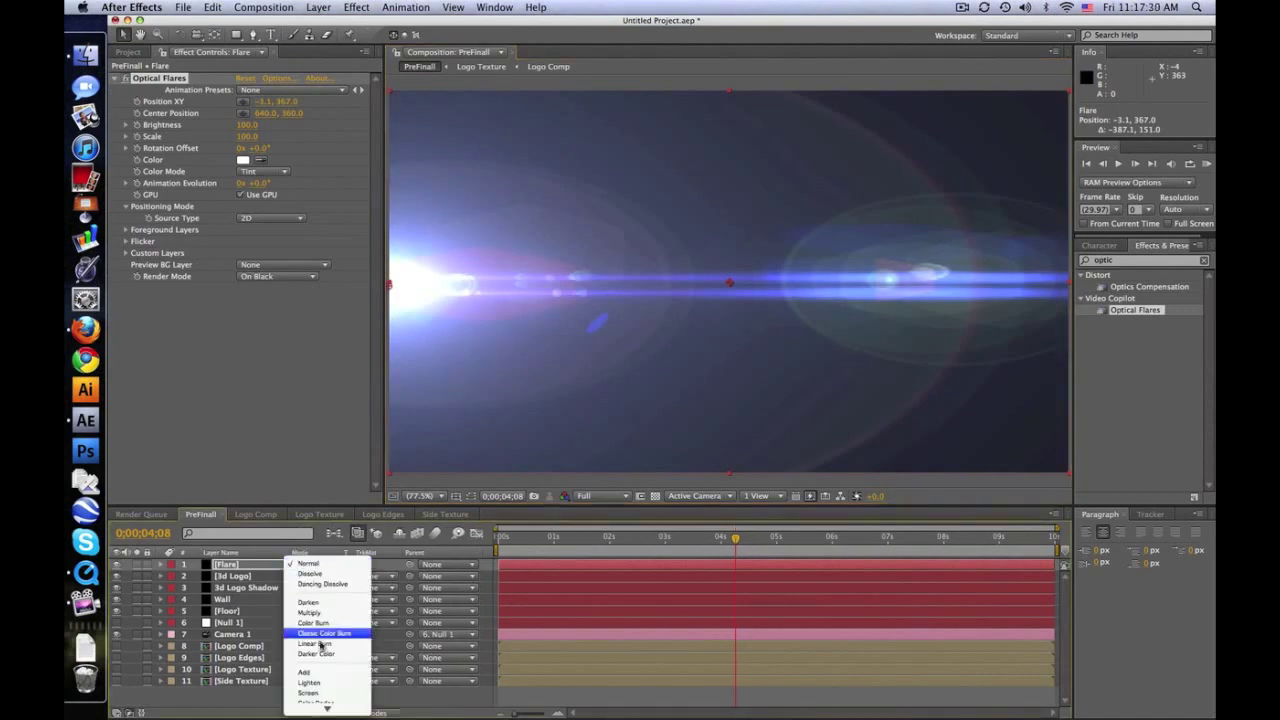
pyautogui.click(320, 674)
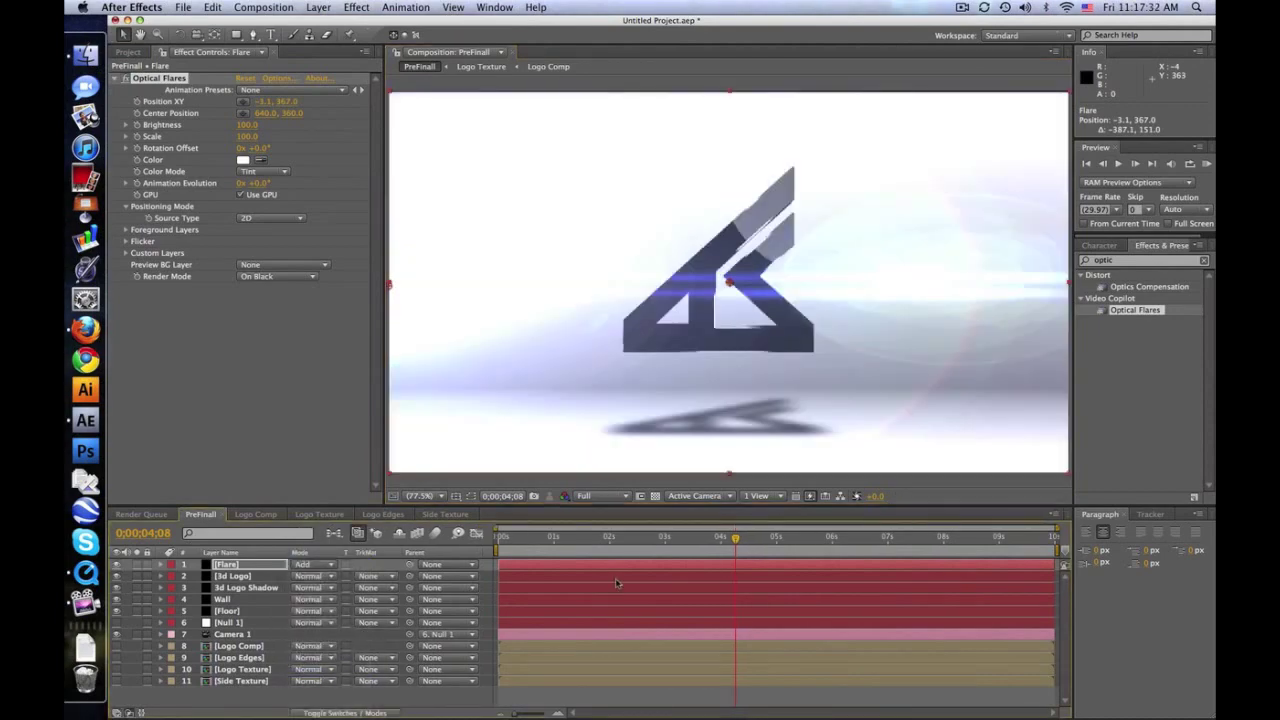
# Step: Scrub through the end of the logo animation to check the flare, stopping at 0;00;04;24
pyautogui.press('pageup')
pyautogui.moveTo(691, 543); pyautogui.dragTo(746, 538)
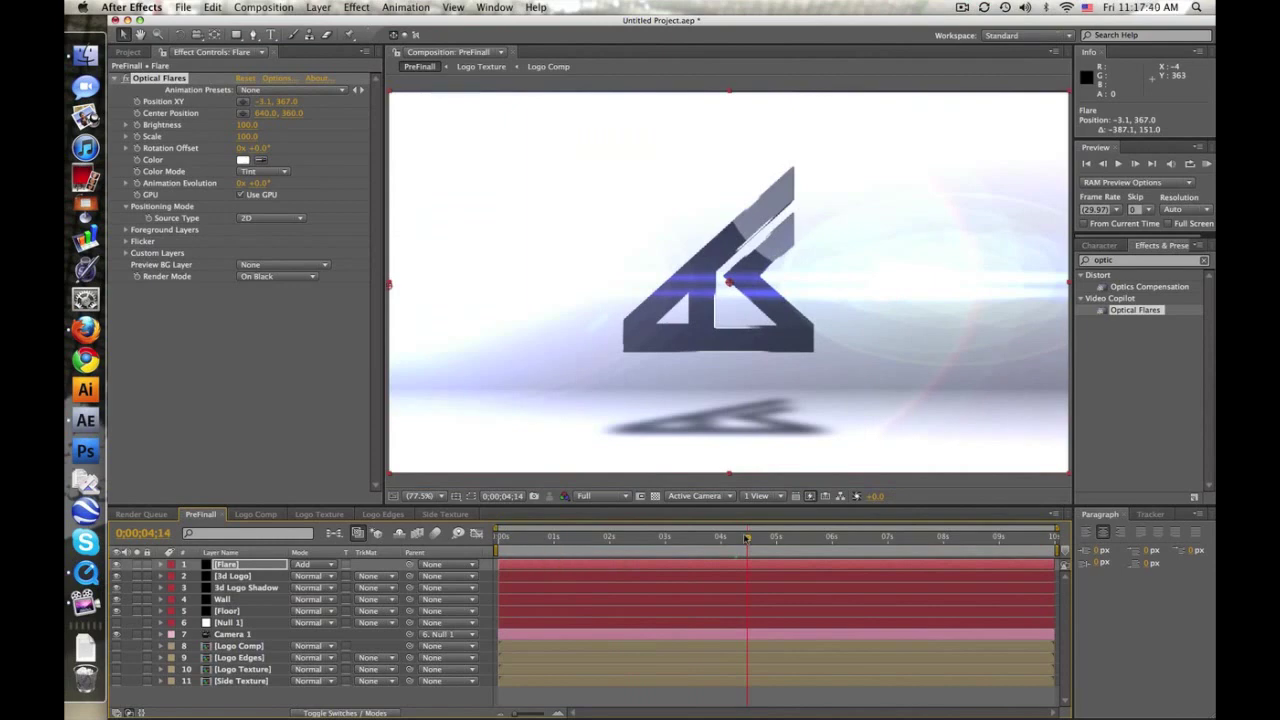
pyautogui.moveTo(757, 539); pyautogui.dragTo(767, 538)
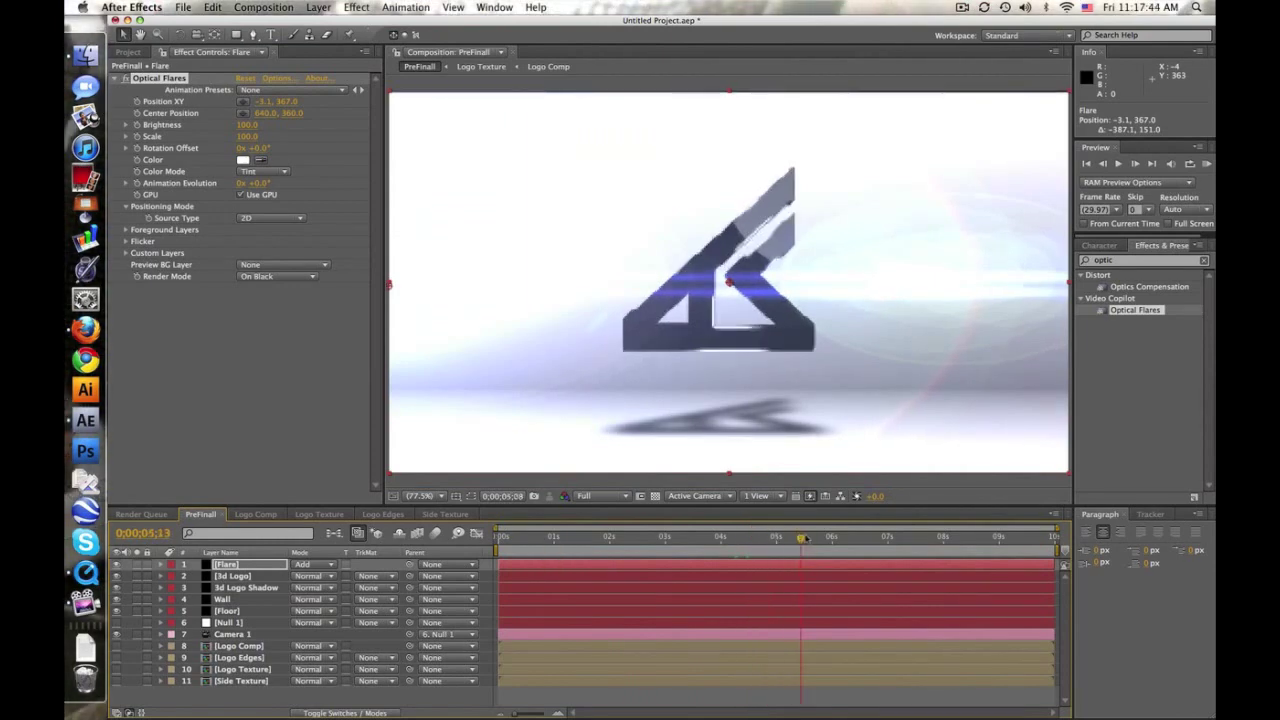
pyautogui.moveTo(767, 539)
pyautogui.mouseDown()
pyautogui.moveTo(553, 538)
pyautogui.moveTo(763, 541)
pyautogui.mouseUp()
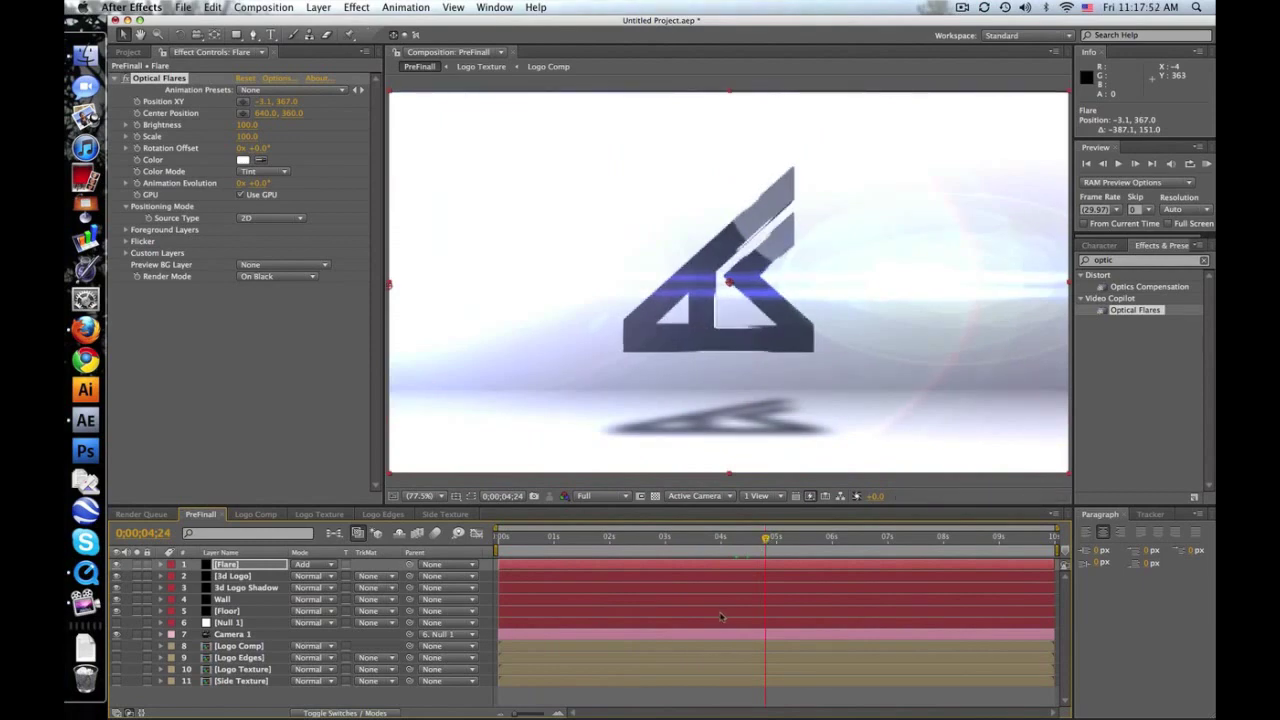
# Step: Add a black text layer reading NAME and place it just beneath the logo at about 614, 595
pyautogui.click(318, 7)
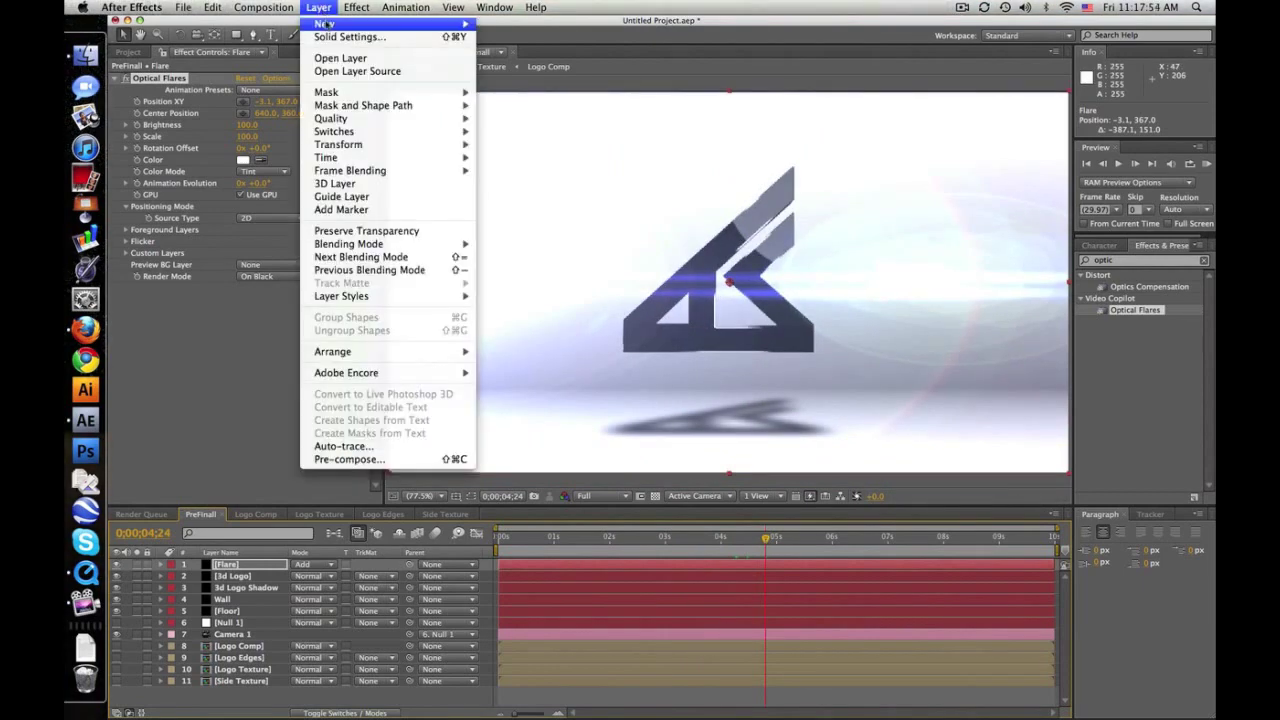
pyautogui.click(263, 7)
pyautogui.click(271, 34)
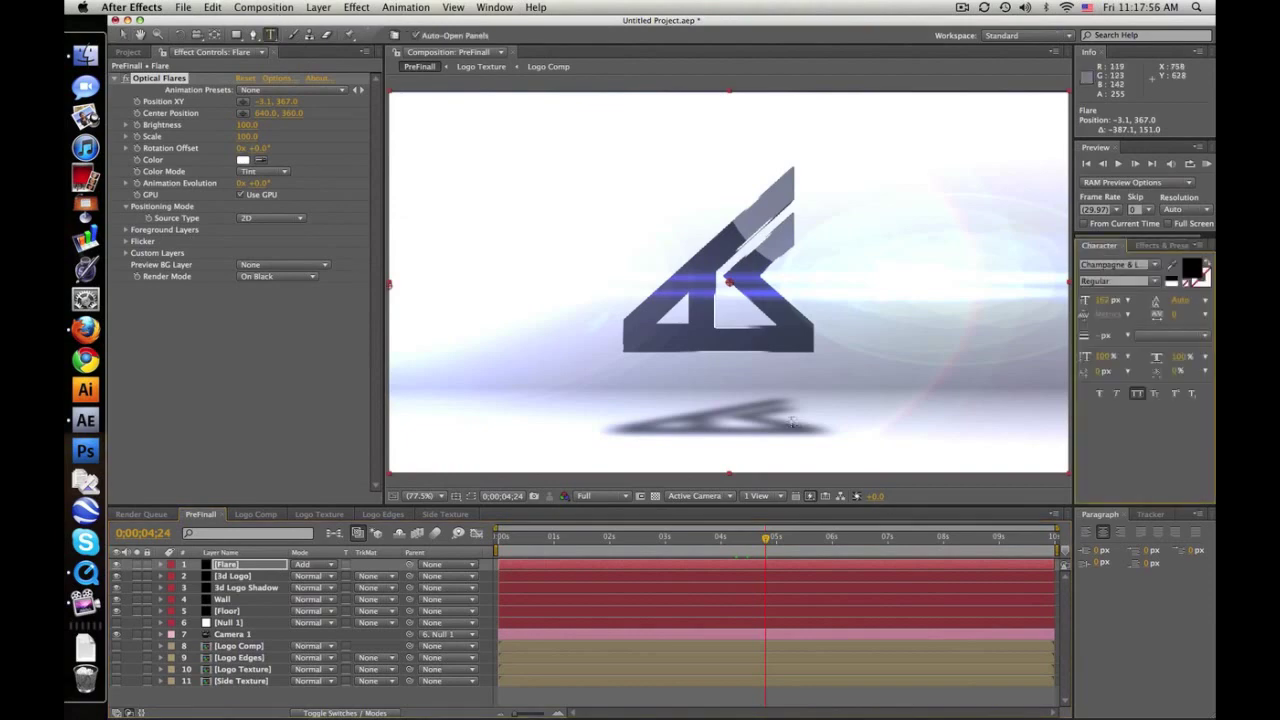
pyautogui.click(633, 367)
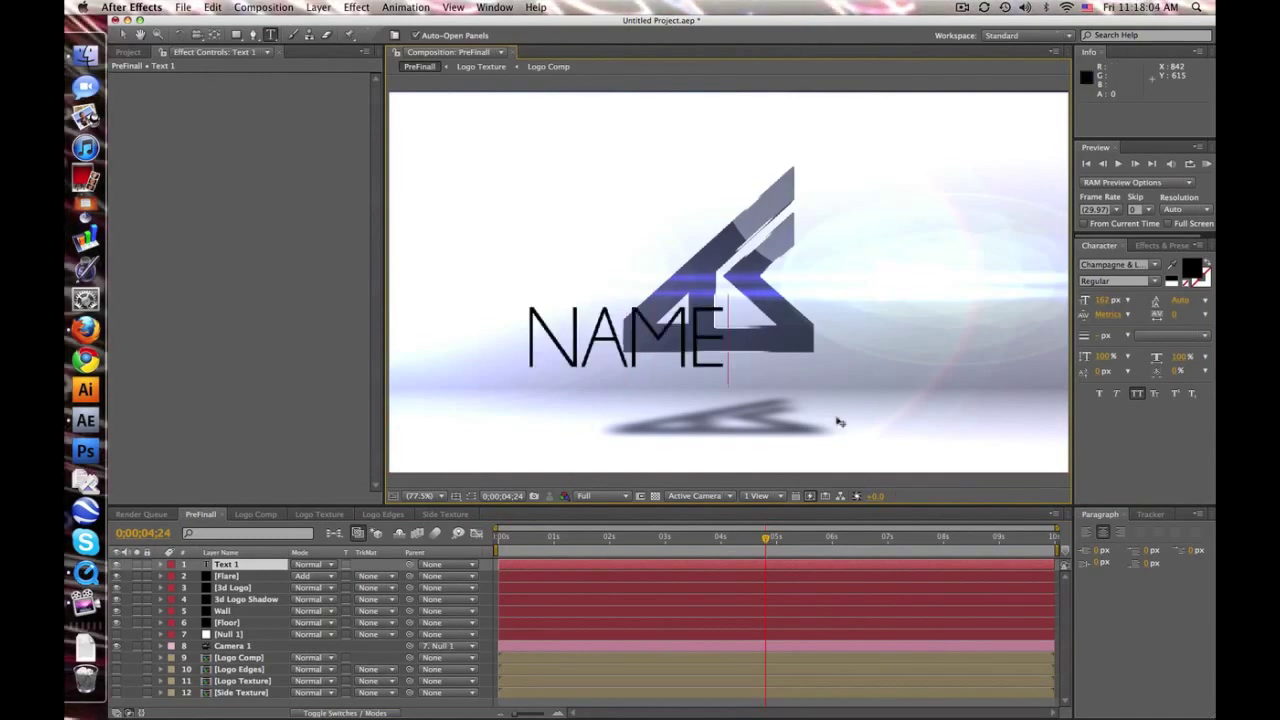
pyautogui.click(123, 34)
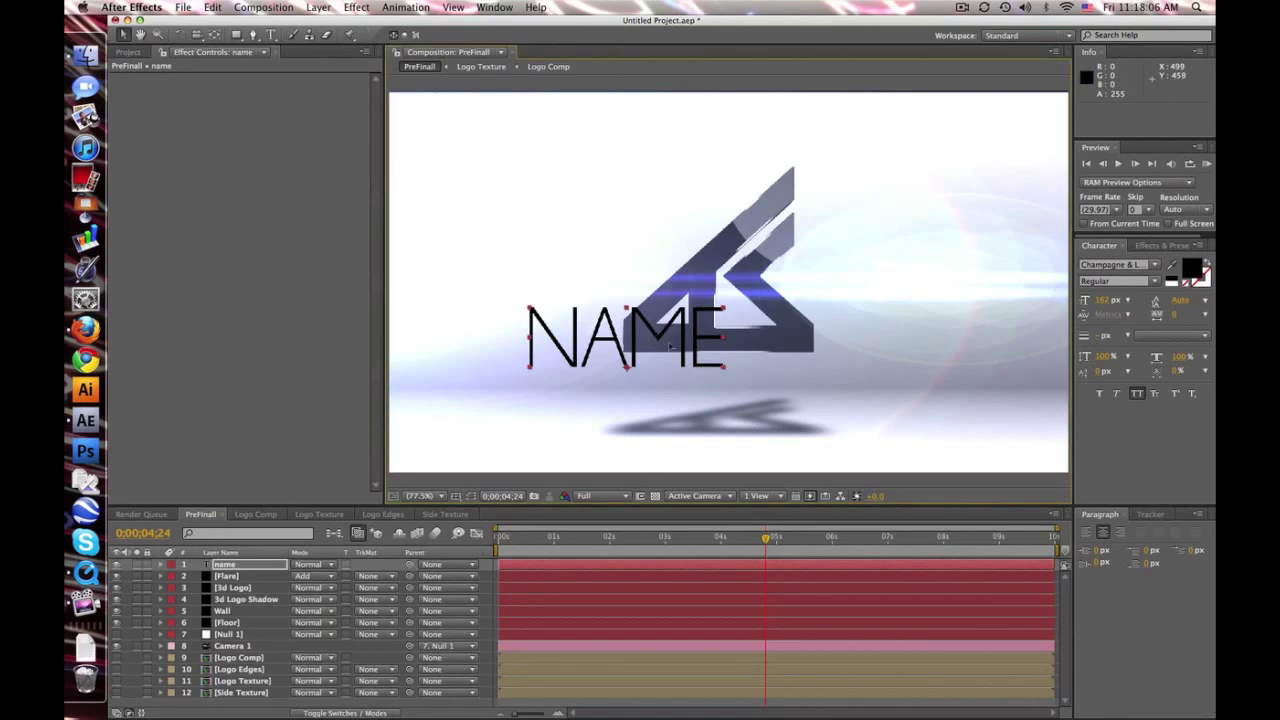
pyautogui.moveTo(656, 337); pyautogui.dragTo(746, 379)
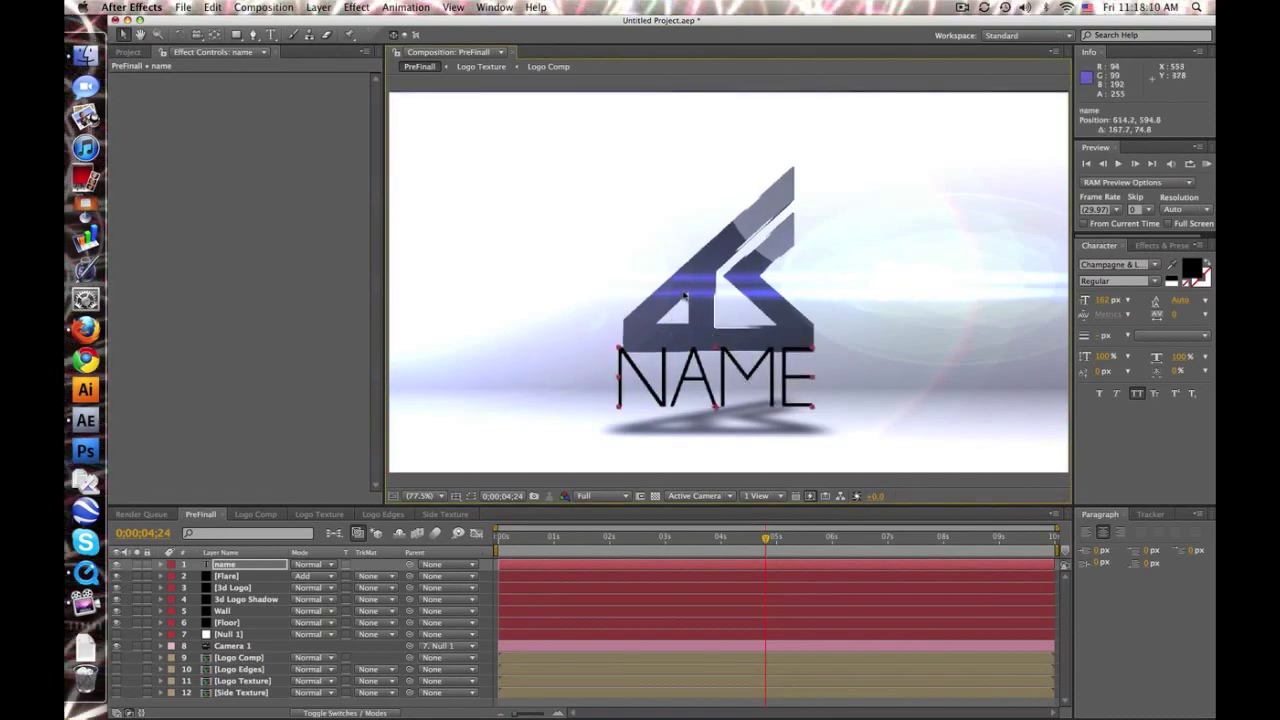
# Step: Apply a Ramp effect to the name layer, starting at 640.0, 407.0 and ending at 640.0, 634.0
pyautogui.click(1150, 246)
pyautogui.click(1156, 261)
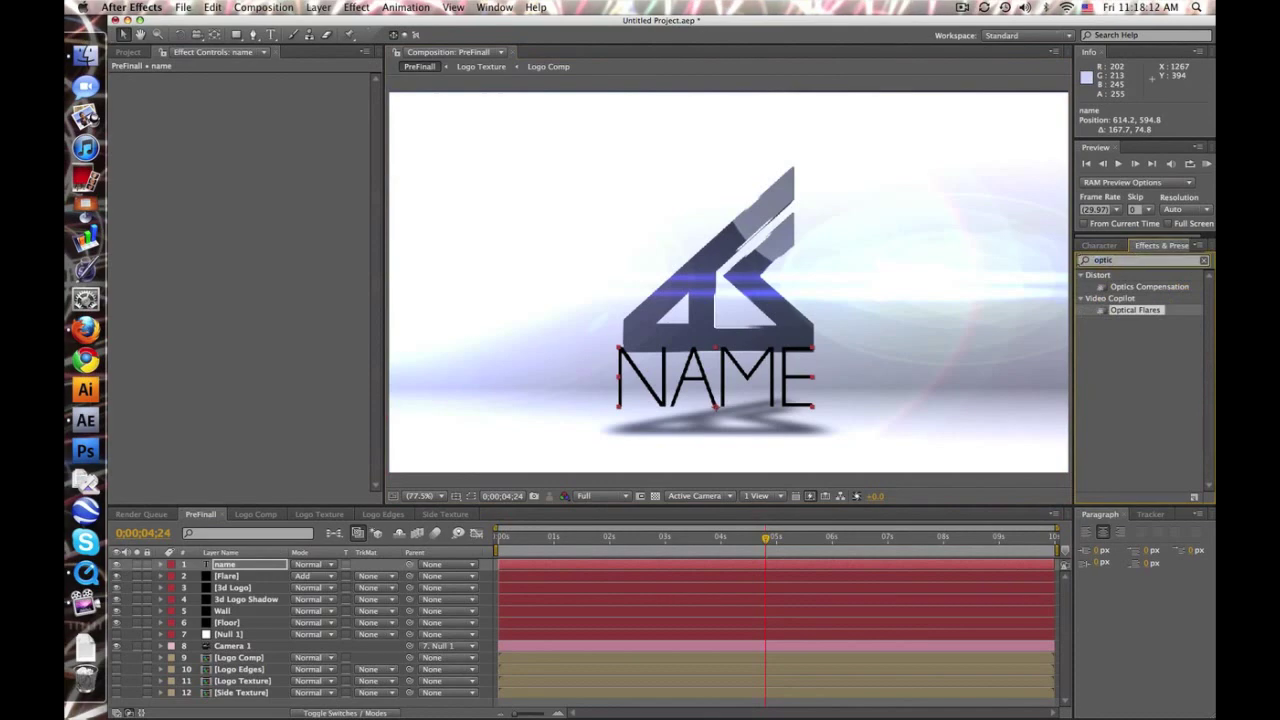
pyautogui.write('ramp')
pyautogui.moveTo(1120, 288); pyautogui.dragTo(250, 570)
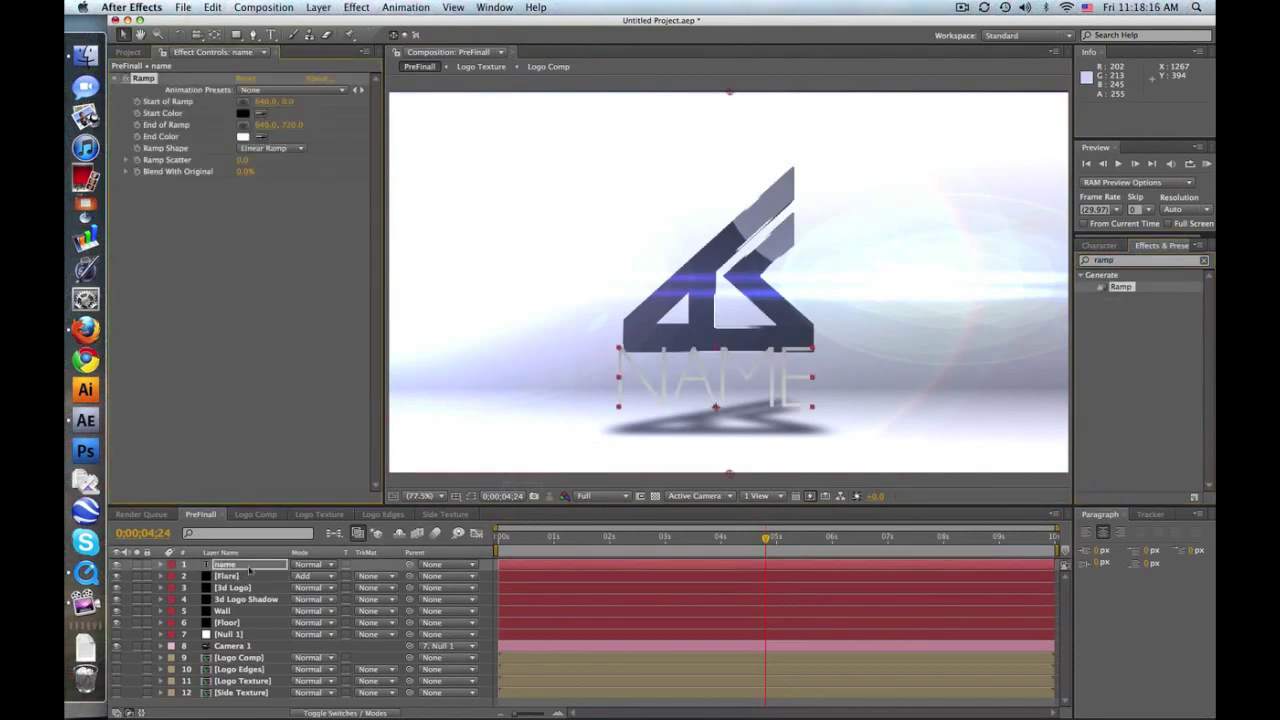
pyautogui.moveTo(287, 101); pyautogui.dragTo(553, 110)
pyautogui.moveTo(290, 125); pyautogui.dragTo(226, 127)
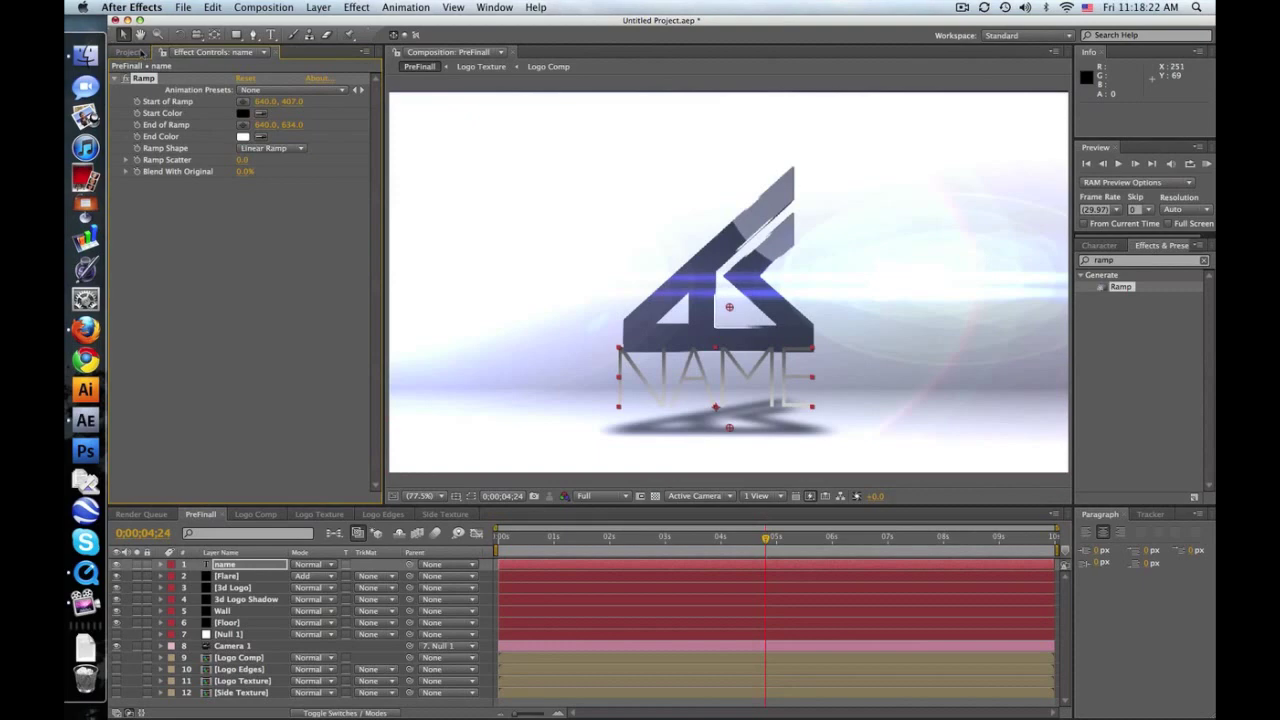
# Step: Reduce the NAME text to 84 px and move it closer beneath the logo, to about 614, 564
pyautogui.doubleClick(693, 365)
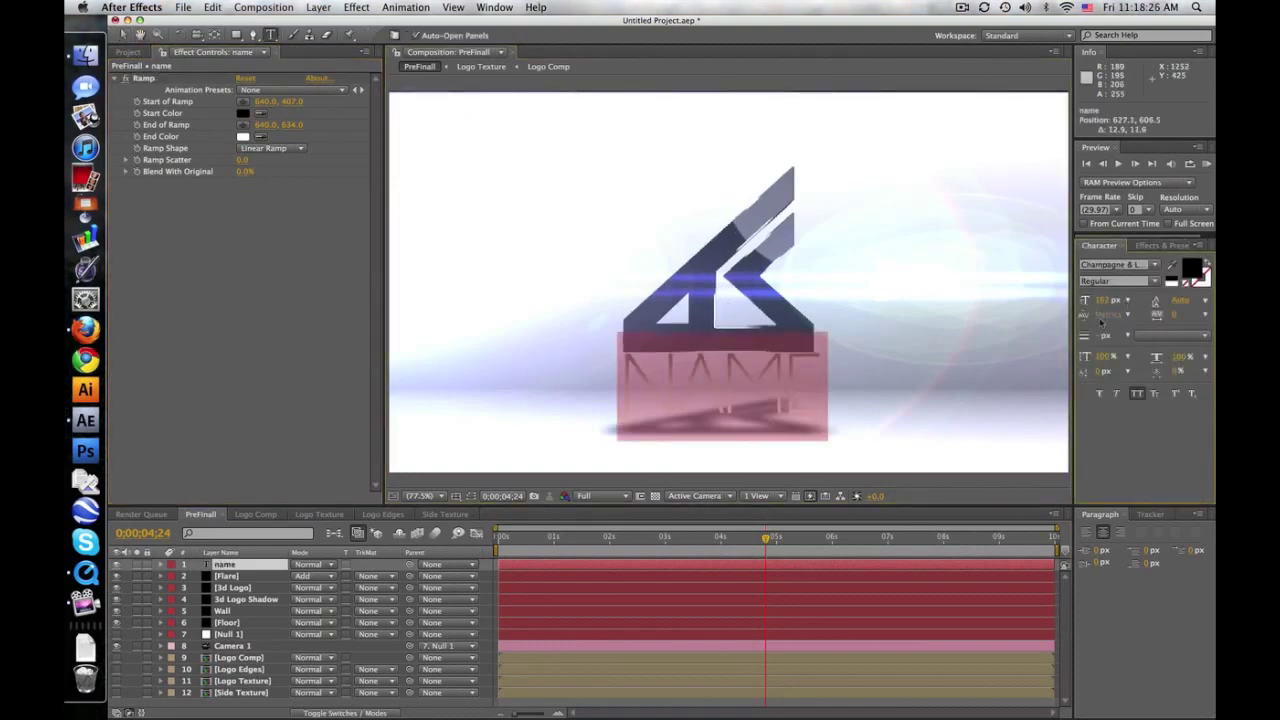
pyautogui.moveTo(1100, 301); pyautogui.dragTo(1052, 307)
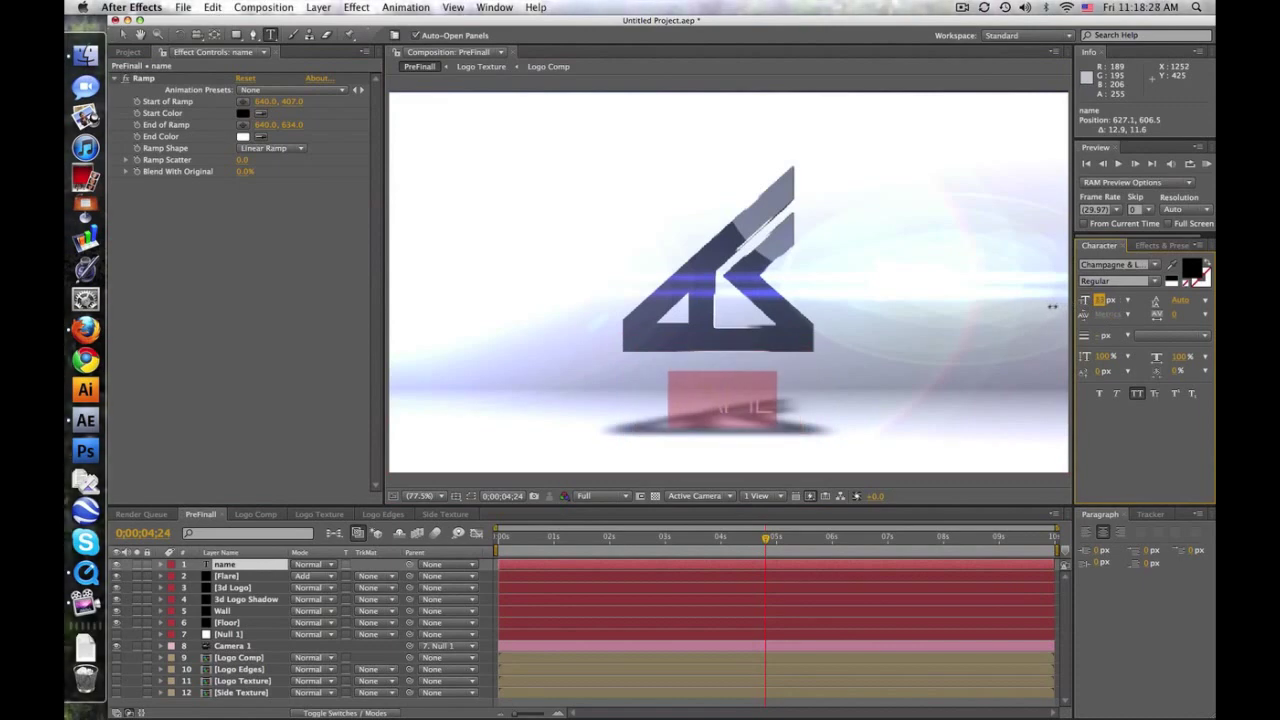
pyautogui.press('Escape')
pyautogui.press('v')
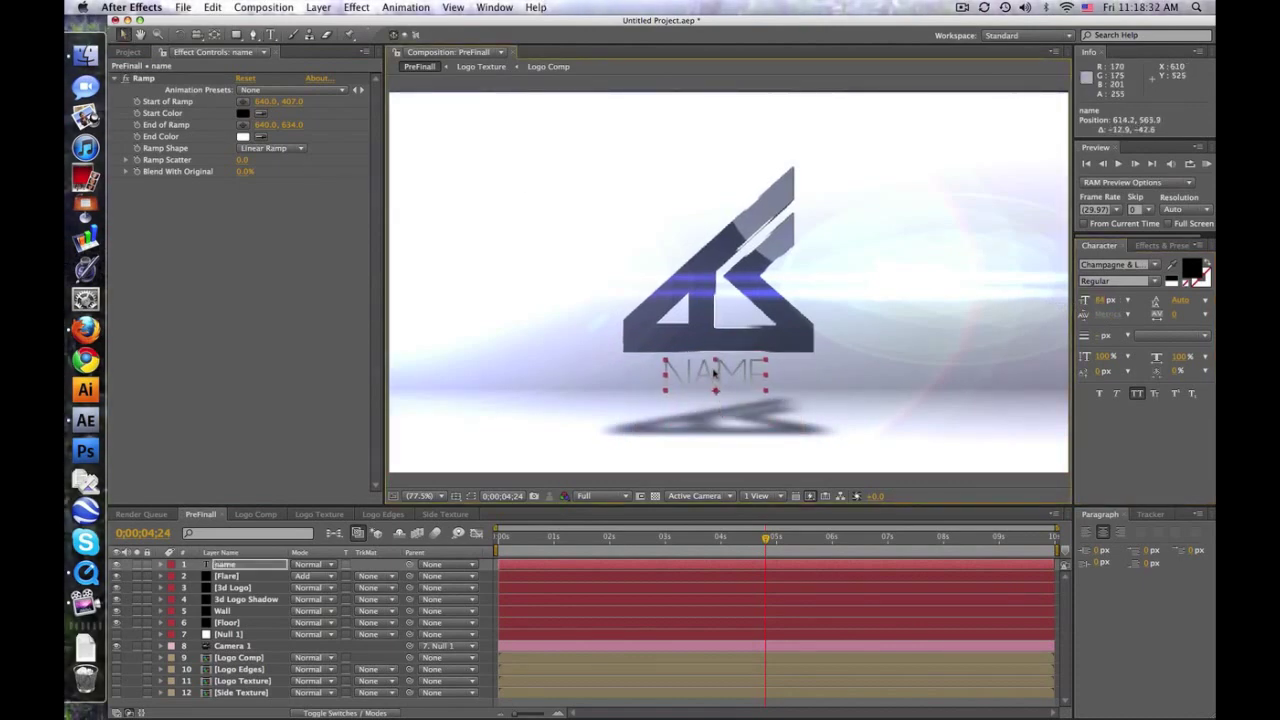
# Step: Go to 0;00;05;28 and add a black text layer reading LOL beside the logo in Logo Comp
pyautogui.moveTo(767, 541); pyautogui.dragTo(829, 557)
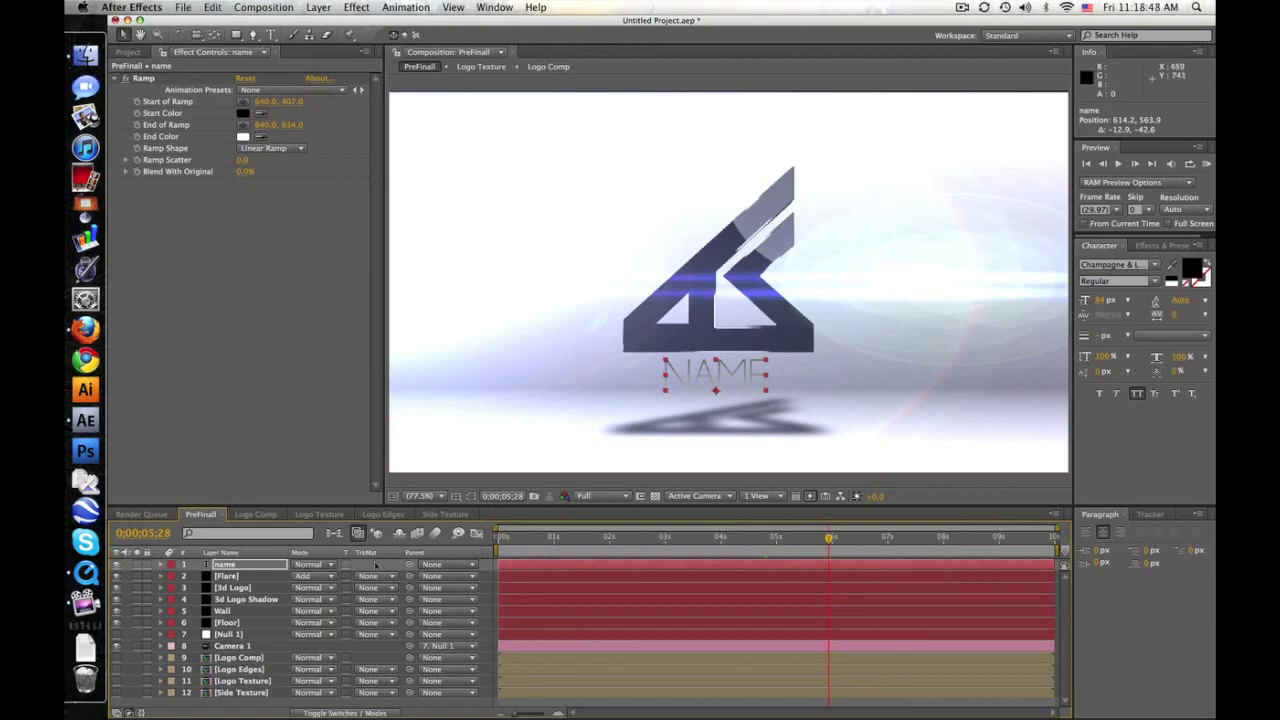
pyautogui.click(256, 515)
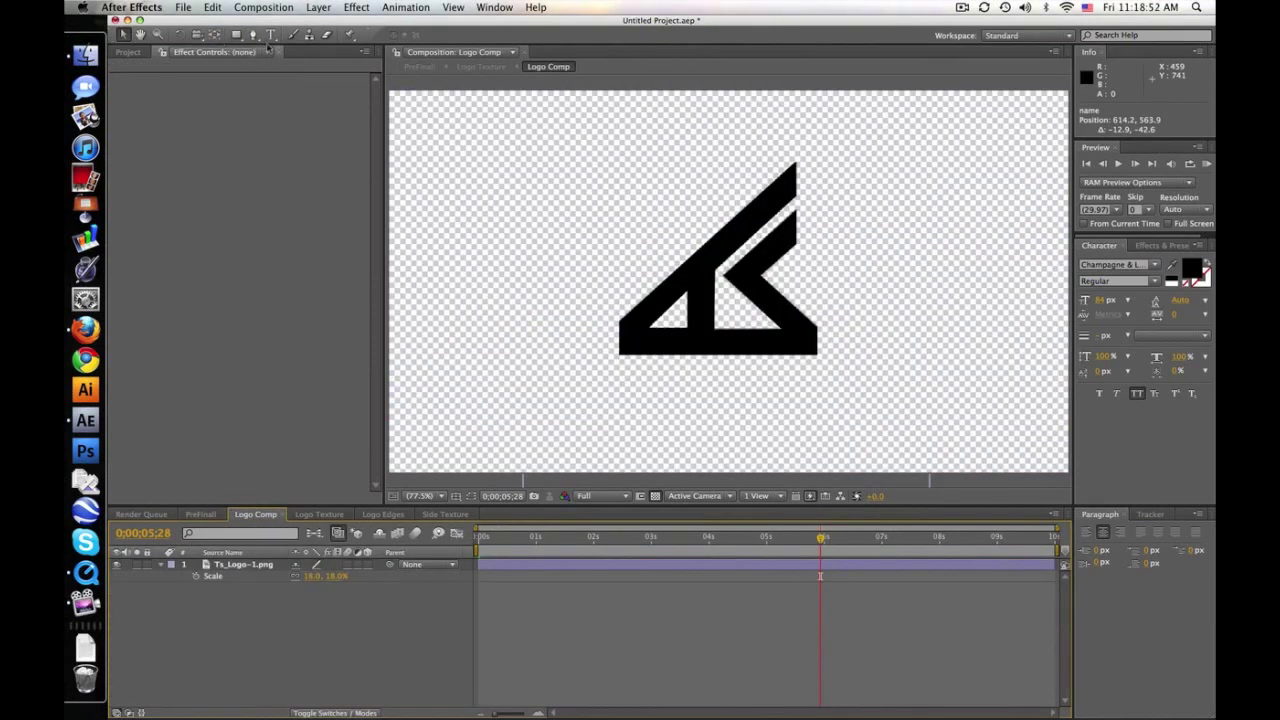
pyautogui.click(268, 34)
pyautogui.click(557, 257)
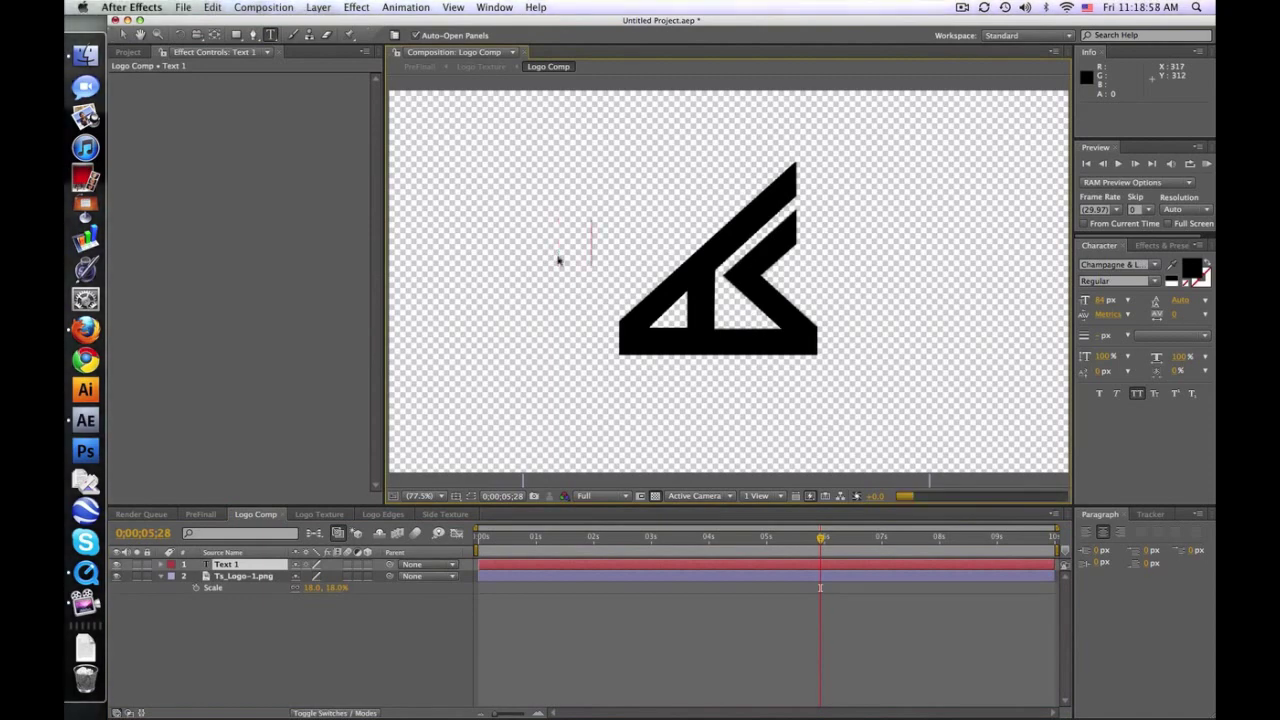
pyautogui.write('LOL')
pyautogui.click(128, 35)
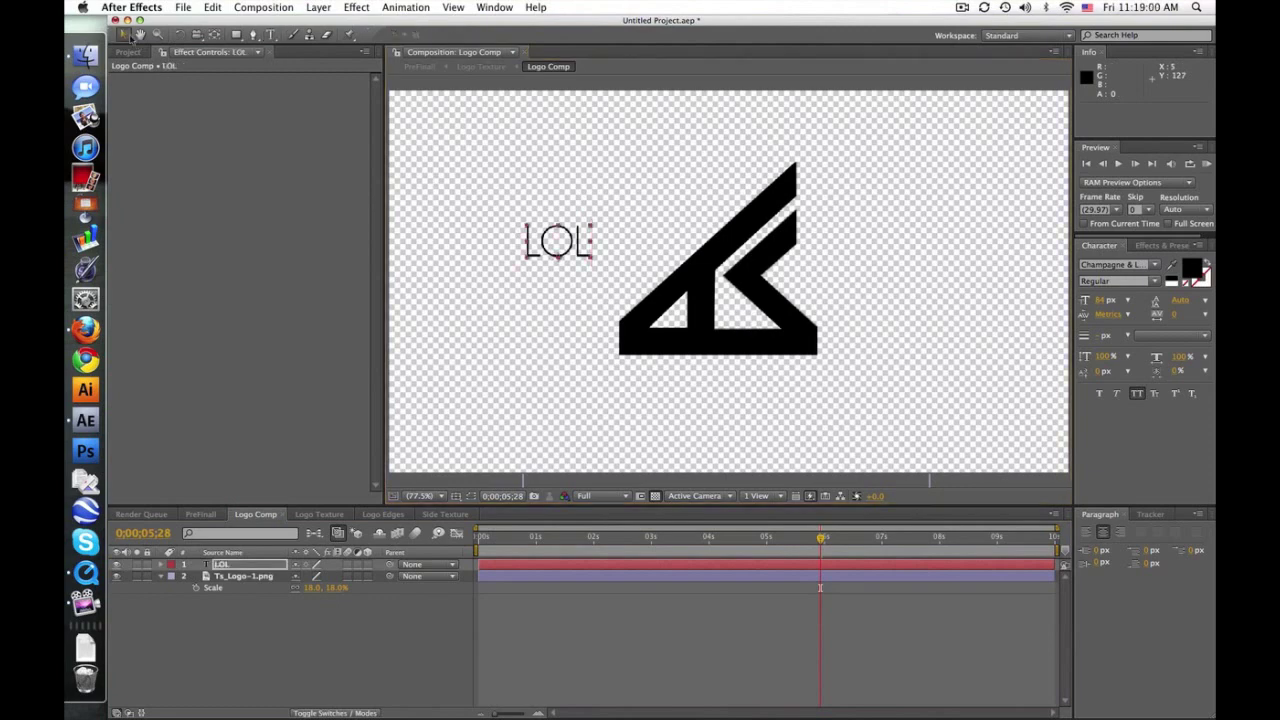
# Step: Scale the LOL text to about 544%, centre it over the logo at about 646, 485 and hide the Ts_Logo-1.png layer
pyautogui.moveTo(590, 256); pyautogui.dragTo(729, 320)
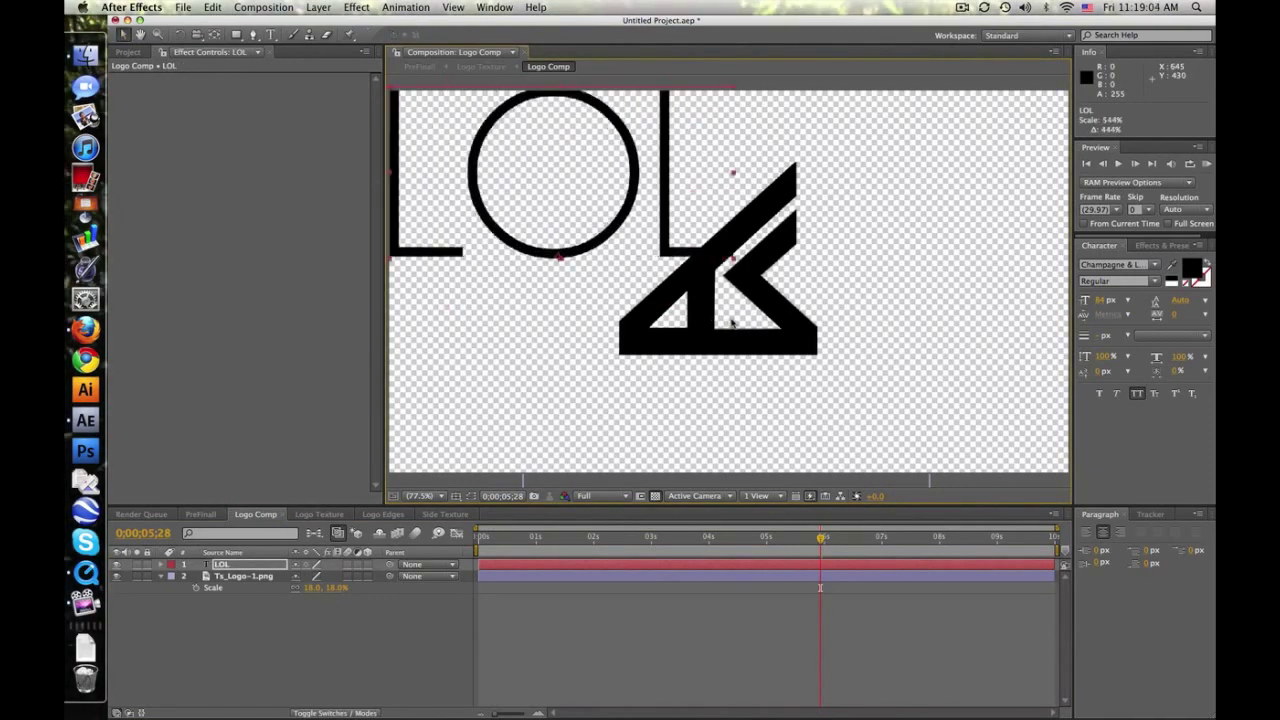
pyautogui.moveTo(548, 186); pyautogui.dragTo(723, 277)
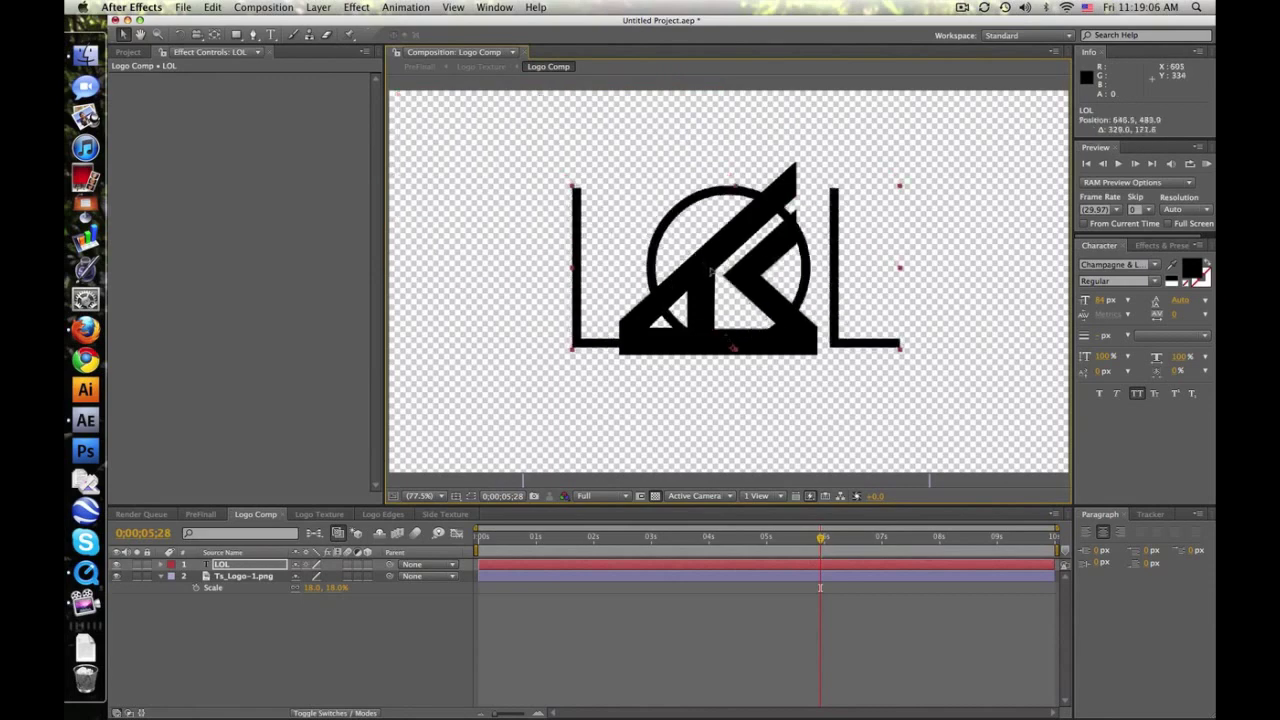
pyautogui.click(116, 576)
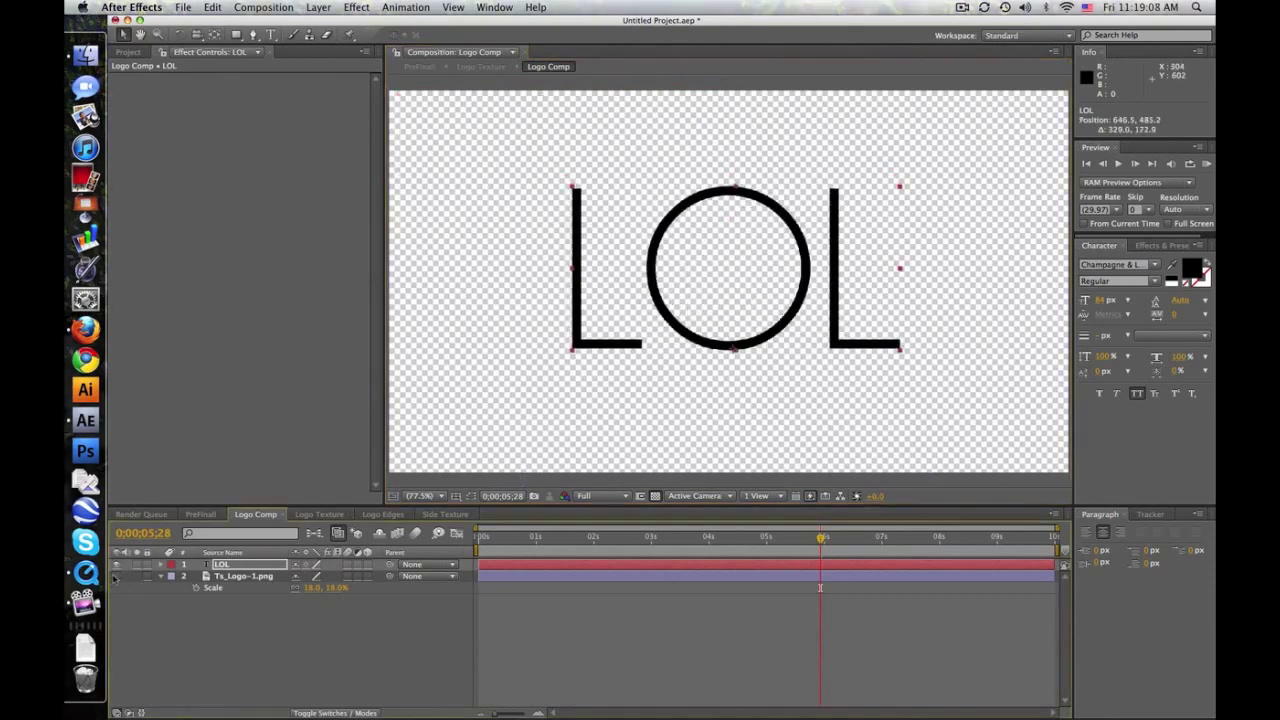
# Step: Scrub through the PreFinall animation to check the 3D LOL text from several camera angles, stopping at 0;00;04;28
pyautogui.click(200, 515)
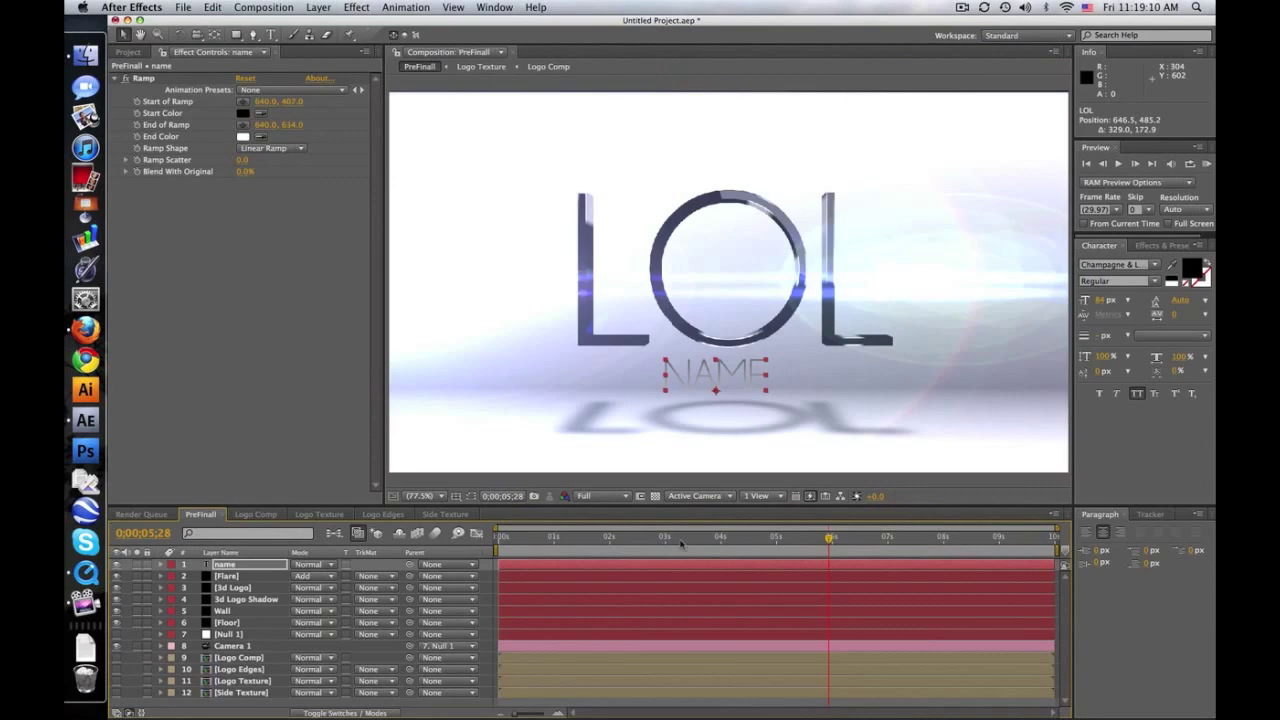
pyautogui.moveTo(681, 540); pyautogui.dragTo(720, 540)
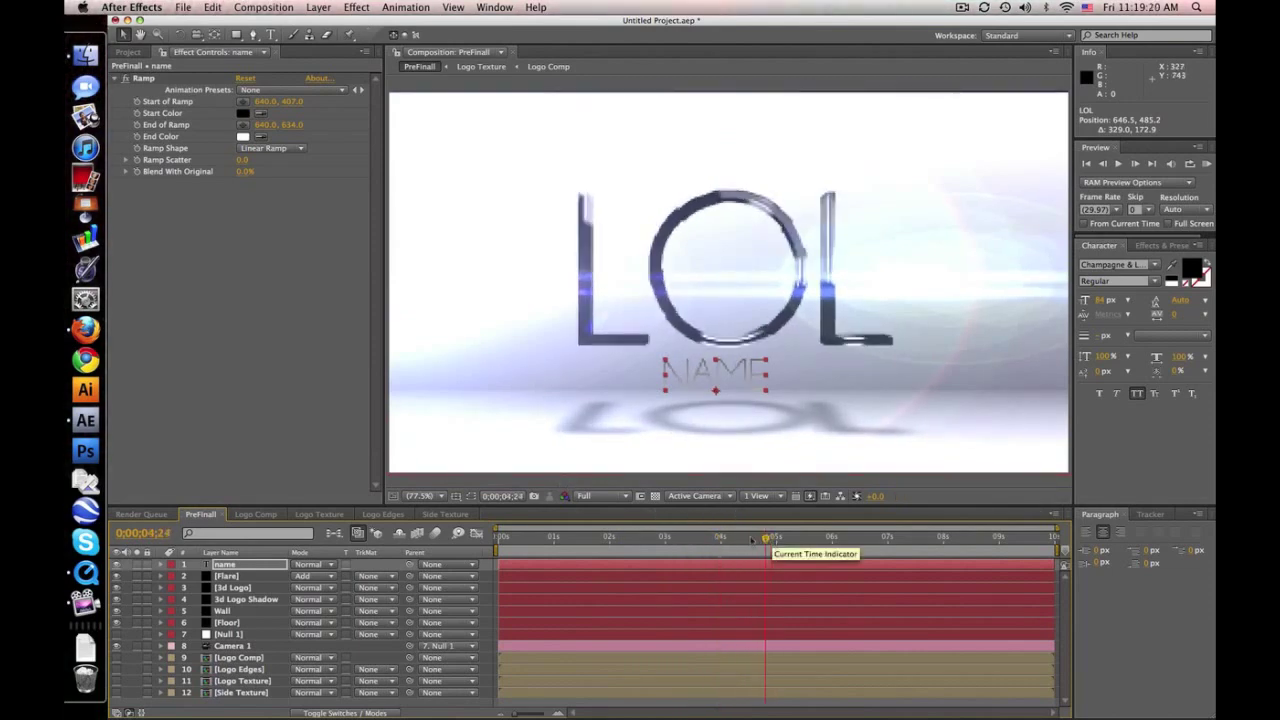
pyautogui.click(685, 540)
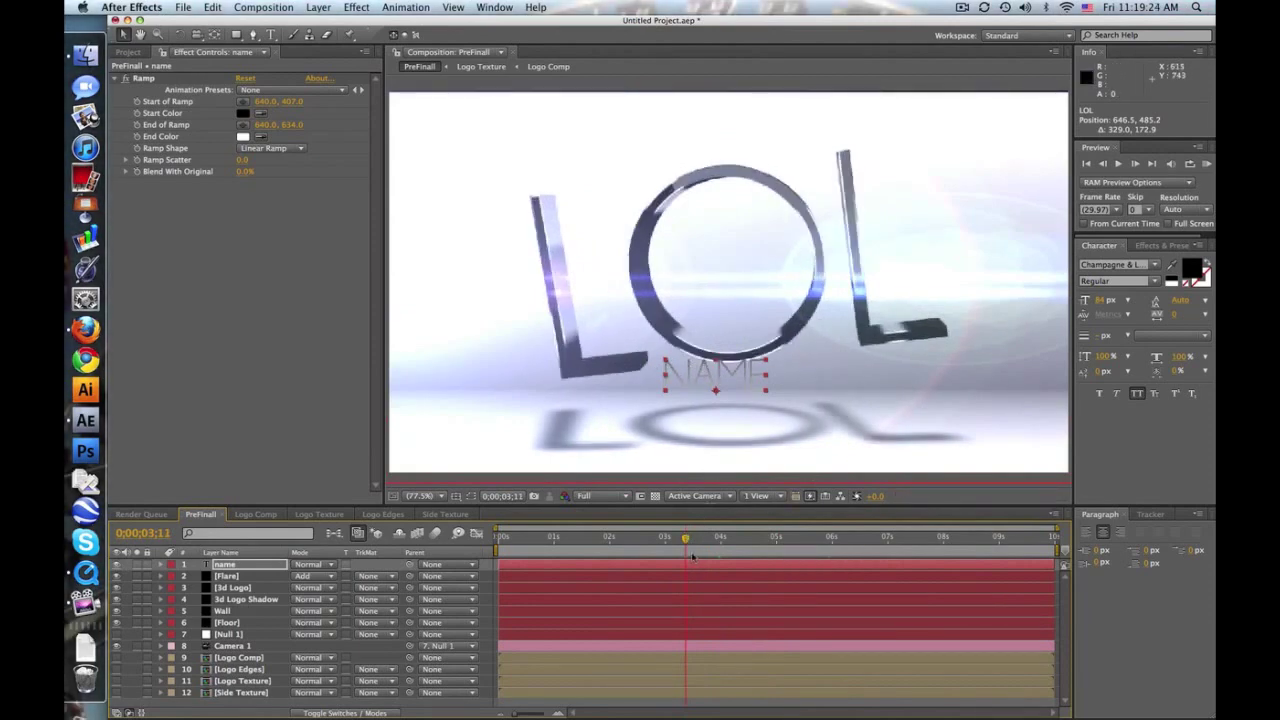
pyautogui.moveTo(685, 541); pyautogui.dragTo(778, 538)
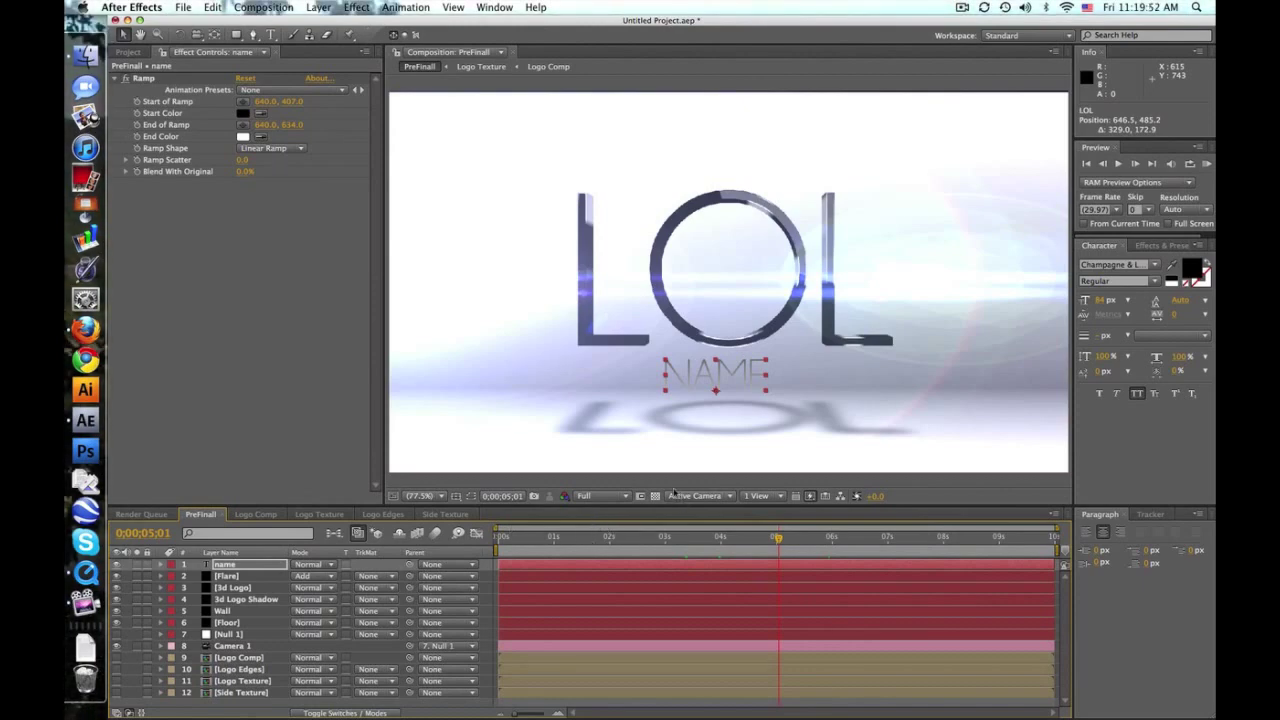
pyautogui.click(776, 538)
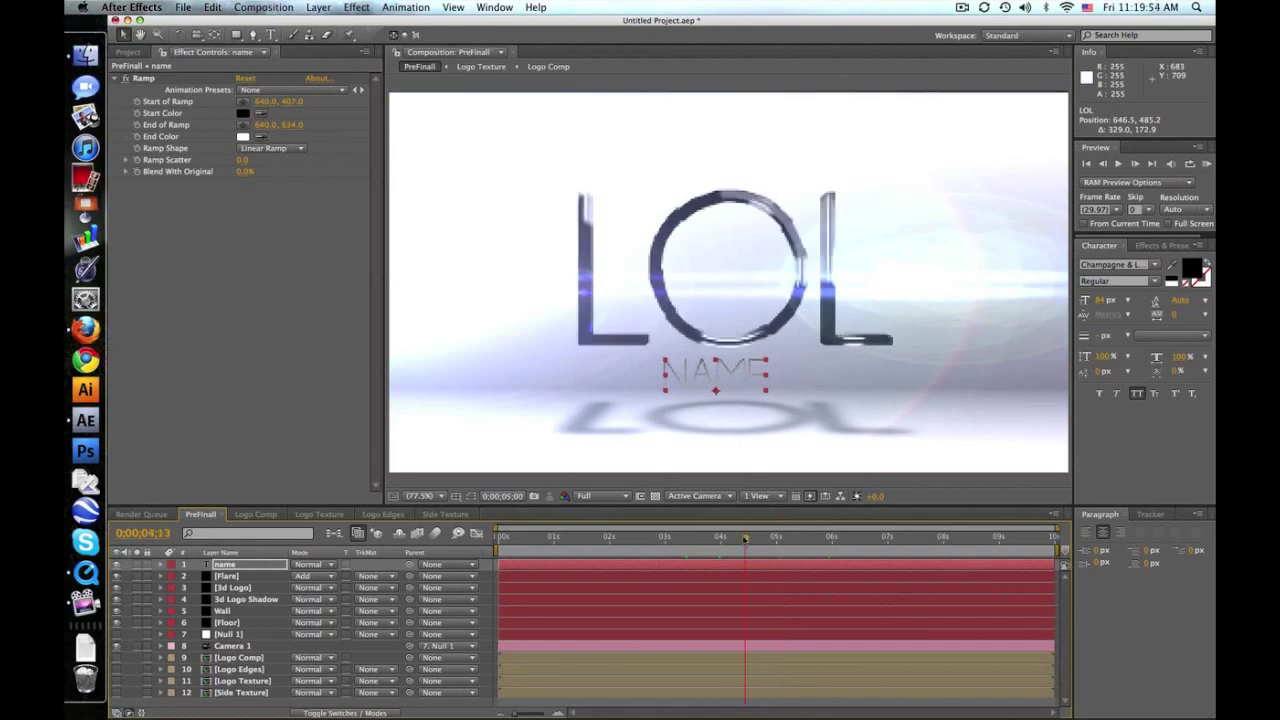
pyautogui.moveTo(774, 538); pyautogui.dragTo(630, 541)
pyautogui.click(774, 540)
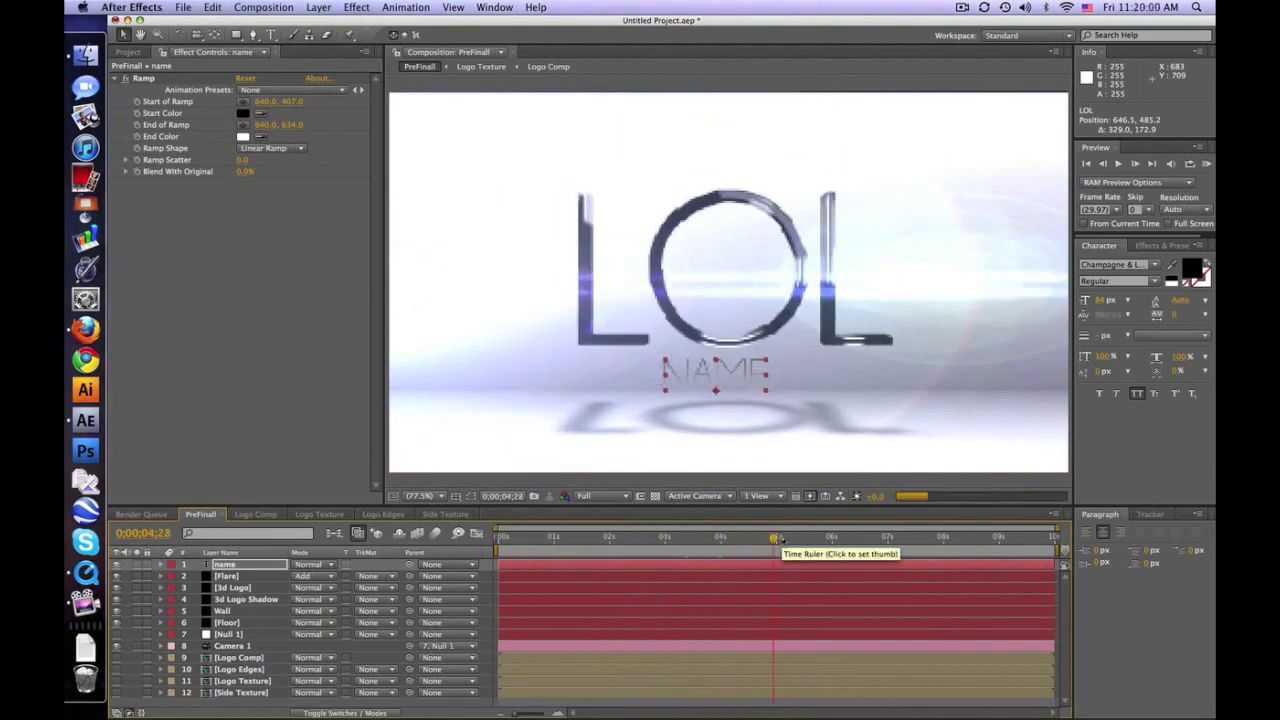